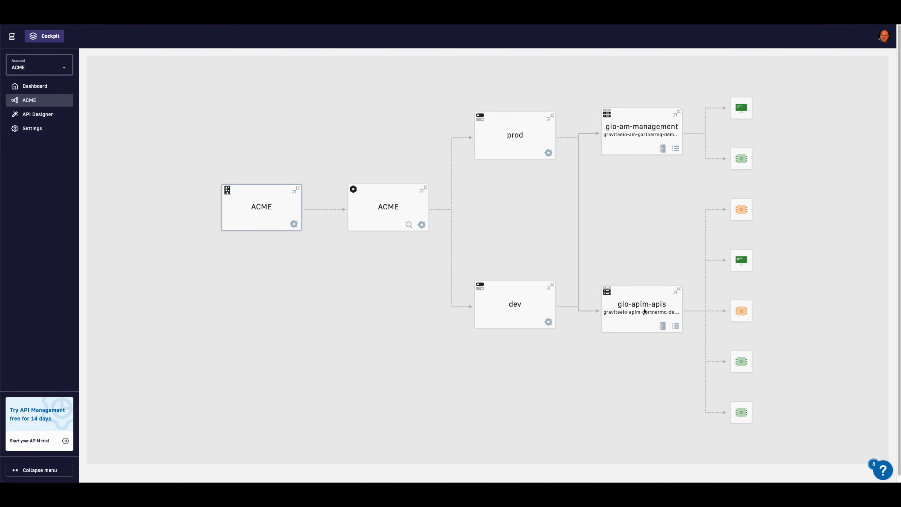
Step: Inspect the gateway node's details and plugins from the ACME topology view
mouse_move(742, 268)
mouse_move(742, 214)
mouse_move(742, 309)
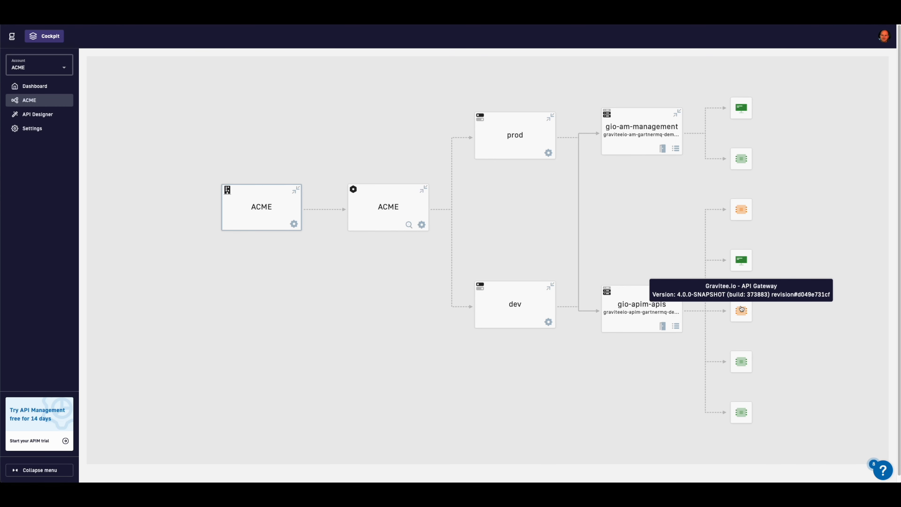
left_click(741, 360)
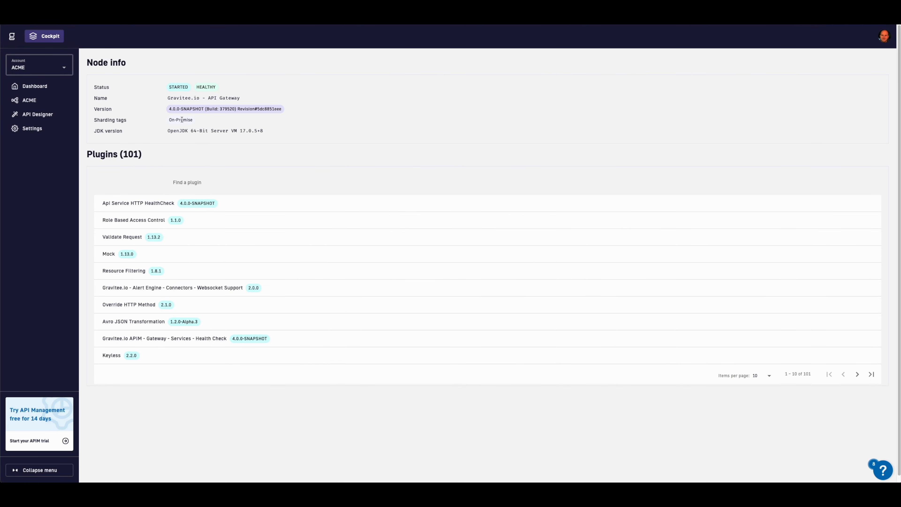
key("alt+Left")
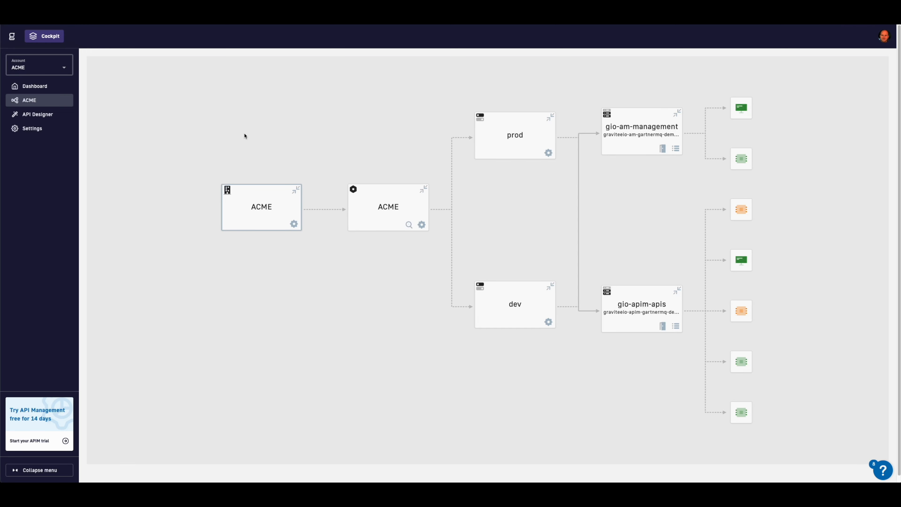
left_click(747, 416)
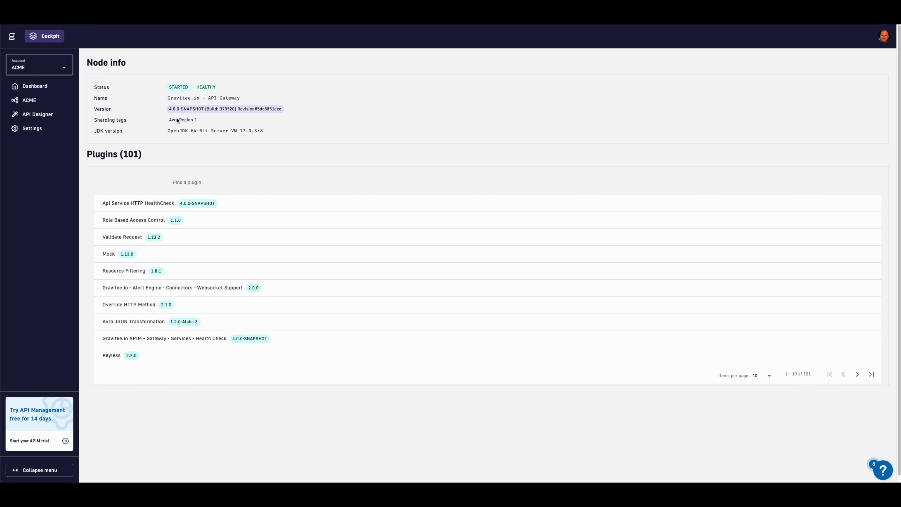
key("alt+Left")
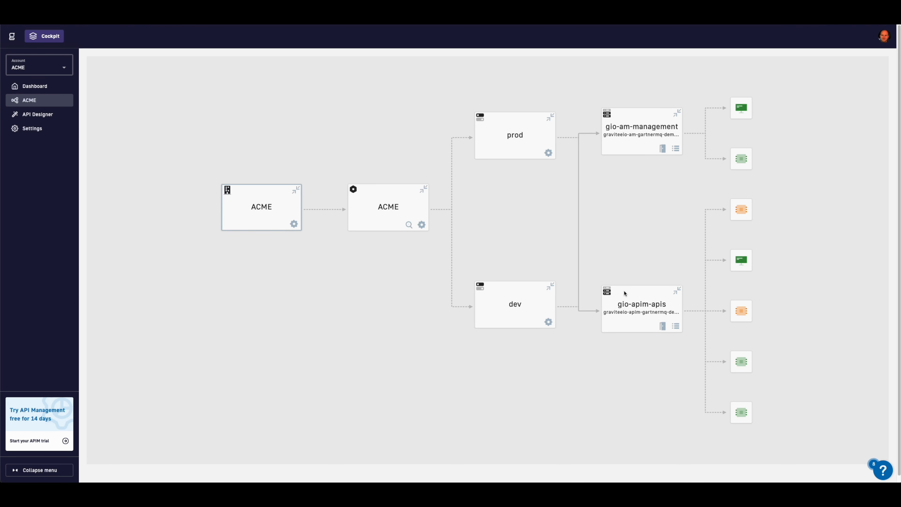
Step: Open the gio-apim-apis console and view organization sharding tags, then platform Policies
left_click(662, 326)
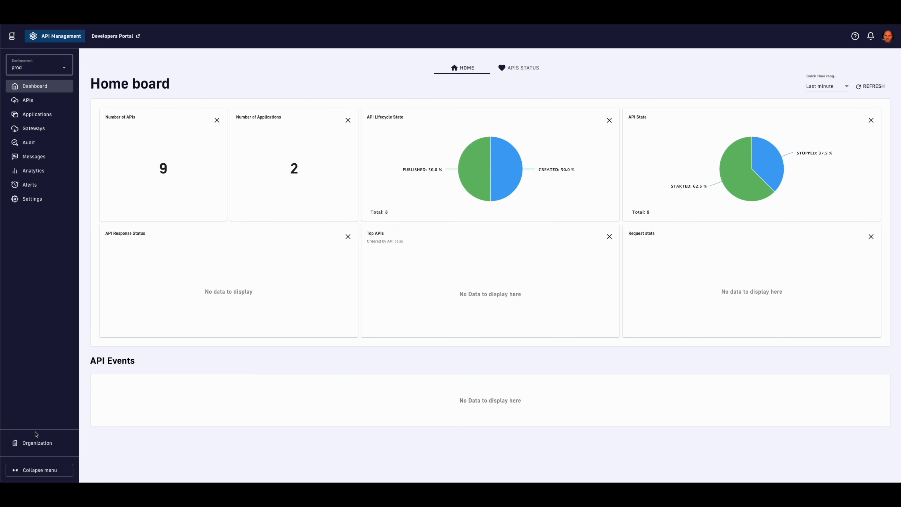
left_click(45, 445)
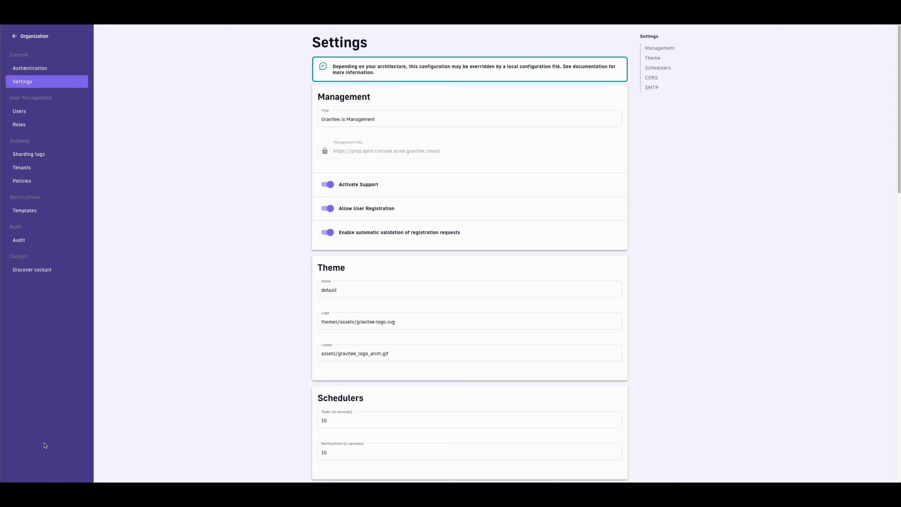
left_click(37, 154)
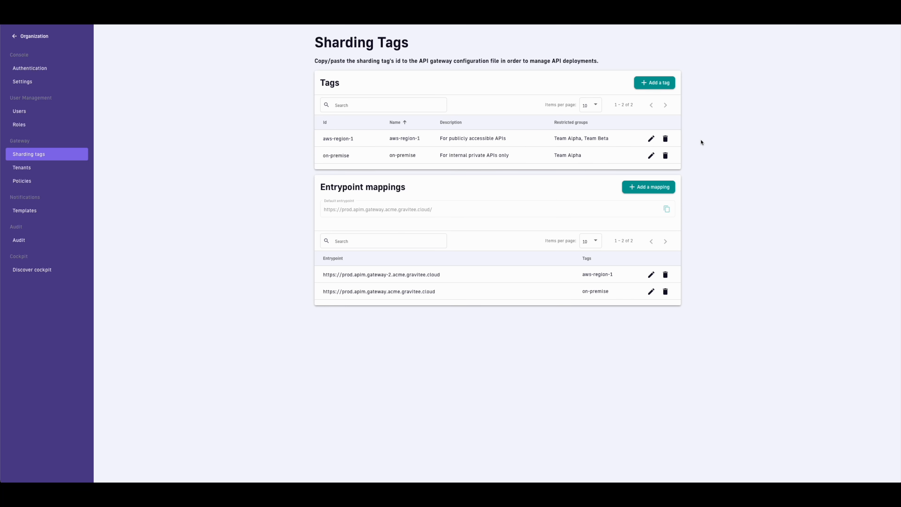
left_click(23, 180)
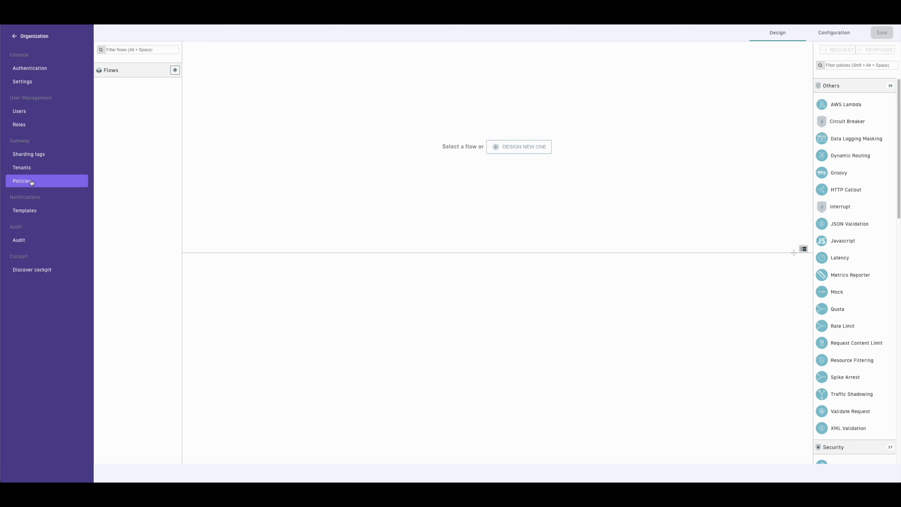
Step: Add a platform flow named 'Internal restrictions' tagged on-premise
left_click(174, 71)
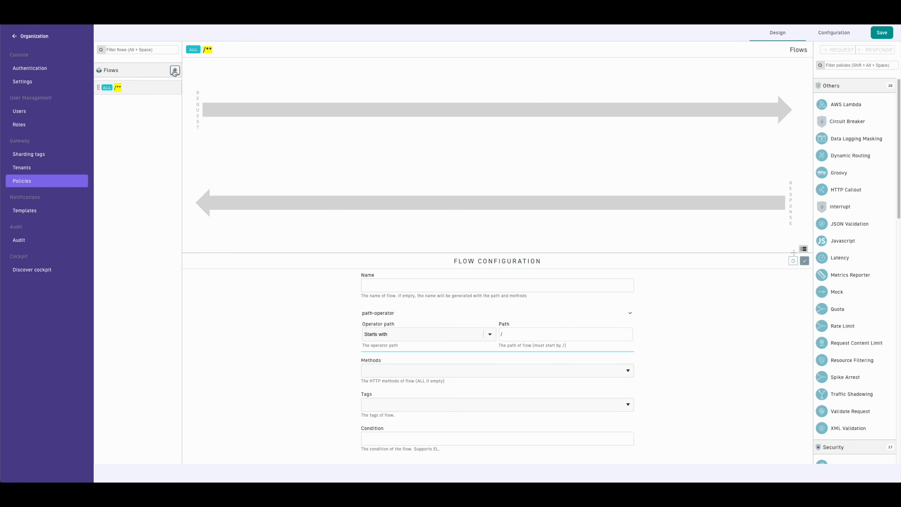
left_click(423, 286)
type("Internal restrictions")
left_click(421, 408)
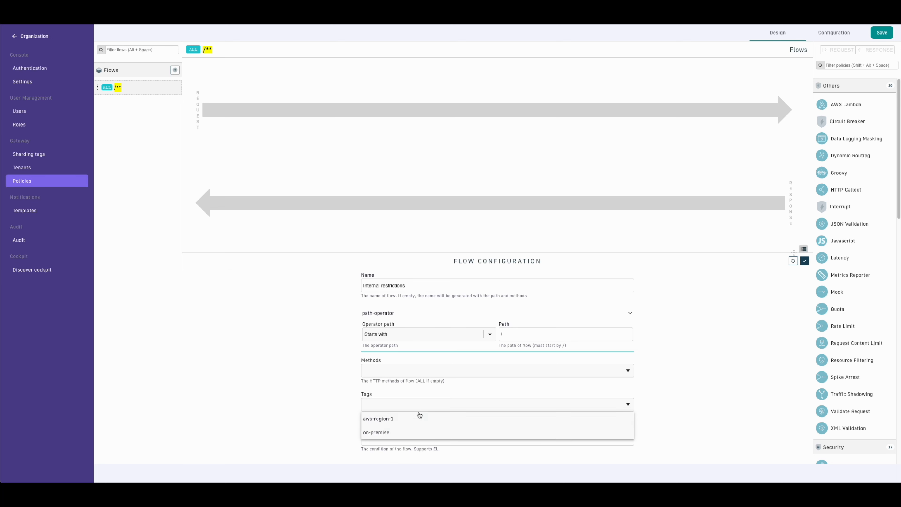
left_click(413, 436)
left_click(664, 352)
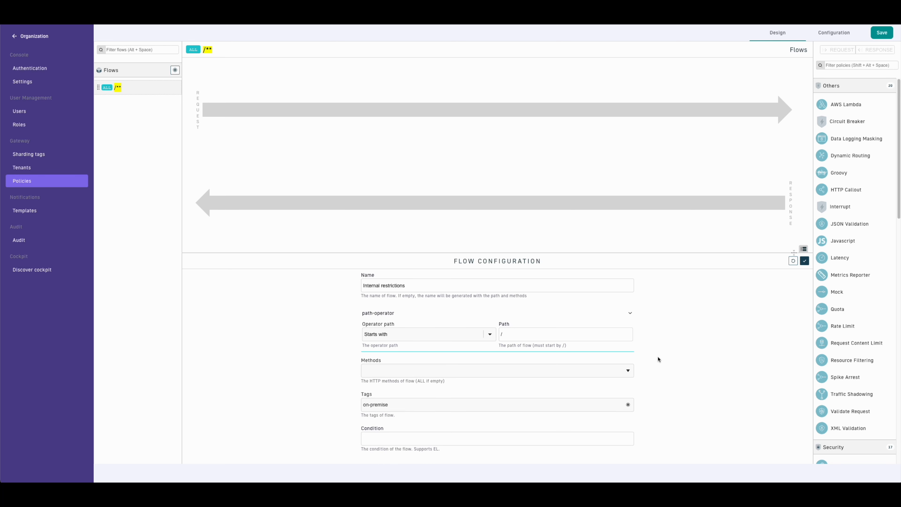
left_click(805, 262)
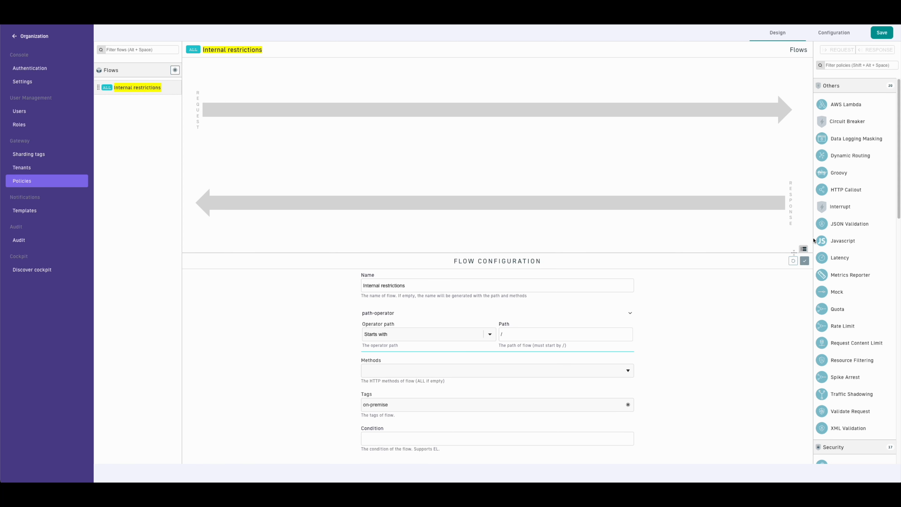
Step: Add IPFiltering on requests whitelisting 192.168.2.0/25, then save and deploy the policies
left_click(843, 66)
type("ip")
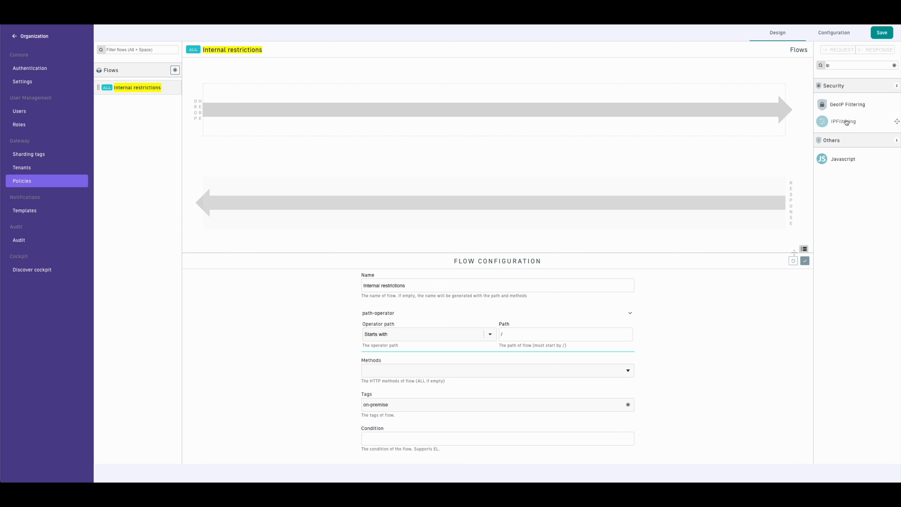
left_click_drag(844, 121, 447, 116)
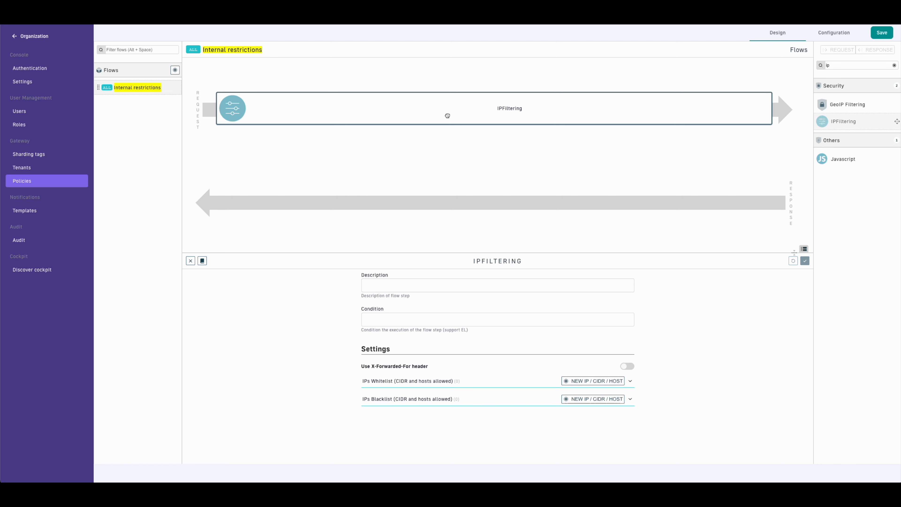
left_click(596, 382)
type("192.168.2.0/25")
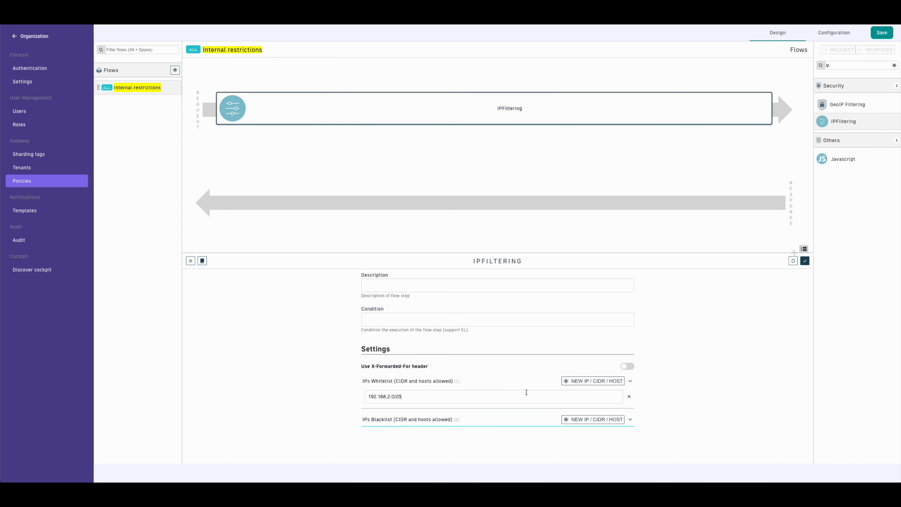
left_click(803, 262)
left_click(881, 32)
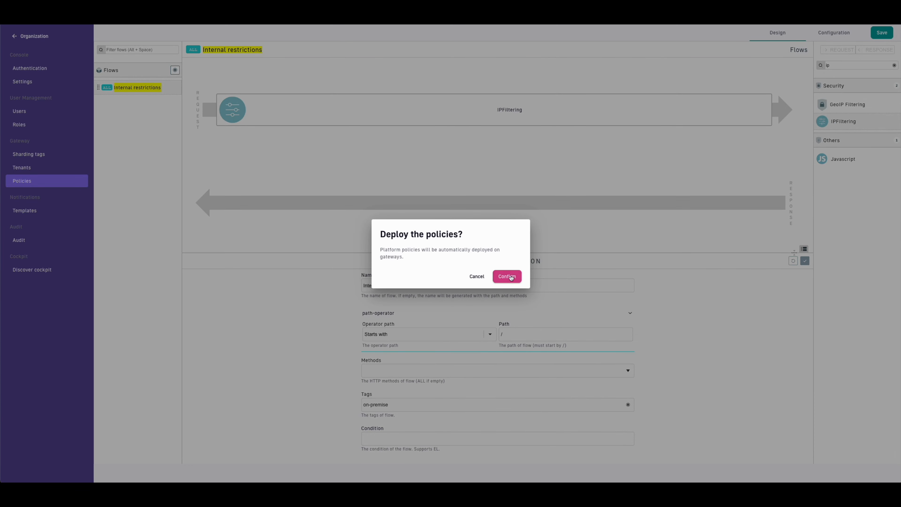
left_click(511, 277)
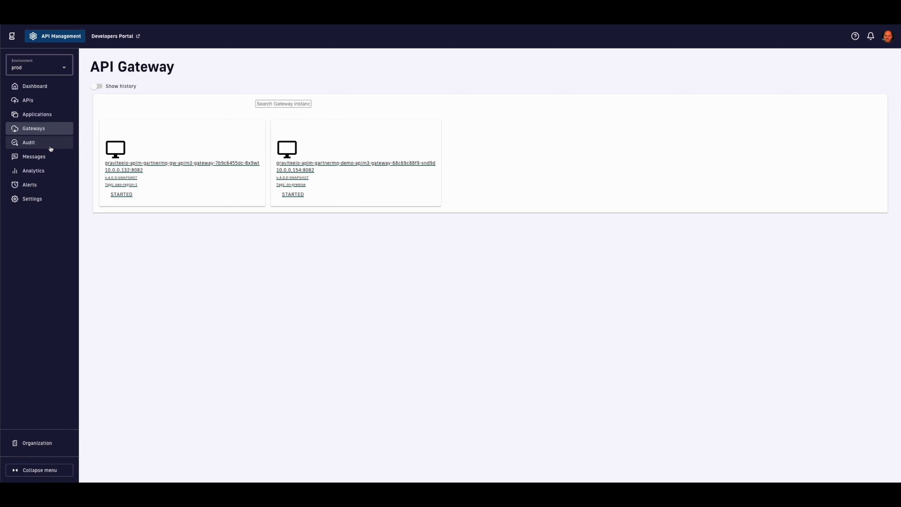
Step: Review monitoring for the aws-region-1 and on-premise gateways, then open environment settings
left_click(117, 175)
scroll(139, 244, "down", 10)
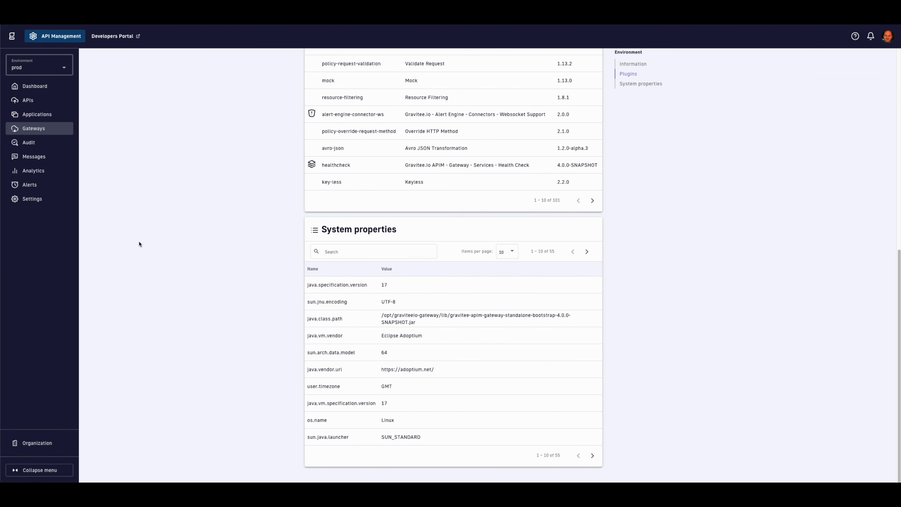
scroll(139, 244, "up", 10)
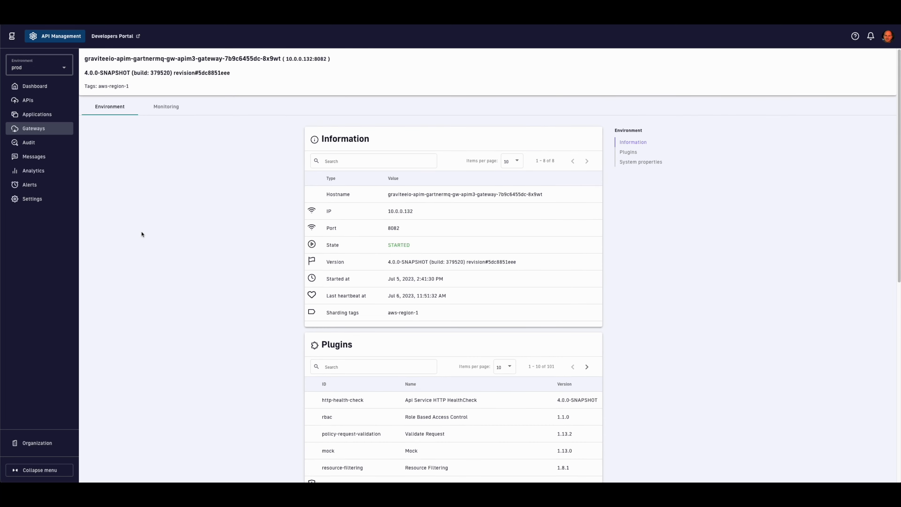
left_click(156, 106)
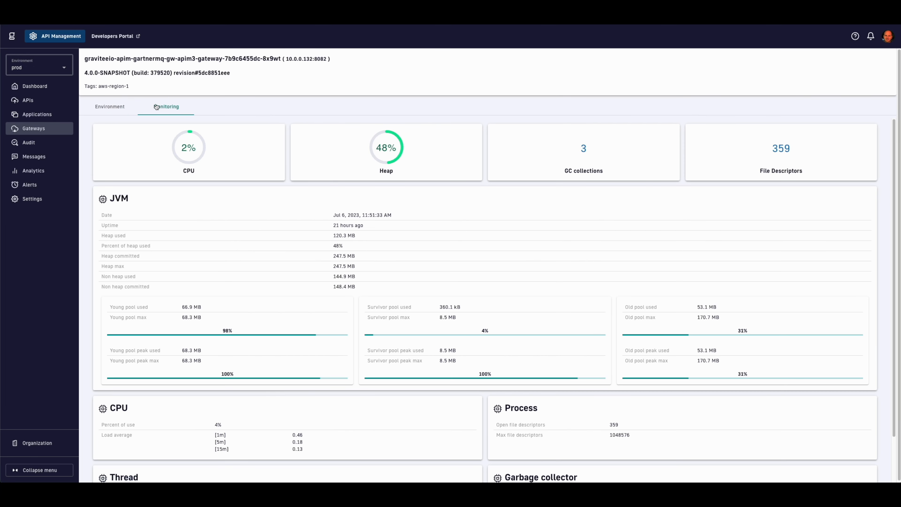
left_click(47, 128)
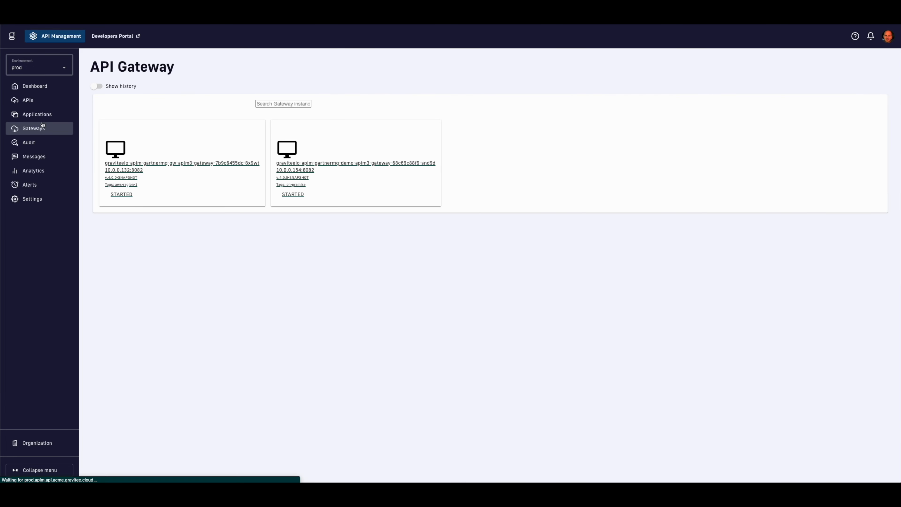
left_click(288, 155)
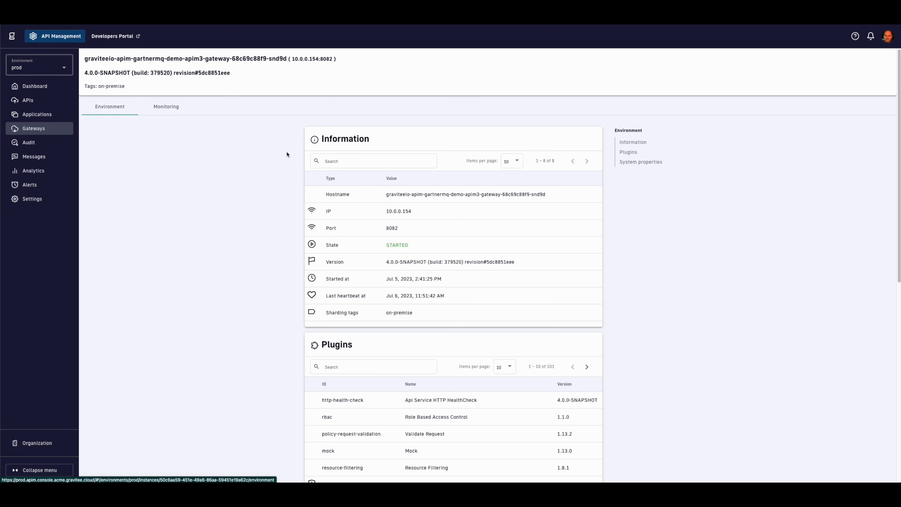
left_click(175, 112)
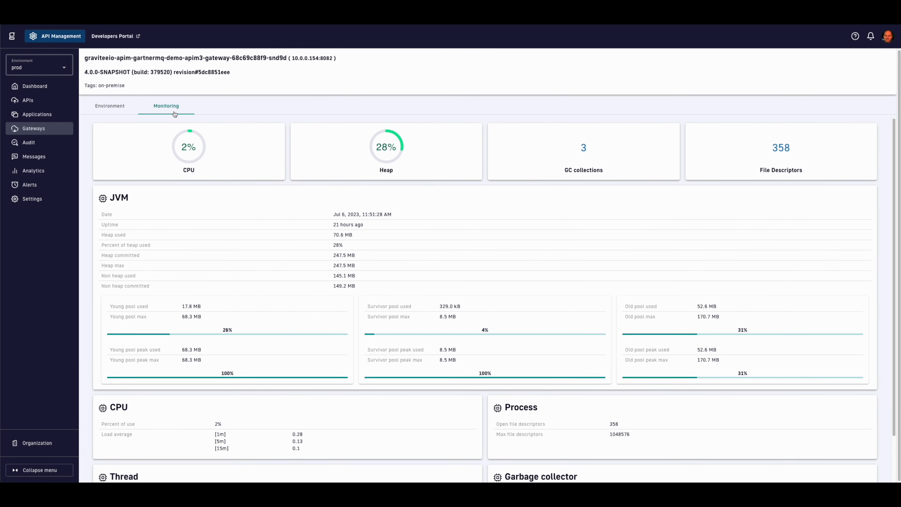
left_click(54, 201)
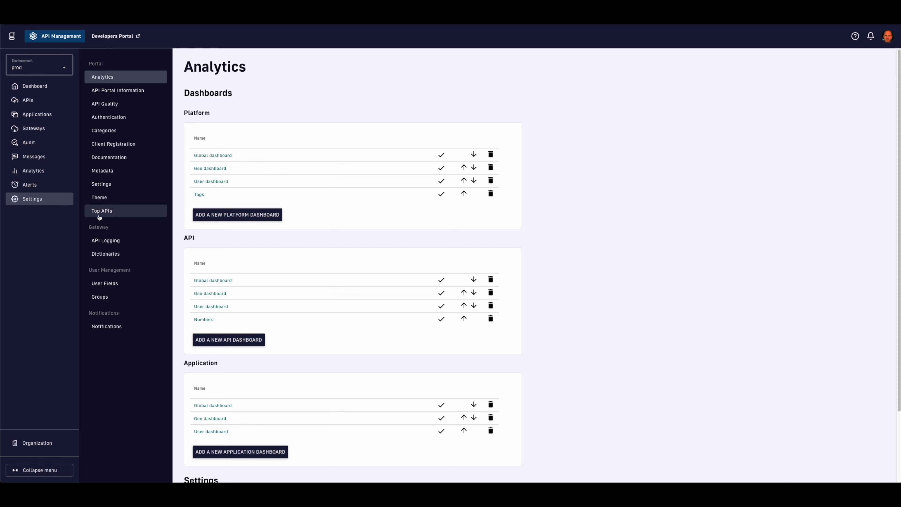
Step: View the user groups, then the organization's Authentication identity providers
left_click(112, 297)
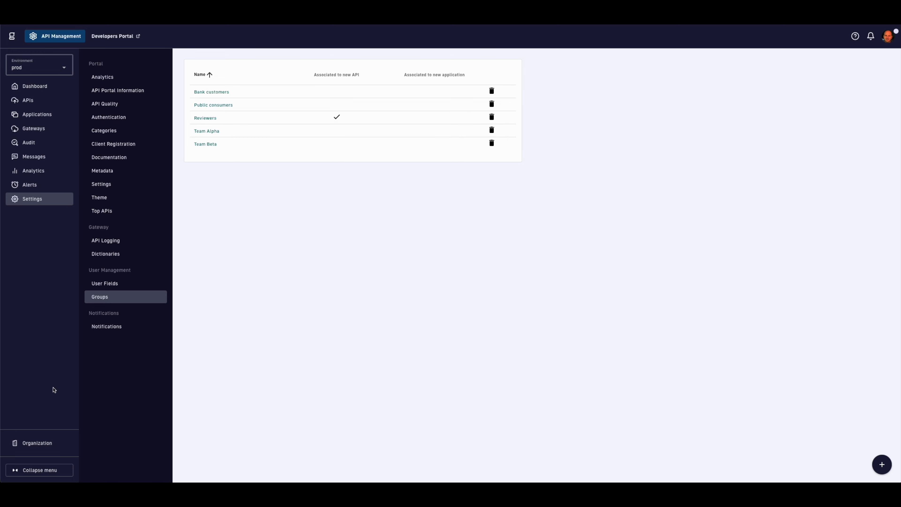
left_click(30, 440)
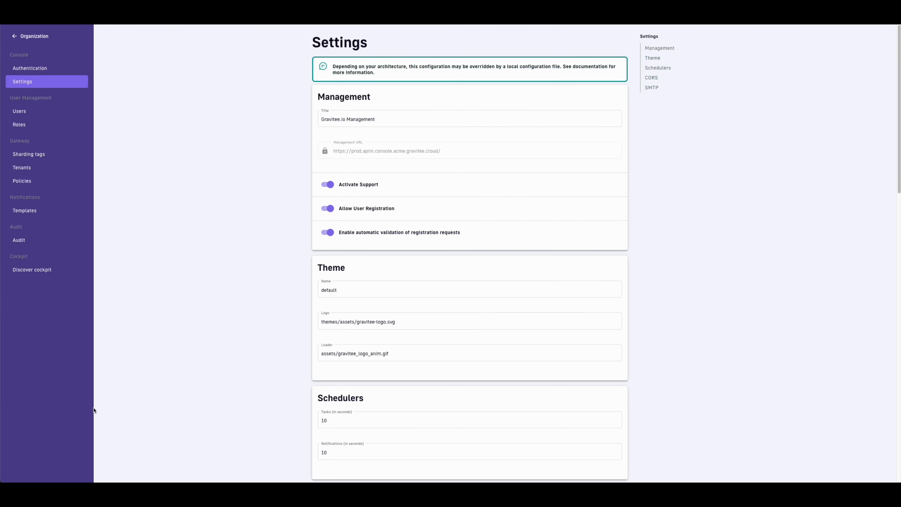
left_click(37, 70)
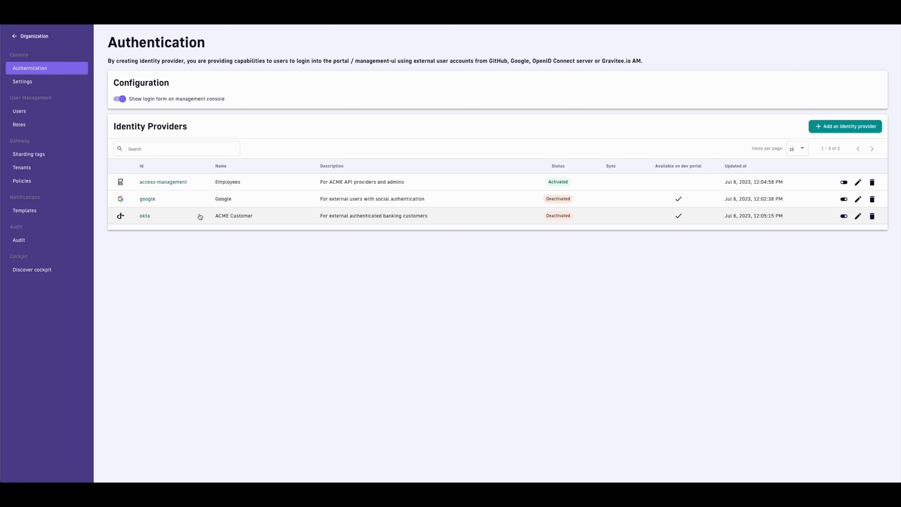
Step: Review the Employees, Google and okta identity provider settings, then open the Users list
left_click(858, 182)
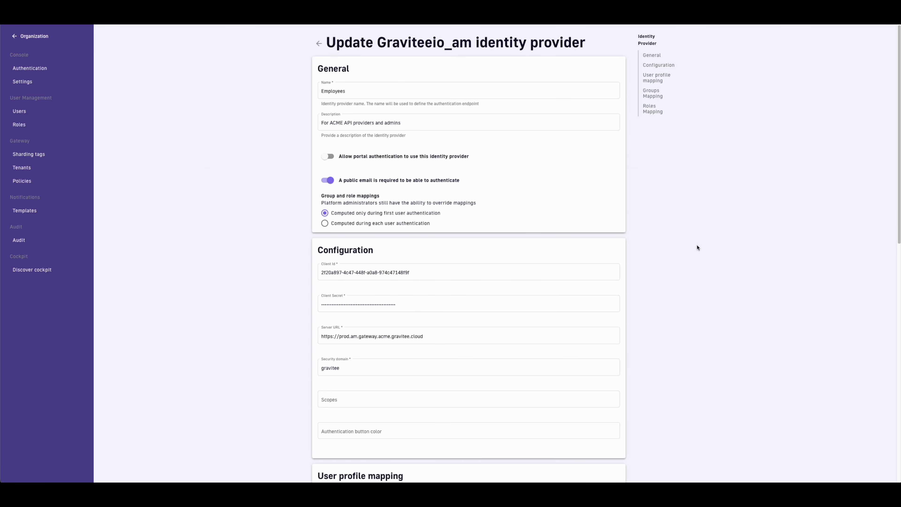
scroll(697, 249, "down", 1)
scroll(697, 249, "down", 12)
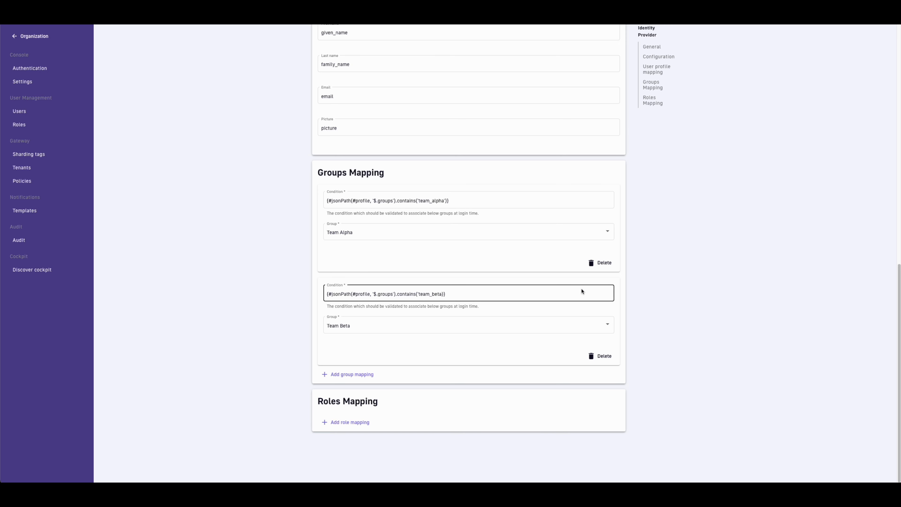
scroll(655, 288, "up", 1)
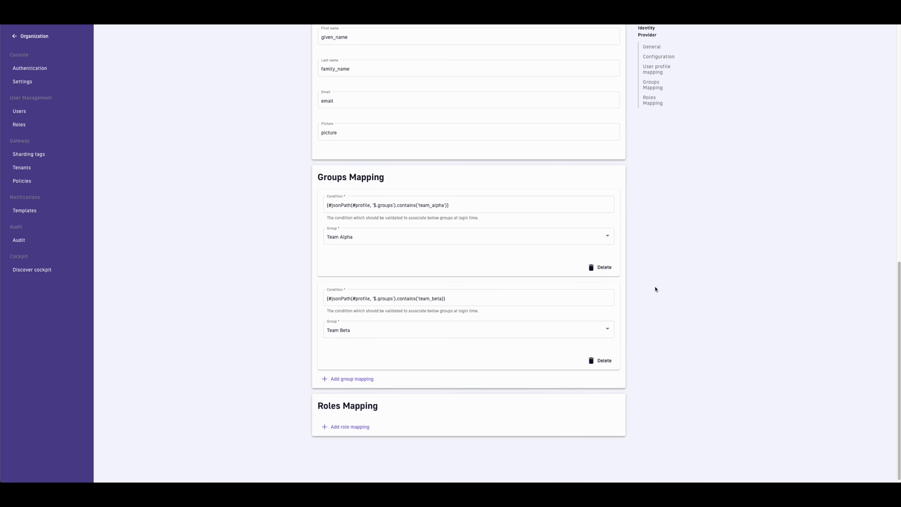
scroll(655, 289, "up", 15)
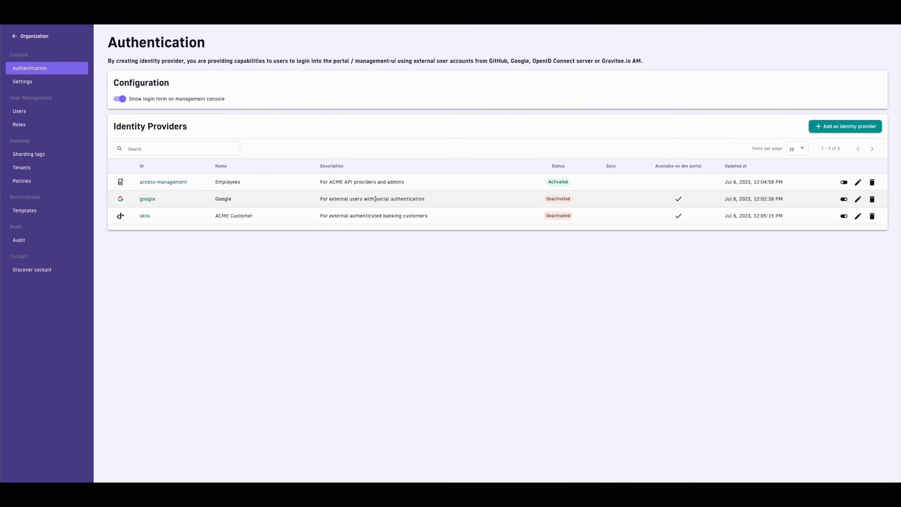
left_click(858, 199)
scroll(744, 256, "down", 3)
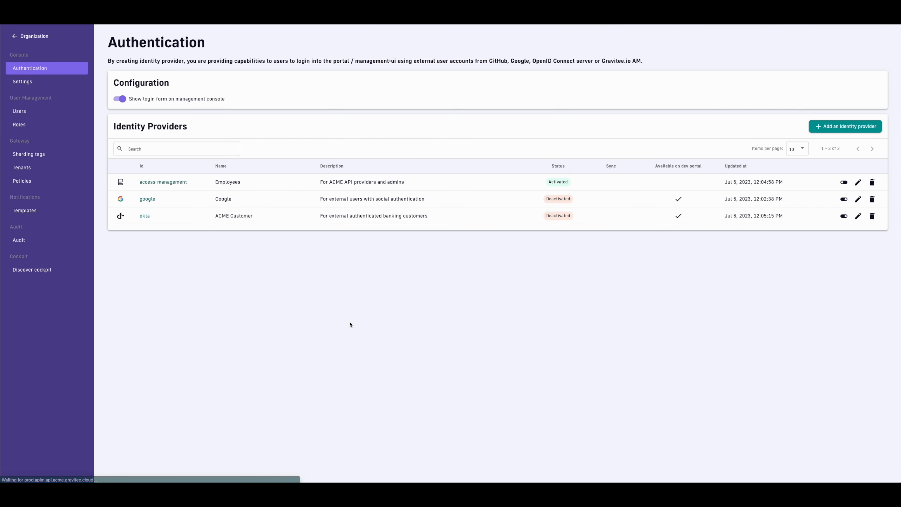
left_click(858, 216)
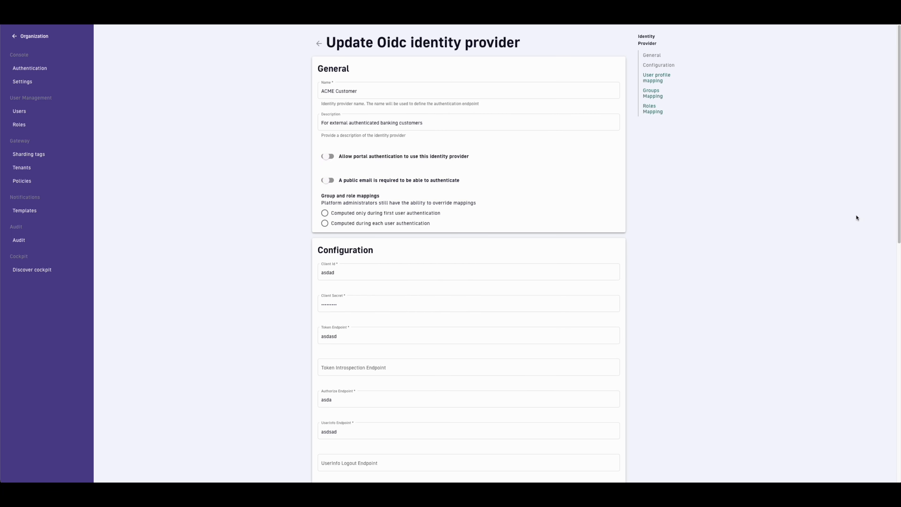
scroll(580, 360, "down", 10)
scroll(579, 359, "down", 4)
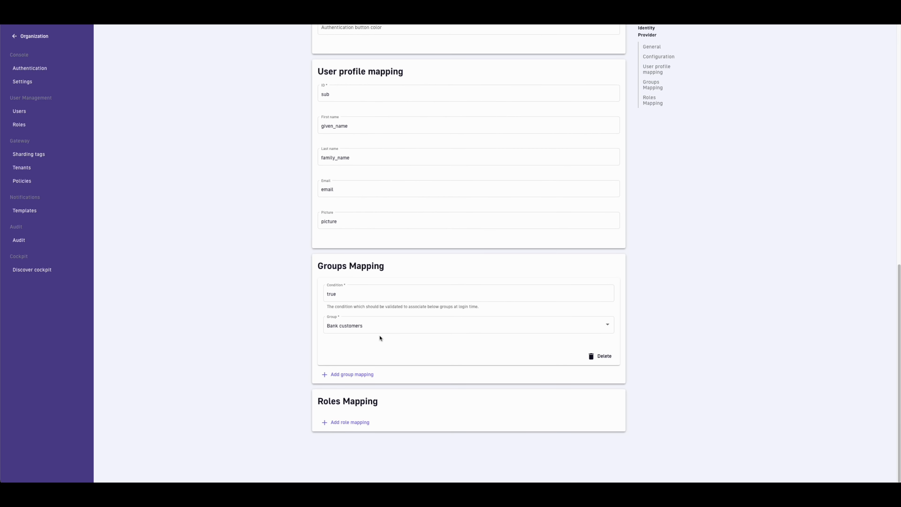
left_click(30, 113)
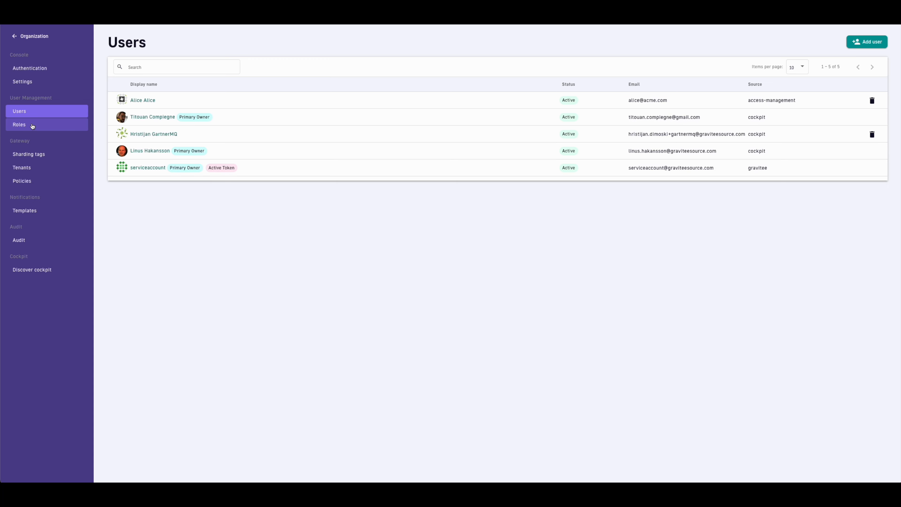
Step: Inspect the REVIEWER API role's permissions, then open the Reviewers group's settings
left_click(32, 126)
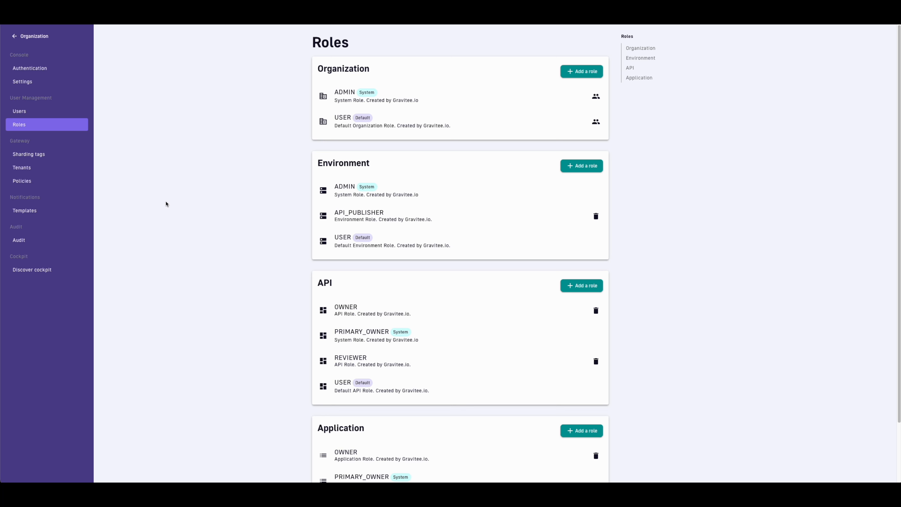
scroll(166, 204, "down", 2)
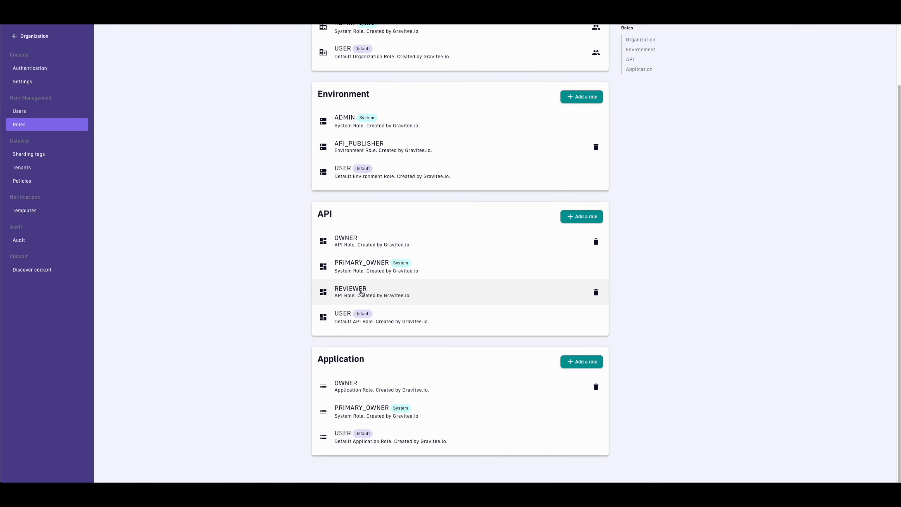
left_click(361, 293)
scroll(242, 251, "down", 3)
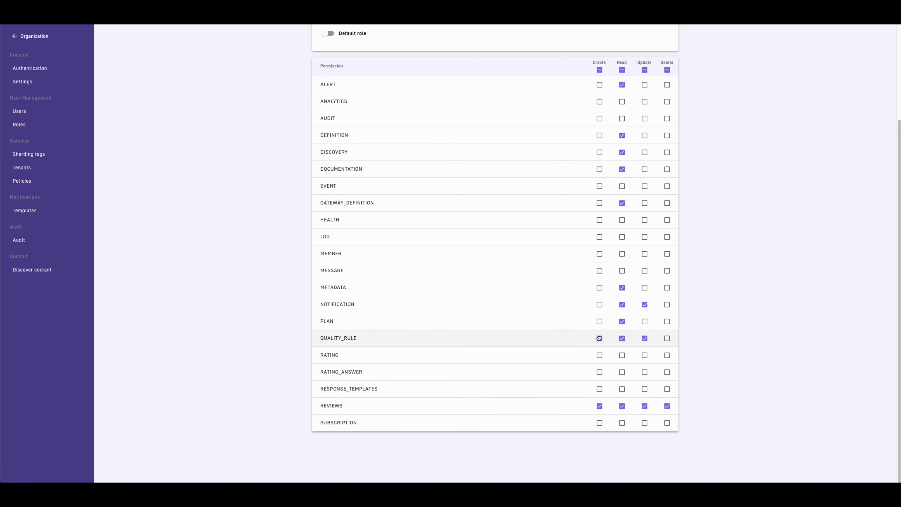
scroll(589, 339, "up", 3)
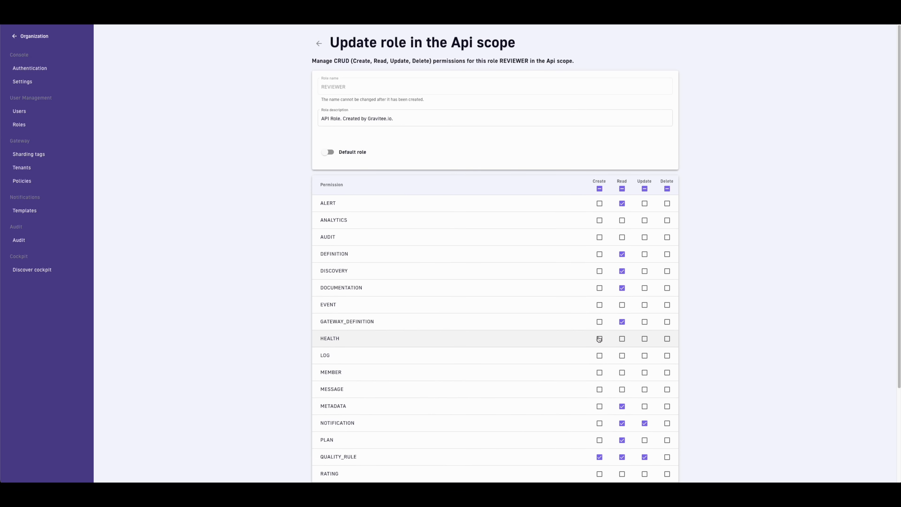
left_click(16, 37)
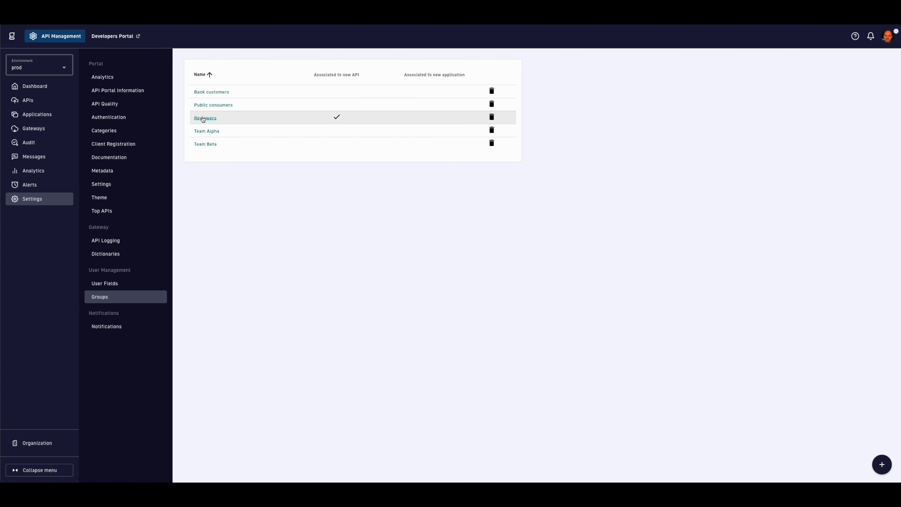
left_click(203, 118)
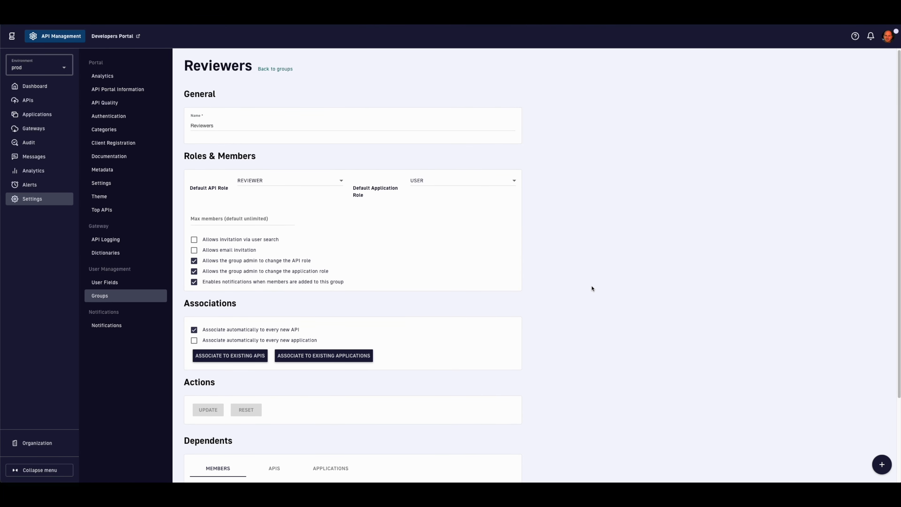
Step: Check the Reviewers group's default API role options, then start importing a new API definition
scroll(591, 288, "down", 1)
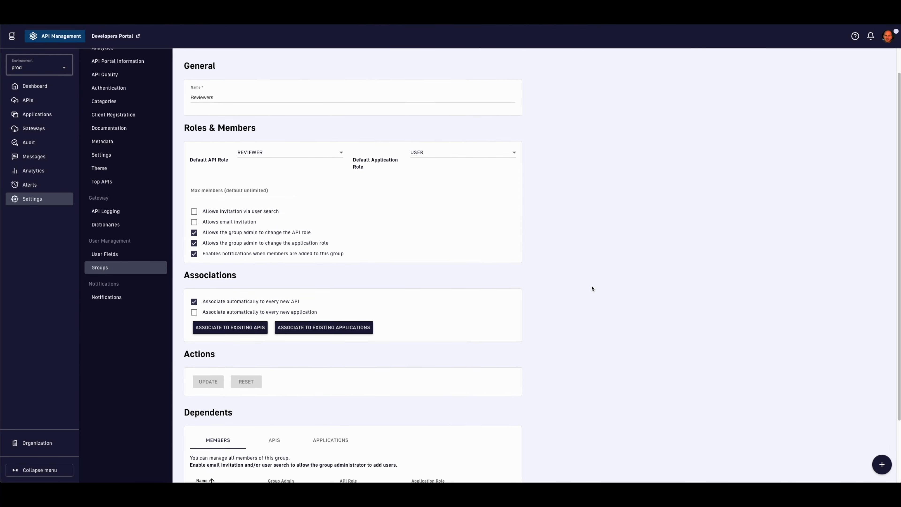
left_click(331, 155)
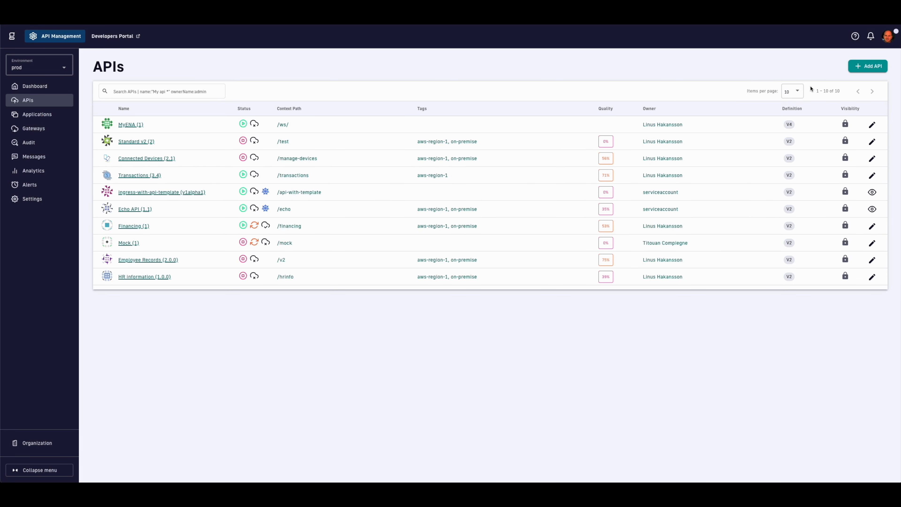
left_click(866, 67)
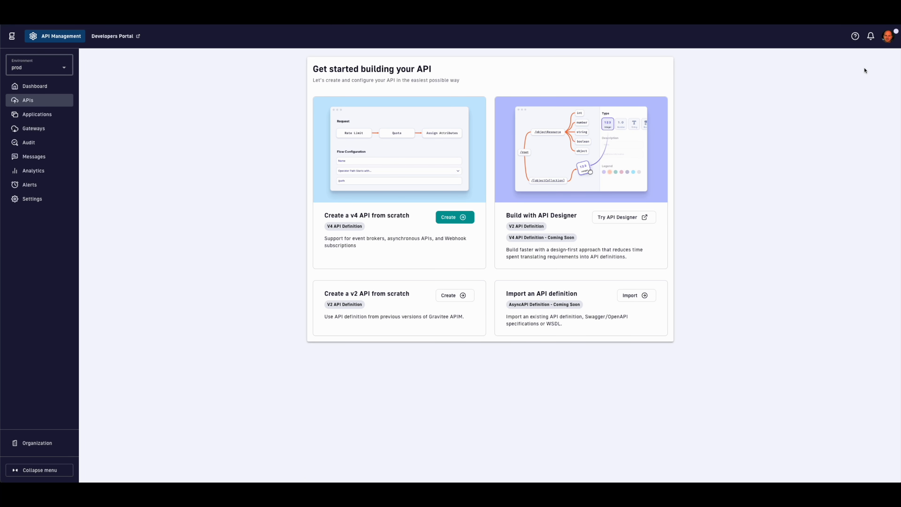
left_click(644, 299)
Step: Import from the NumberConversion WSDL URL with documentation and all path policies except Mock
left_click(542, 216)
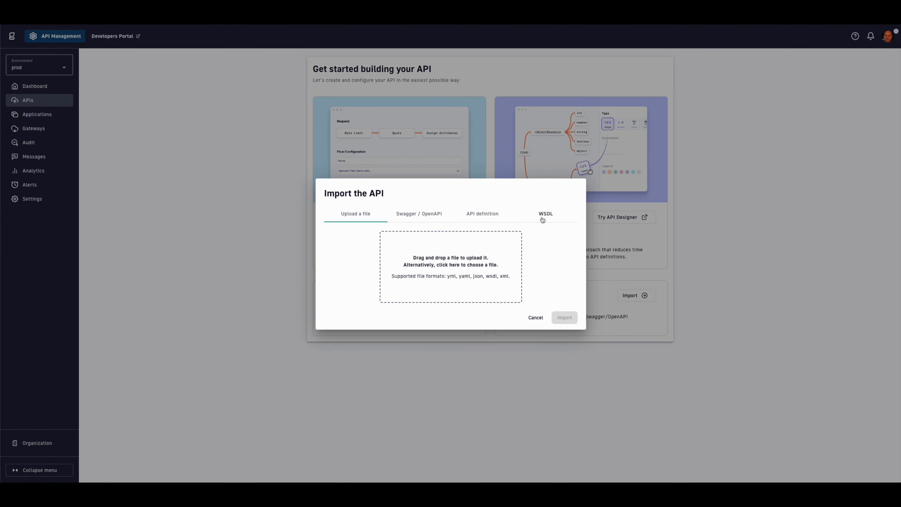
left_click(488, 184)
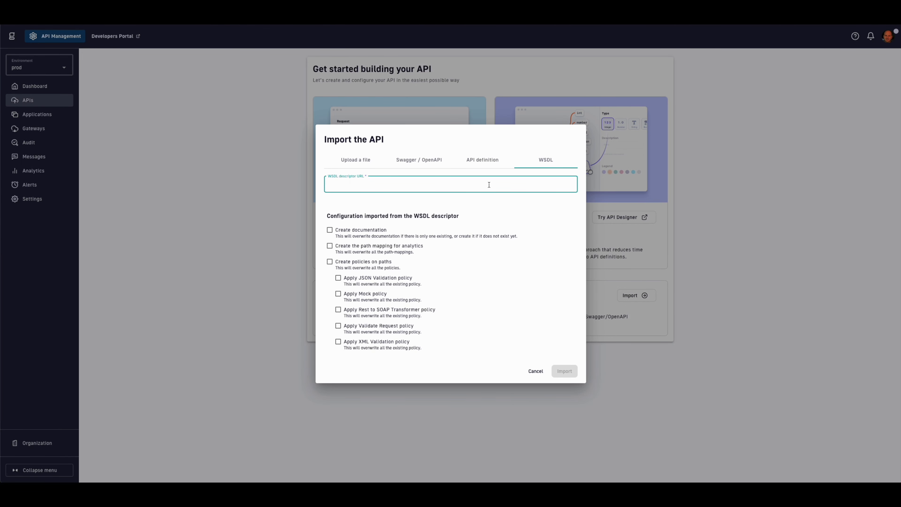
type("https://www.dataaccess.com/webservicesserver/numberconversion.wso?WSDL")
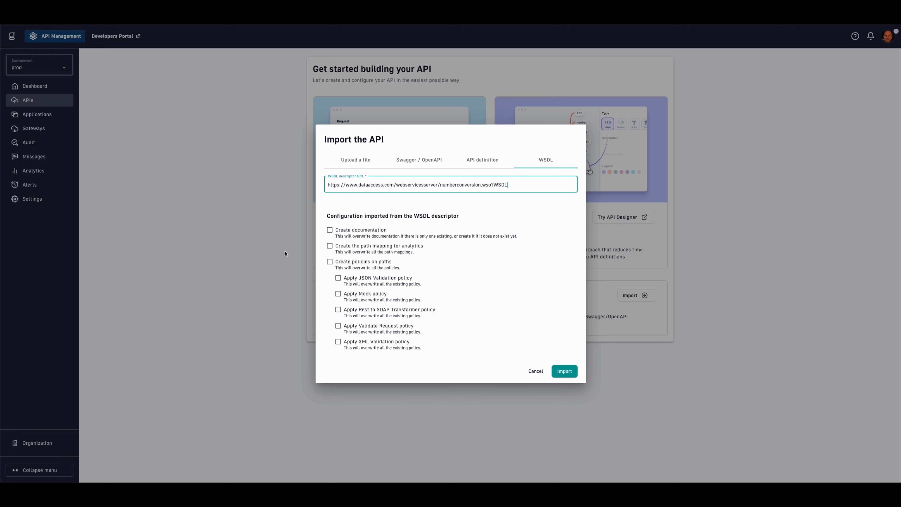
left_click(337, 232)
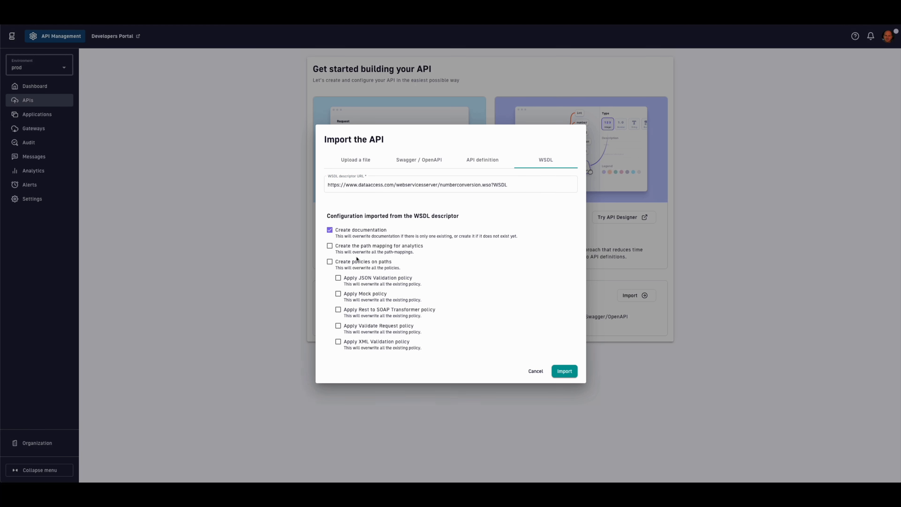
left_click(357, 264)
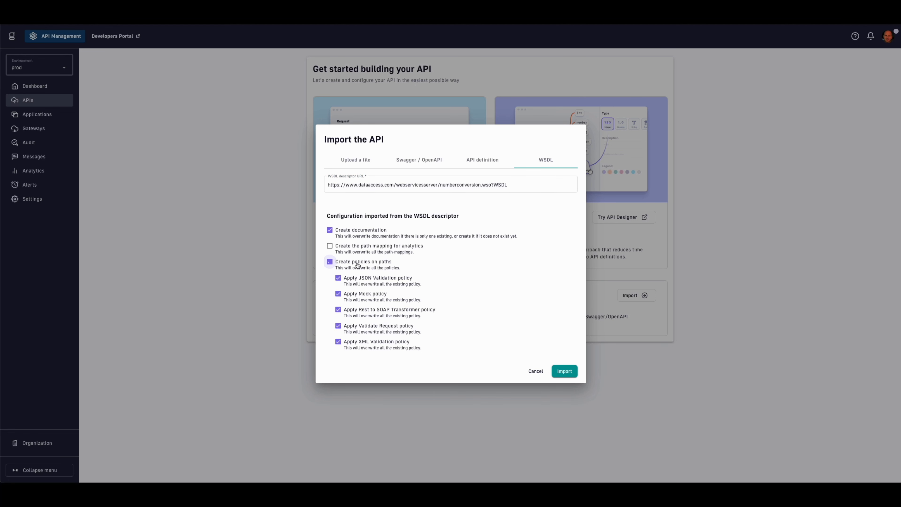
left_click(370, 297)
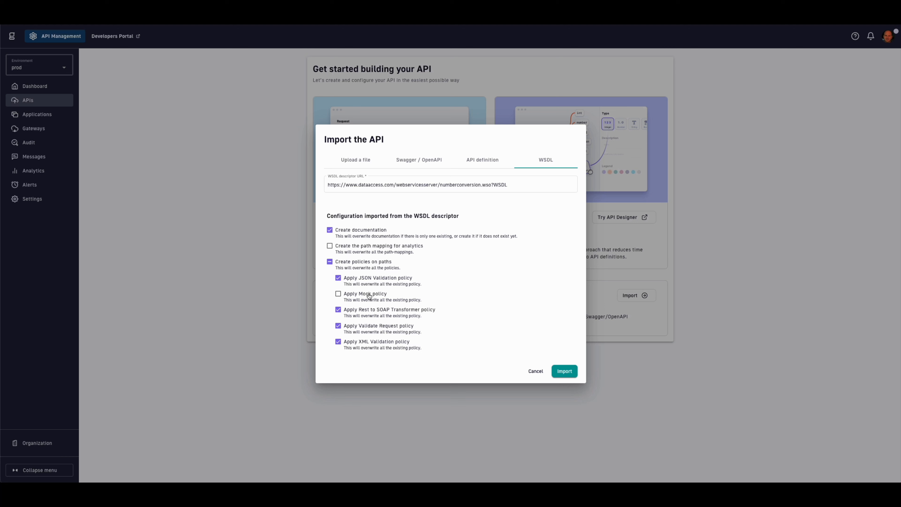
Step: Import NumberConversion and create a JWT plan named 'Full access'
left_click(564, 371)
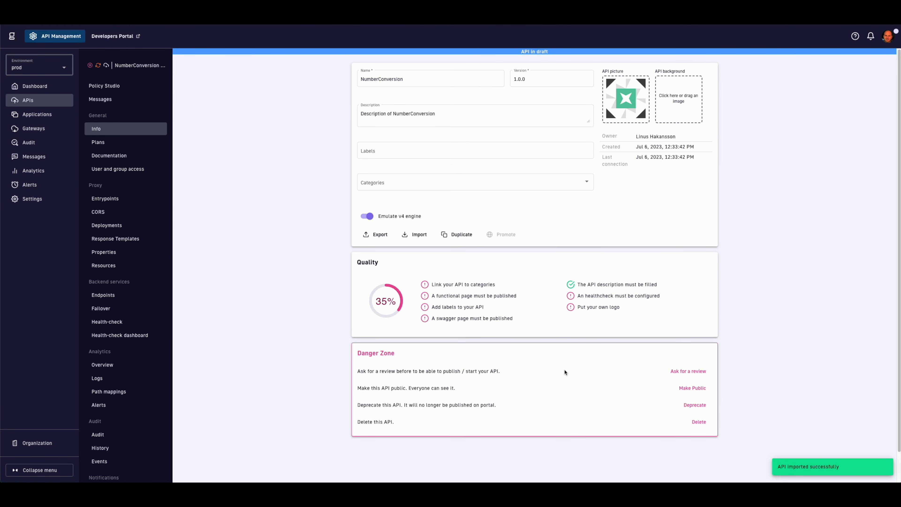
left_click(125, 143)
left_click(842, 111)
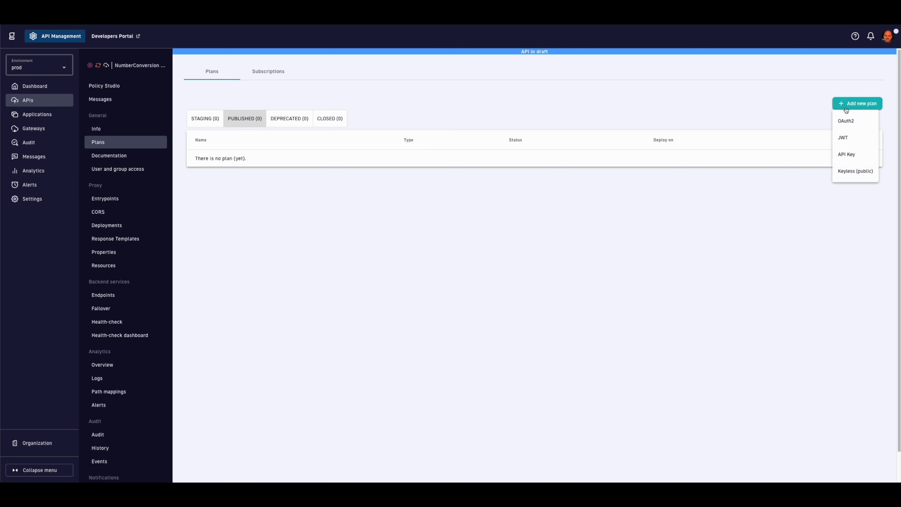
left_click(853, 136)
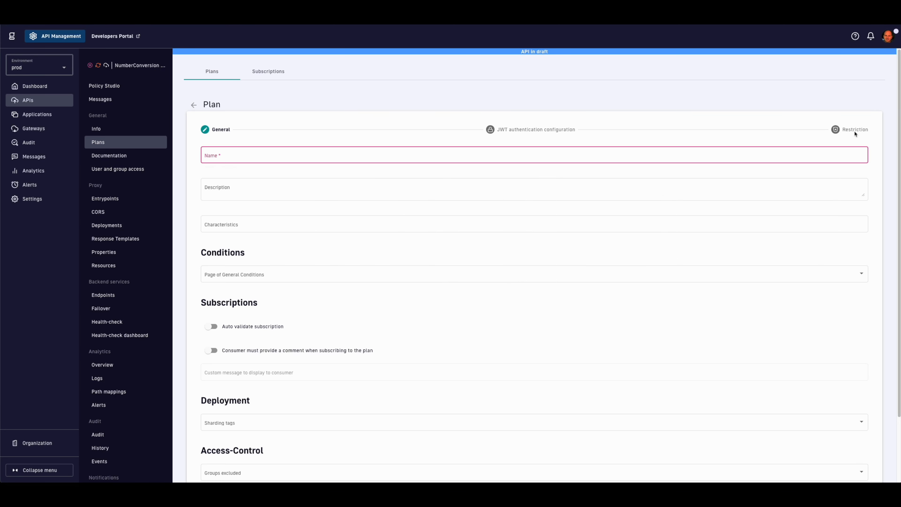
left_click(757, 157)
type("Full access")
Step: Add the characteristics Monthly subscription, Unlimited API calls and SLA to the plan
left_click(624, 219)
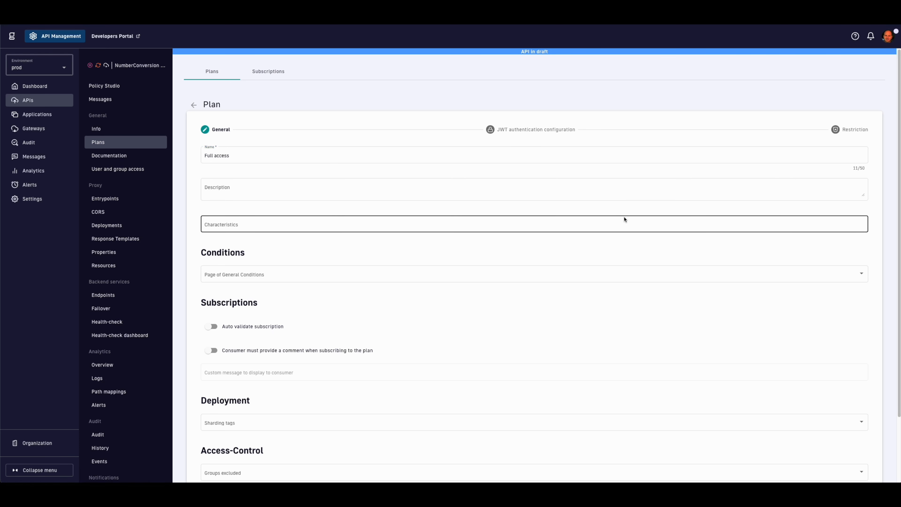
left_click(620, 222)
type("M")
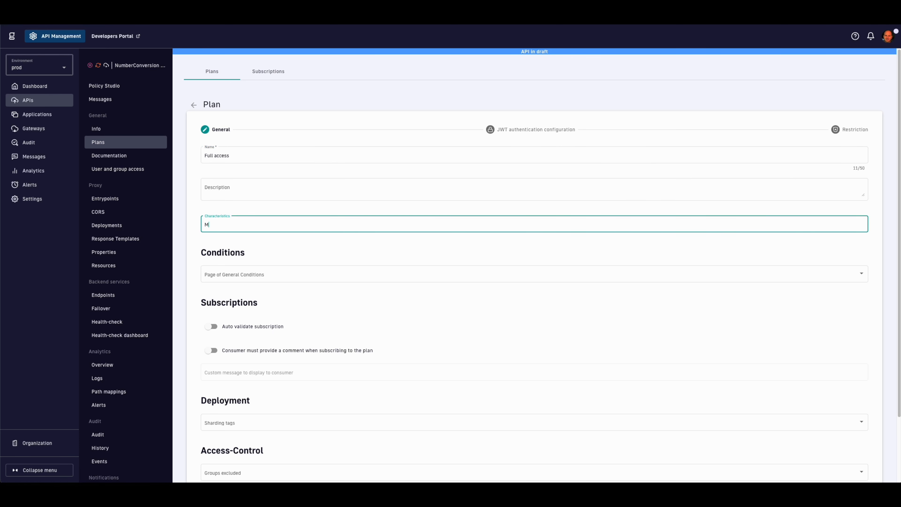
type("onthly subscription")
key("Return")
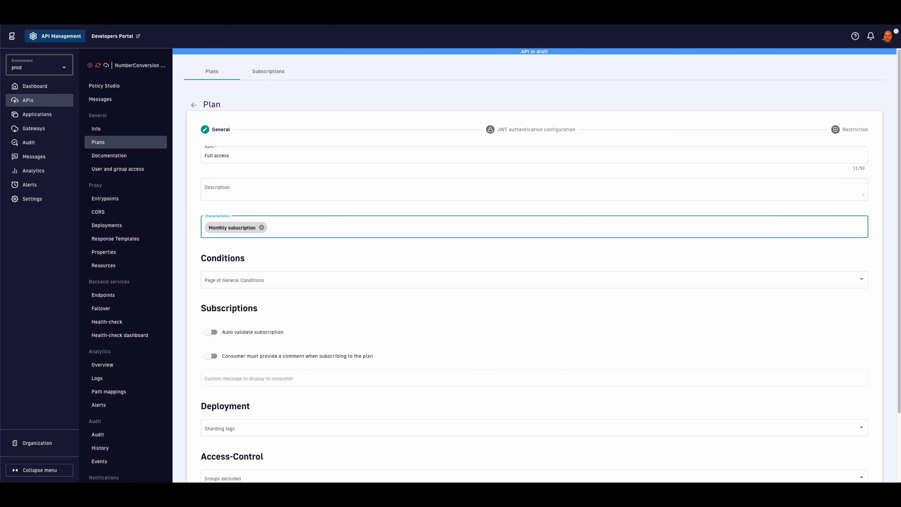
type("Unlimited API calls")
key("Return")
type("SLA")
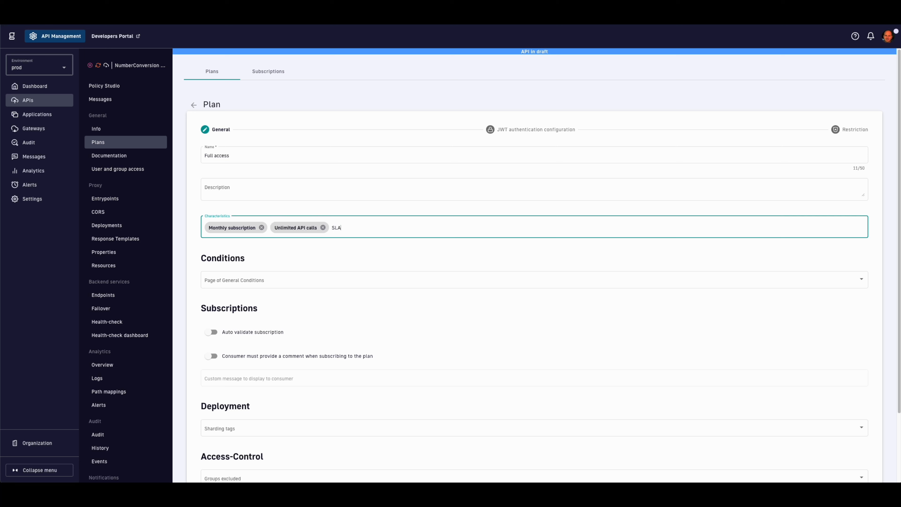
key("Return")
Step: Attach ACME Terms & Conditions as general conditions, leaving sharding tags and excluded groups empty
left_click(615, 279)
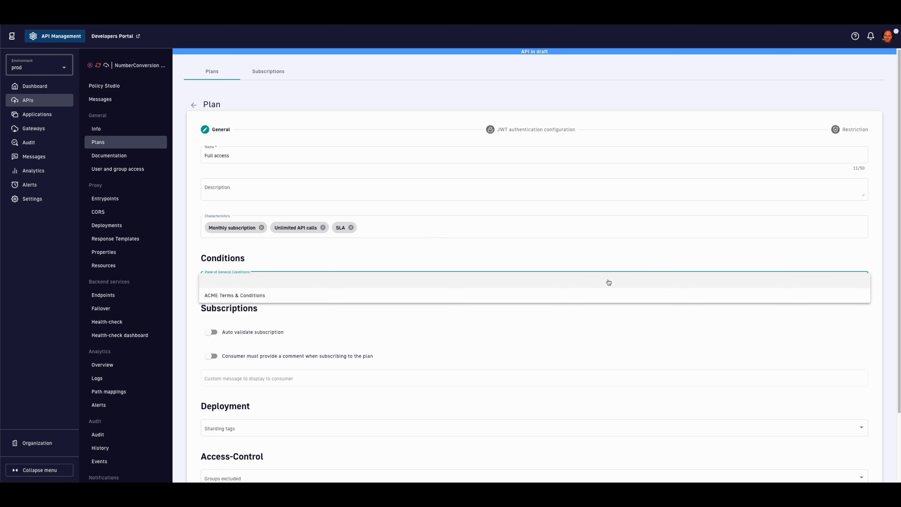
left_click(463, 295)
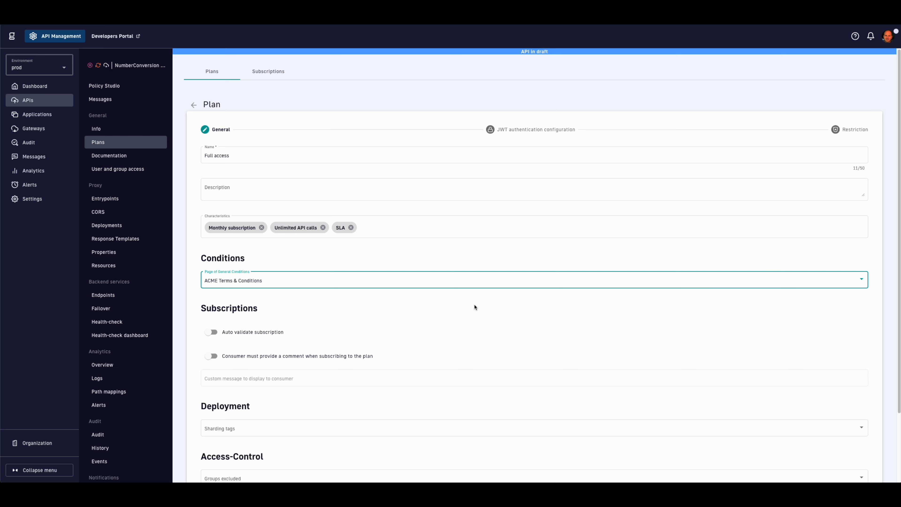
scroll(475, 307, "down", 3)
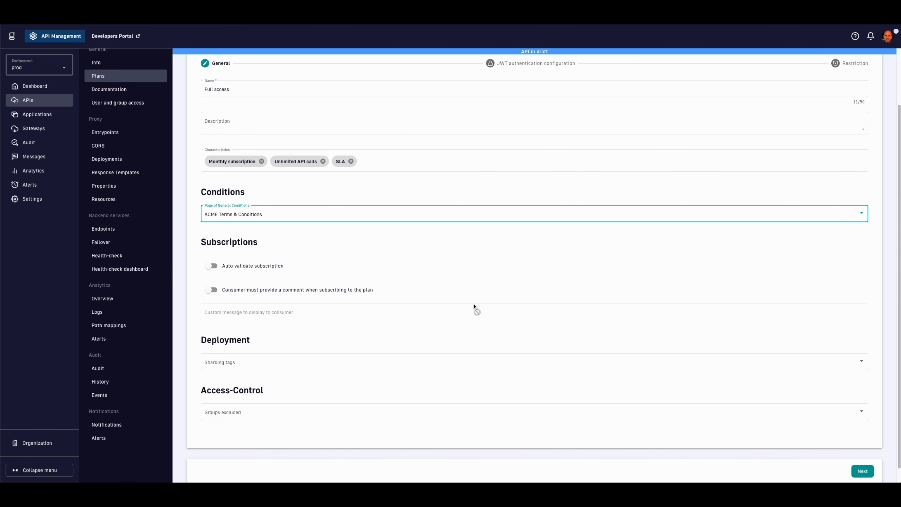
left_click(457, 364)
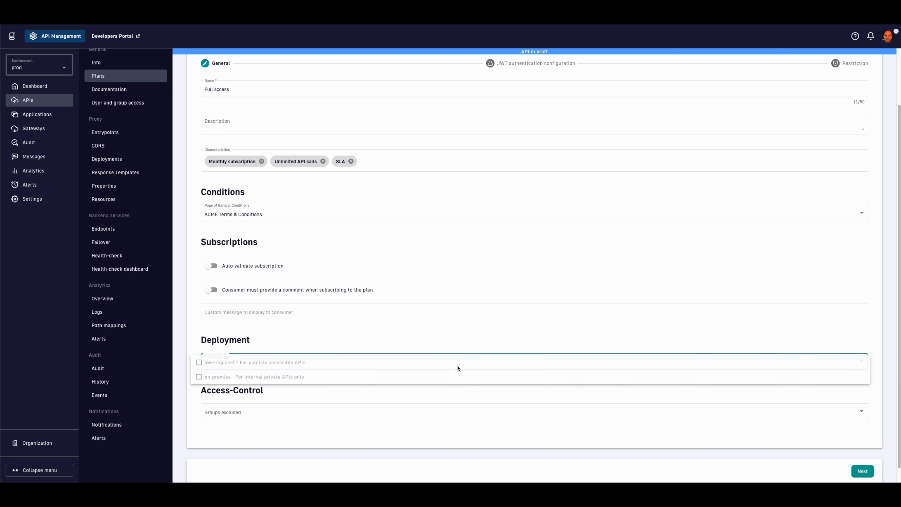
left_click(453, 345)
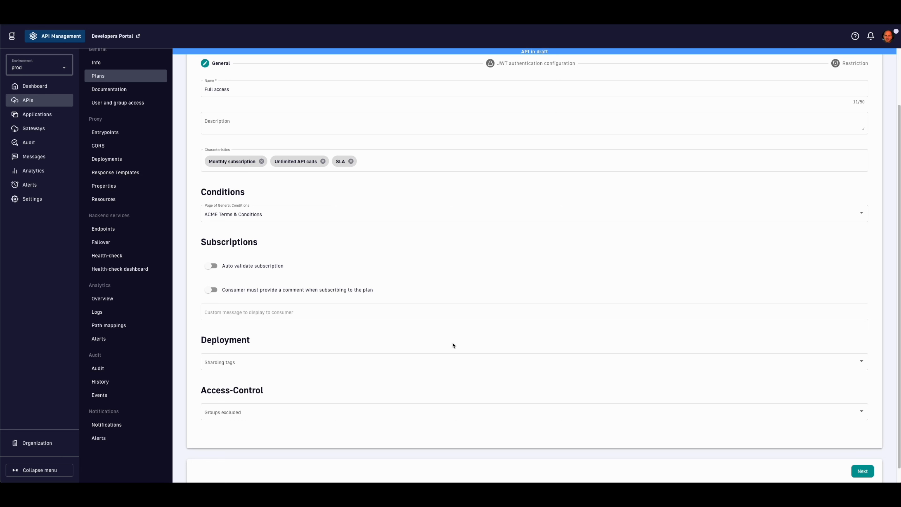
left_click(471, 417)
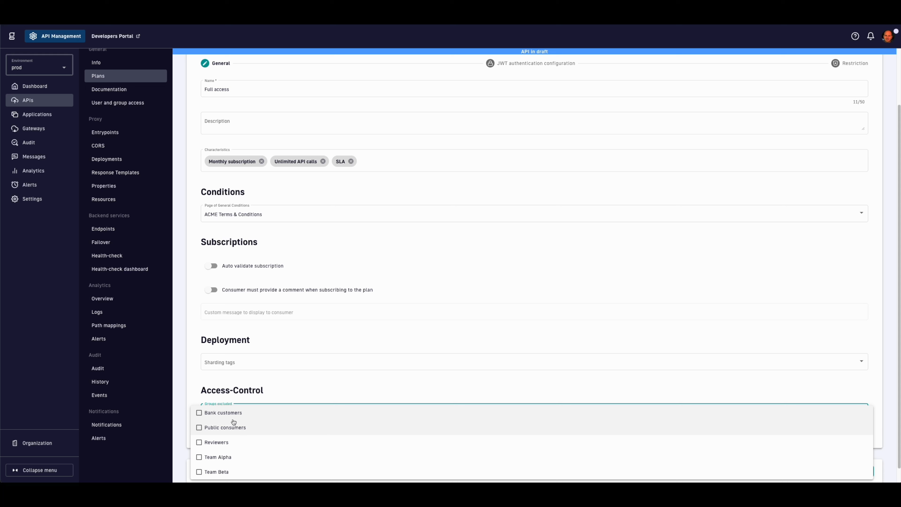
left_click(334, 393)
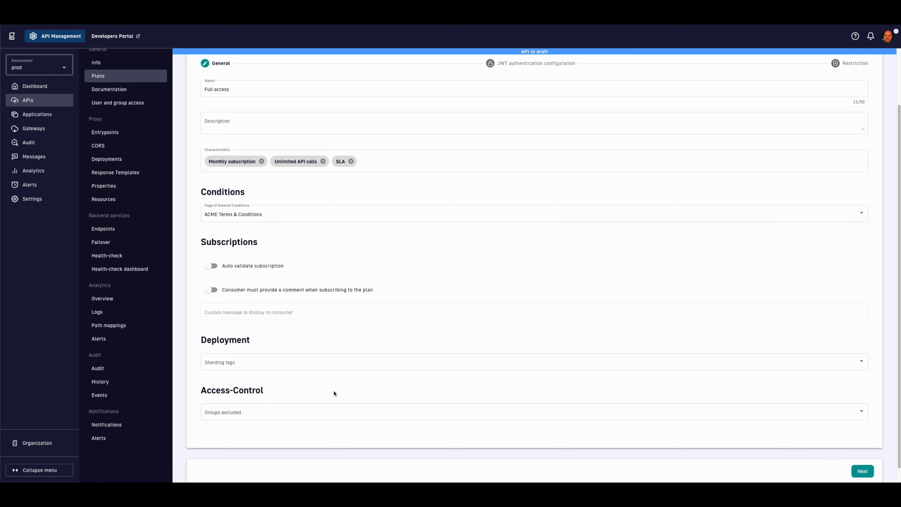
Step: Set the JWT plan's resolver parameter to the pasted JWKS URL
left_click(867, 472)
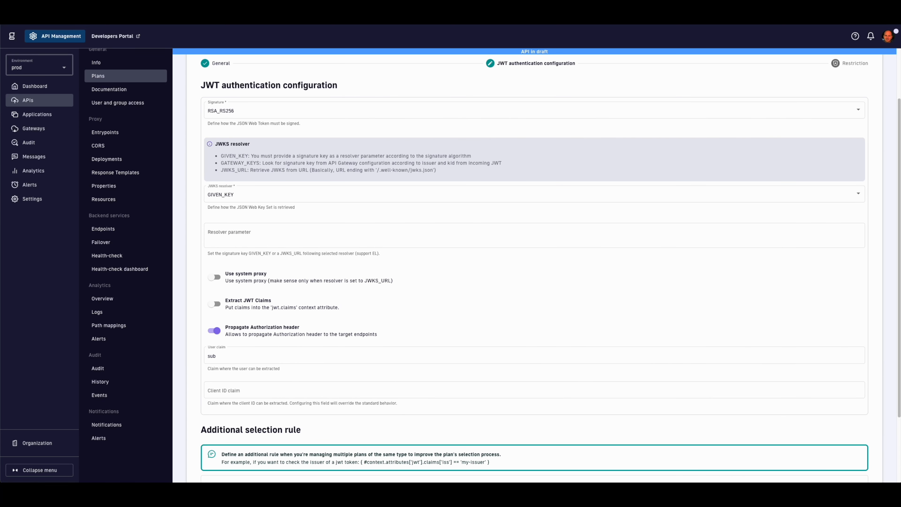
left_click(264, 235)
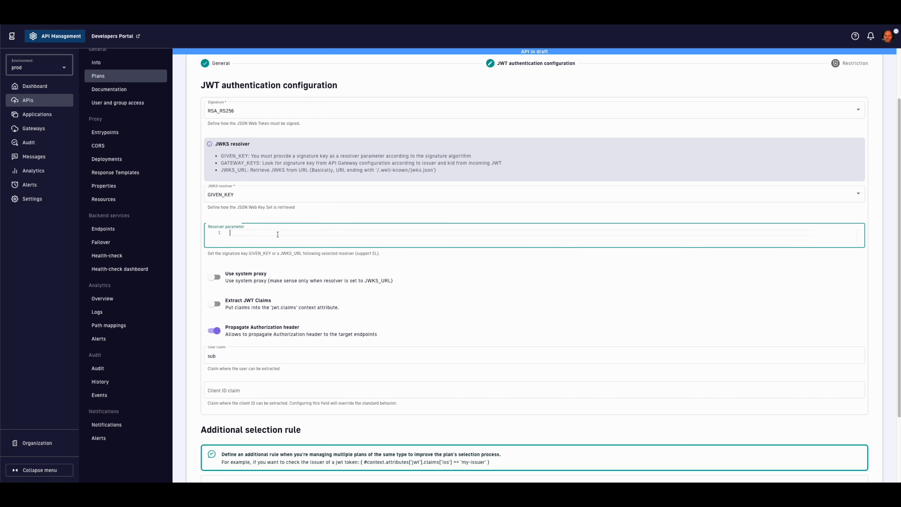
type("https://prod.am.gateway.acme.gravitee.cloud/gravitee/oidc/.well-known/jwks.json")
left_click(359, 263)
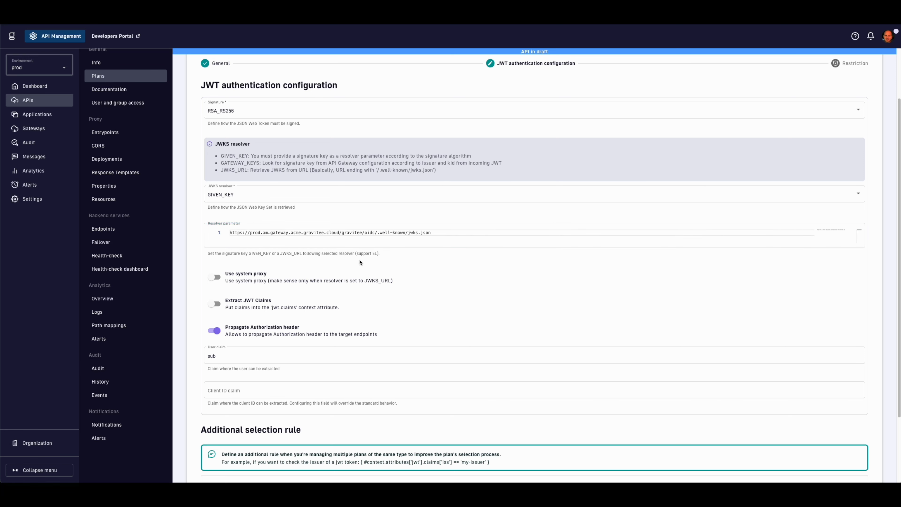
scroll(367, 276, "down", 1)
scroll(367, 275, "down", 1)
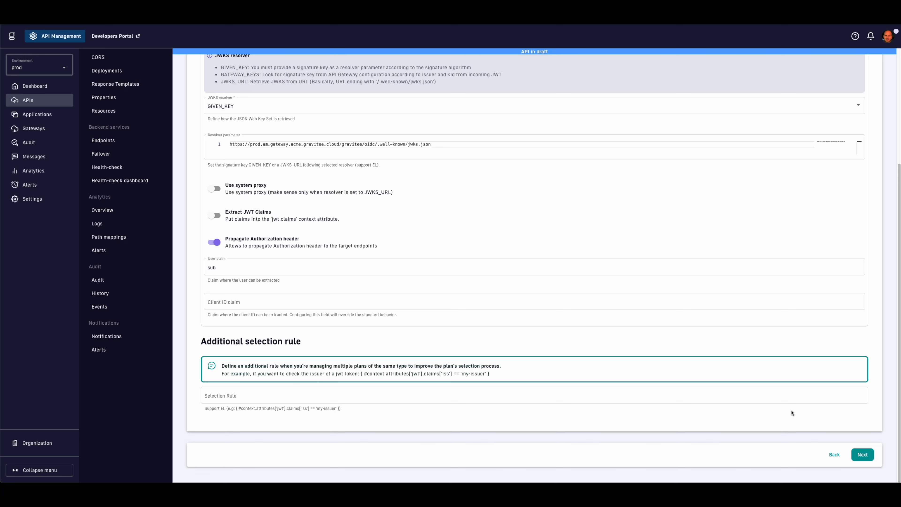
Step: Leave resource filtering off and create the Full access plan with no restrictions
left_click(862, 454)
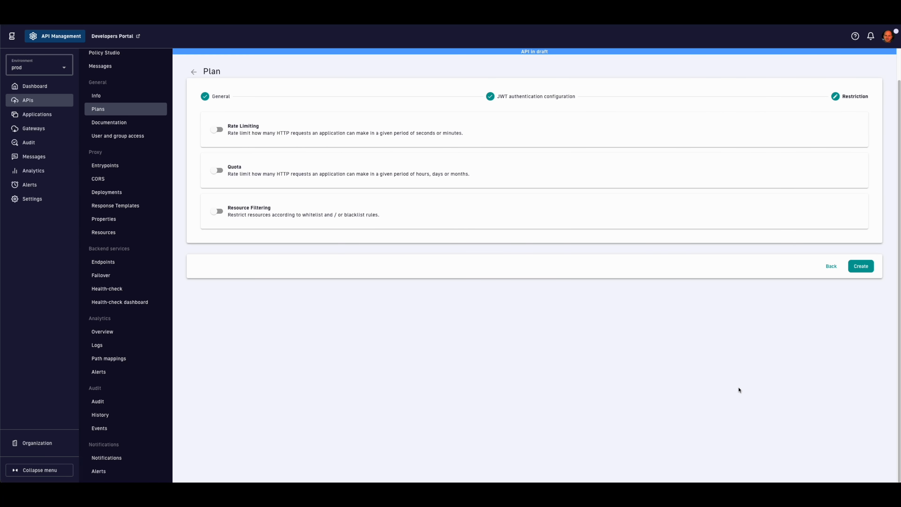
left_click(218, 212)
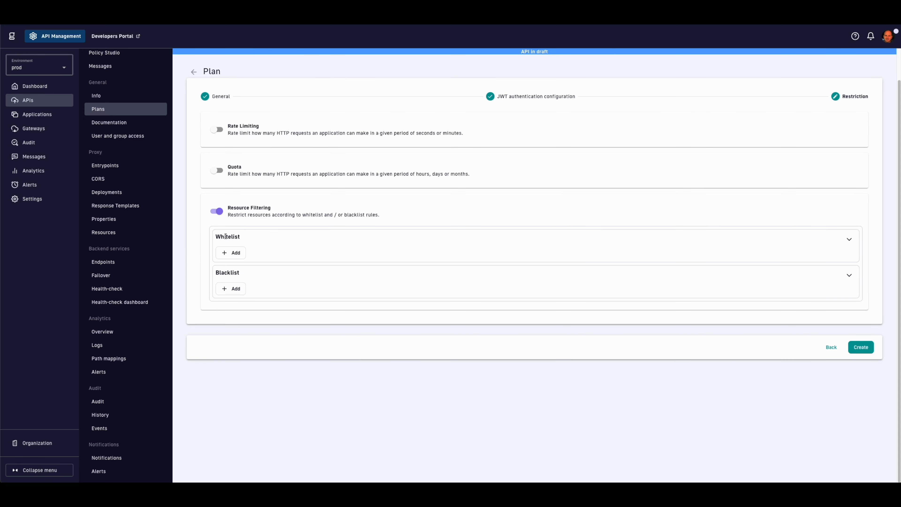
left_click(236, 254)
left_click(245, 273)
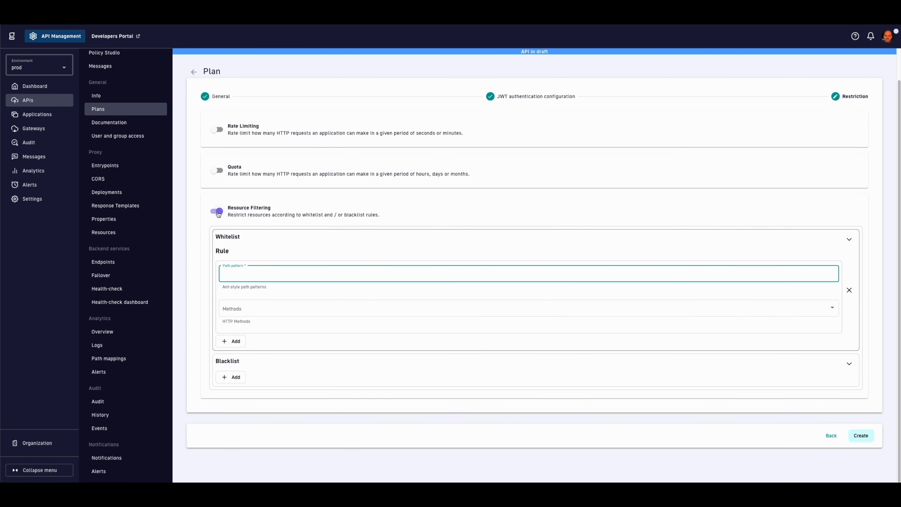
left_click(217, 212)
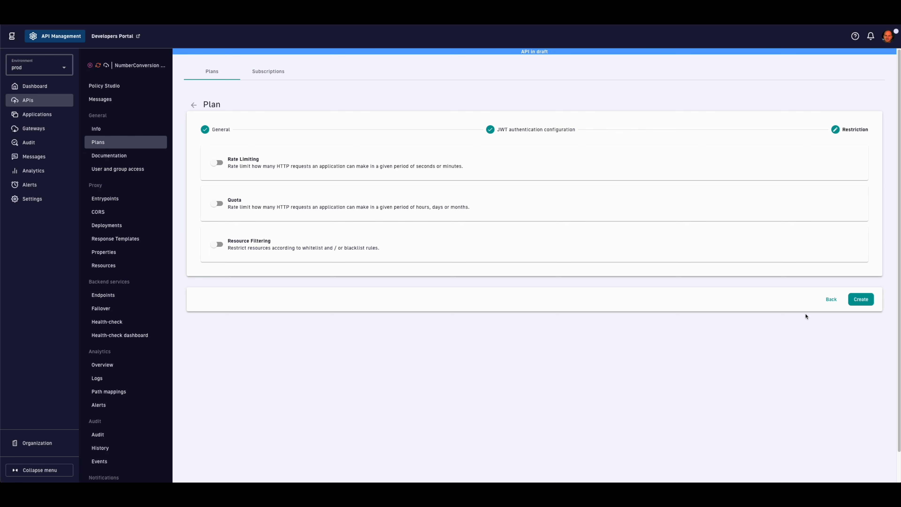
left_click(859, 300)
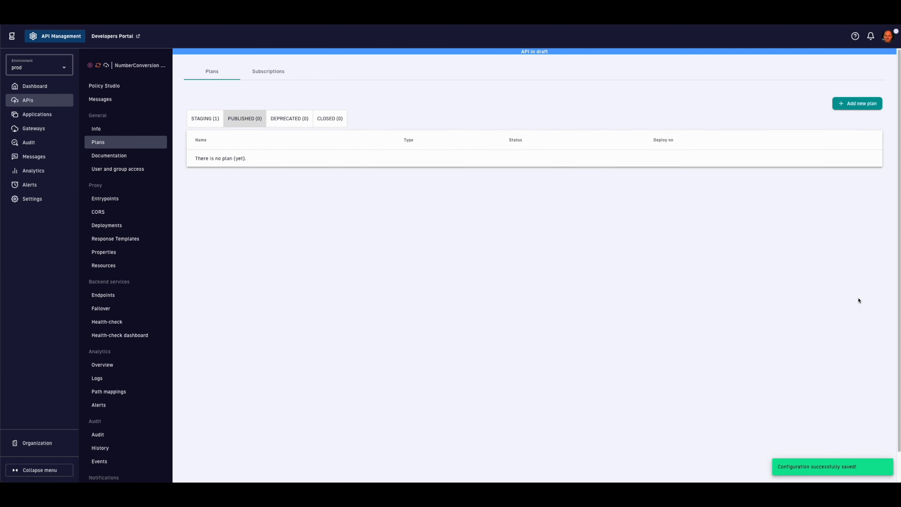
Step: Start an API Key plan named 'Restricted trial' with characteristics Free trial and 10 reqs/second
left_click(850, 107)
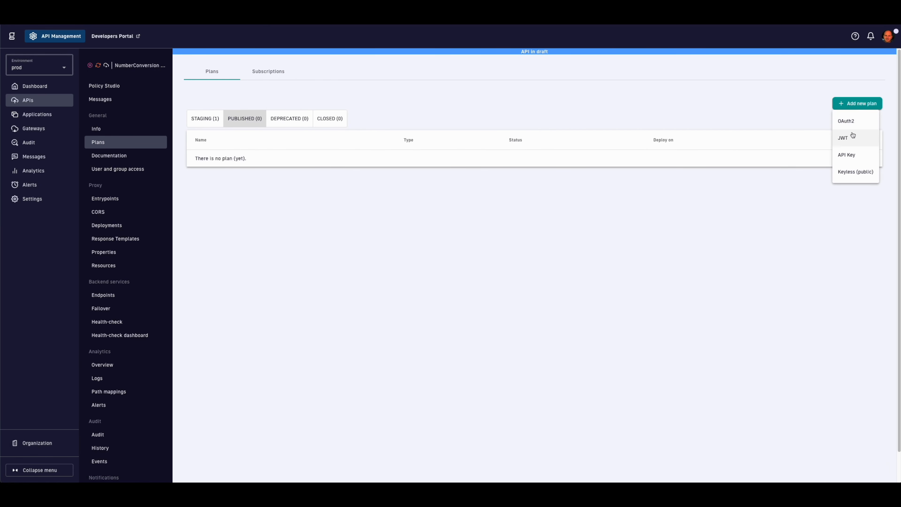
left_click(851, 154)
type("R")
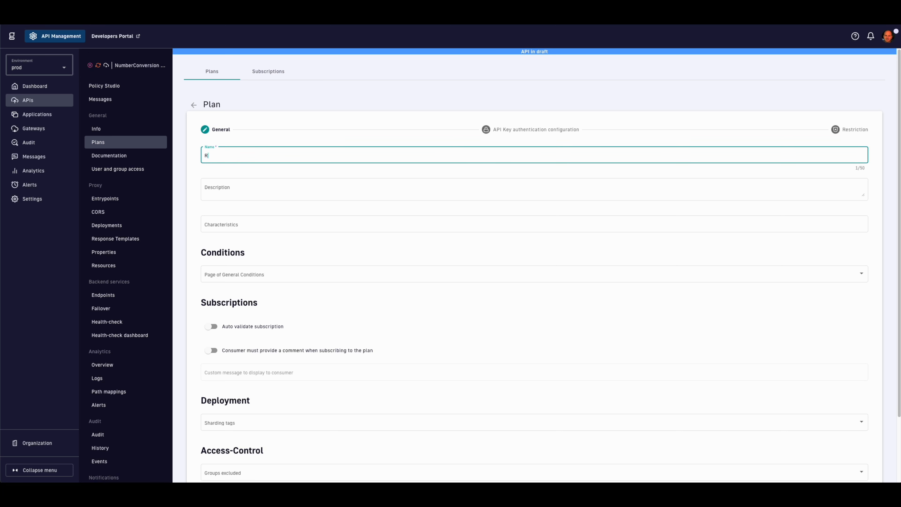
type("estricted trial")
key("Tab")
key("Tab")
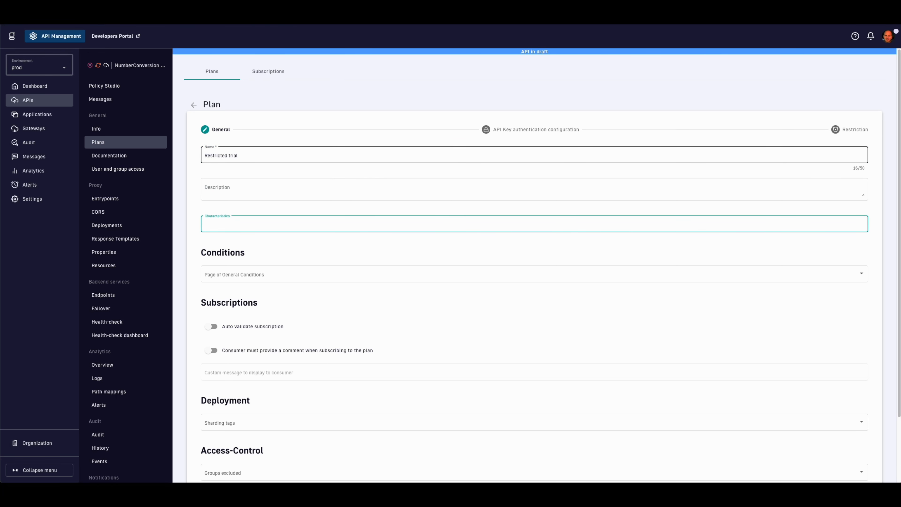
type("Free trial")
key("Return")
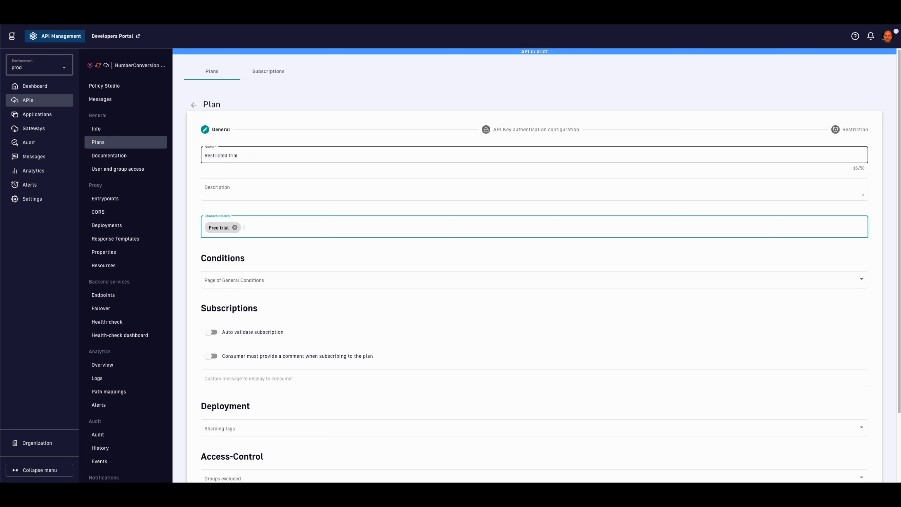
type("10 reqs/second")
key("Return")
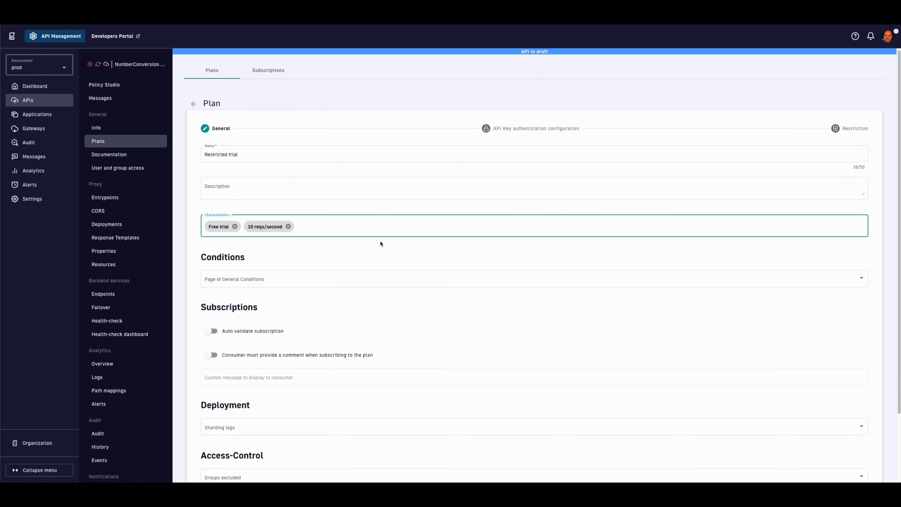
Step: Auto-validate subscriptions and require a comment with the message 'What is your purpose of this trial'
scroll(380, 244, "down", 2)
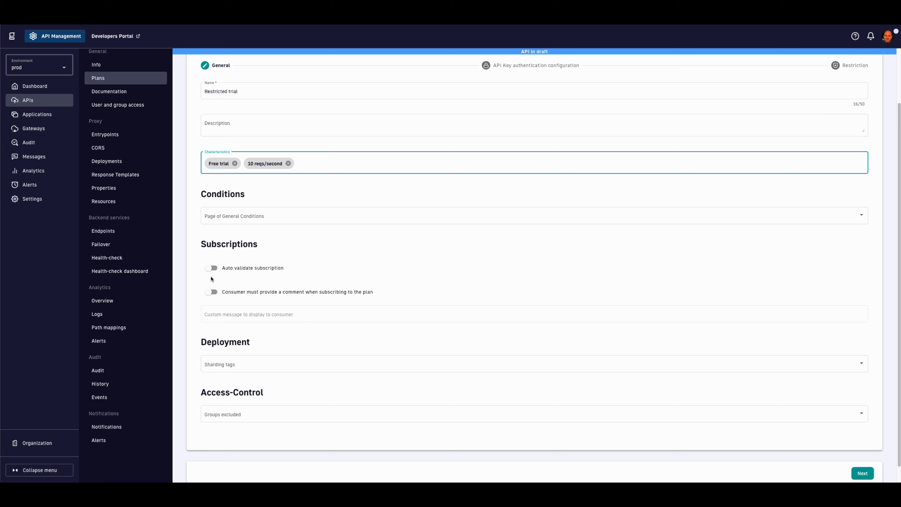
left_click(212, 268)
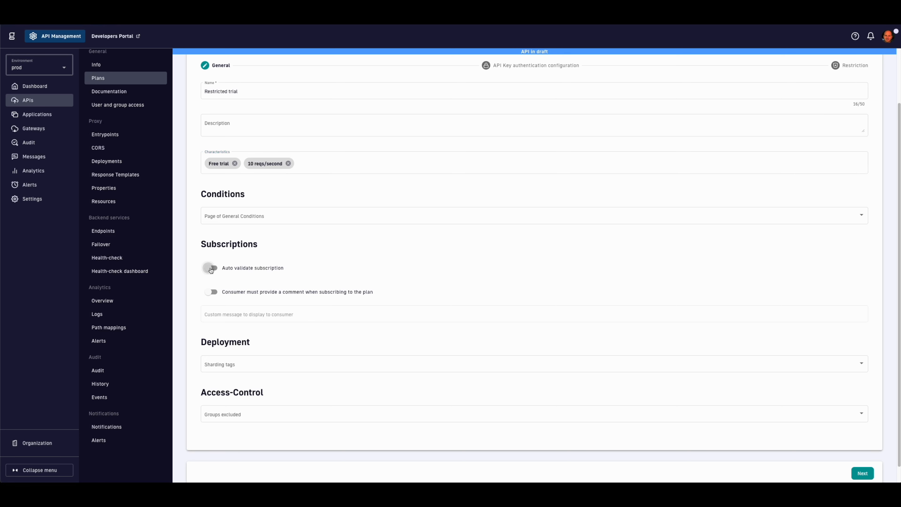
left_click(211, 292)
left_click(237, 313)
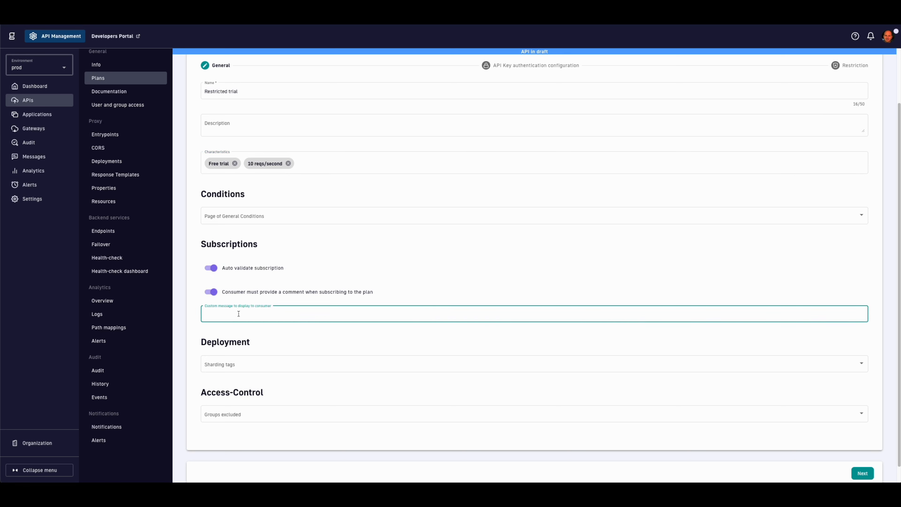
type("What is your purpose of this trial?")
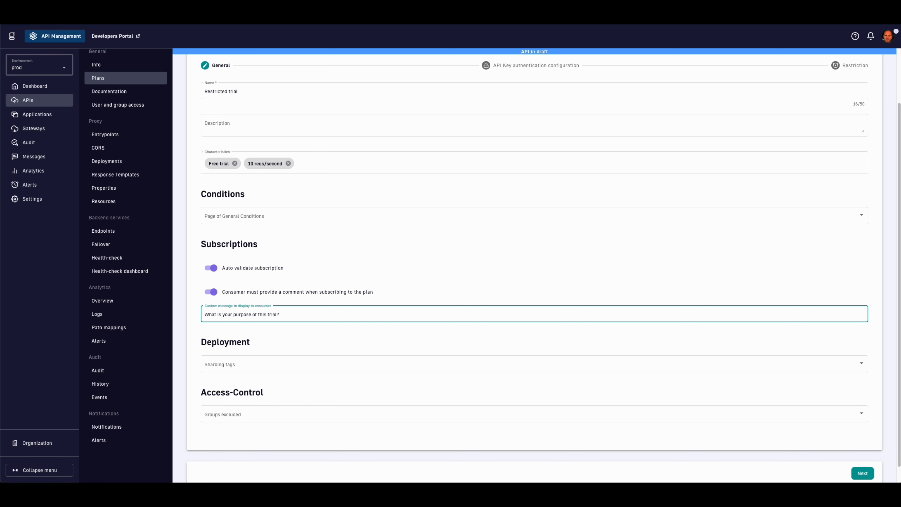
left_click(862, 473)
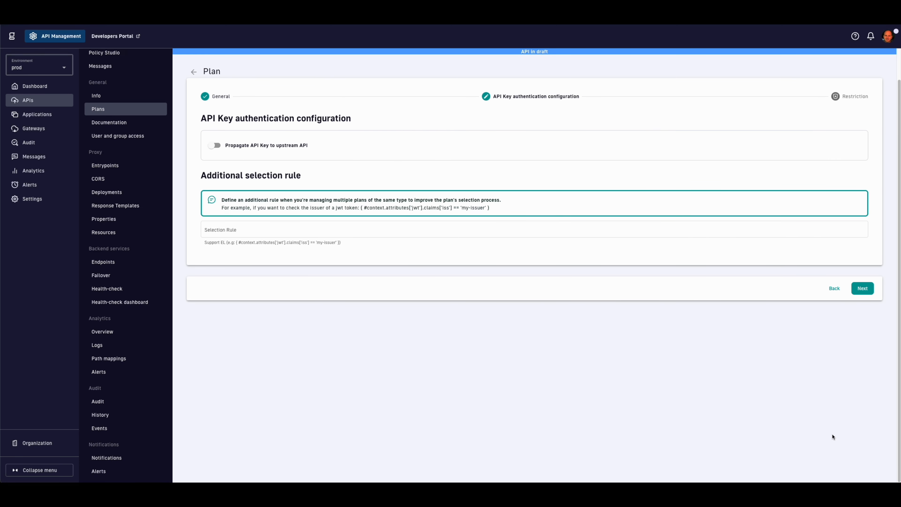
Step: Enable a 10 requests-per-second rate limit and create the Restricted trial plan
left_click(863, 289)
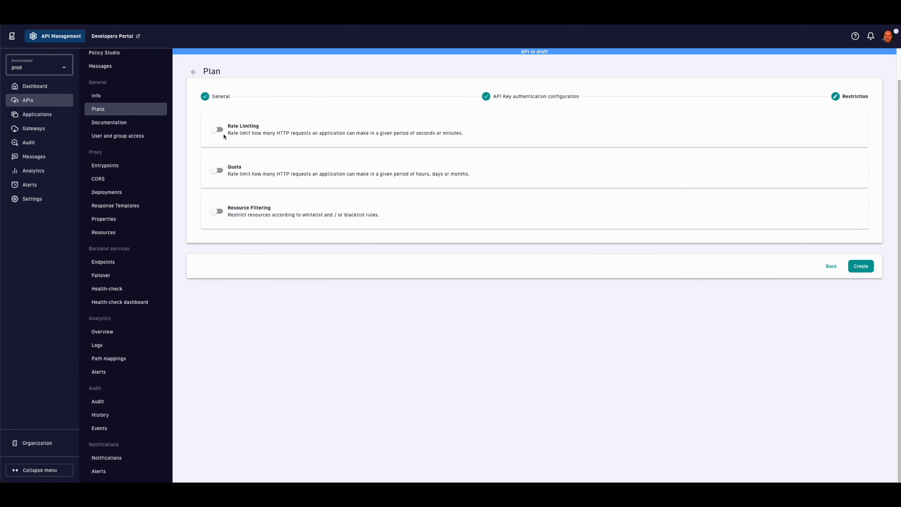
left_click(217, 129)
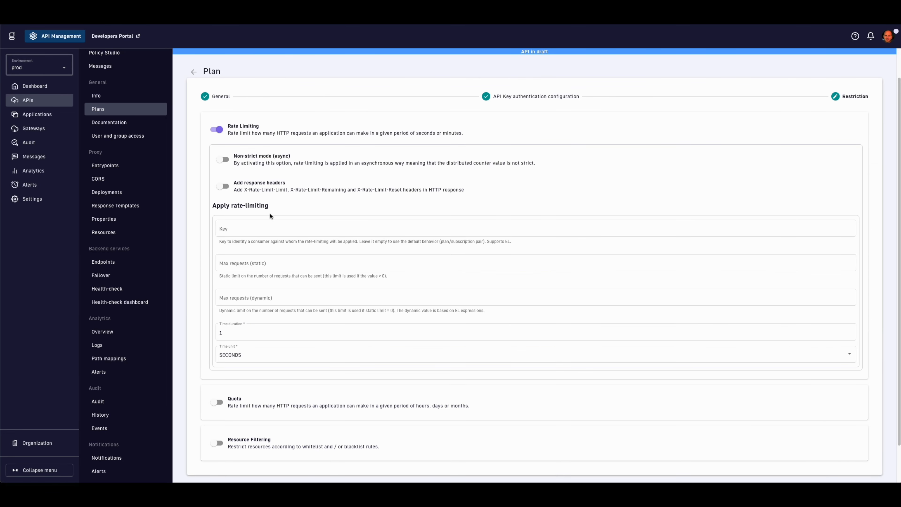
left_click(300, 262)
type("10")
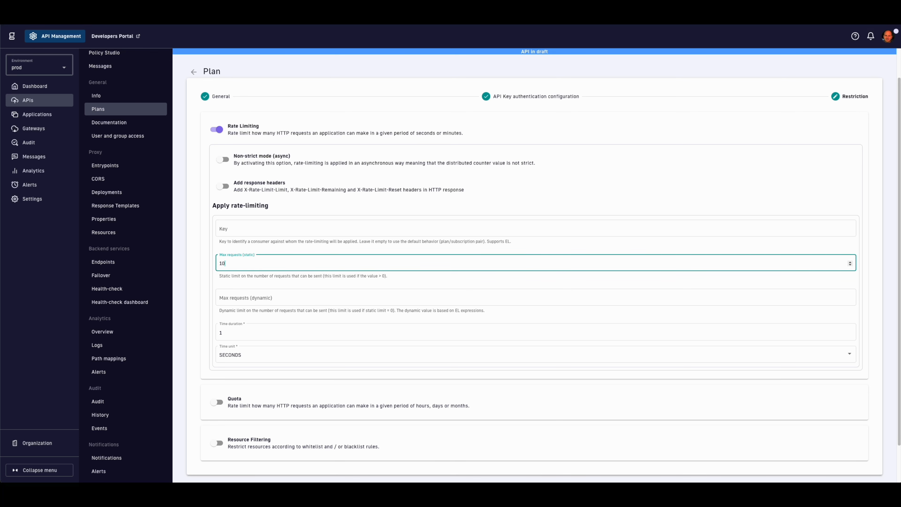
scroll(603, 355, "down", 3)
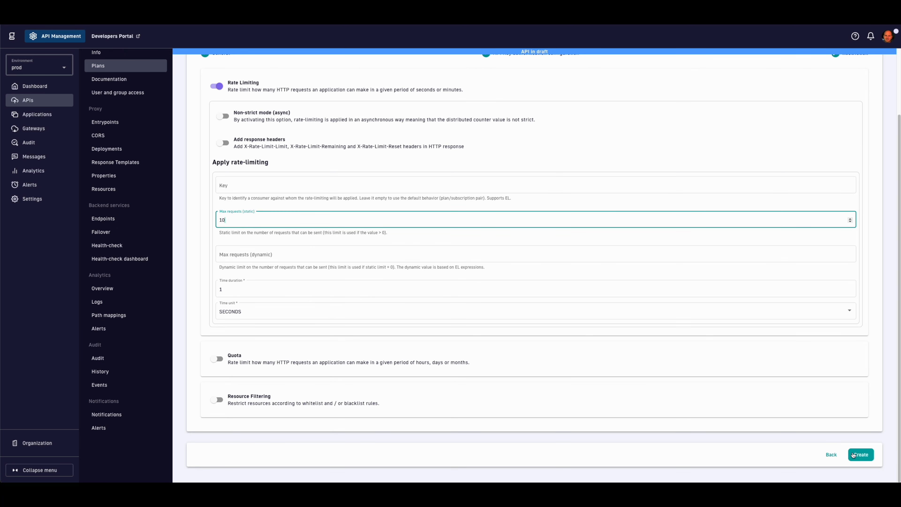
left_click(863, 457)
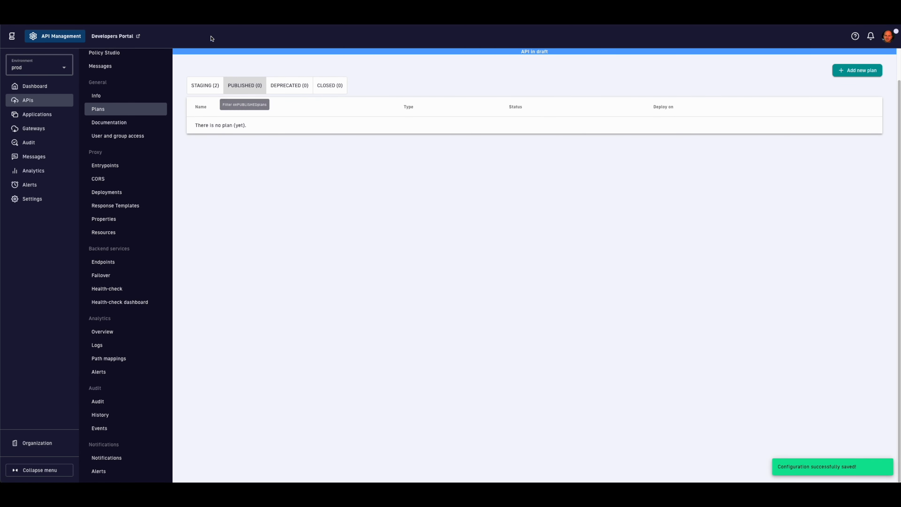
Step: Publish the Restricted trial and Full access plans from Staging and check the Published tab
left_click(209, 84)
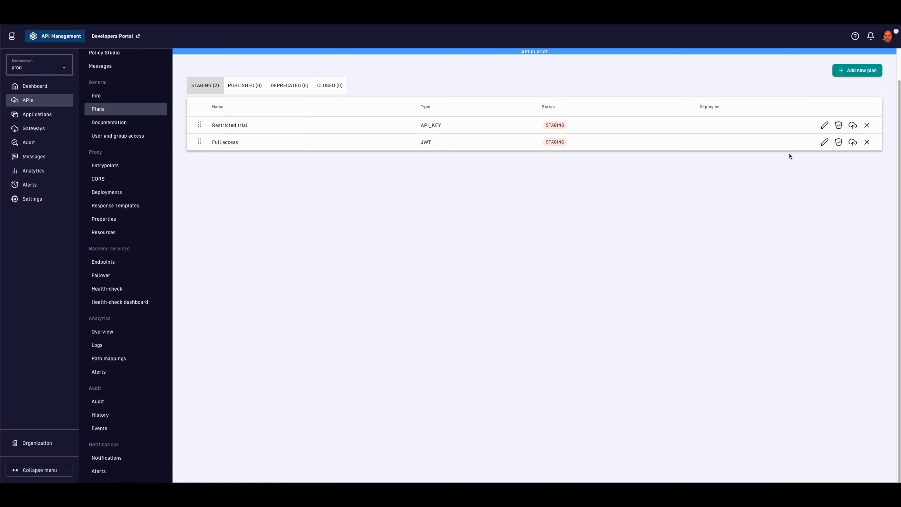
left_click(852, 129)
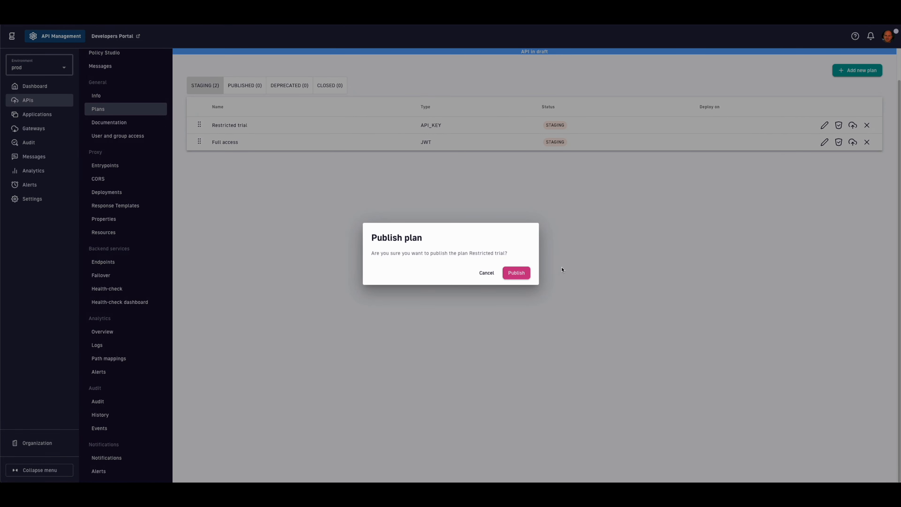
left_click(517, 273)
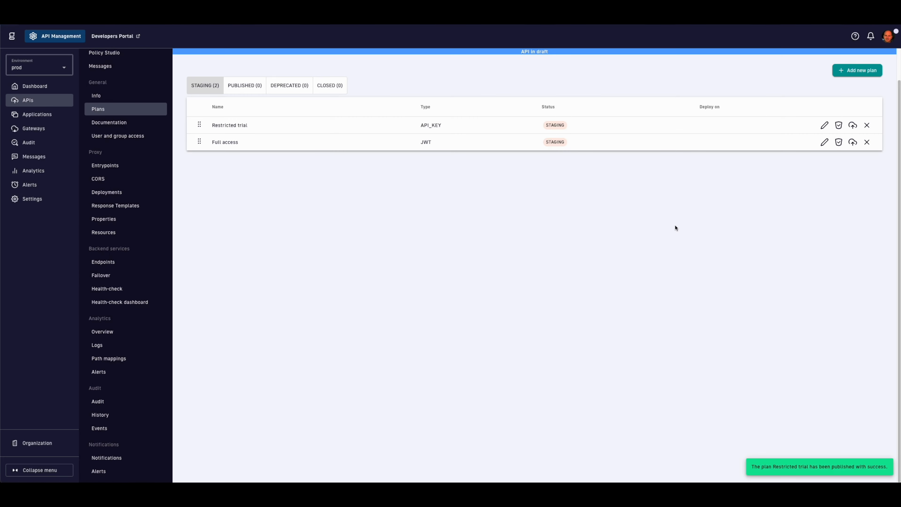
left_click(852, 125)
left_click(514, 275)
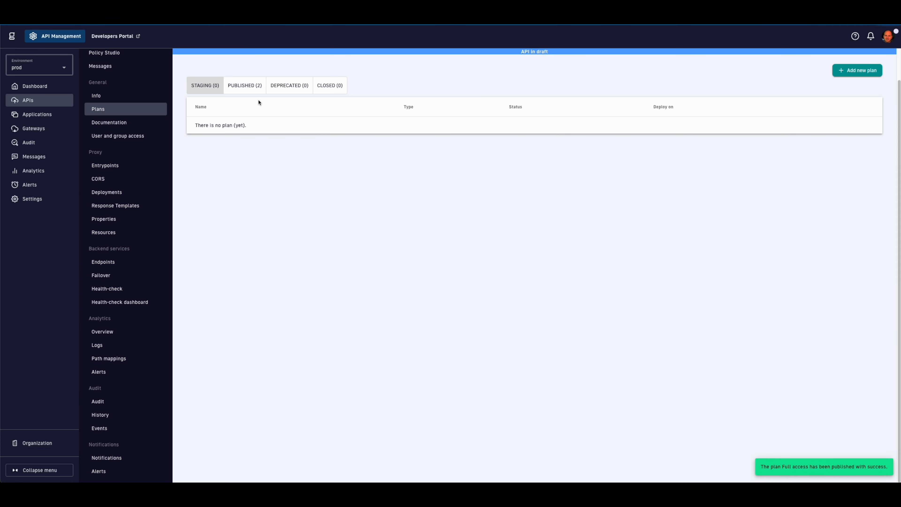
left_click(251, 90)
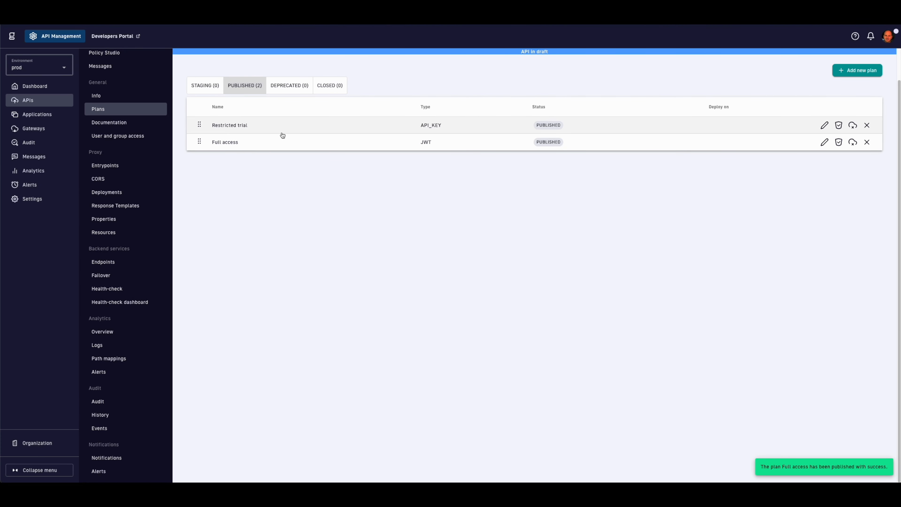
scroll(278, 172, "up", 1)
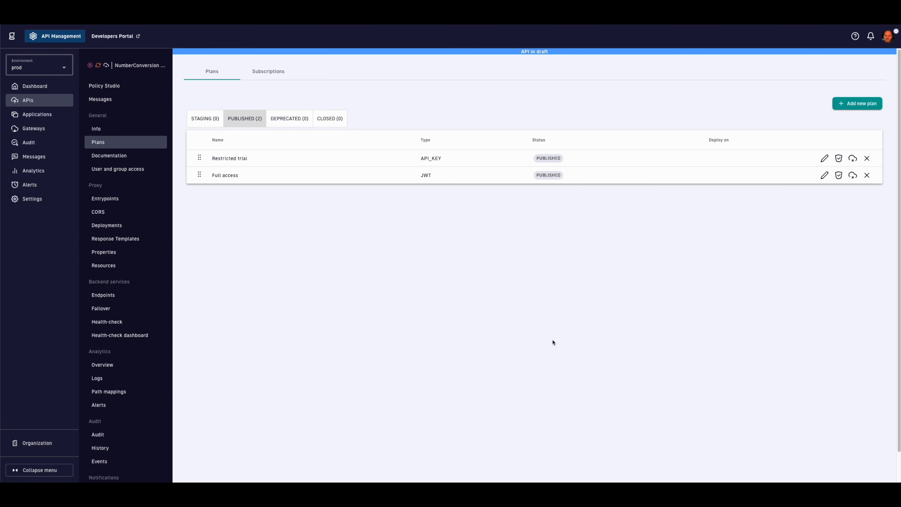
Step: In Policy Studio, review the plan flows and Restricted trial Rate Limiting, then open NumberToWords
left_click(120, 87)
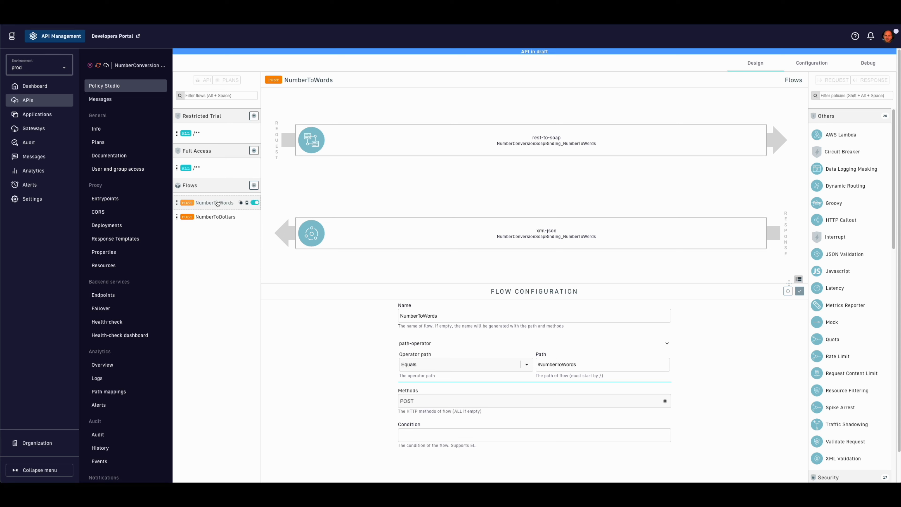
left_click(216, 217)
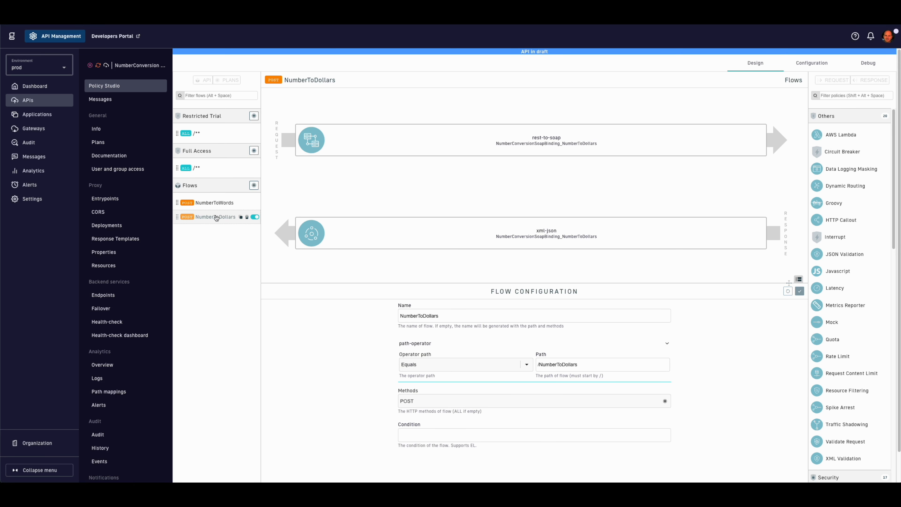
left_click(203, 170)
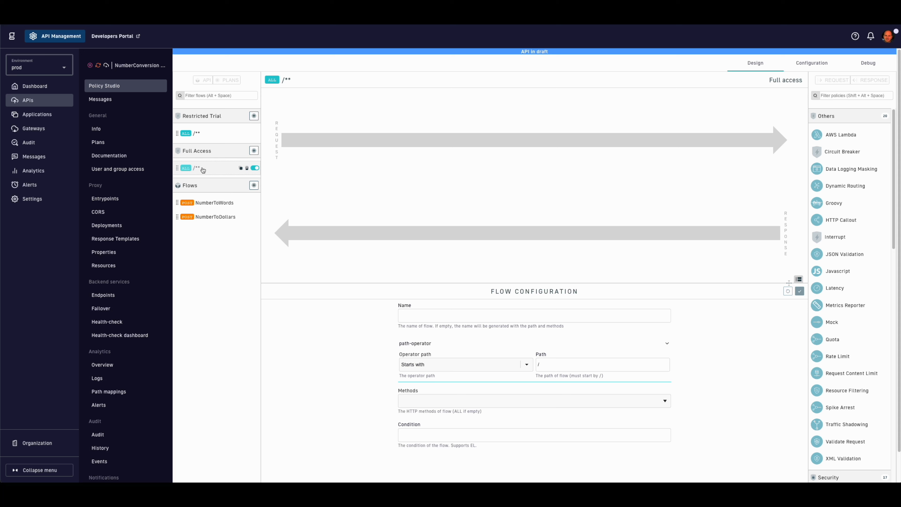
left_click(208, 134)
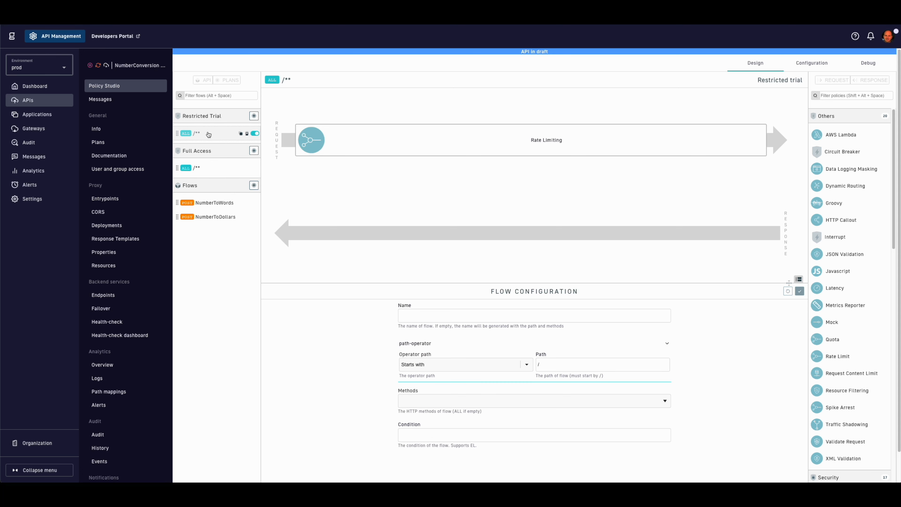
left_click(413, 138)
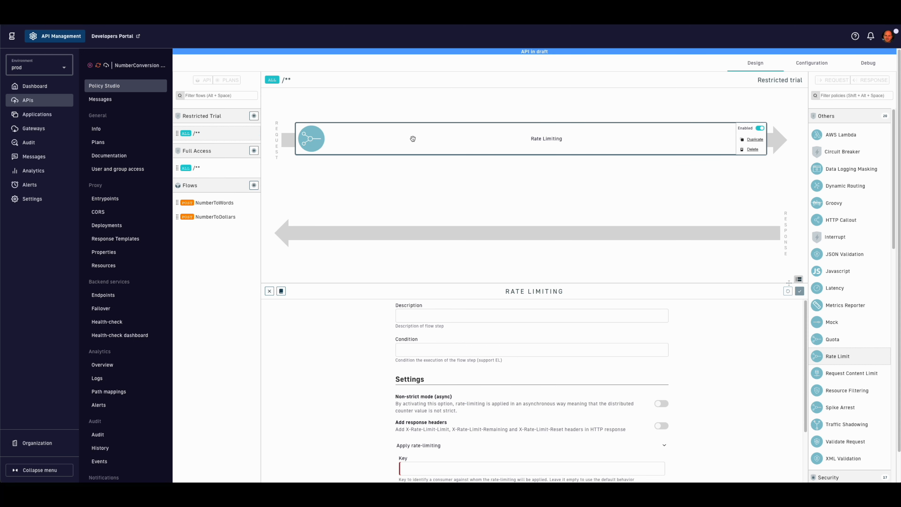
scroll(357, 357, "down", 5)
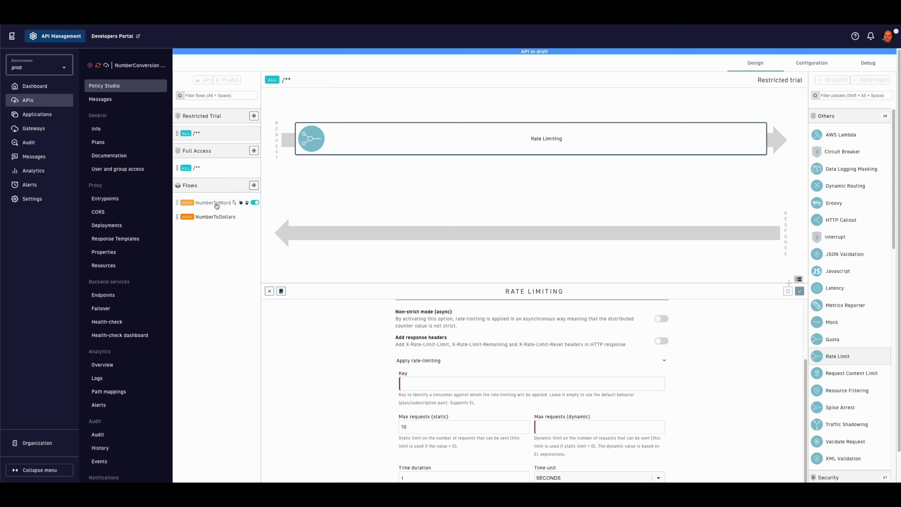
left_click(208, 134)
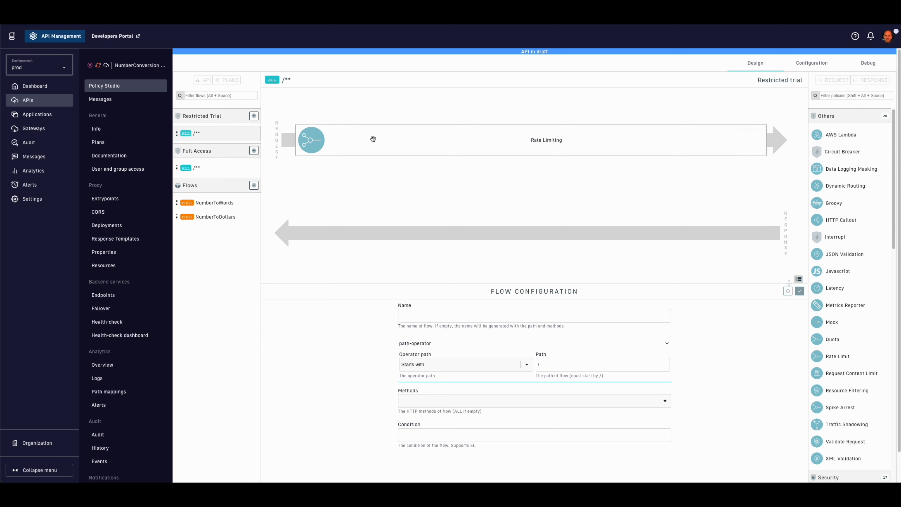
left_click(413, 138)
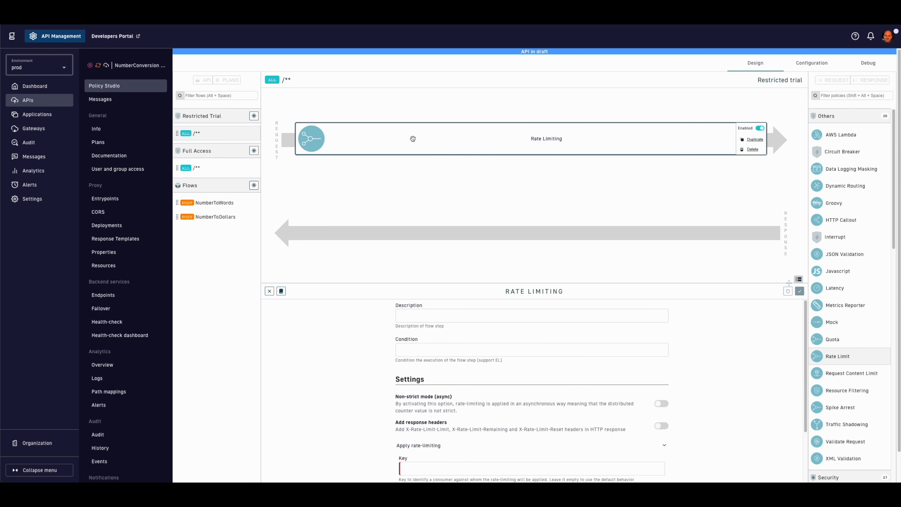
scroll(358, 357, "down", 3)
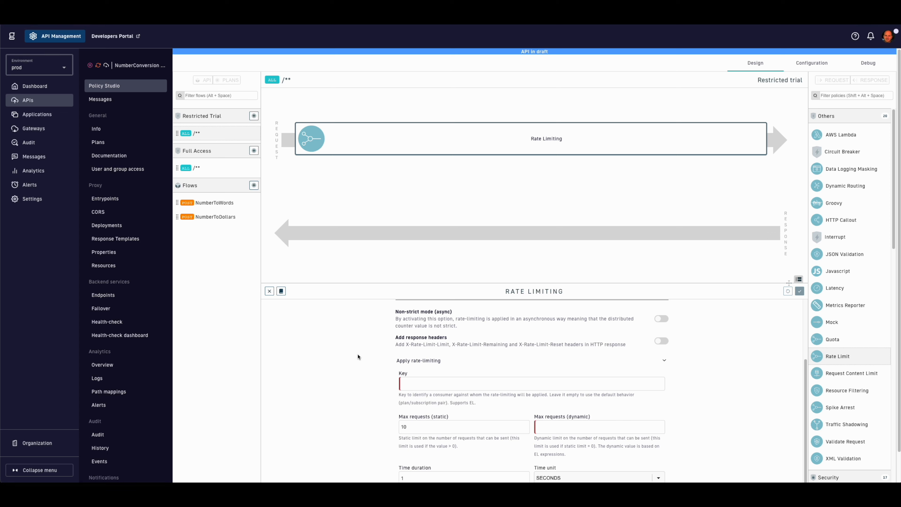
left_click(217, 205)
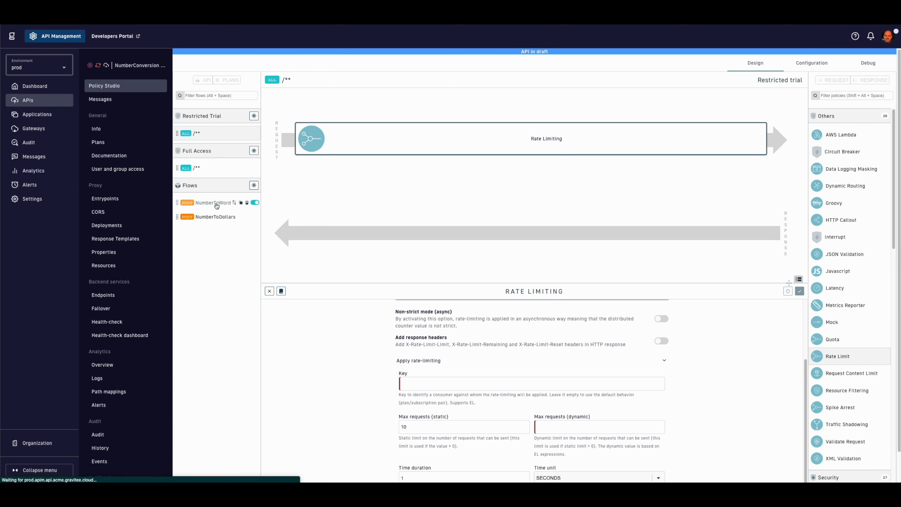
mouse_move(440, 132)
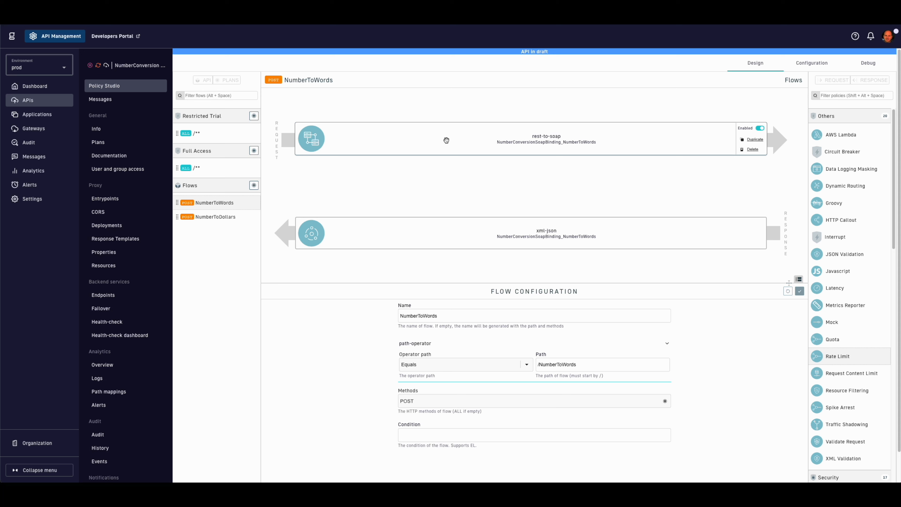
Step: Replace the hardcoded 11 with {#request.params['number']} in the rest-to-soap envelope and save the API
left_click(446, 140)
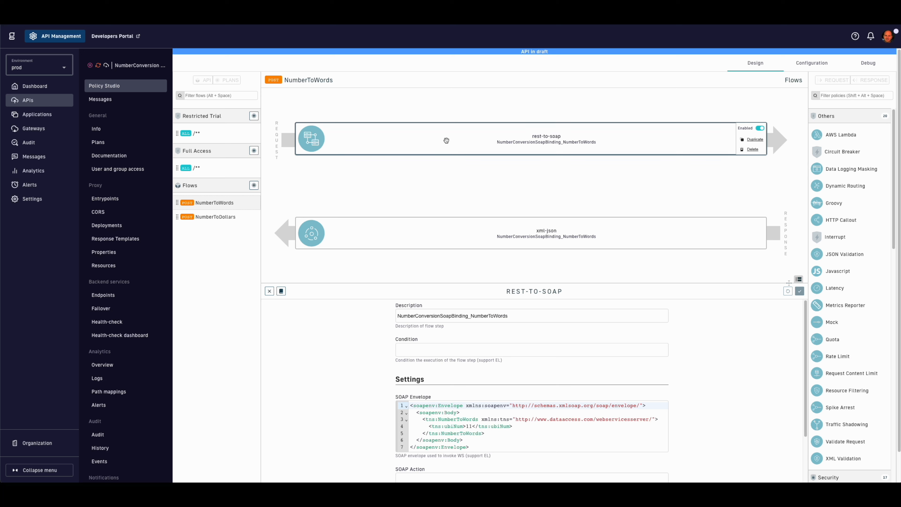
left_click(281, 291)
scroll(585, 402, "down", 1)
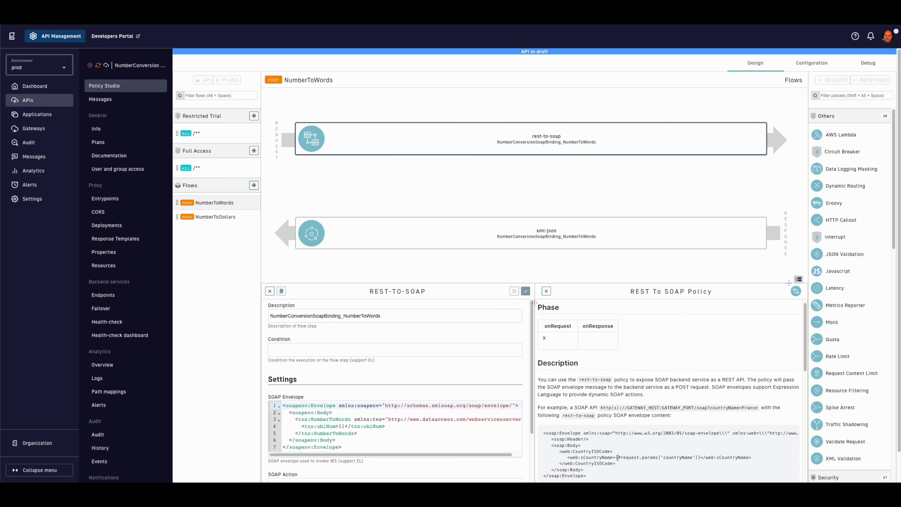
left_click_drag(616, 457, 701, 455)
key("super+c")
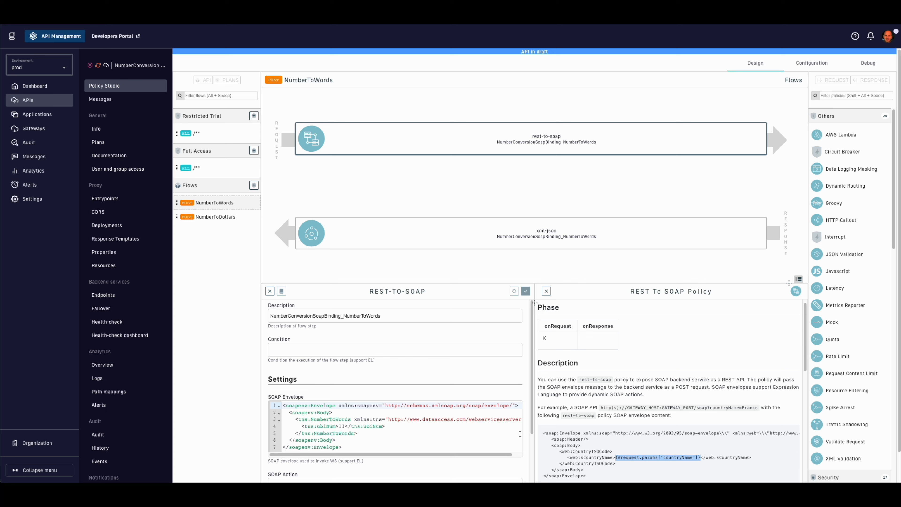
double_click(341, 427)
key("super+v")
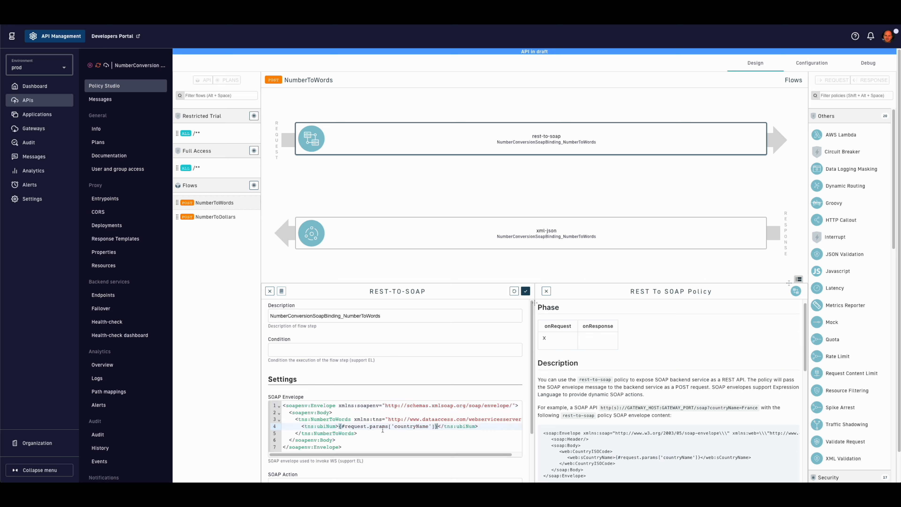
double_click(405, 426)
type("number")
left_click(526, 291)
left_click(525, 291)
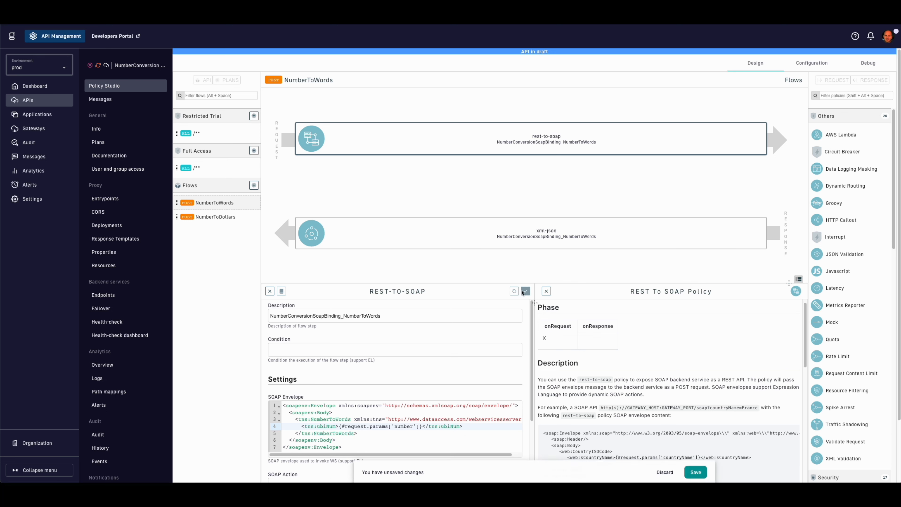
left_click(696, 469)
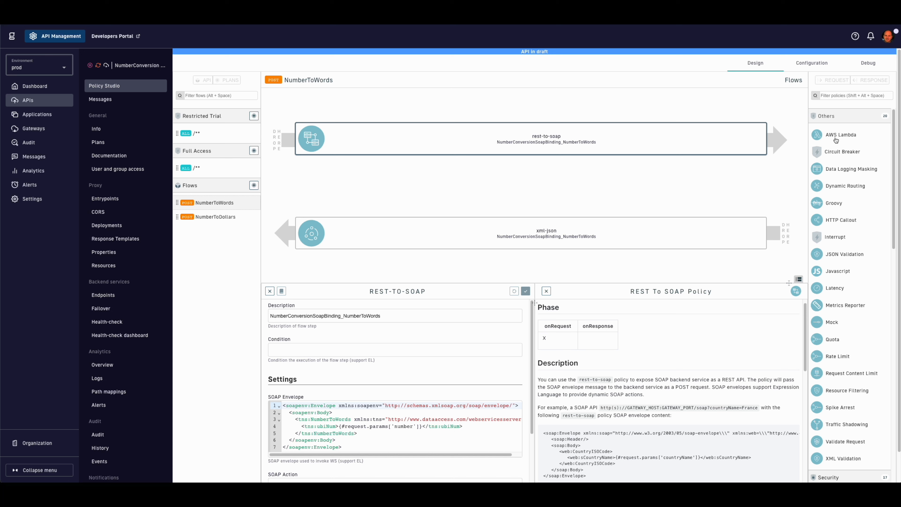
Step: Add a JSON to JSON Transformation policy, found by searching 'jso', to the NumberToWords response flow
scroll(846, 201, "down", 5)
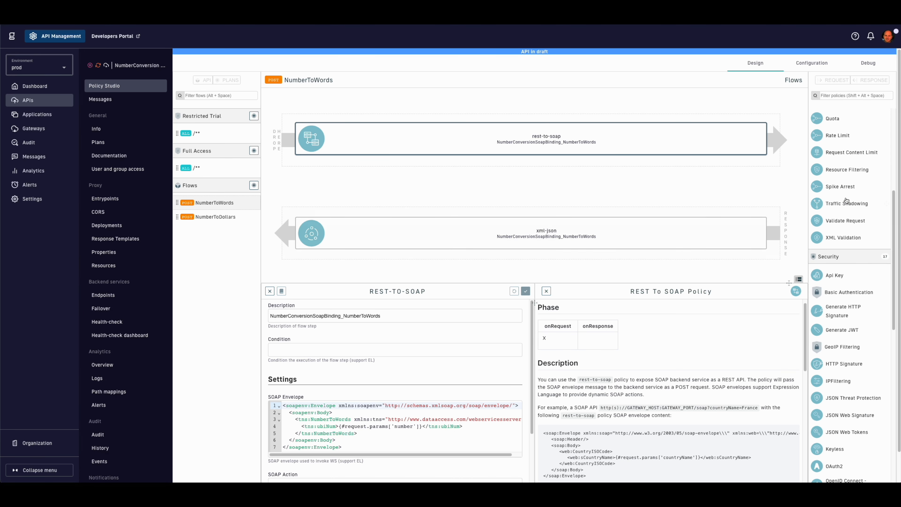
scroll(858, 249, "down", 5)
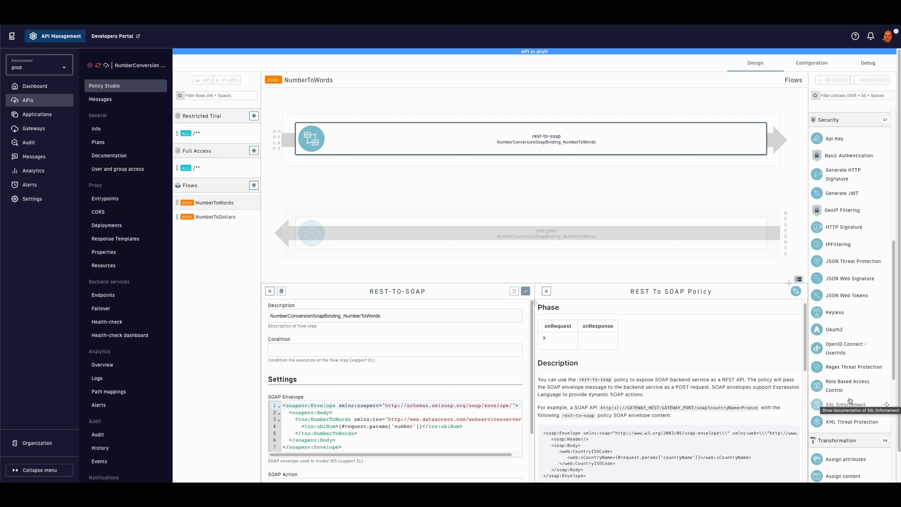
scroll(849, 400, "down", 6)
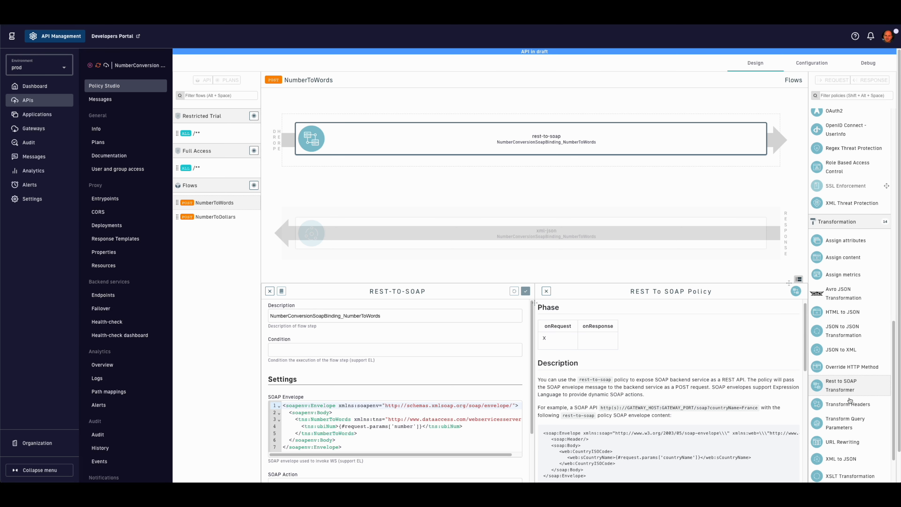
scroll(850, 400, "down", 3)
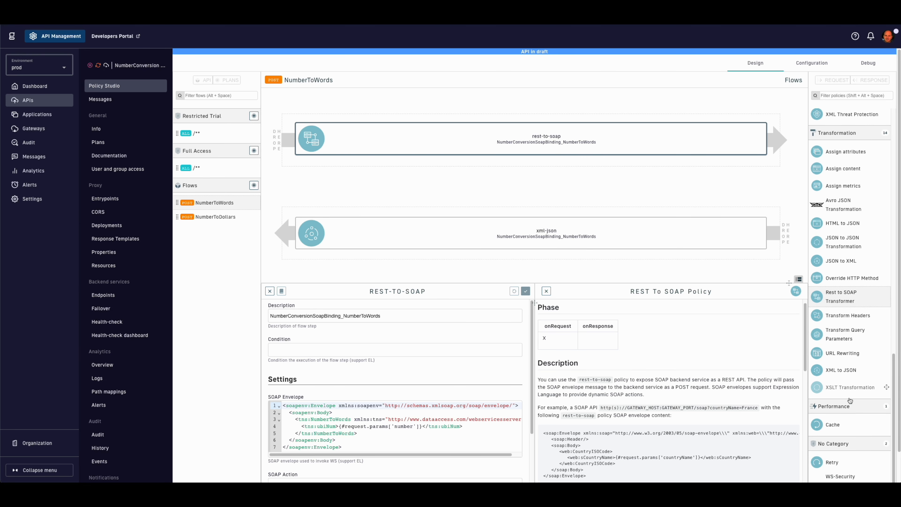
scroll(850, 400, "up", 9)
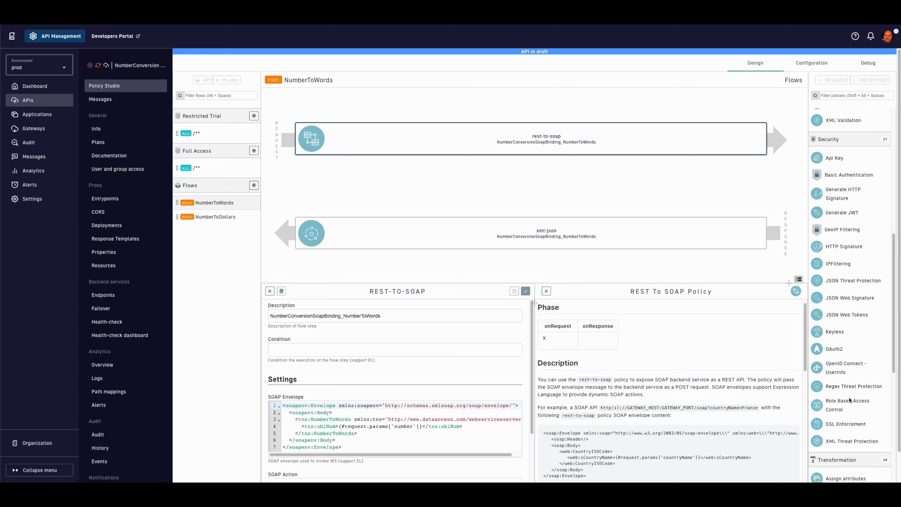
scroll(850, 394, "up", 9)
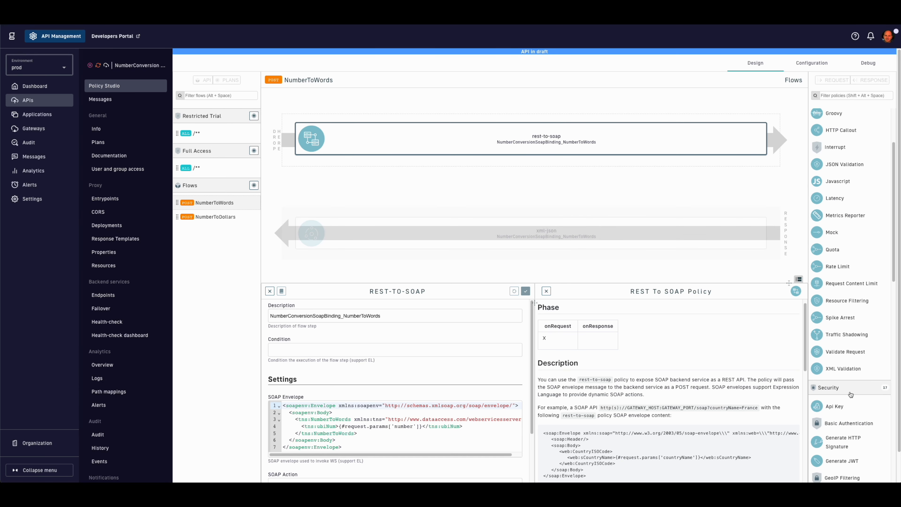
left_click(839, 95)
type("json")
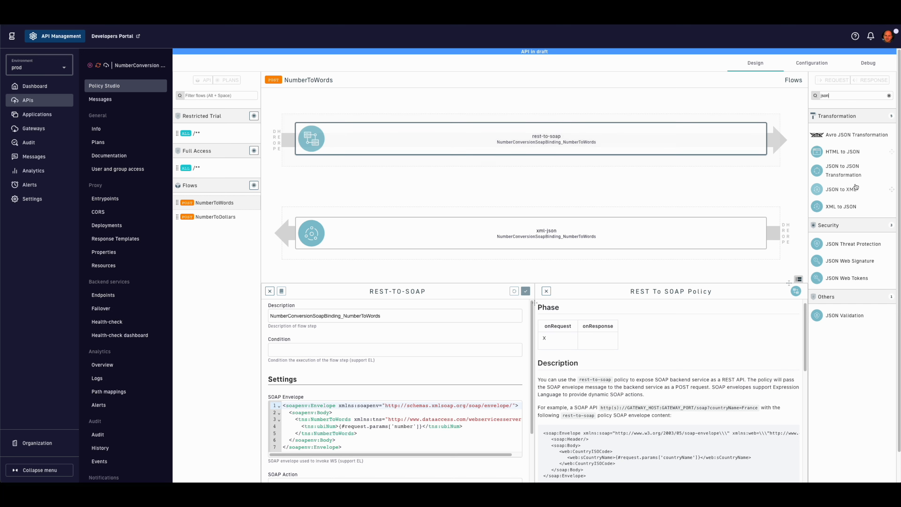
left_click_drag(851, 173, 394, 231)
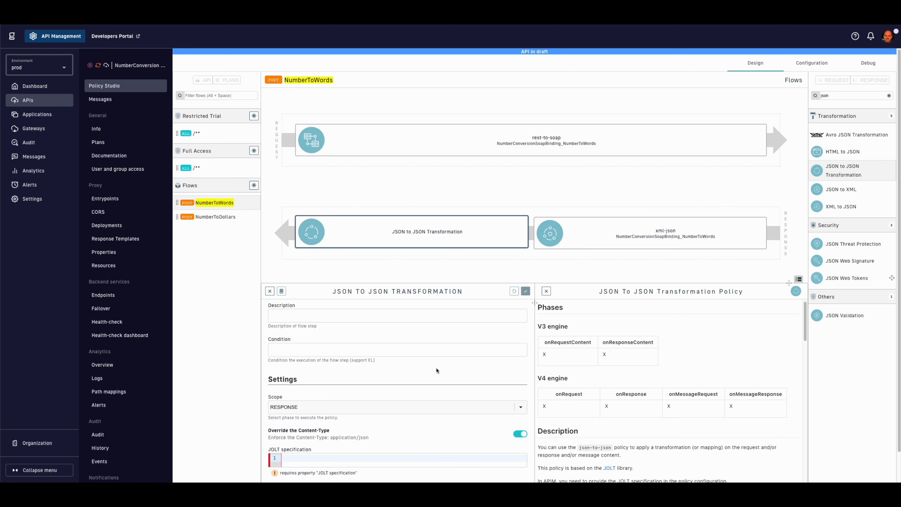
Step: Use a JOLT shift spec mapping NumberToWordsResult to result, then save the flow
scroll(329, 454, "down", 1)
type("[   {     \"operation\": \"shift\",     \"spec\": {       \"soap:Envelope\": {         \"soap:Body\": {           \"m:NumberToWordsResponse\": {             \"m:NumberToWordsResult\": \"result\"           }         }       }     }   } ]")
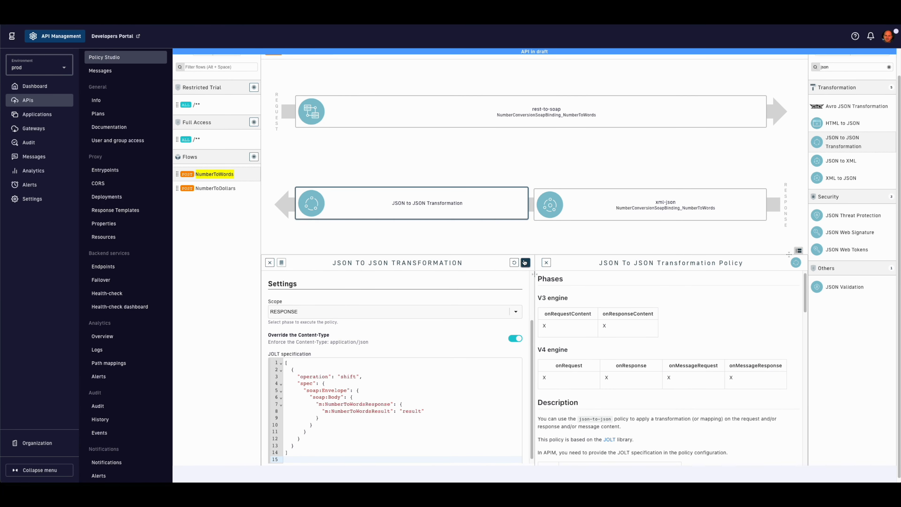
left_click(525, 263)
scroll(503, 316, "up", 2)
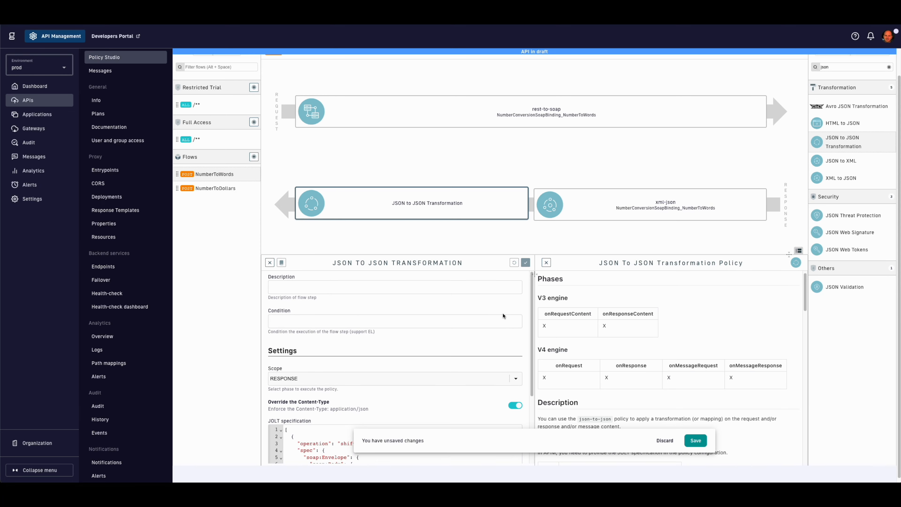
scroll(475, 307, "up", 1)
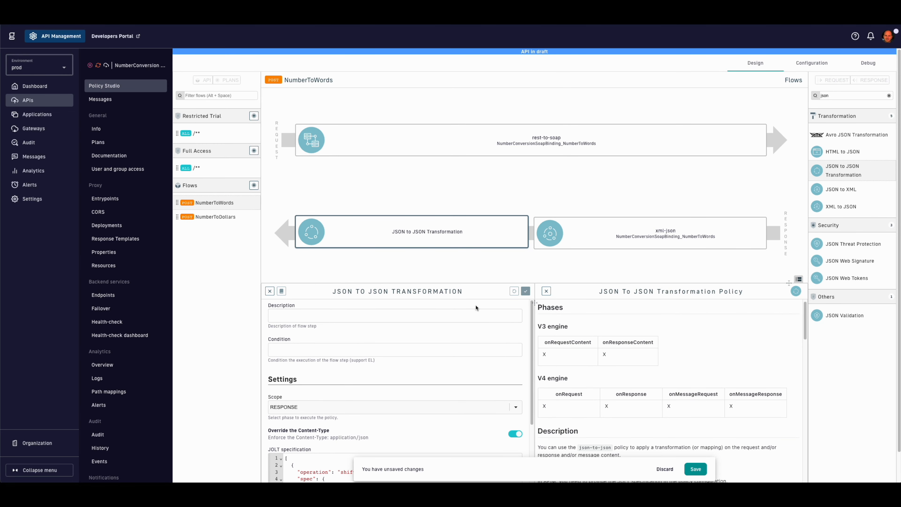
left_click(696, 469)
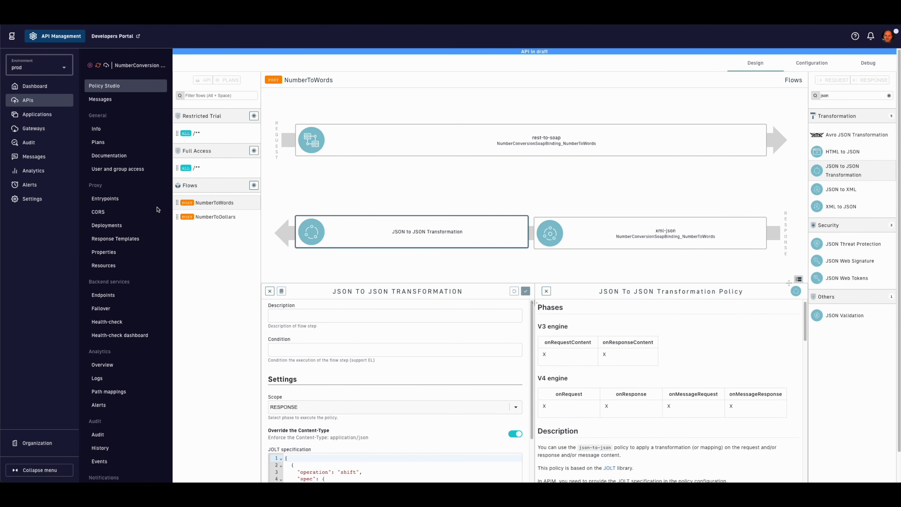
Step: Add a Cache Redis resource named my-redis-cache and save it
left_click(119, 264)
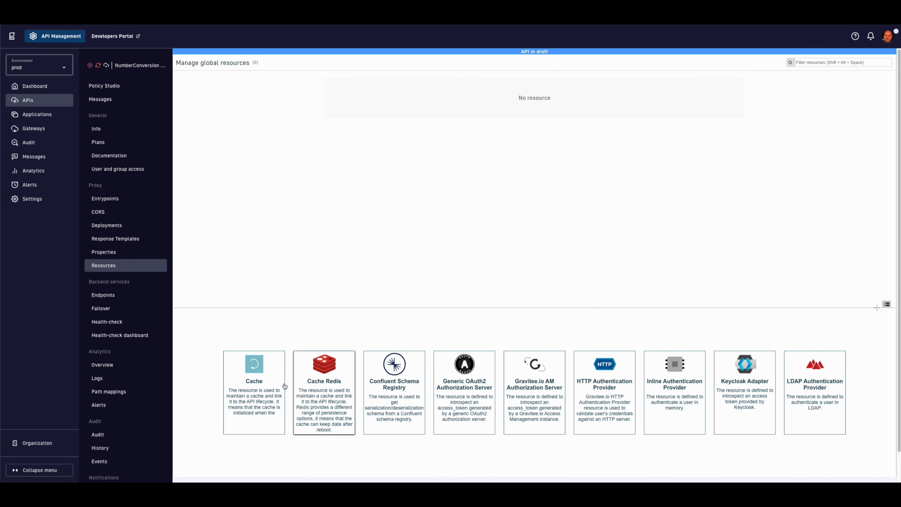
left_click(320, 388)
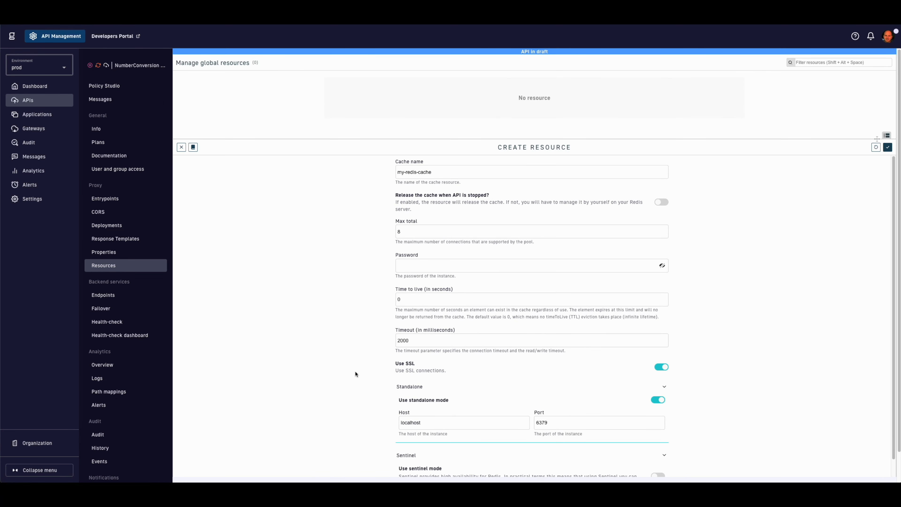
left_click(887, 147)
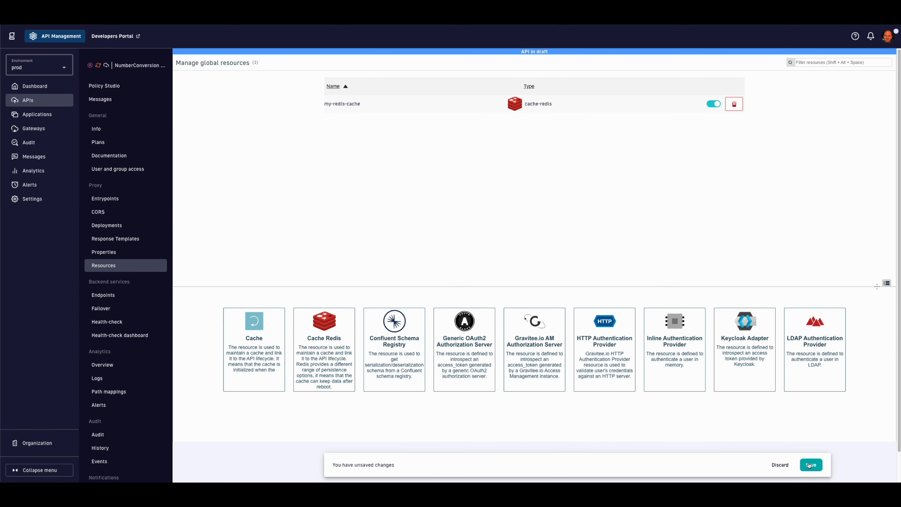
left_click(808, 465)
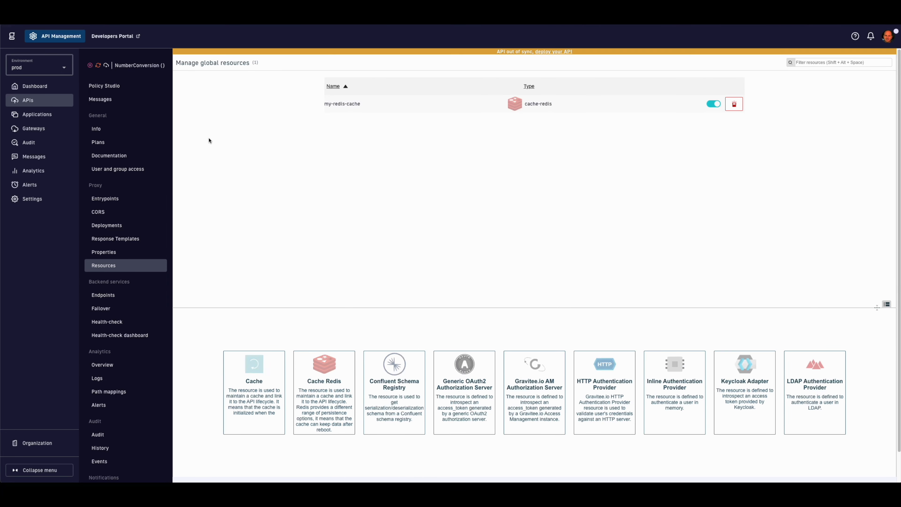
Step: Add a Cache policy to the Full Access flow's request path
left_click(105, 87)
left_click(209, 169)
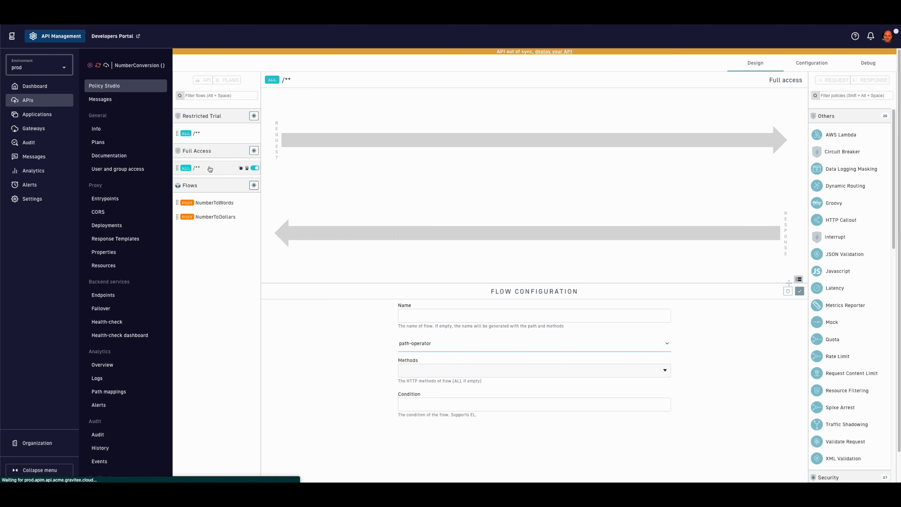
left_click(819, 96)
type("cac")
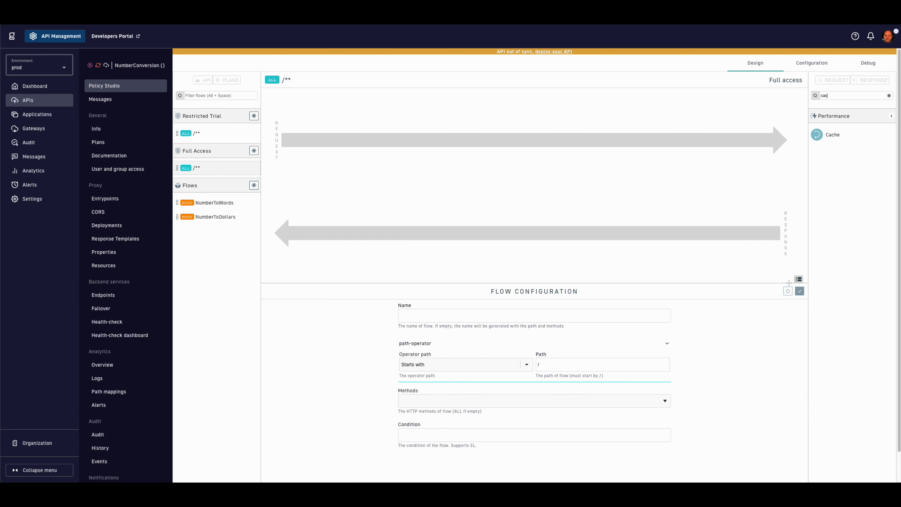
left_click_drag(817, 134, 490, 144)
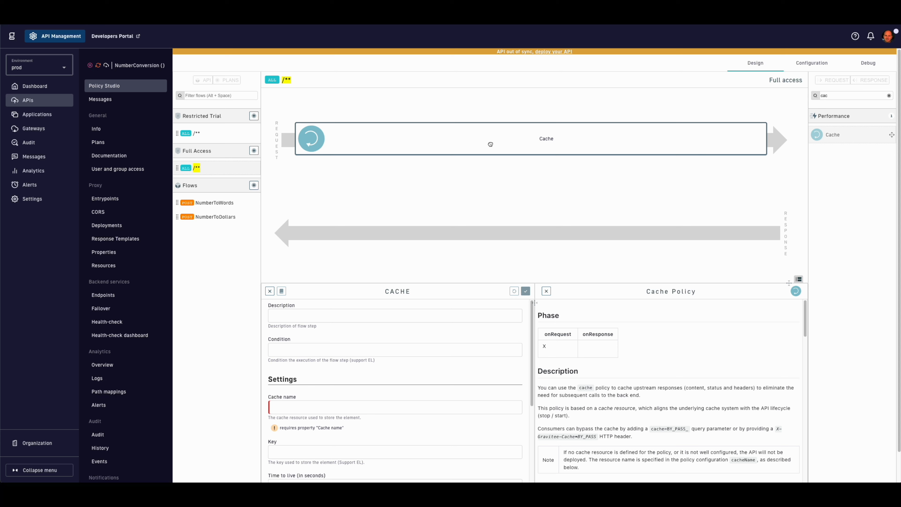
Step: Point the Cache step at my-redis-cache with the pasted number-based cache key
left_click(382, 408)
left_click(360, 421)
scroll(381, 434, "down", 1)
scroll(381, 434, "down", 2)
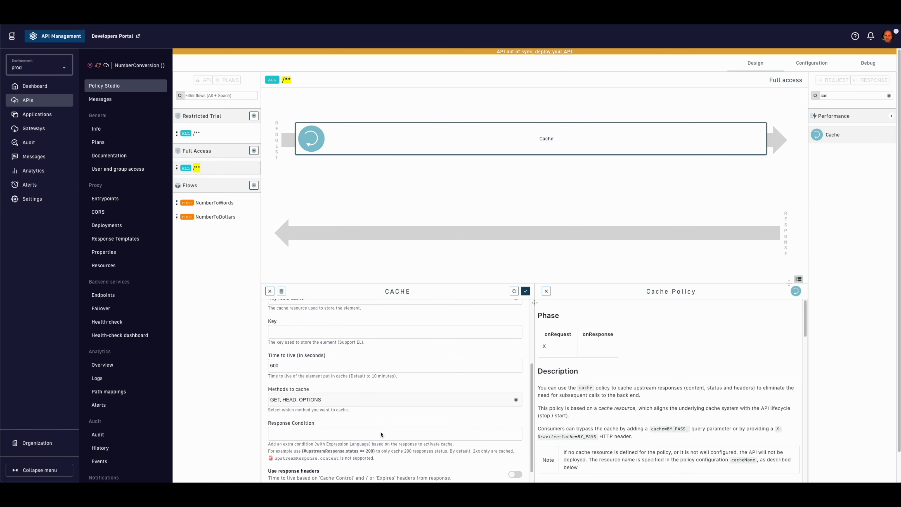
type("{#request.params['number']}")
Step: Limit cached methods to POST only, then apply and save the flow
left_click(408, 403)
left_click(343, 367)
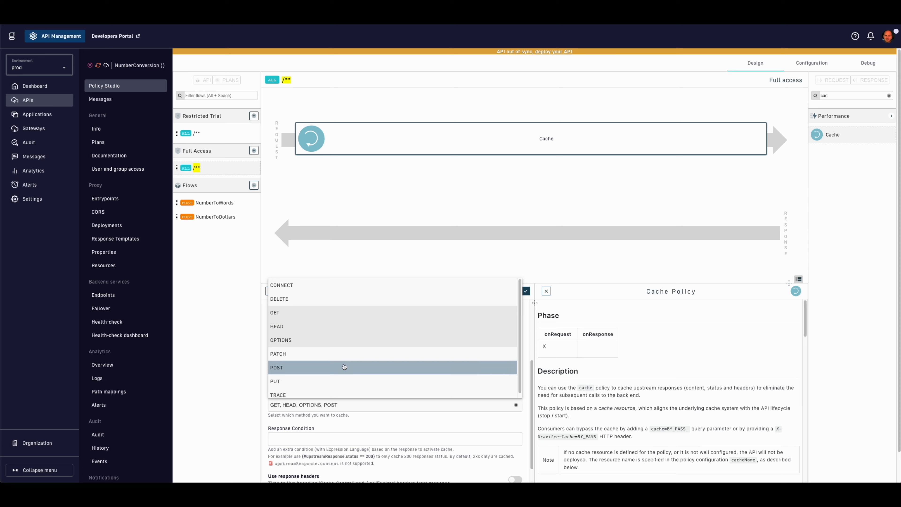
left_click(338, 340)
left_click(338, 326)
left_click(339, 313)
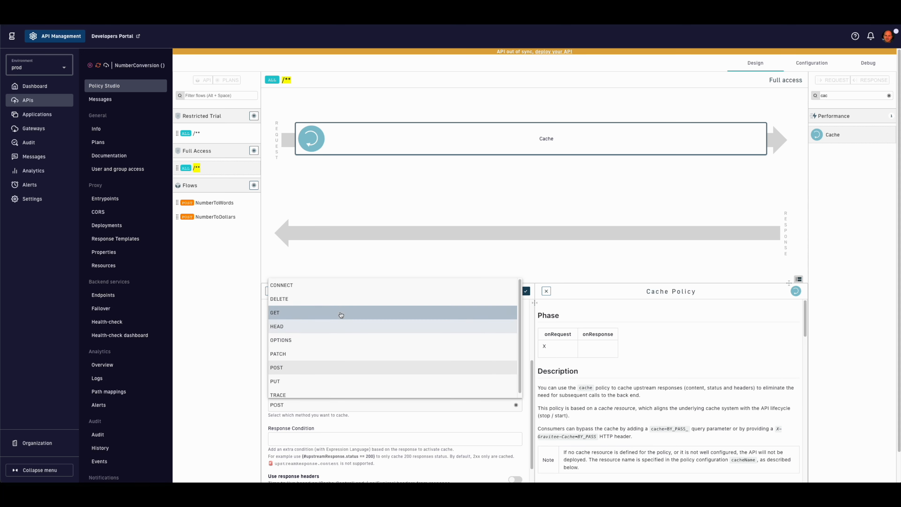
left_click(241, 358)
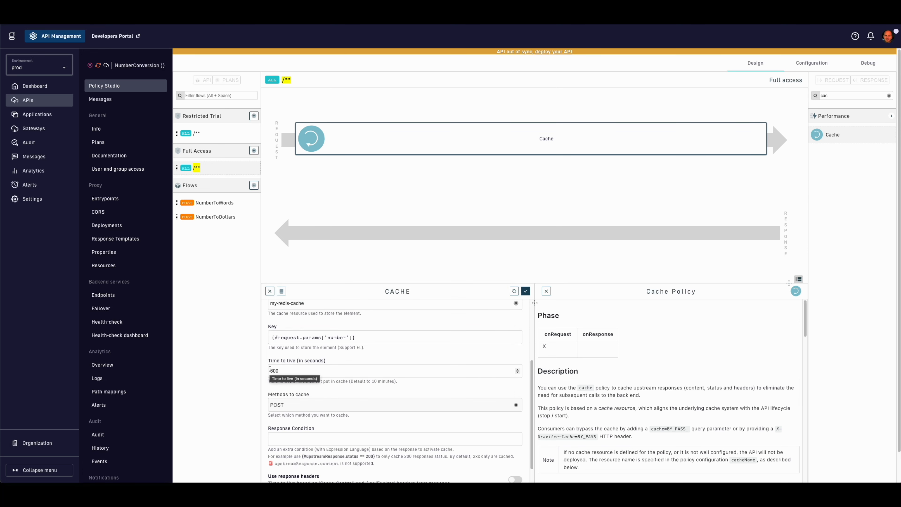
left_click(526, 292)
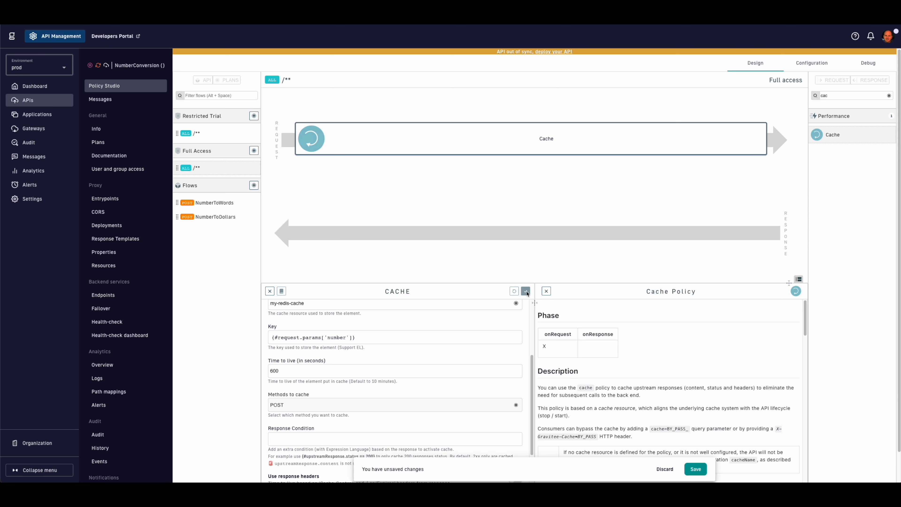
left_click(694, 470)
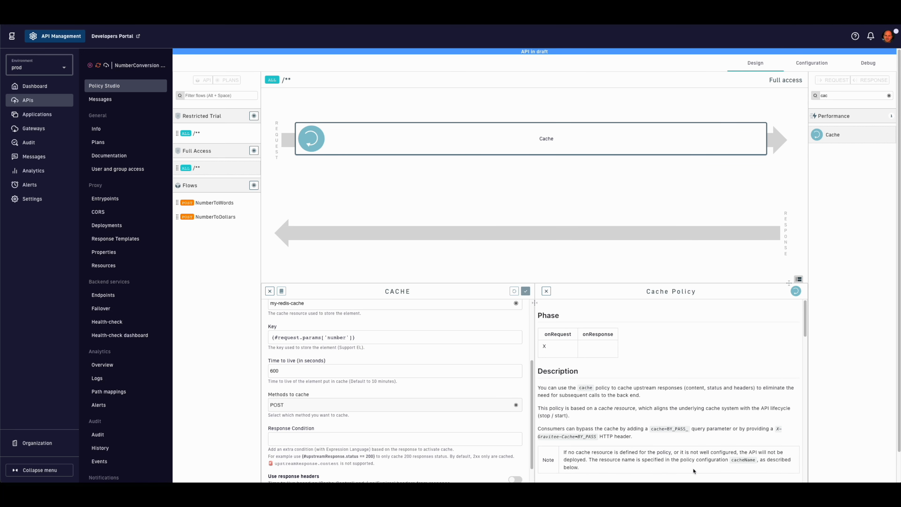
Step: Add an Assign metrics step after Cache recording numberLength as the number parameter's length, and save
left_click(855, 97)
type("assi")
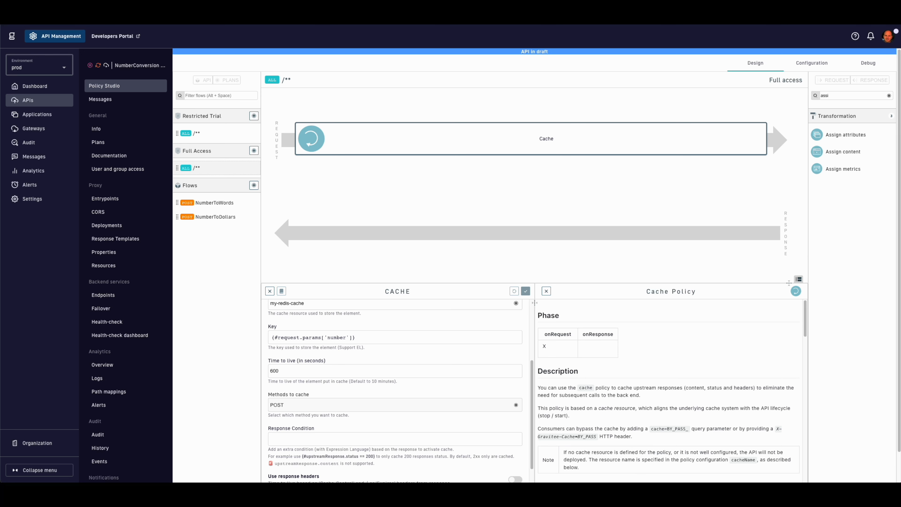
left_click_drag(849, 169, 698, 143)
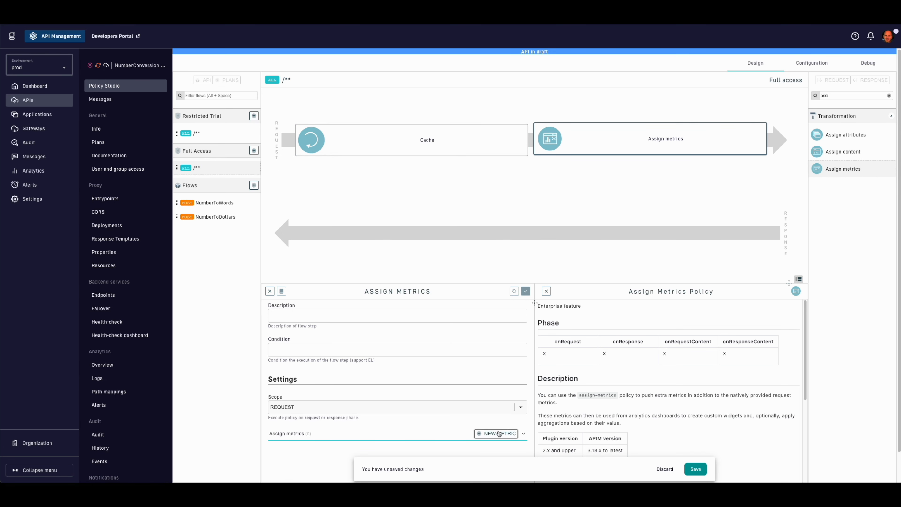
left_click(485, 433)
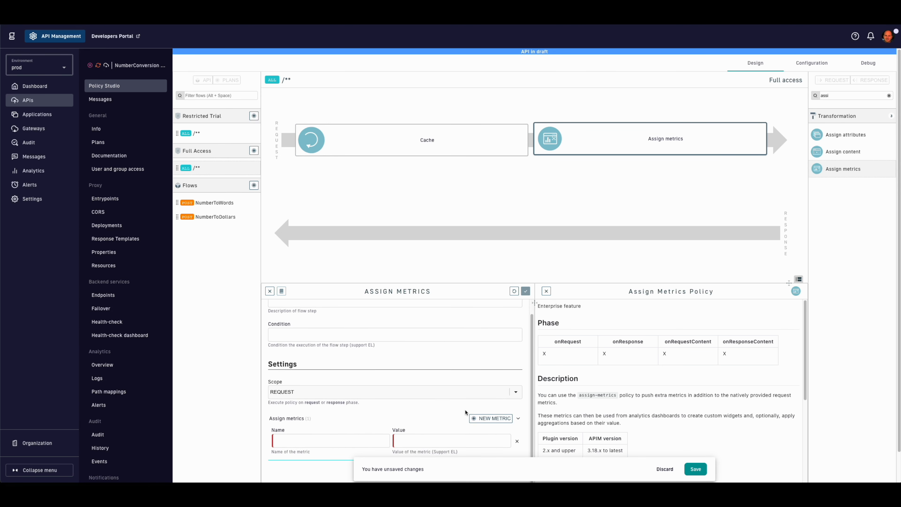
left_click(339, 438)
key("ctrl+v")
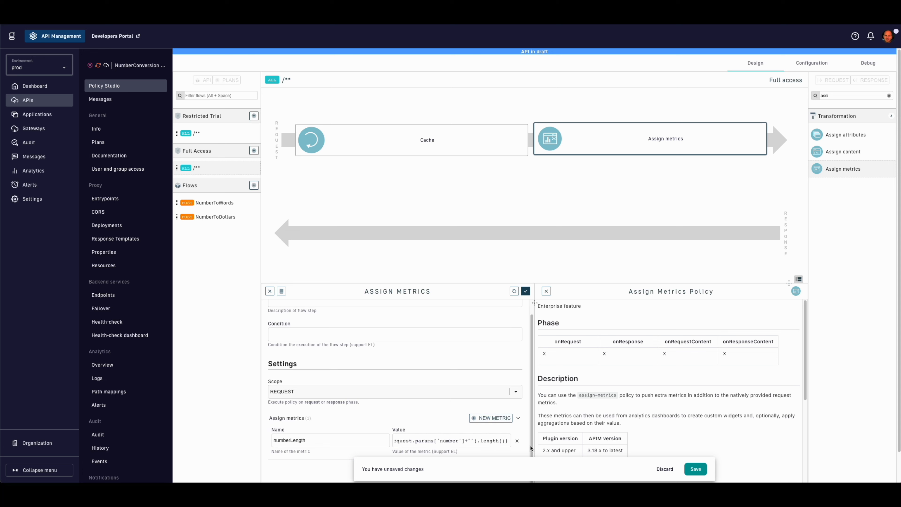
left_click(526, 292)
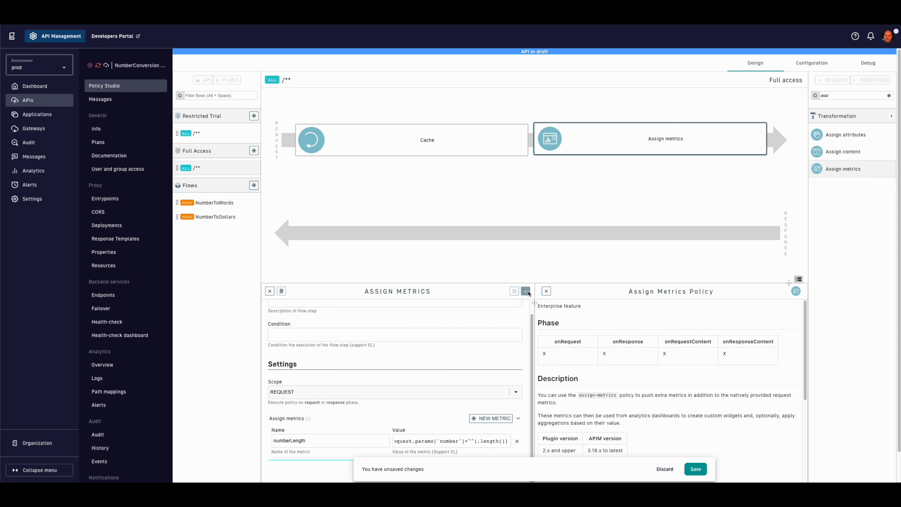
left_click(691, 469)
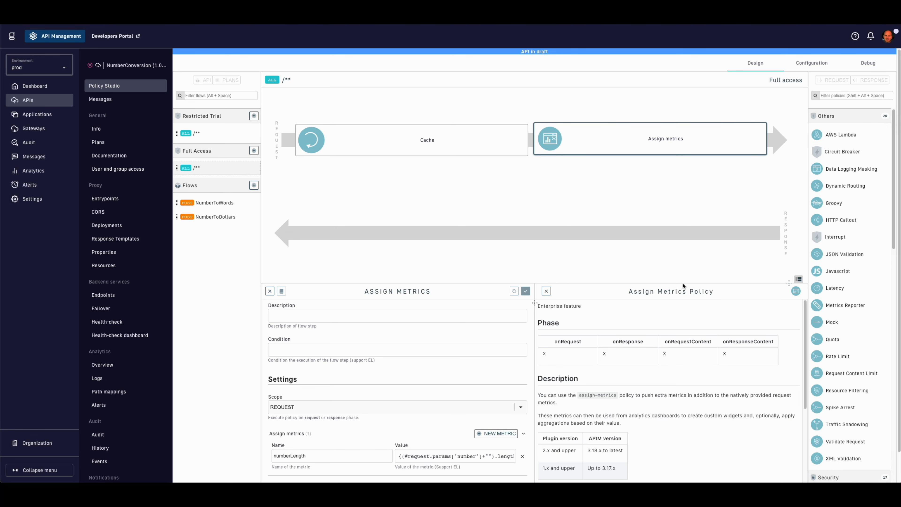
Step: Request a review of the NumberConversion API from its Info page's Danger Zone
left_click(114, 131)
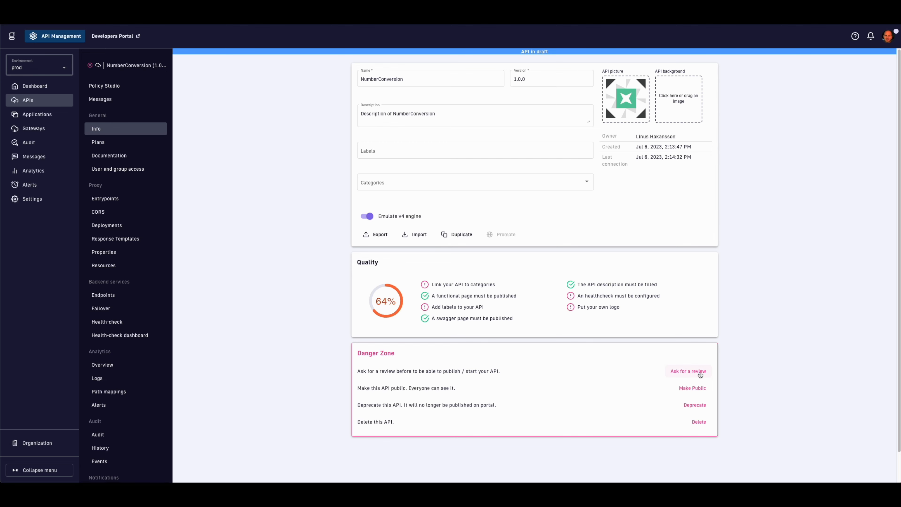
left_click(699, 373)
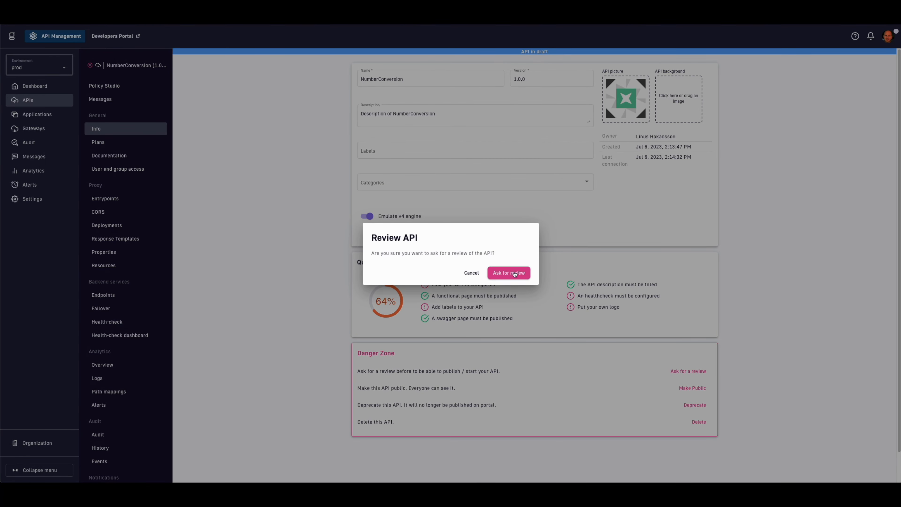
left_click(513, 273)
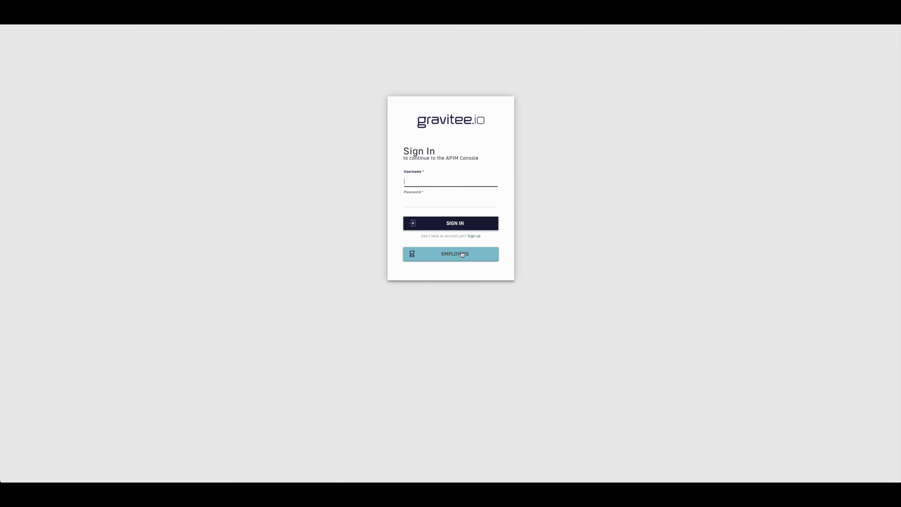
Step: Sign in to the console through the ACME employee login with the user's credentials
left_click(462, 254)
left_click(456, 242)
type("al")
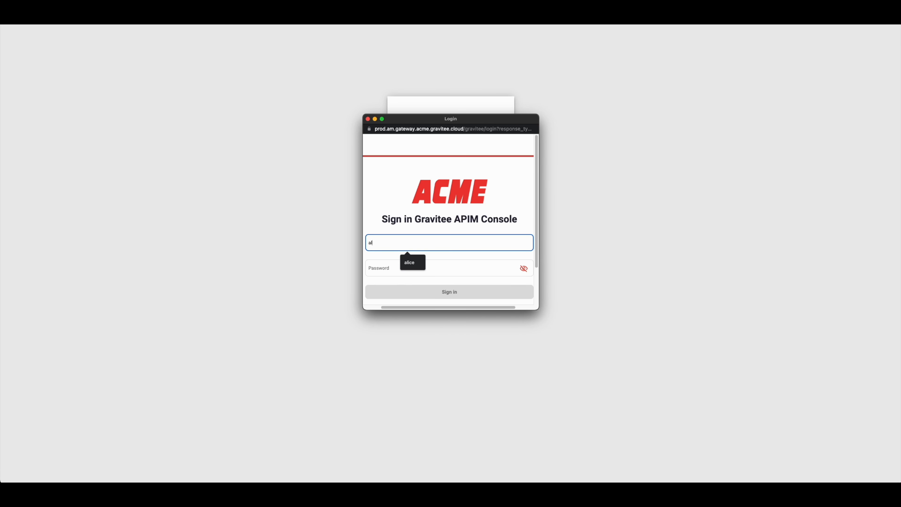
type("ice")
key("Tab")
type("•••••")
key("Return")
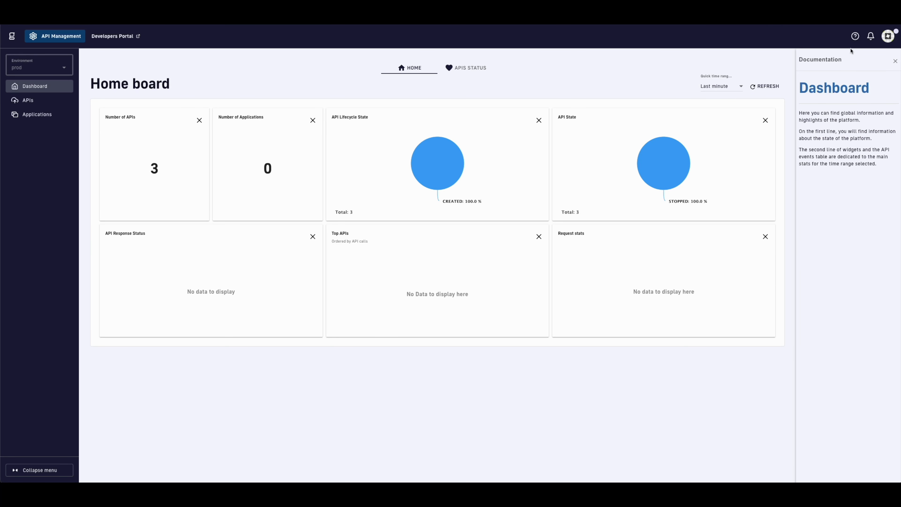
Step: Accept the pending NumberConversion API review task from the Tasks list
left_click(888, 36)
left_click(855, 89)
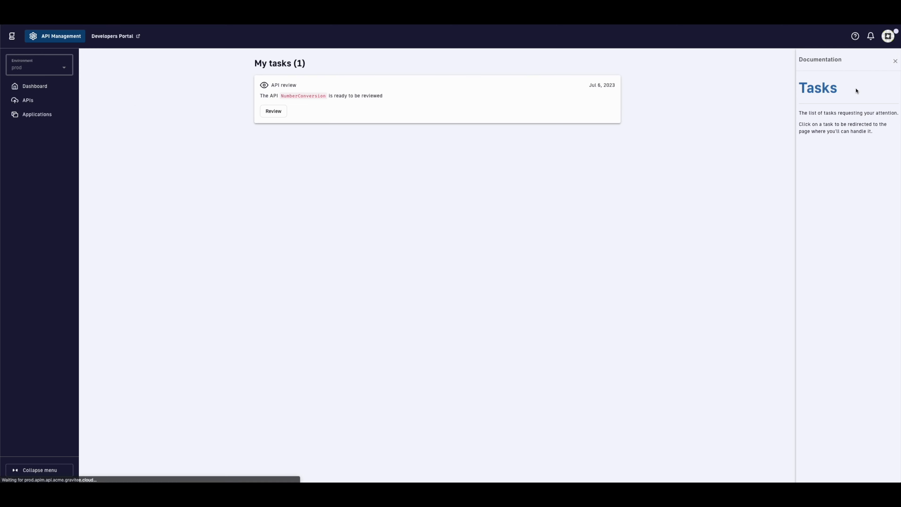
left_click(270, 115)
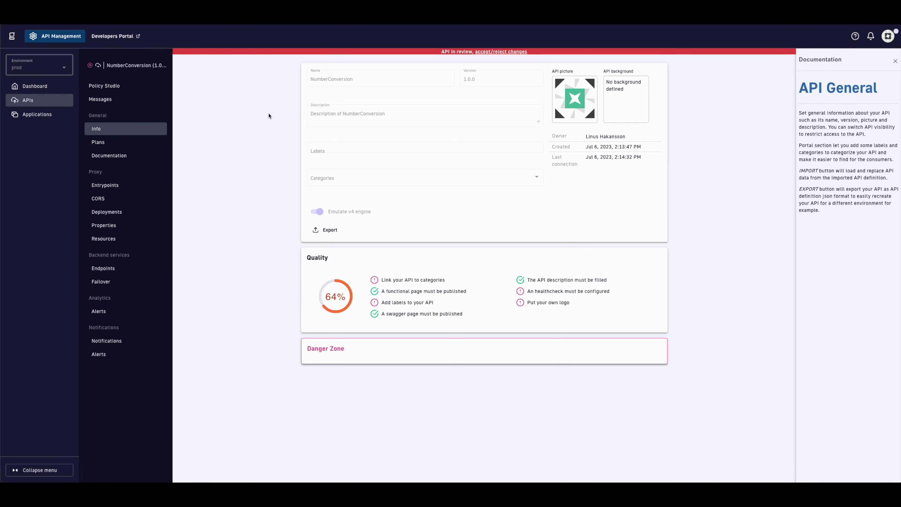
left_click(511, 52)
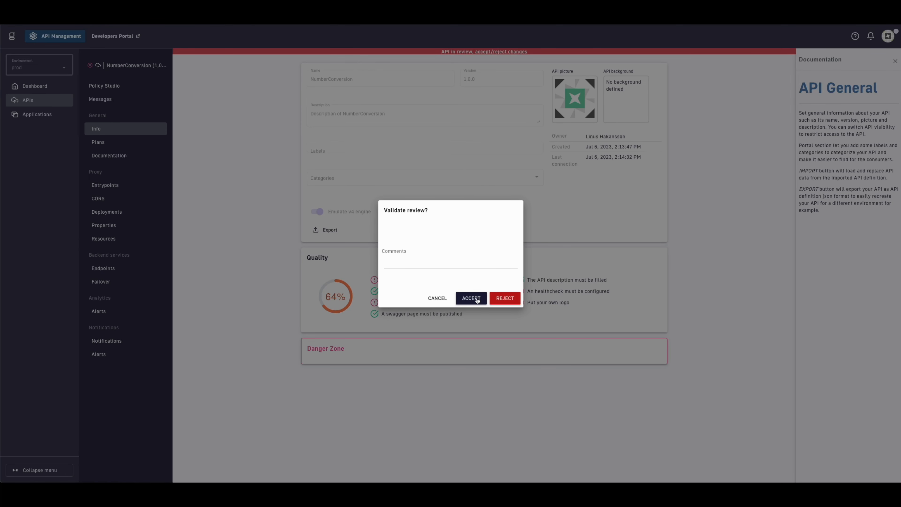
left_click(419, 258)
left_click(471, 300)
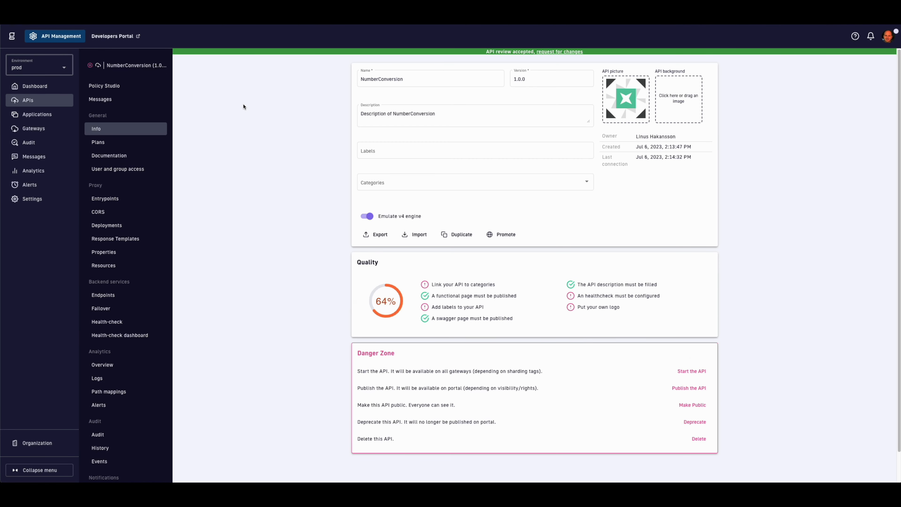
Step: Give NumberConversion the aws-region-1 sharding tag and save the deployment settings
left_click(140, 226)
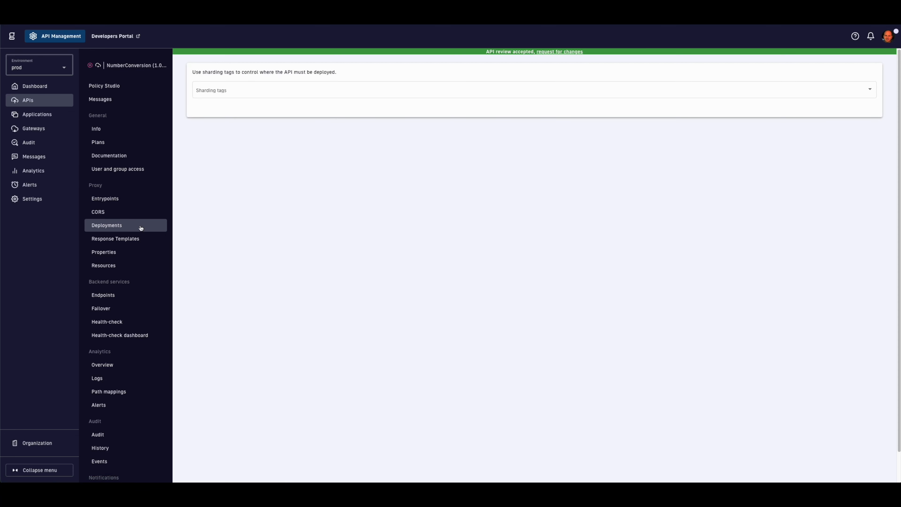
left_click(214, 93)
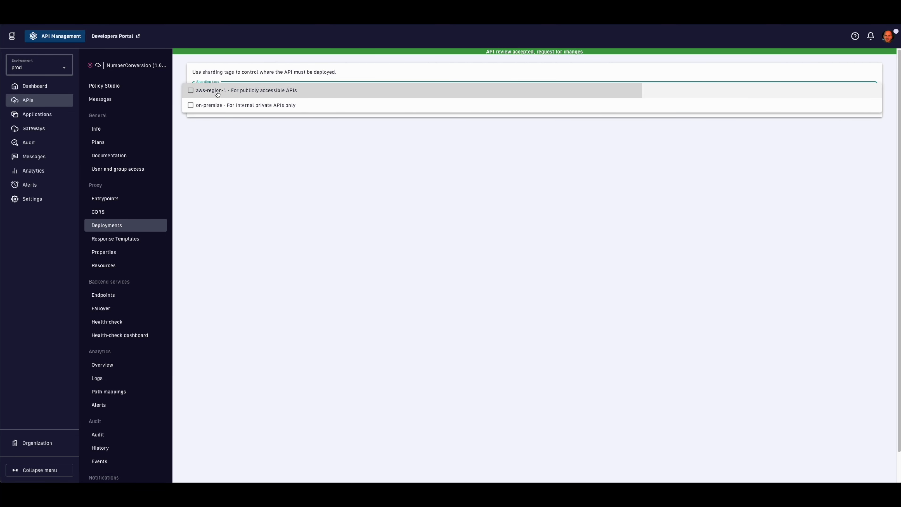
left_click(217, 93)
left_click(865, 142)
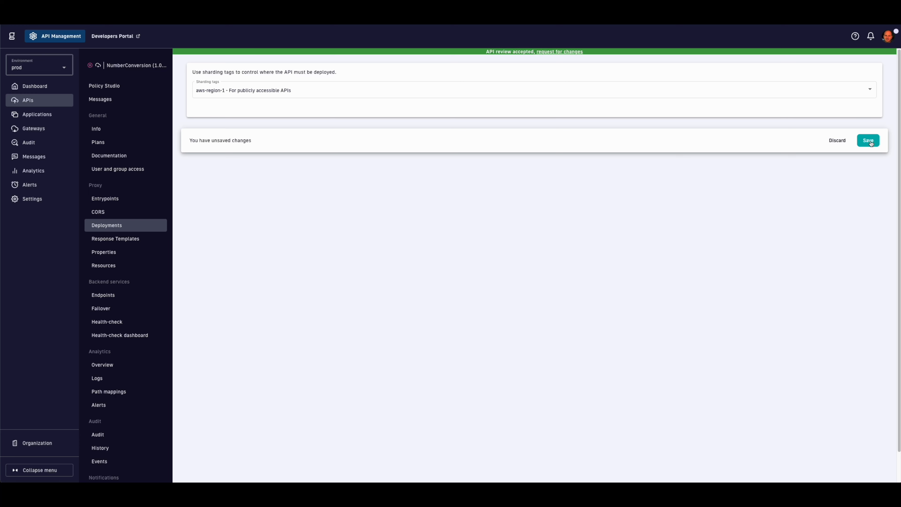
left_click(869, 140)
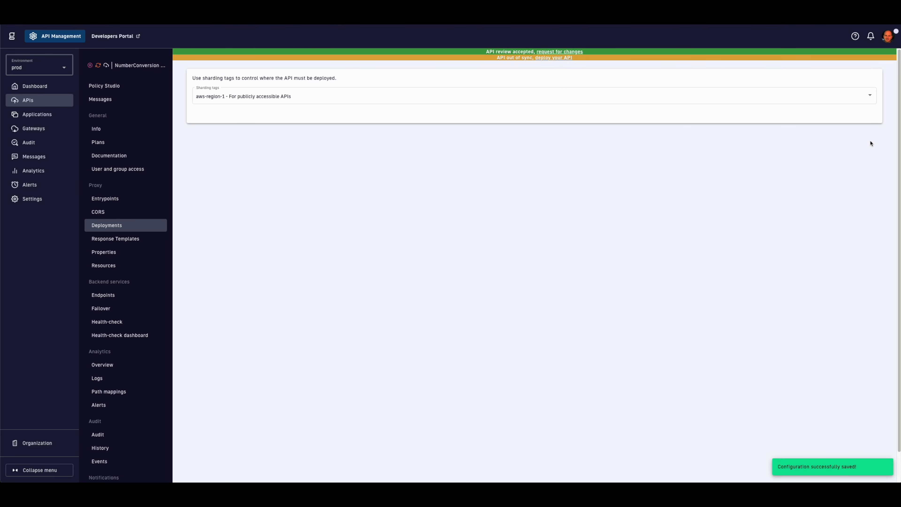
Step: Deploy the out-of-sync NumberConversion API and go to the Applications list
left_click(553, 57)
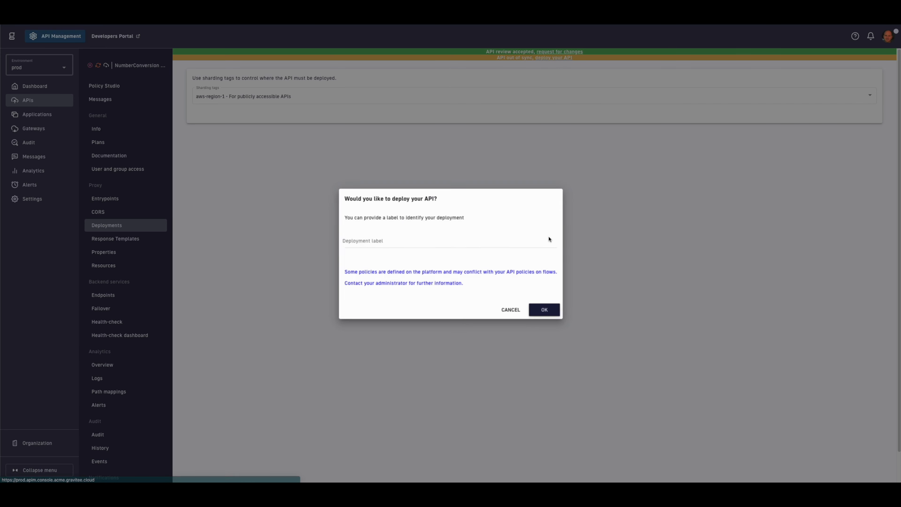
left_click(538, 307)
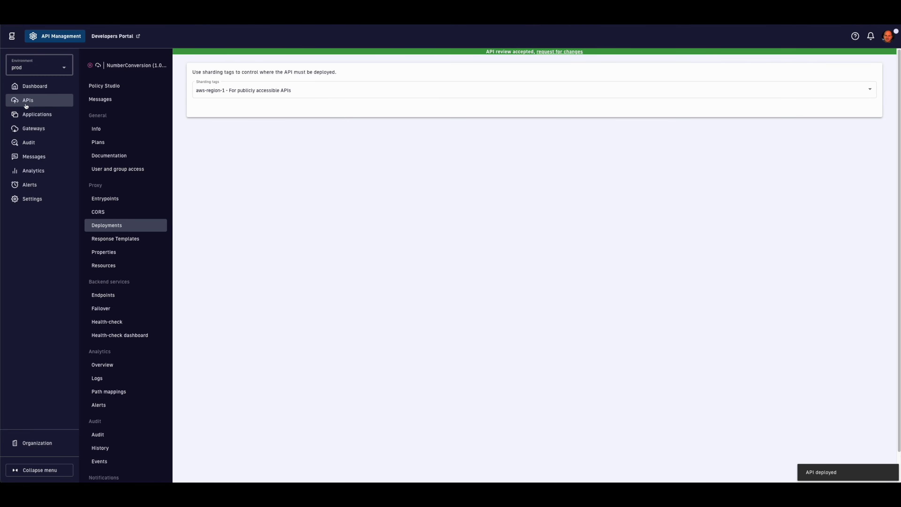
left_click(35, 115)
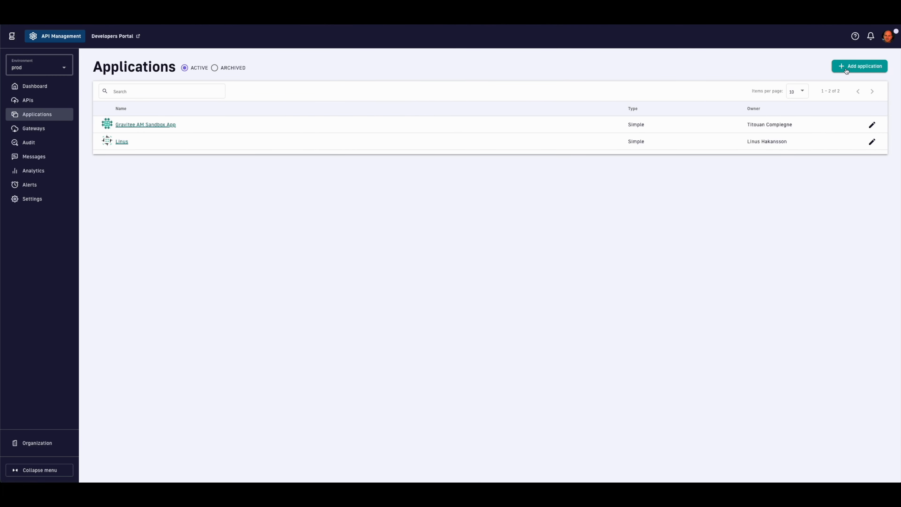
Step: Start a new application named 'Internal debug' with description 'Test', keeping default security
left_click(846, 70)
type("I")
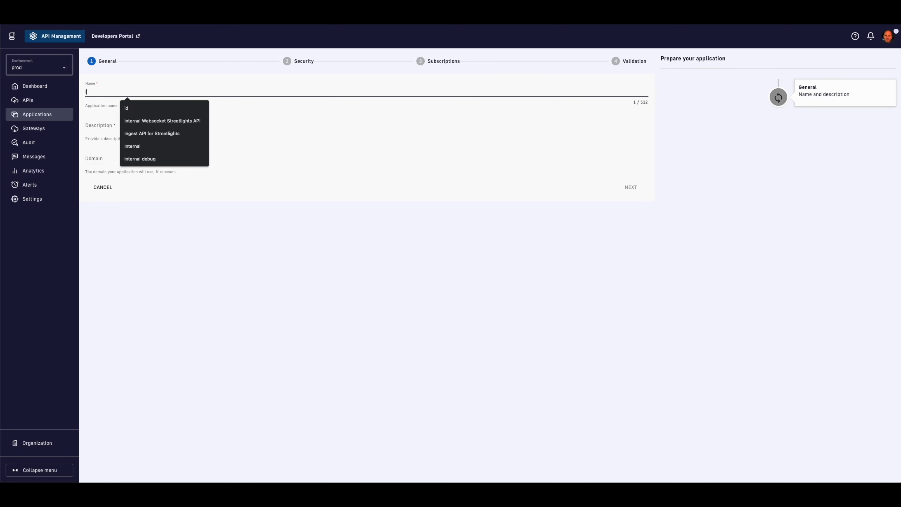
type("nternal debug A")
key("Tab")
type("Test")
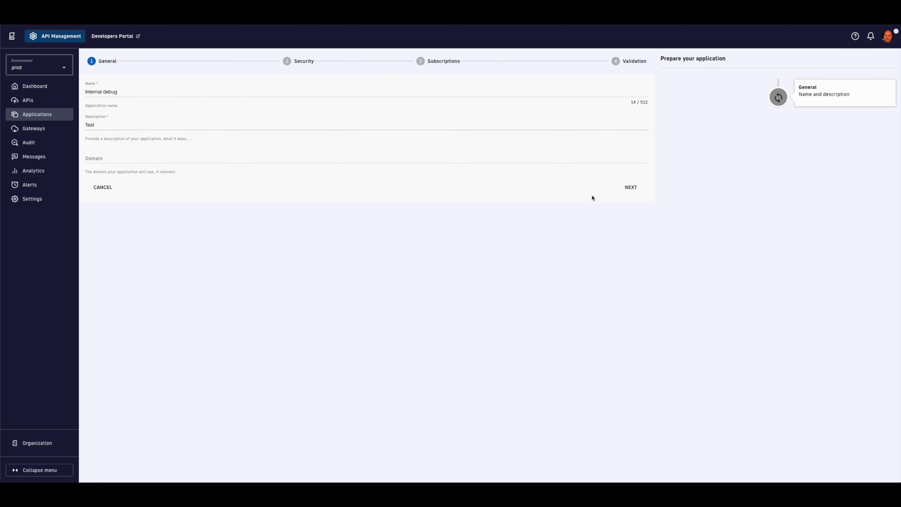
left_click(630, 187)
left_click(629, 155)
Step: Subscribe it to NumberConversion's Restricted trial plan with the message 'For debugging'
left_click(397, 89)
type("number")
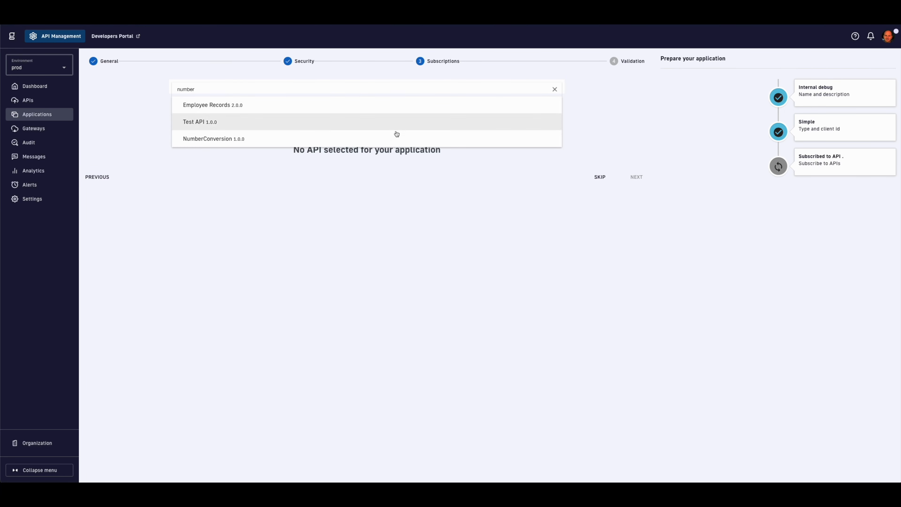
left_click(397, 135)
left_click(385, 210)
type("For d")
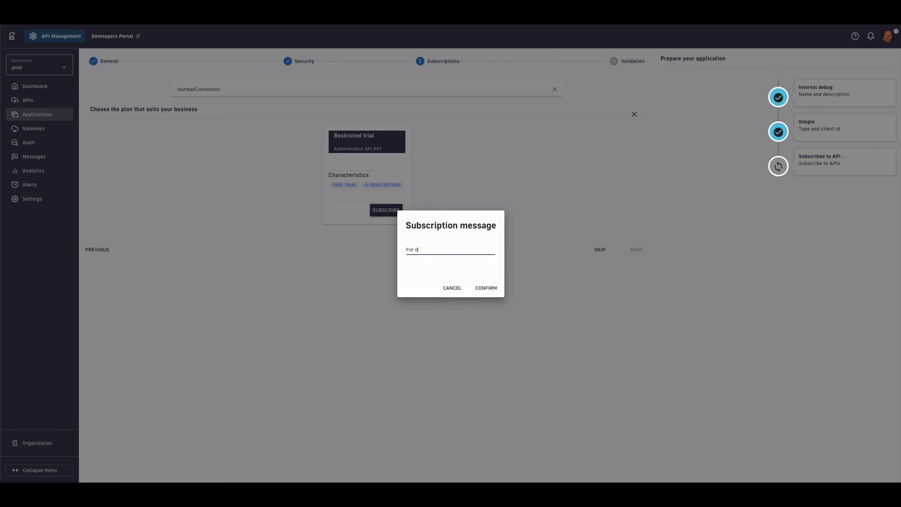
type("ebugging")
left_click(483, 290)
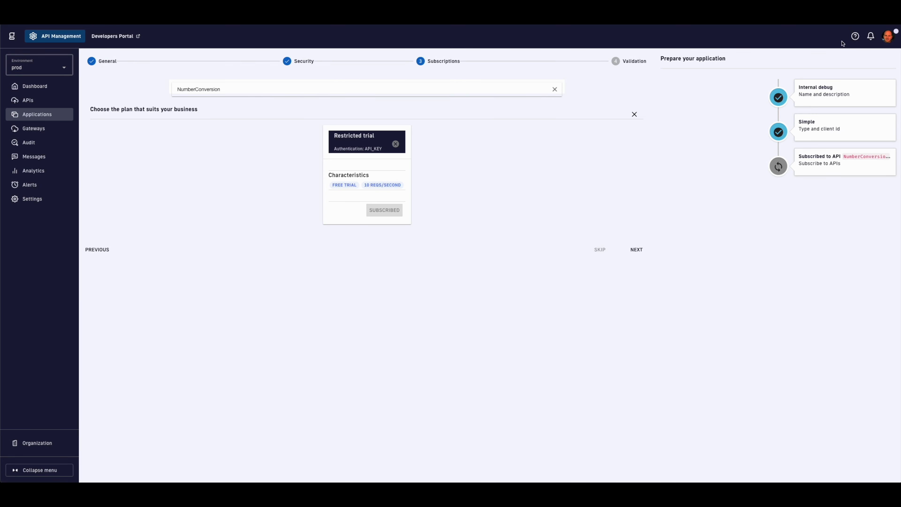
Step: Create the Internal debug application and view its subscriptions
left_click(636, 250)
left_click(158, 200)
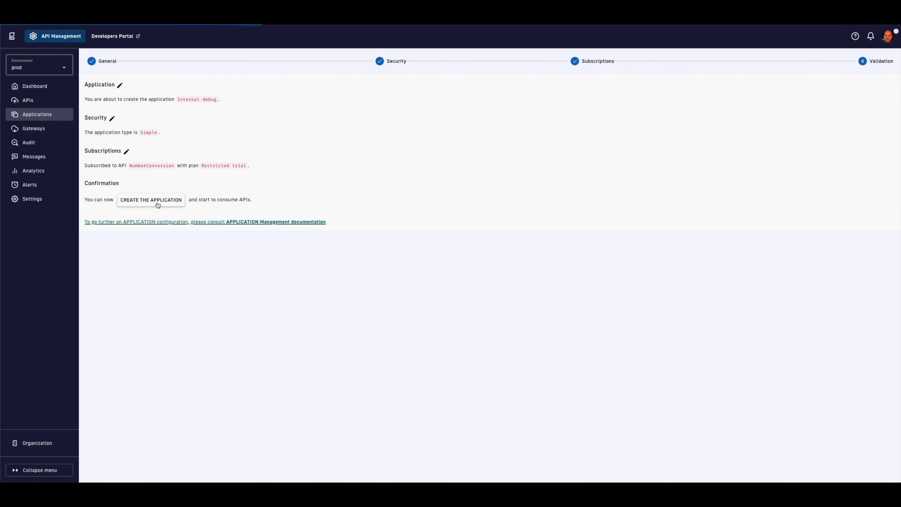
left_click(116, 97)
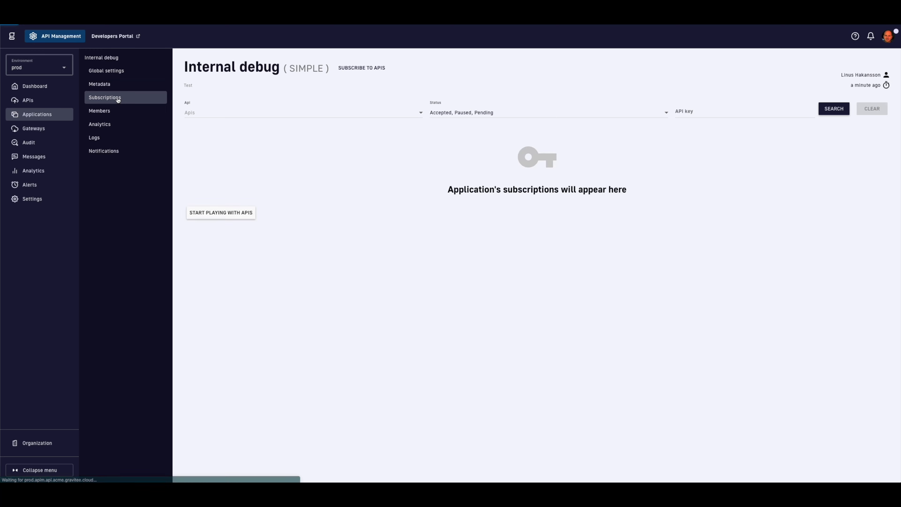
Step: Copy the subscription's API key into an X-Gravitee-Api-Key header in the Debug tool
left_click(224, 190)
left_click(308, 328)
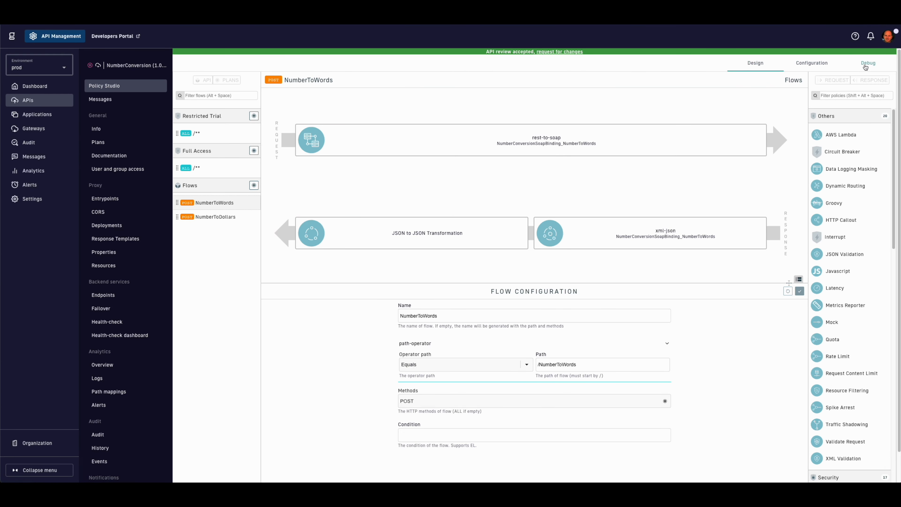
left_click(865, 67)
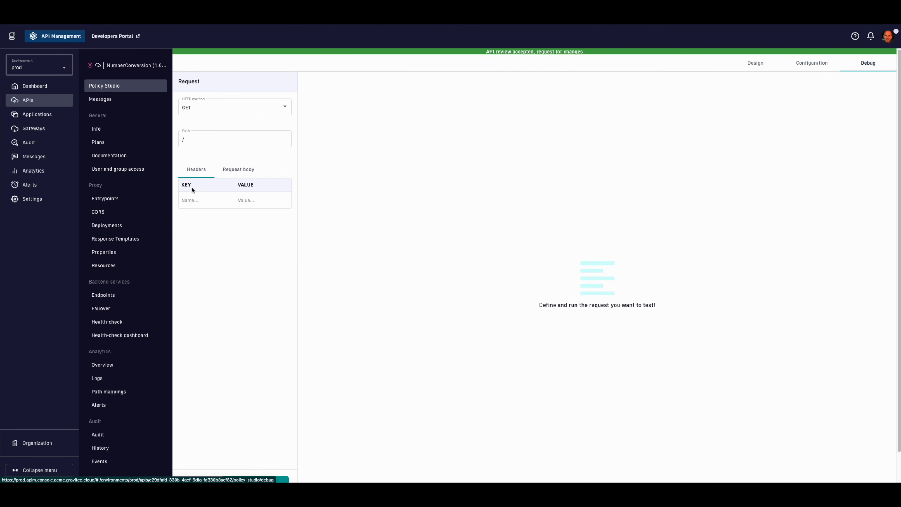
left_click(245, 200)
key("ctrl+v")
left_click(208, 200)
type("X-G")
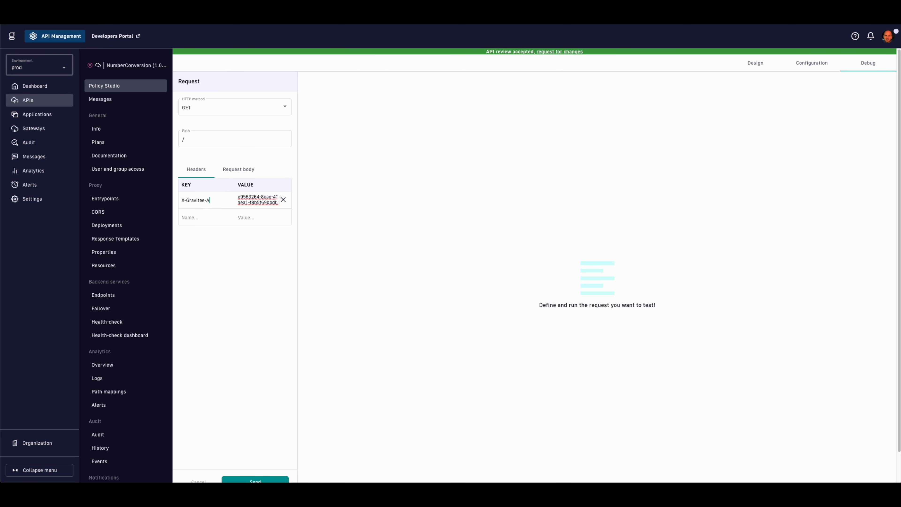
Step: Send a POST debug request to /NumberToWords?number=941
left_click(227, 105)
left_click(203, 151)
left_click(241, 140)
key("ctrl+v")
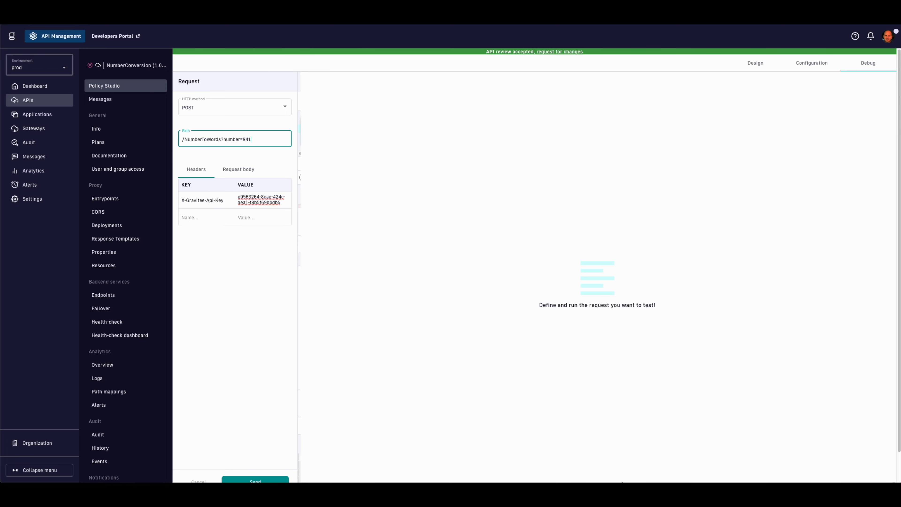
left_click(255, 481)
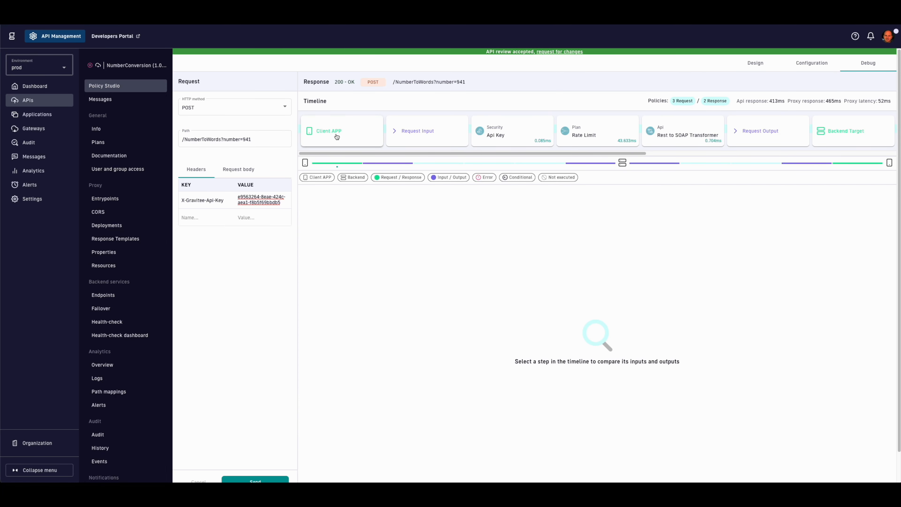
Step: Inspect the Client APP and Rest to SOAP Transformer steps, checking 941 in the SOAP body
left_click(337, 137)
scroll(544, 363, "down", 1)
scroll(543, 363, "down", 5)
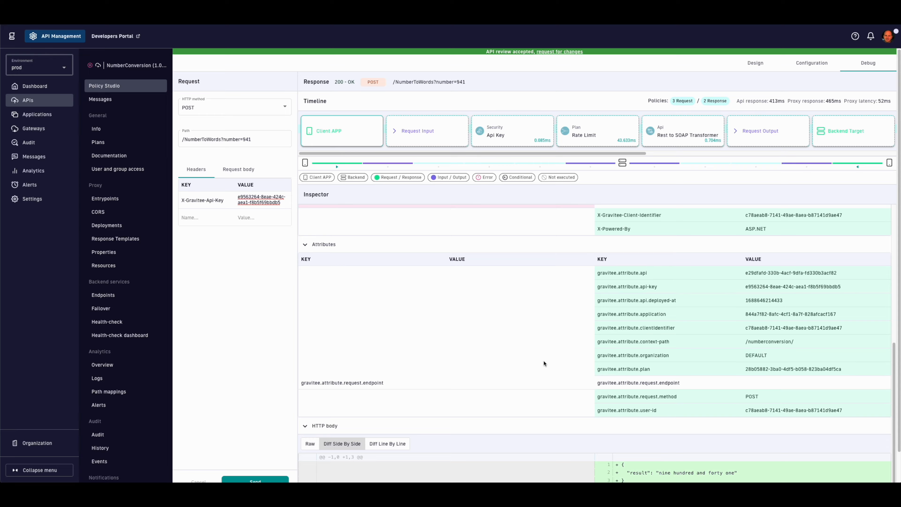
scroll(544, 364, "down", 1)
scroll(681, 441, "up", 8)
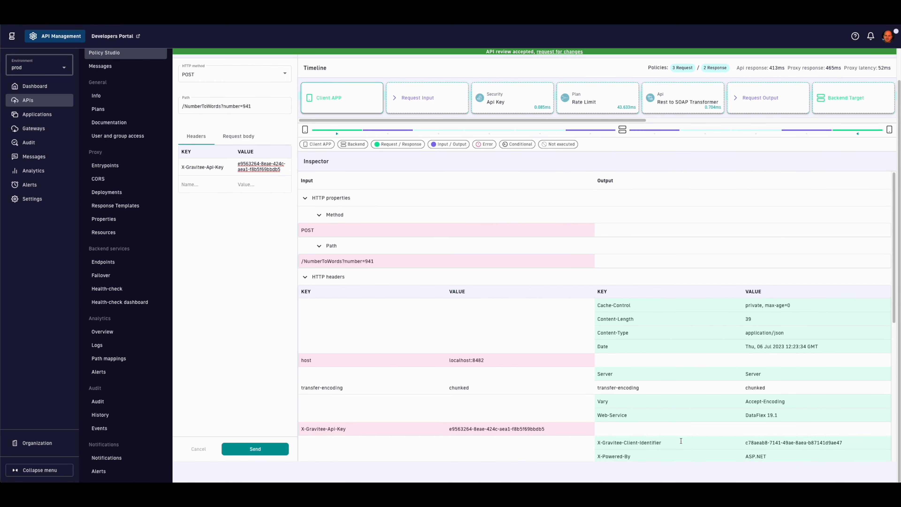
scroll(667, 427, "up", 1)
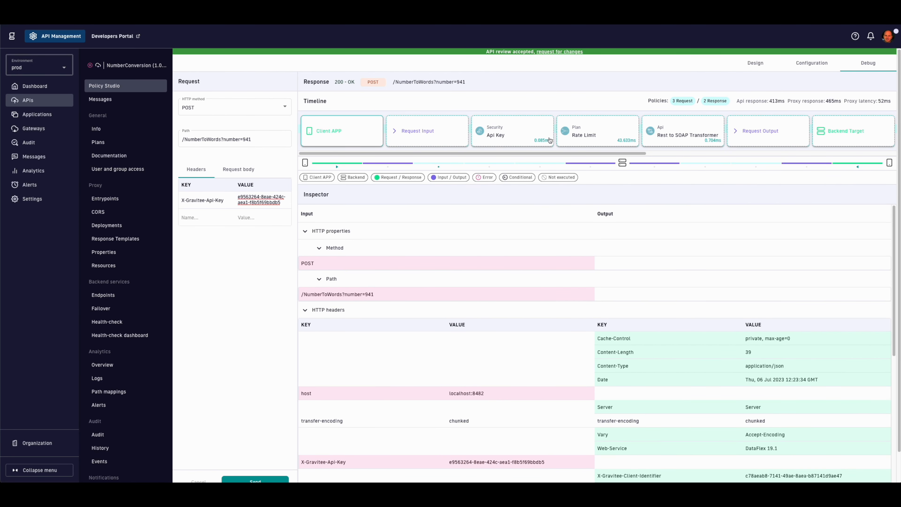
left_click(664, 138)
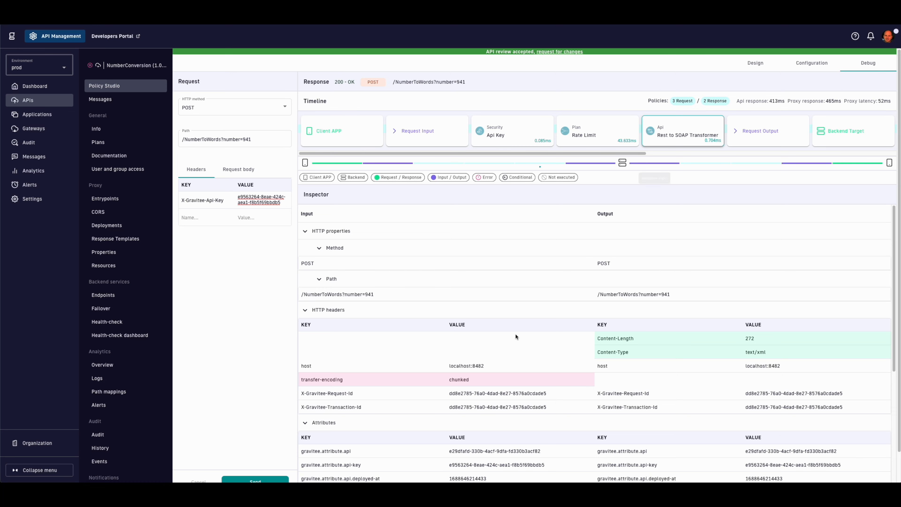
scroll(497, 378, "down", 7)
scroll(497, 378, "down", 1)
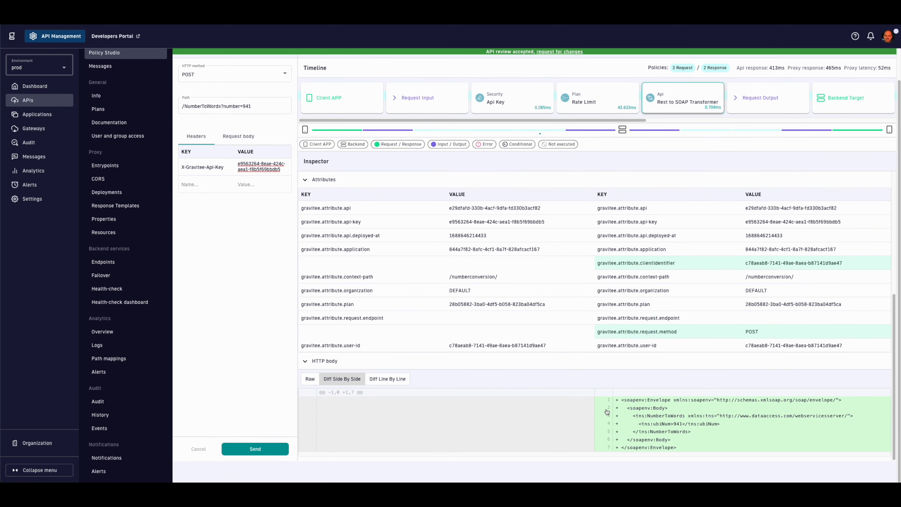
double_click(675, 423)
left_click(740, 426)
scroll(629, 123, "right", 10)
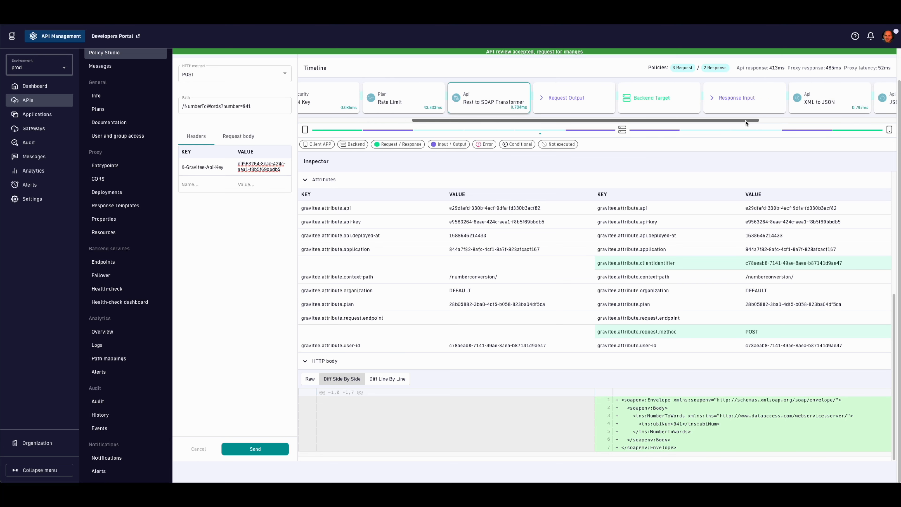
Step: Review the XML to JSON and JSON to JSON Transformer changes, then open Analytics settings
left_click(615, 101)
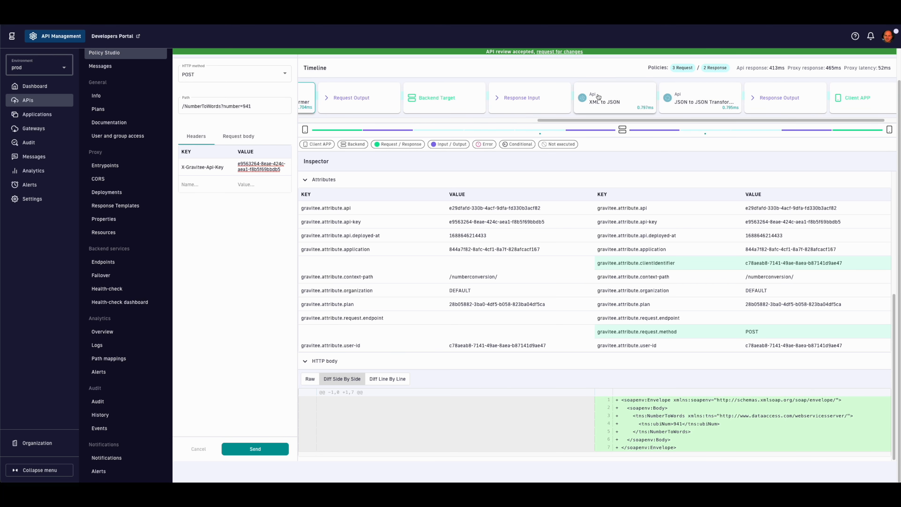
scroll(556, 257, "down", 1)
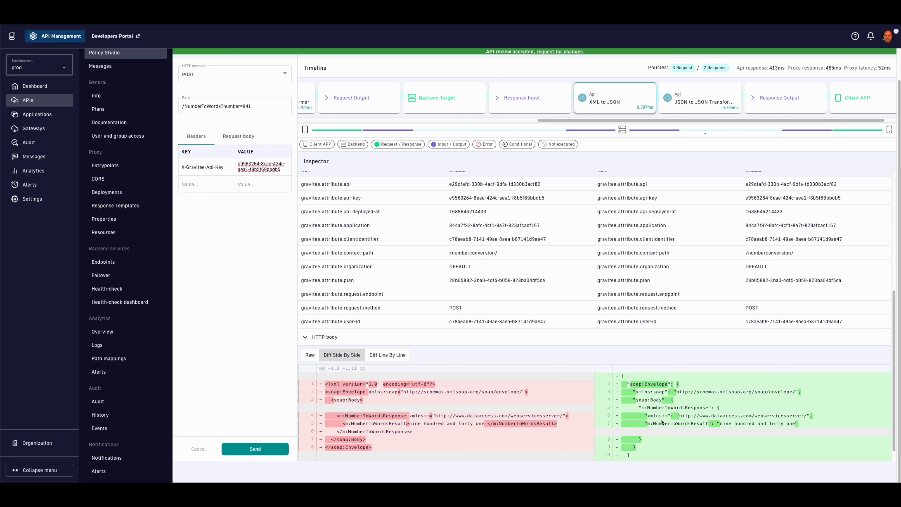
left_click(688, 104)
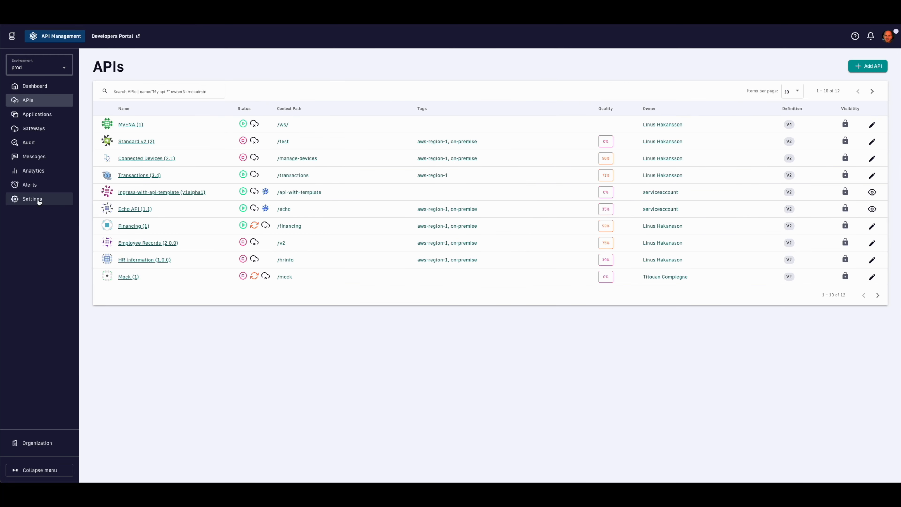
left_click(39, 200)
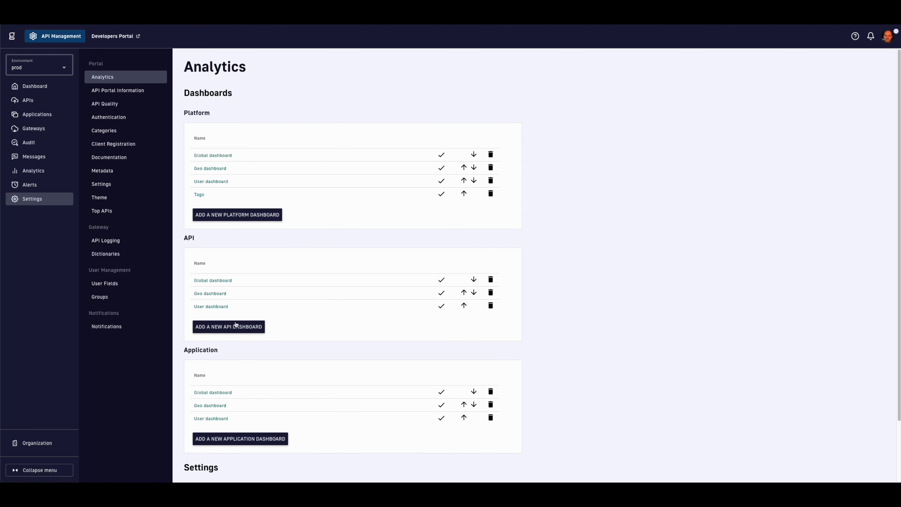
Step: Start a new API dashboard named 'Metered Number calls'
left_click(217, 283)
key("alt+Left")
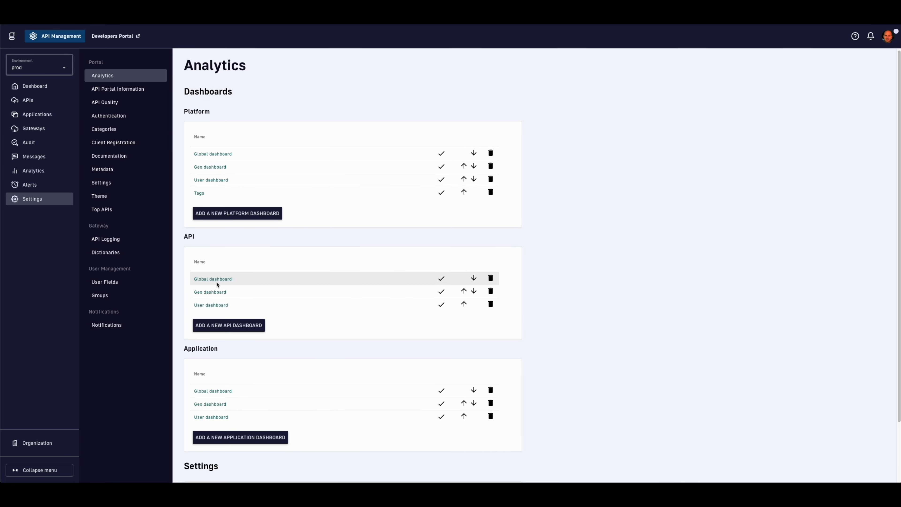
scroll(216, 287, "down", 2)
scroll(215, 289, "up", 2)
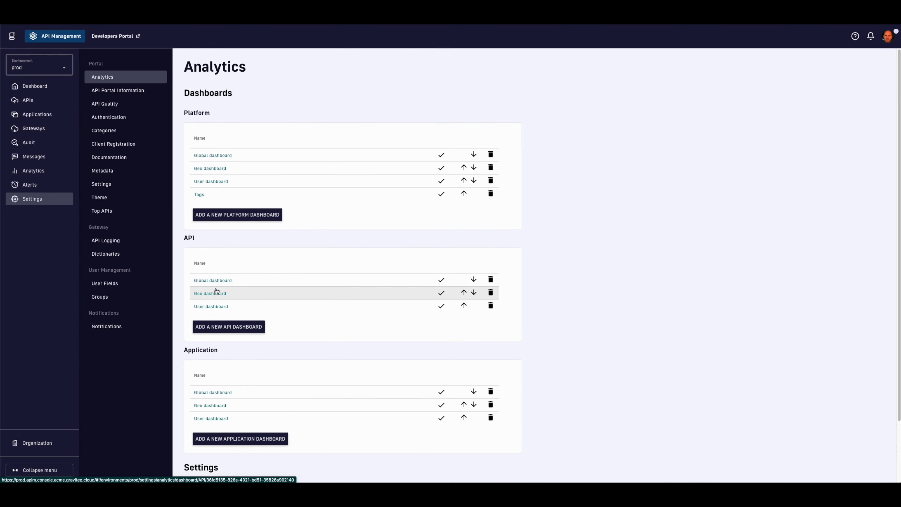
left_click(228, 330)
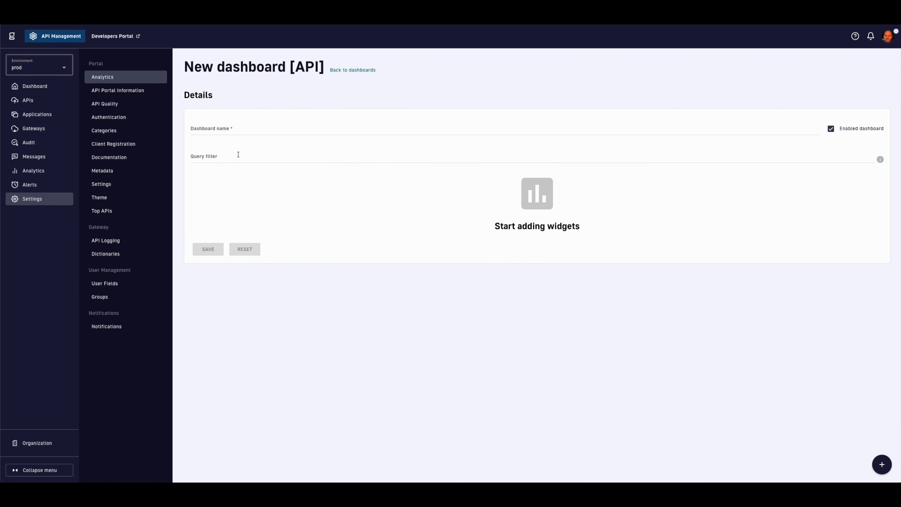
left_click(224, 129)
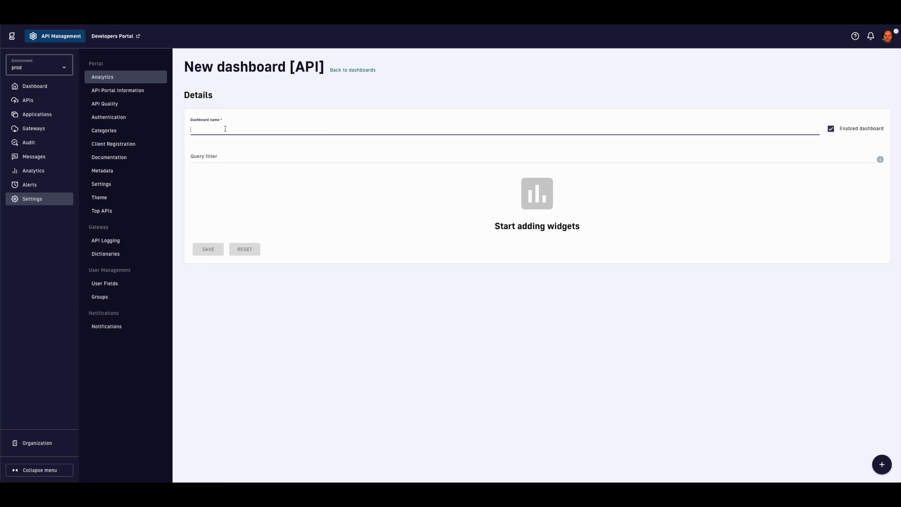
type("Metere")
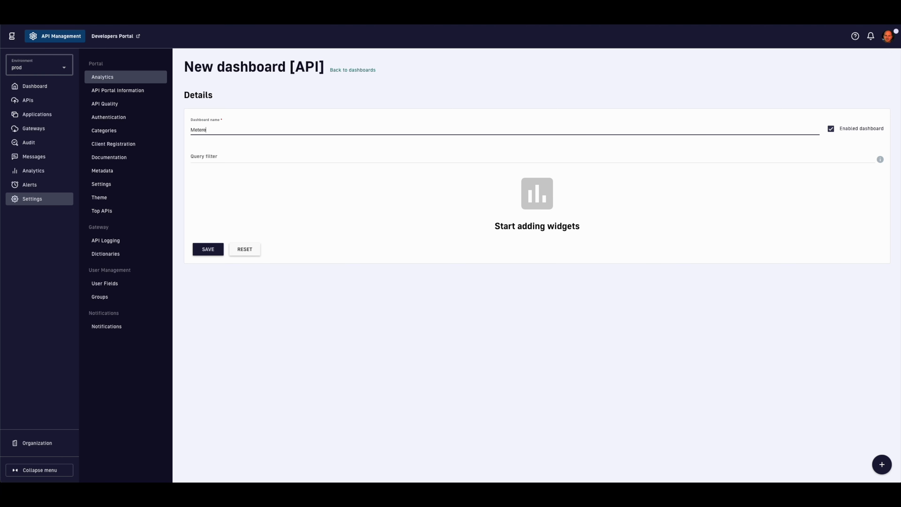
type("d Number calls")
Step: Add a line chart 'Graph of number sizes' on custom field numberLength and save
left_click(881, 464)
left_click(356, 270)
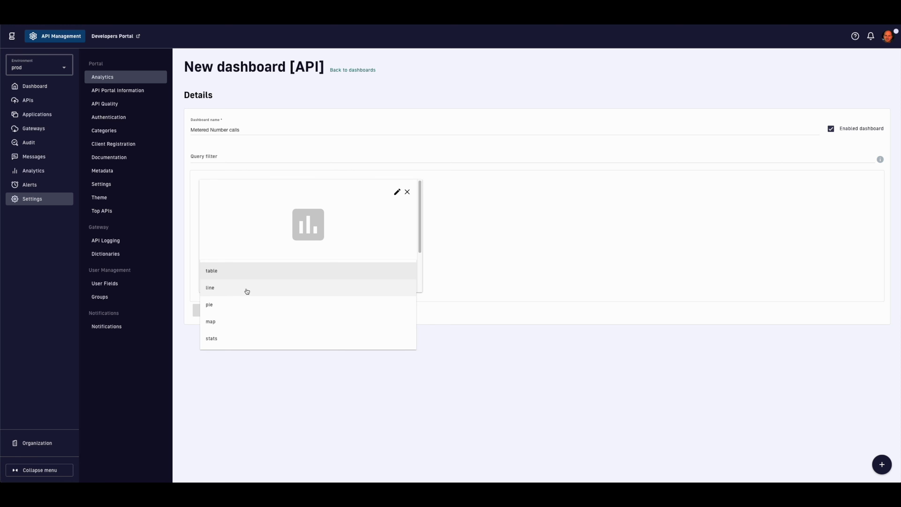
left_click(247, 291)
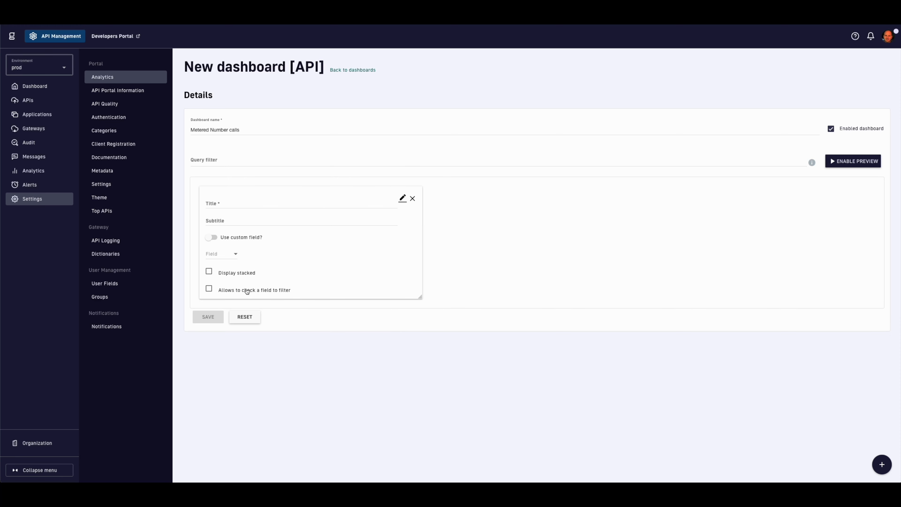
left_click(210, 238)
left_click(220, 205)
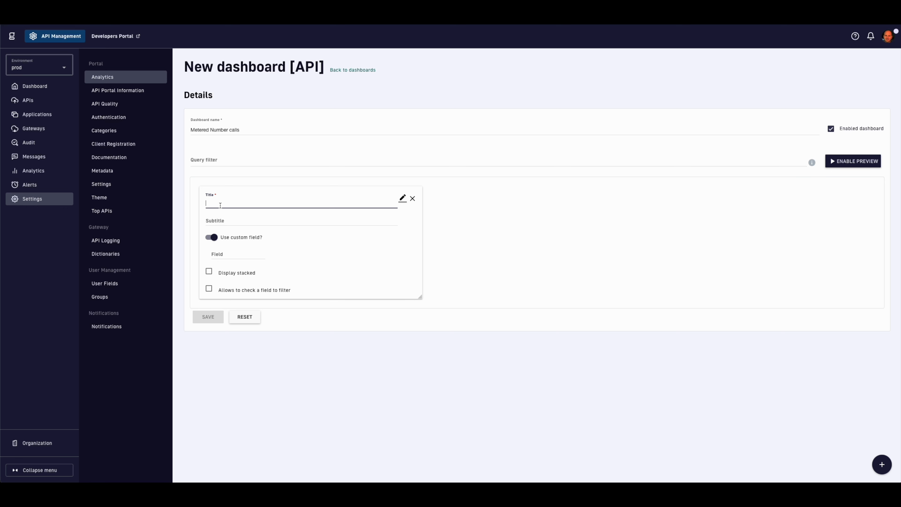
type("Graph ")
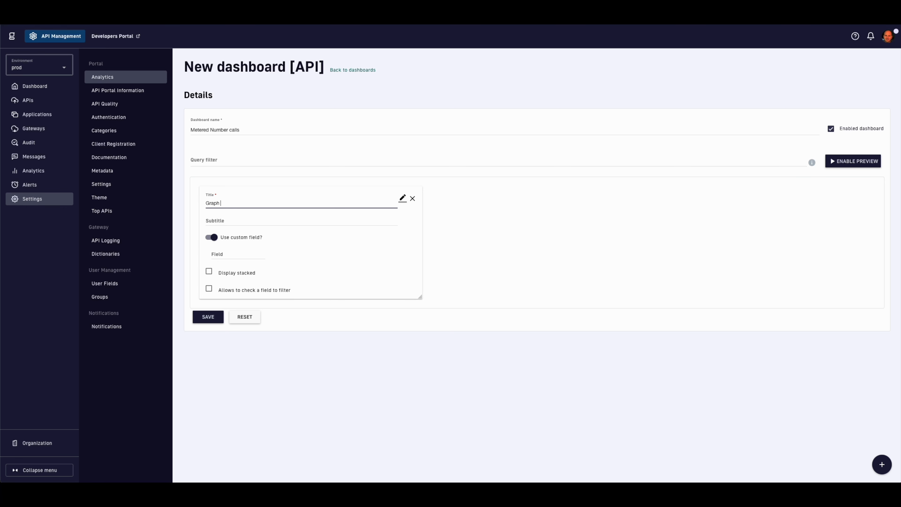
type("of number sizes")
left_click(225, 250)
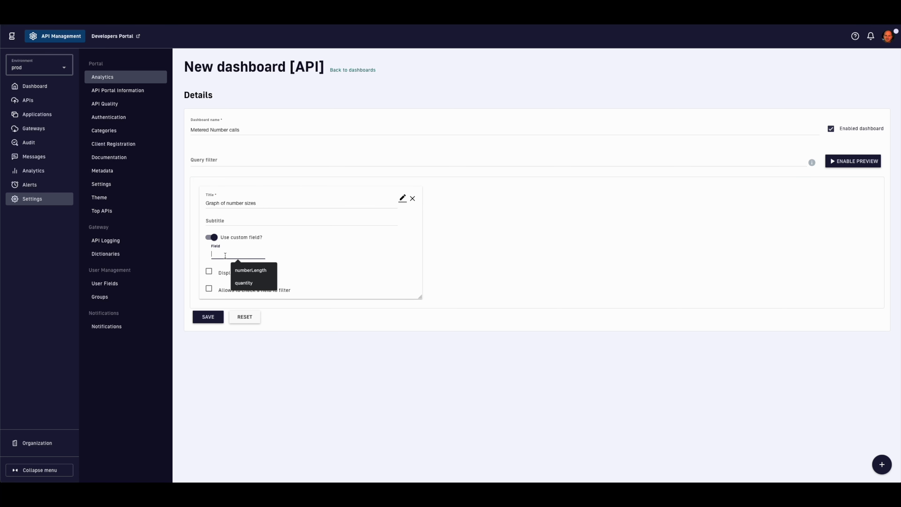
type("numberLength")
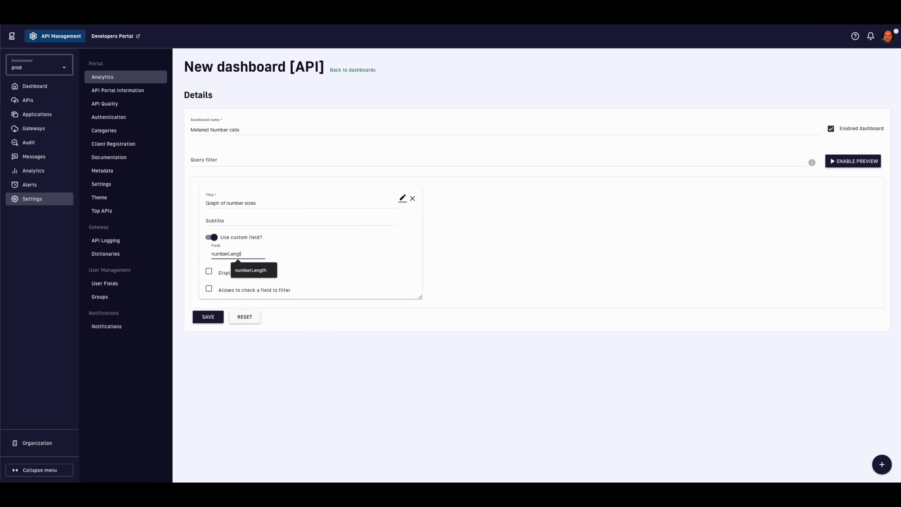
left_click(208, 317)
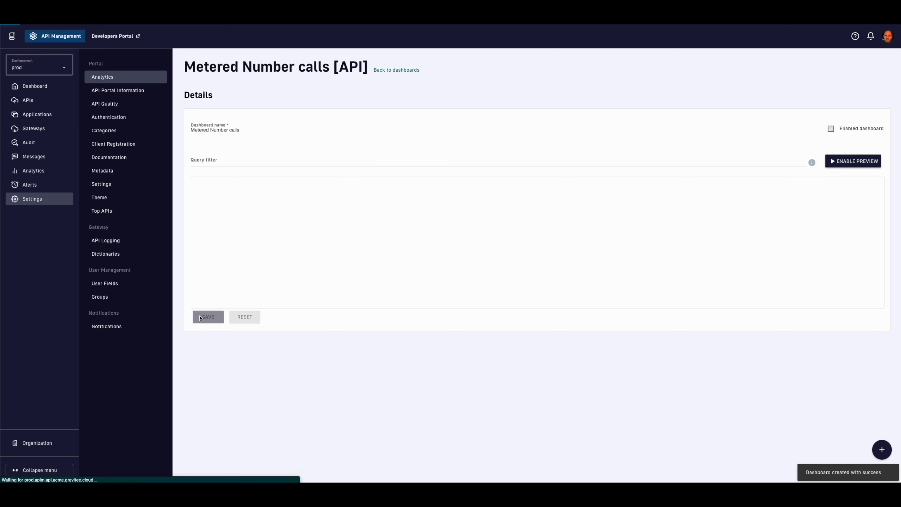
Step: Add and save a table widget 'Hits of number length' on custom field numberLength
left_click(881, 450)
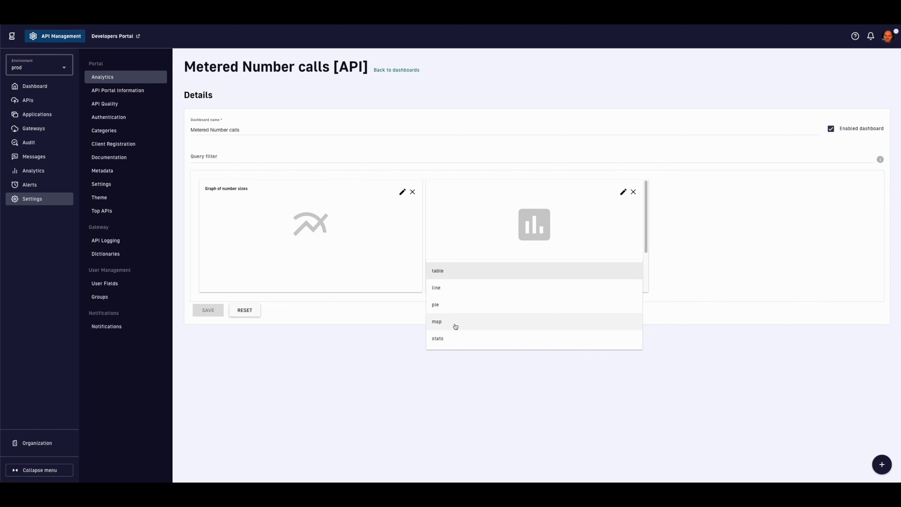
left_click(456, 271)
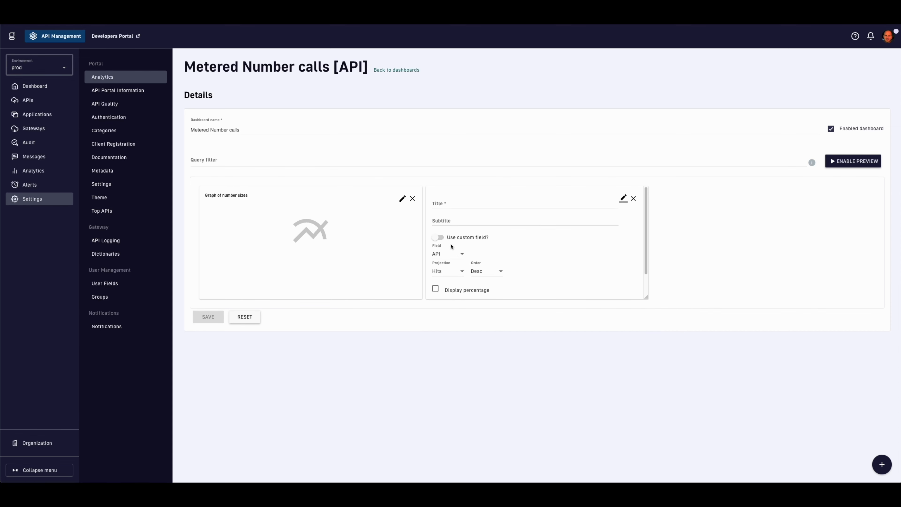
left_click(445, 205)
type("Hit")
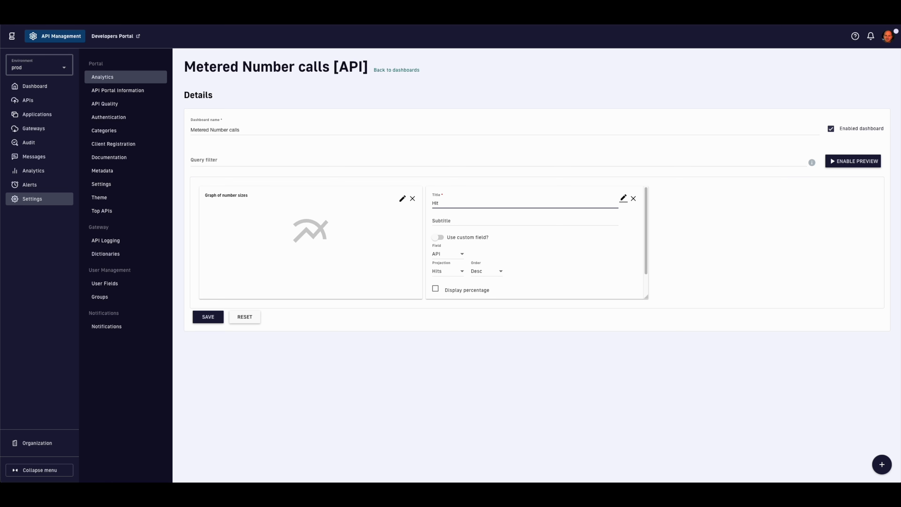
type("s of number length")
left_click(438, 237)
double_click(456, 253)
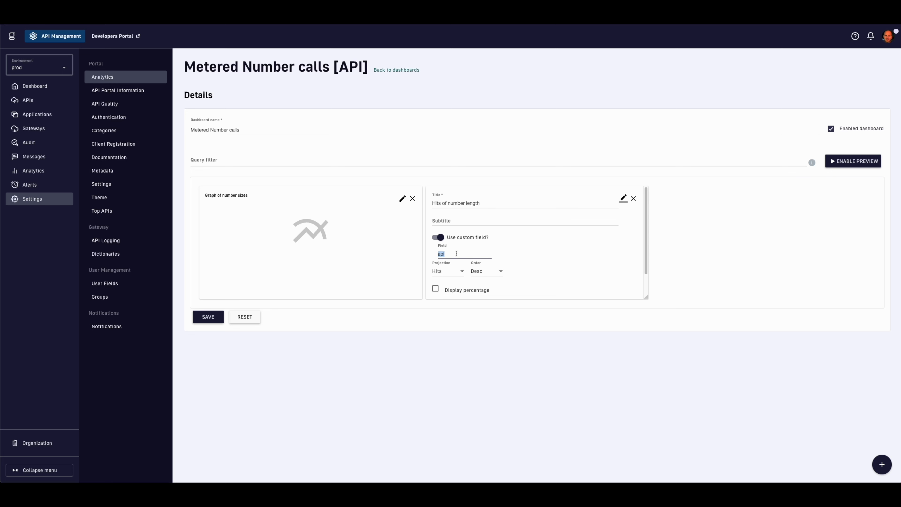
type("numberLength")
scroll(538, 277, "down", 2)
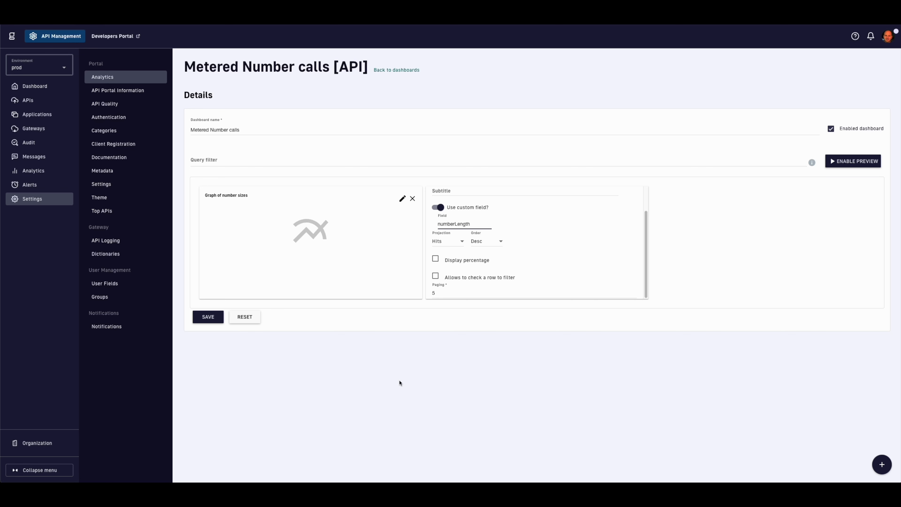
left_click(213, 321)
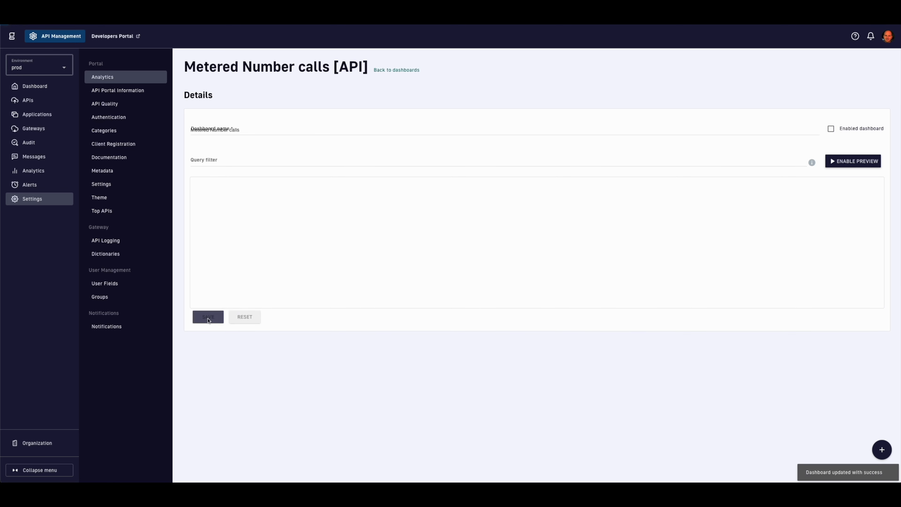
Step: Add and save a pie chart 'Distribution of lengths' on custom field numberLength
left_click(882, 449)
left_click(720, 277)
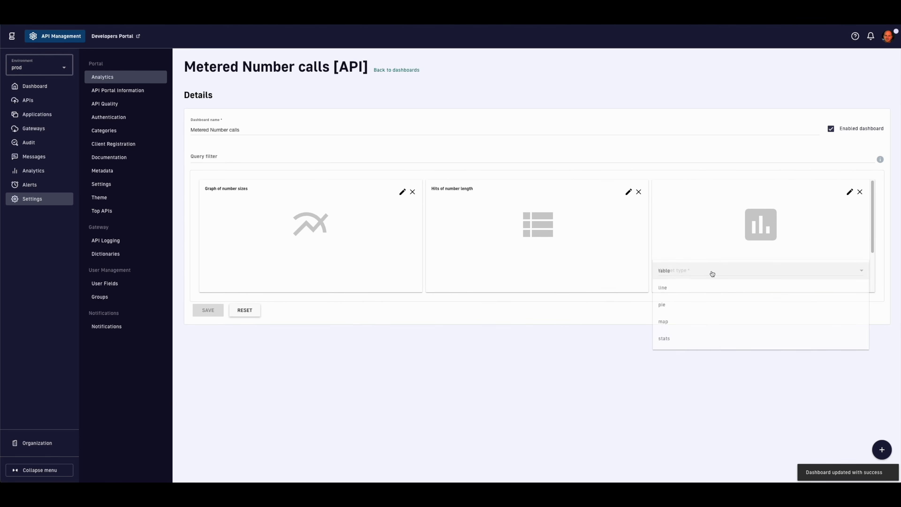
left_click(675, 304)
left_click(687, 201)
type("D")
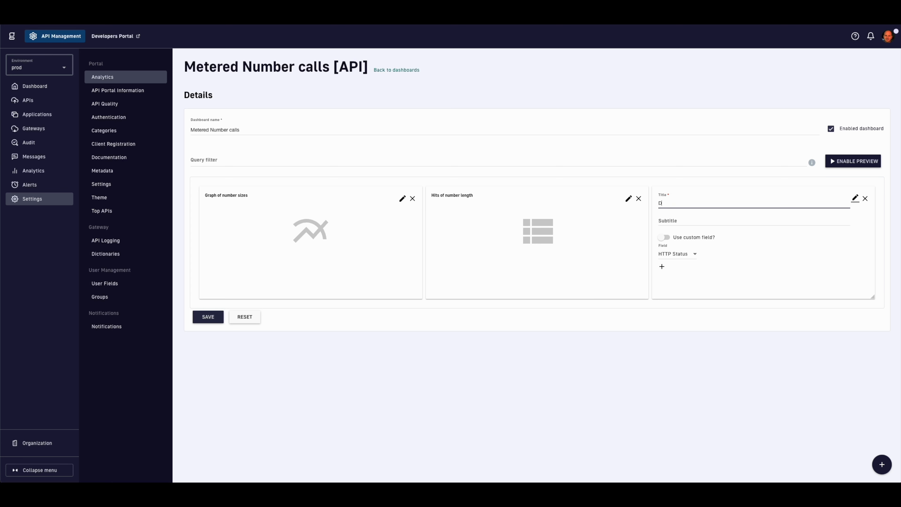
type("istribution of len")
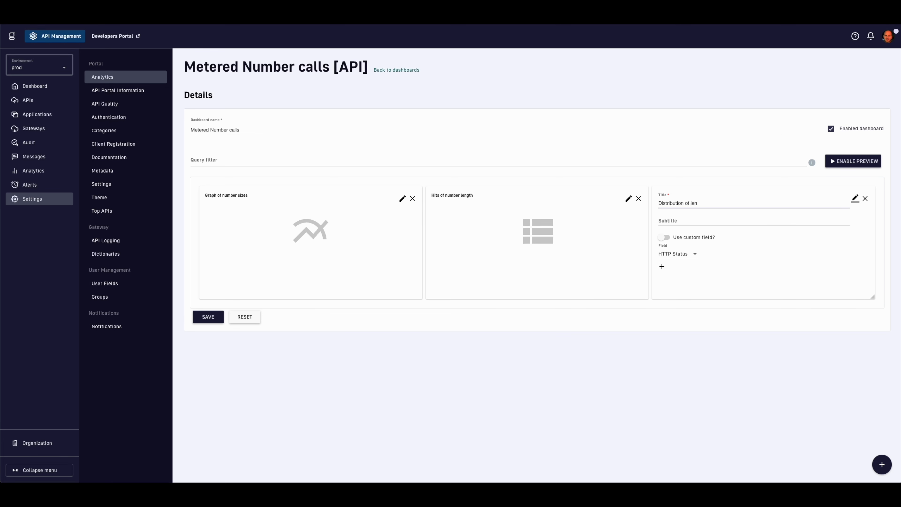
type("gths")
left_click(664, 237)
double_click(676, 253)
type("numb")
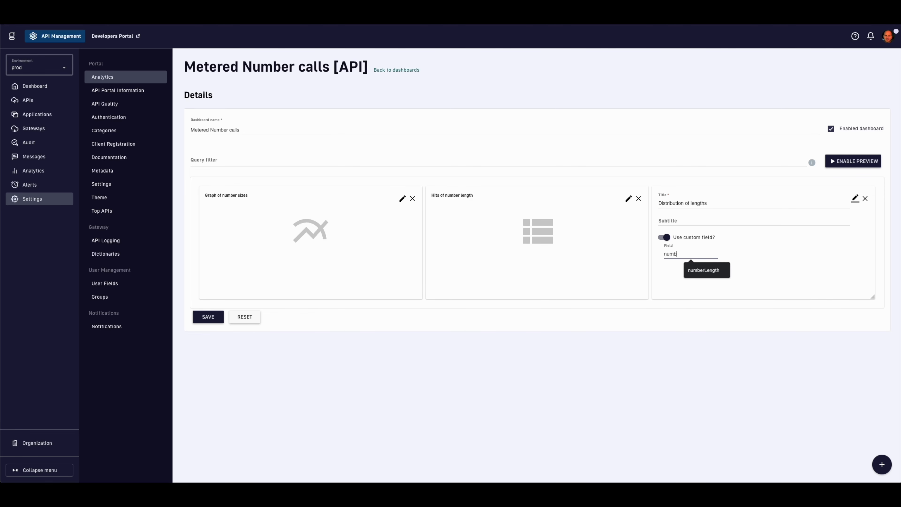
type("erLength")
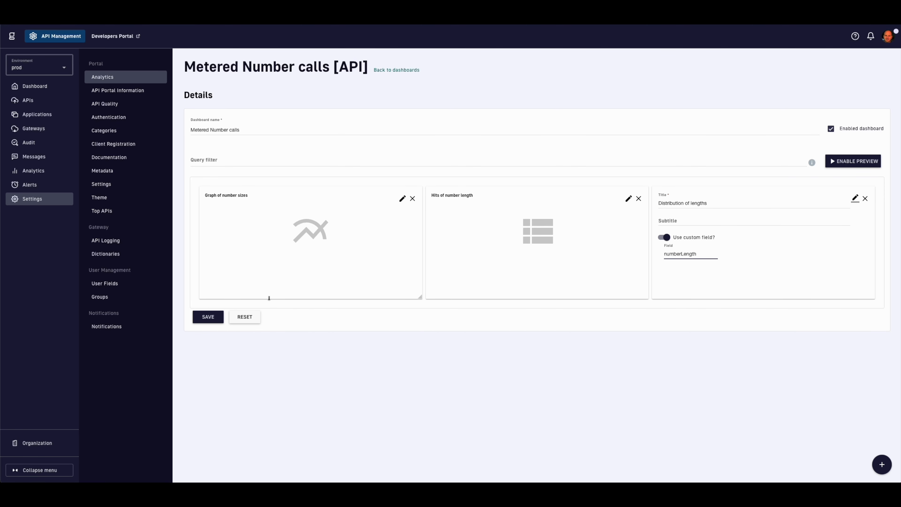
left_click(215, 317)
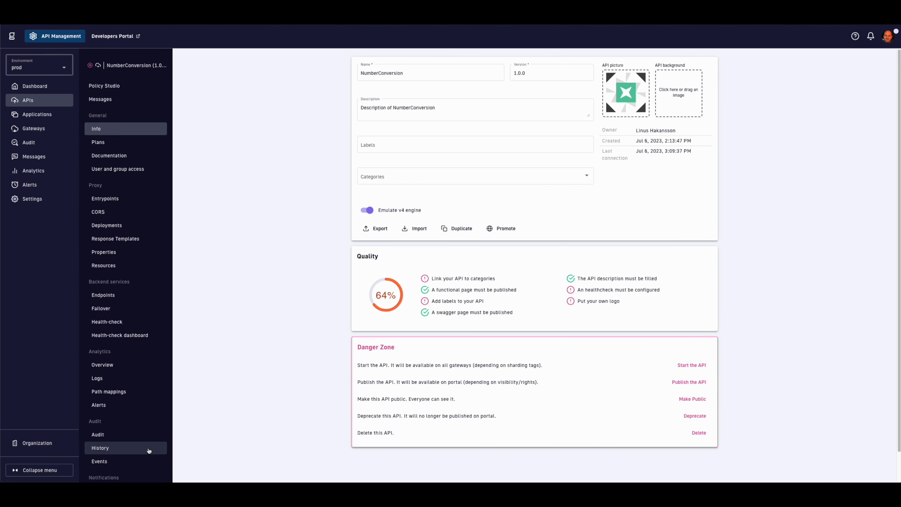
Step: Start an enabled NumberConversion alert 'SLA Response Time Breach' with a metric rule and warning severity
scroll(145, 450, "down", 1)
left_click(133, 475)
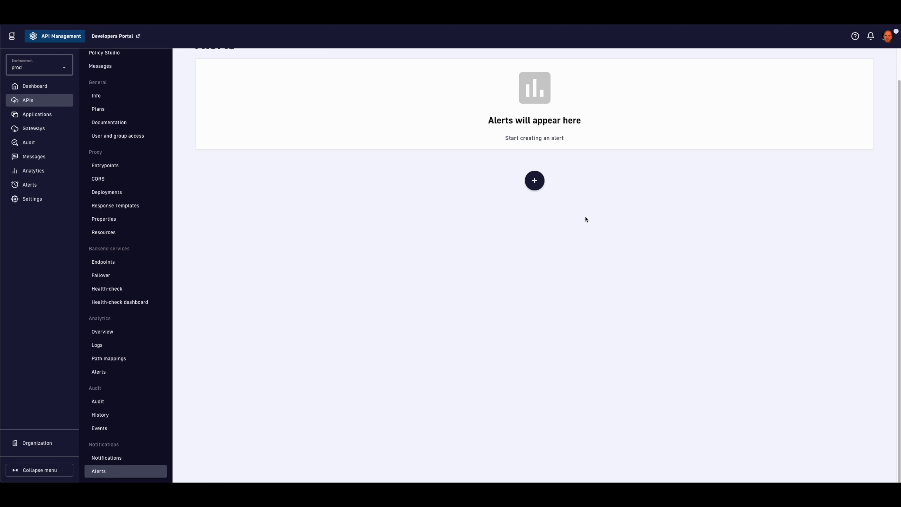
left_click(534, 180)
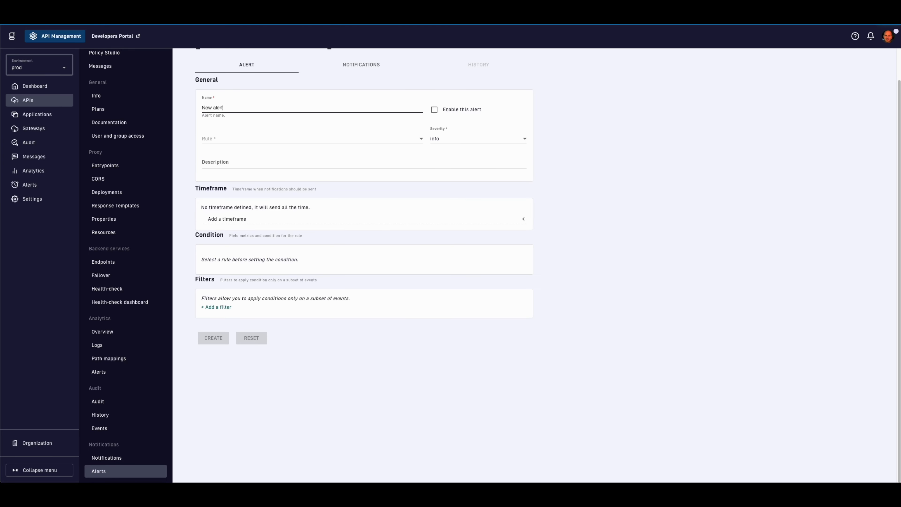
scroll(274, 171, "up", 1)
type("SLA Response Time Breach")
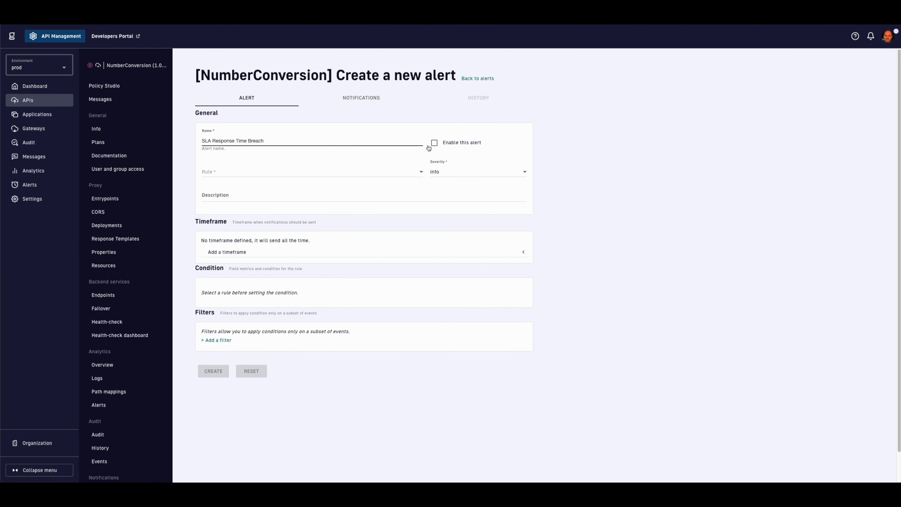
left_click(434, 143)
left_click(415, 172)
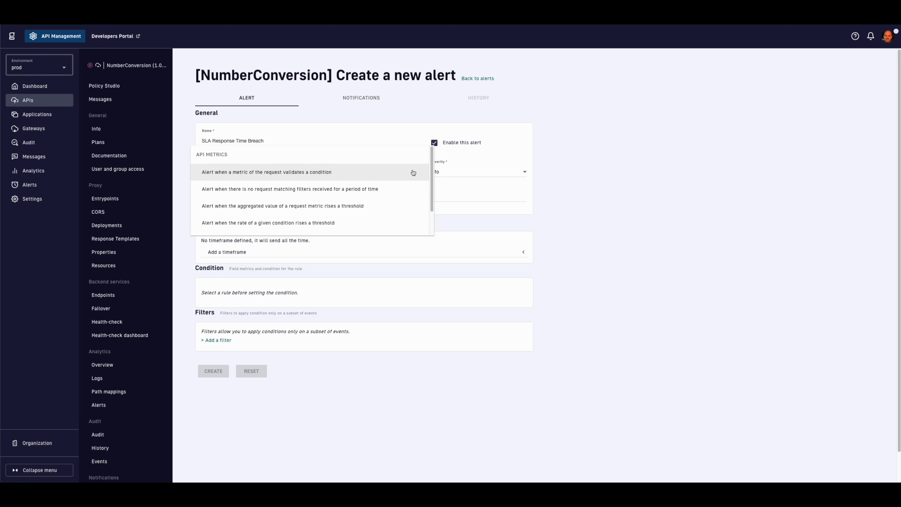
left_click(364, 176)
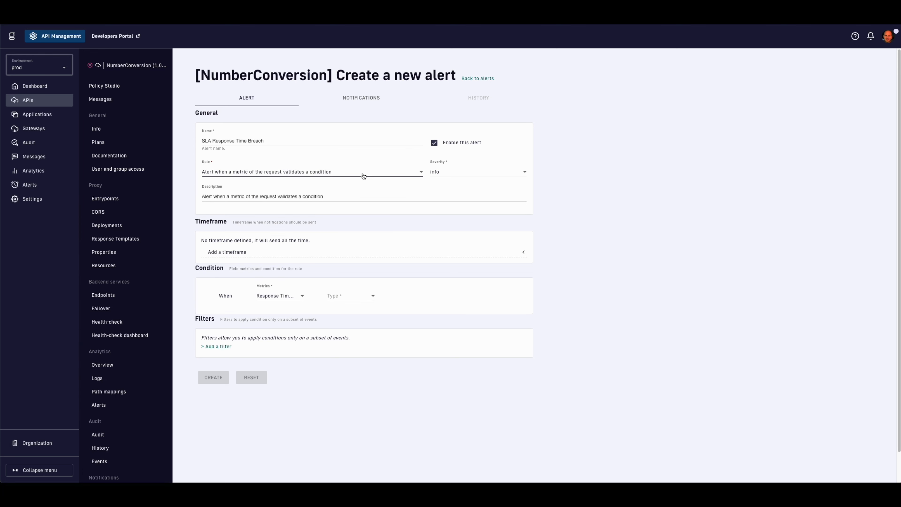
left_click(434, 174)
left_click(446, 190)
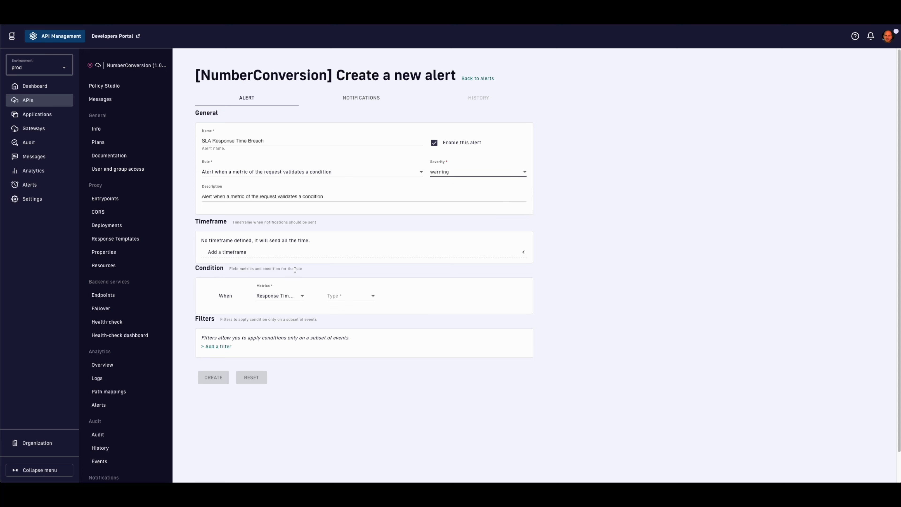
Step: Set the condition to Response Time (ms) threshold greater than 100 and create the alert
left_click(296, 296)
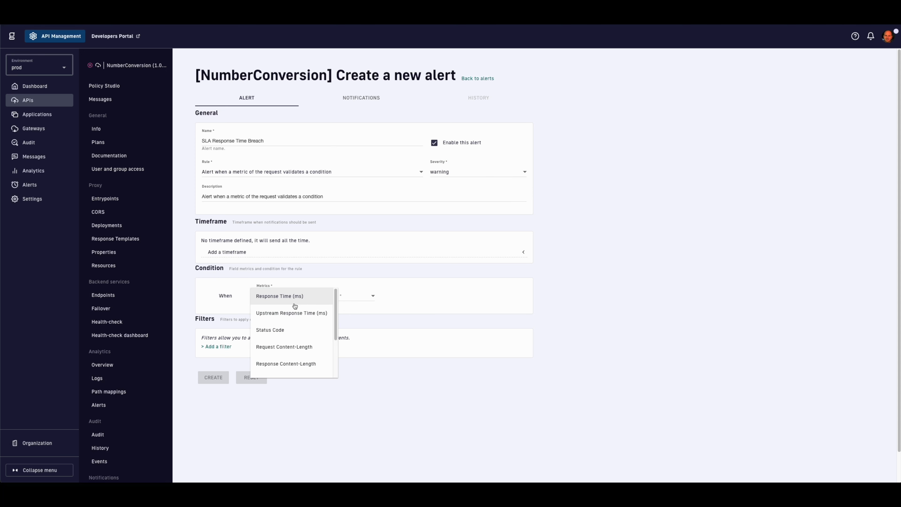
scroll(294, 305, "down", 3)
scroll(294, 306, "up", 3)
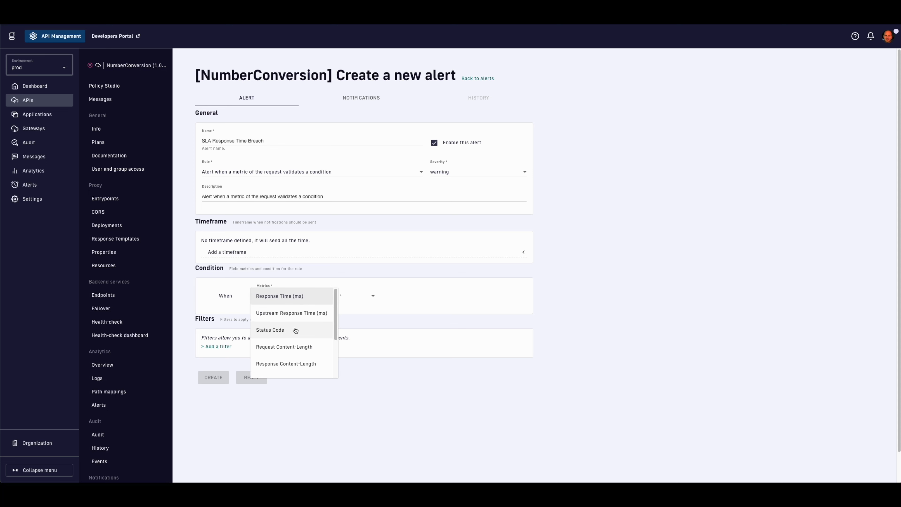
left_click(294, 297)
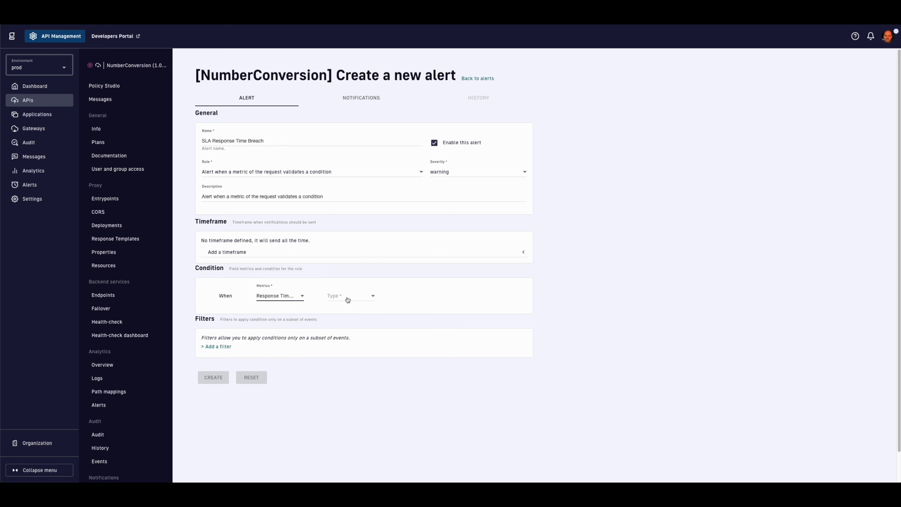
left_click(346, 299)
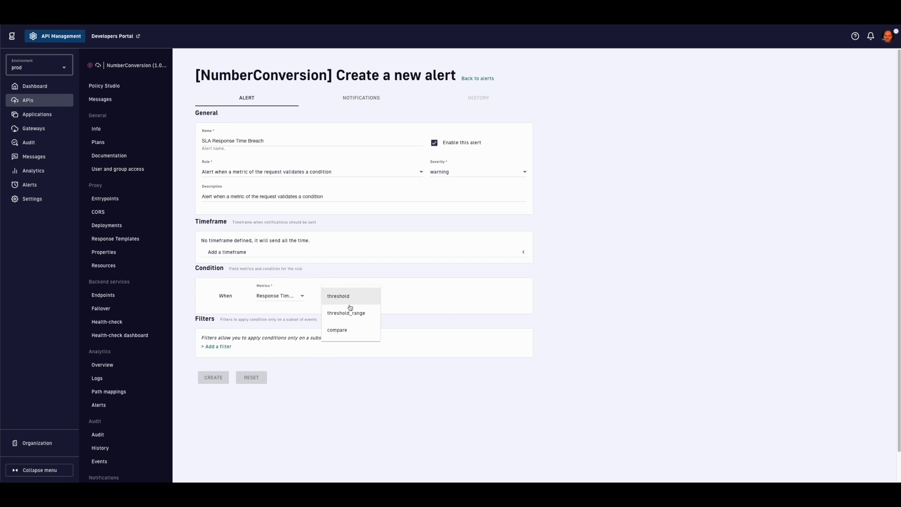
left_click(351, 303)
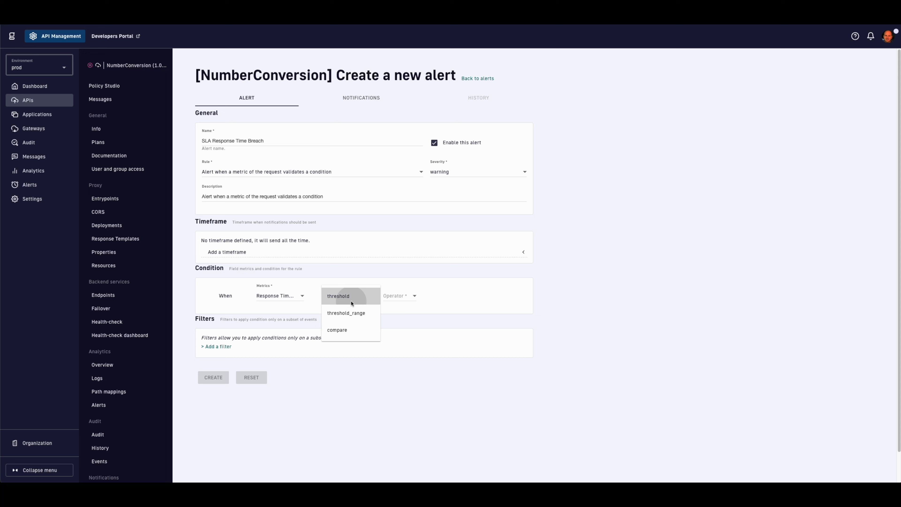
left_click(388, 298)
left_click(401, 347)
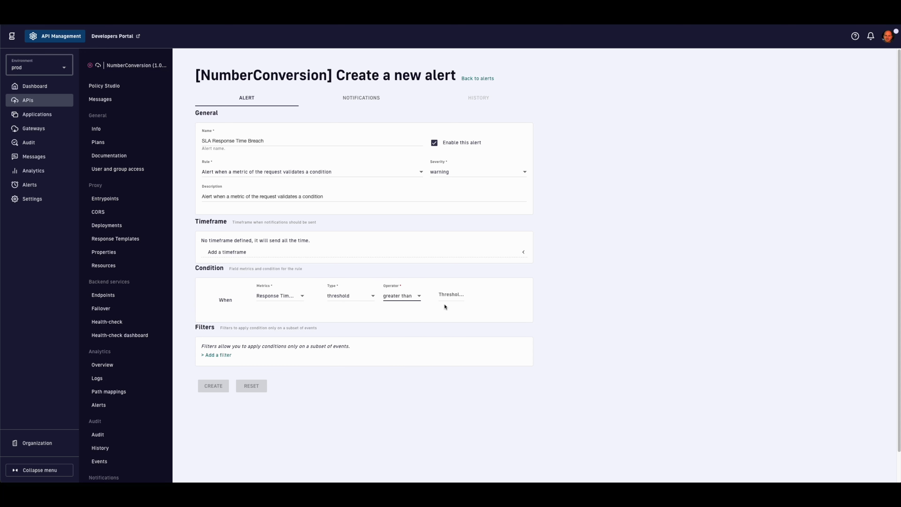
left_click(448, 296)
type("100")
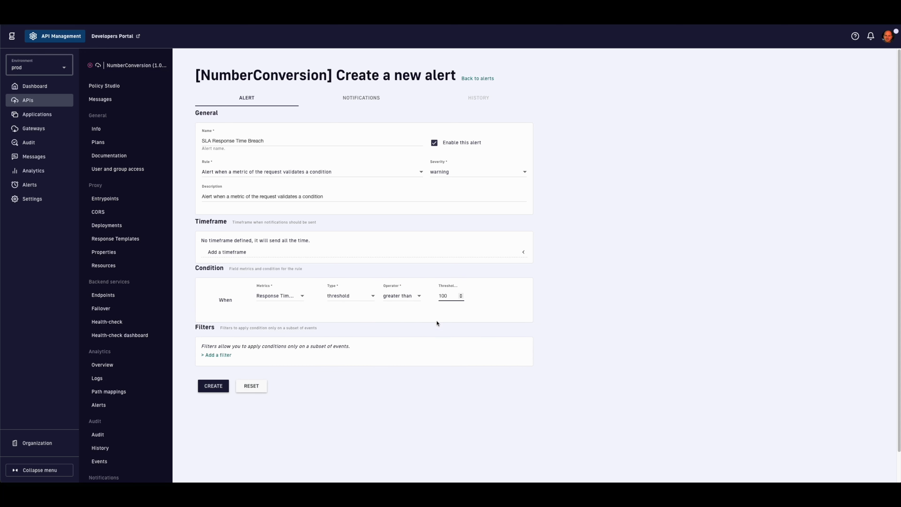
left_click(424, 353)
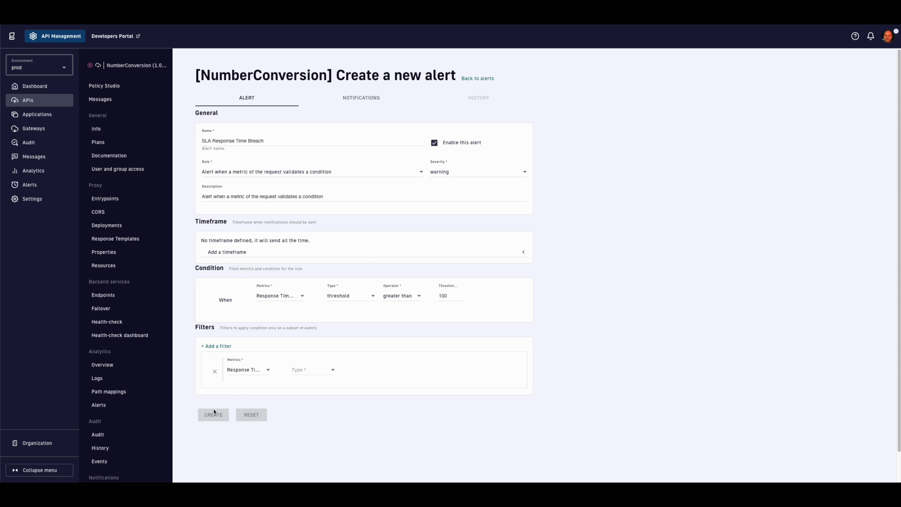
left_click(214, 372)
left_click(214, 386)
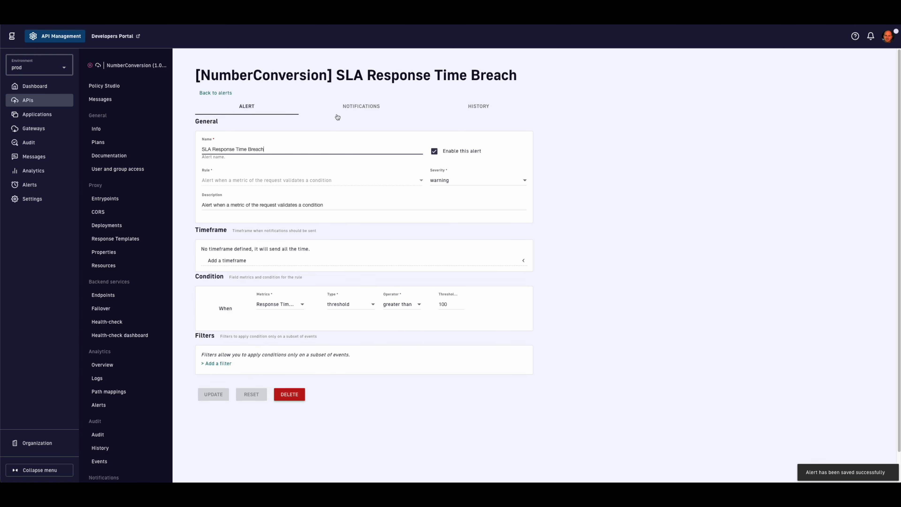
Step: Add a Webhook notification with the webhook.site URL and a templated SLA-breach request body
left_click(350, 108)
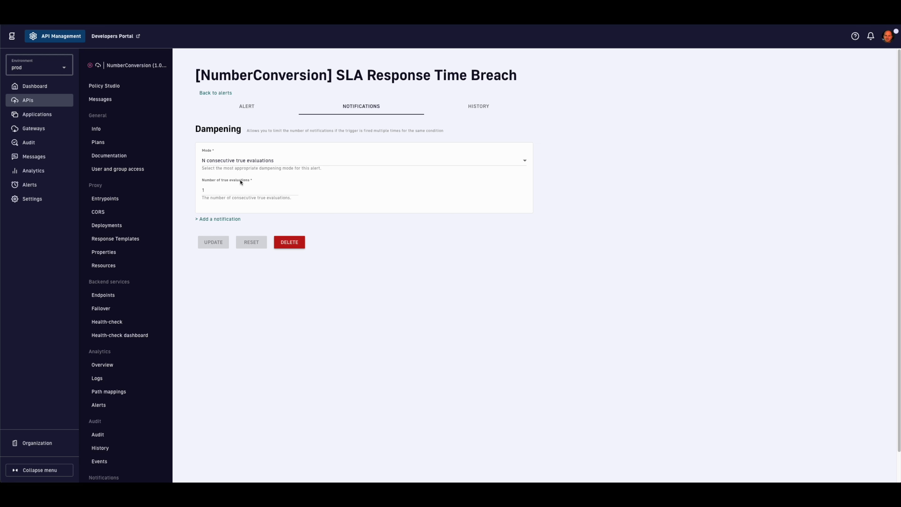
left_click(218, 219)
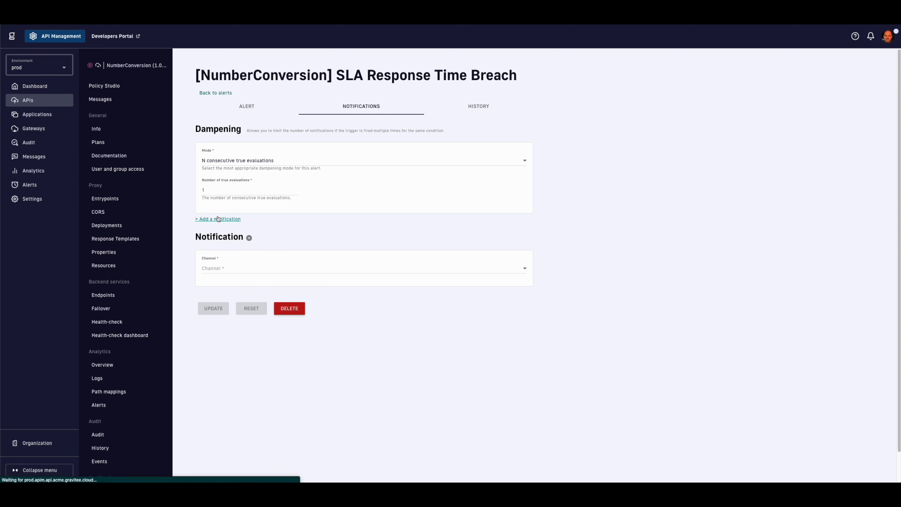
left_click(261, 271)
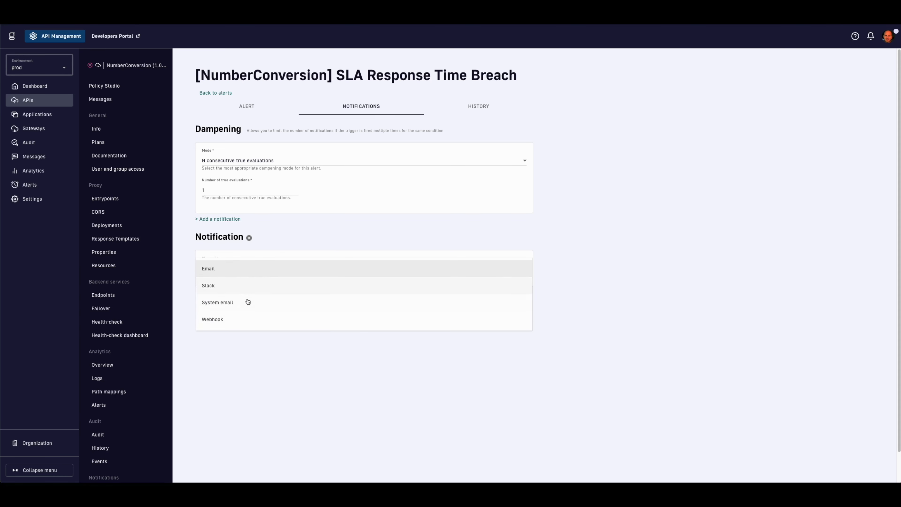
left_click(243, 319)
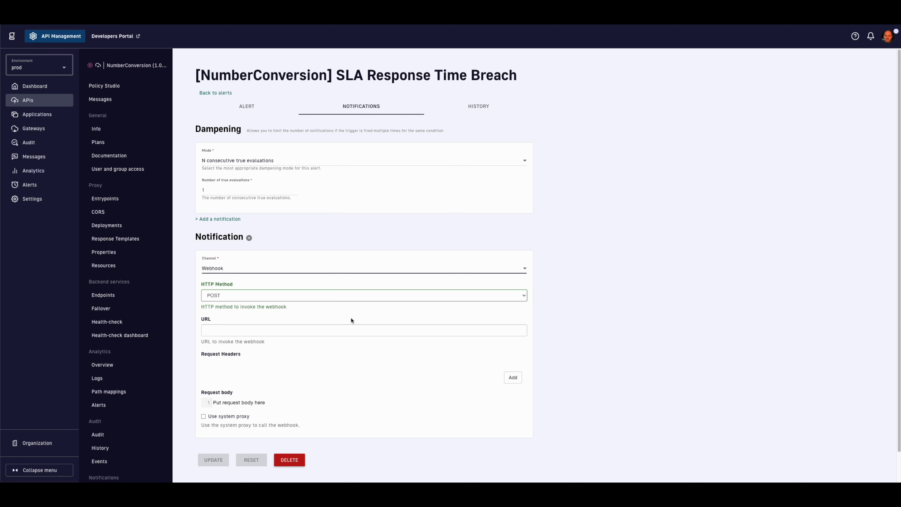
left_click(347, 330)
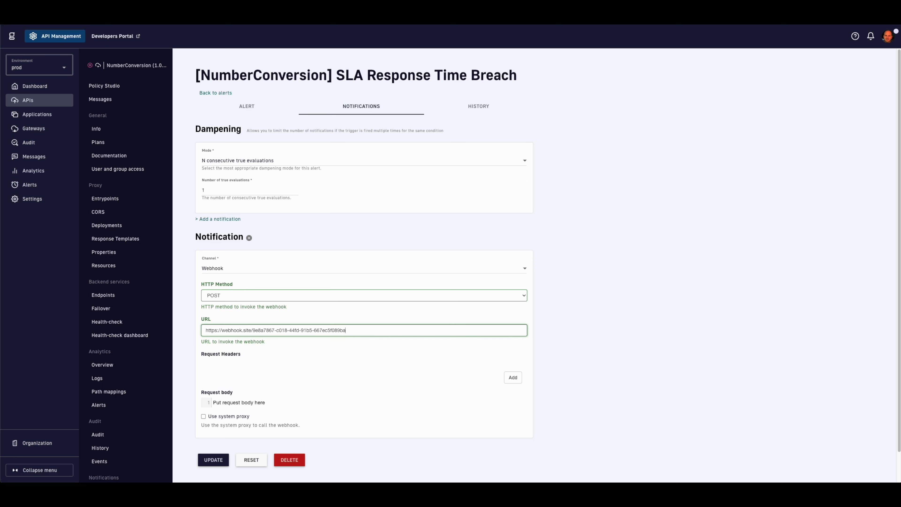
left_click(235, 400)
type("API \"${api.name}\" took ${notification.properties['response.response_time']} ms to respond. Invoking application \"${application.name}\" owned by ${application.primaryOwner.displayName} has a breach in SLA according to ${plan.name} Plan.")
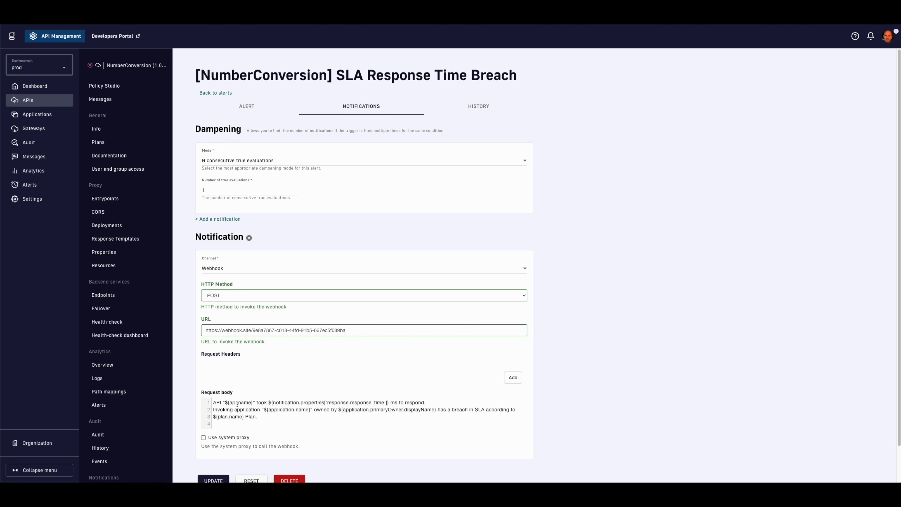
key("BackSpace")
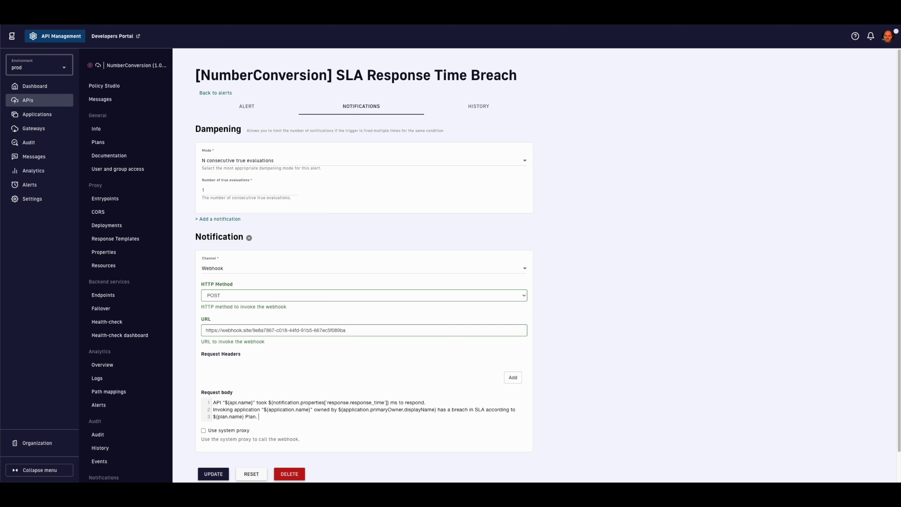
Step: Save the SLA Response Time Breach alert's webhook notification and view NumberConversion's backend endpoints
scroll(149, 439, "down", 1)
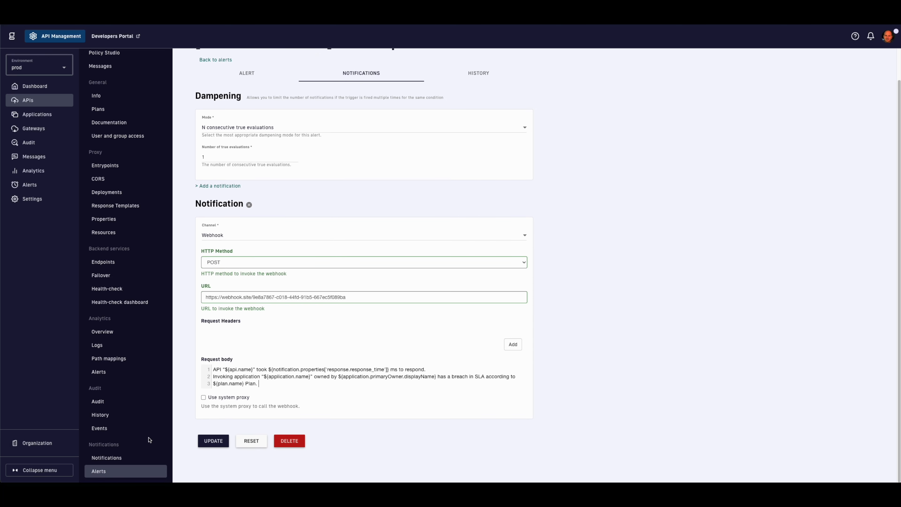
left_click(206, 443)
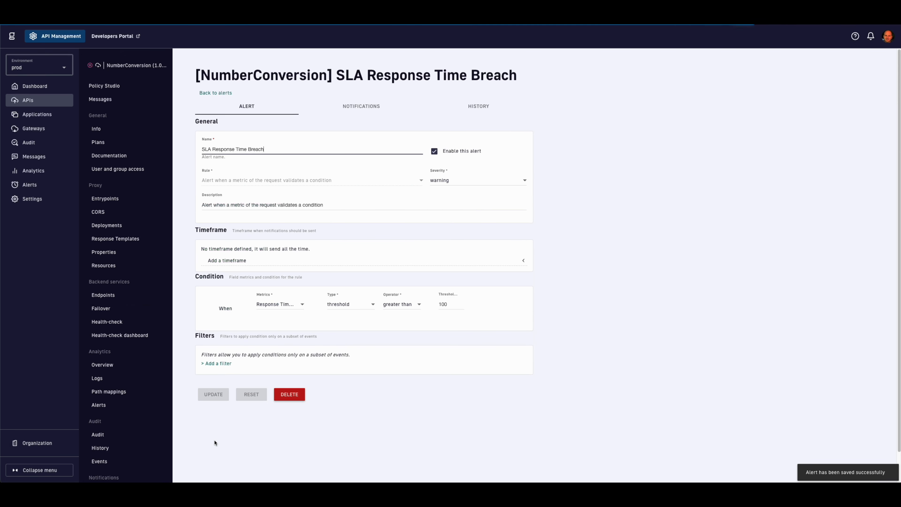
left_click(120, 297)
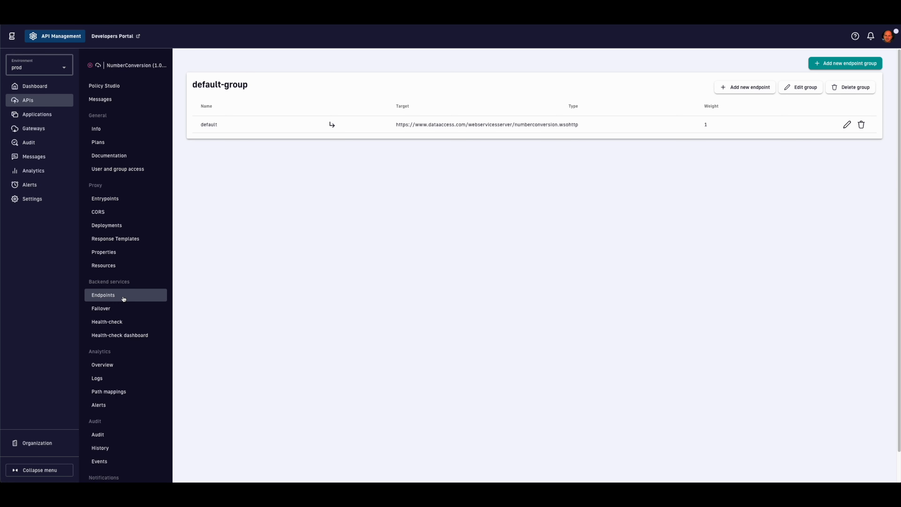
Step: Rename the default endpoint to dc-1 and save it
left_click(846, 124)
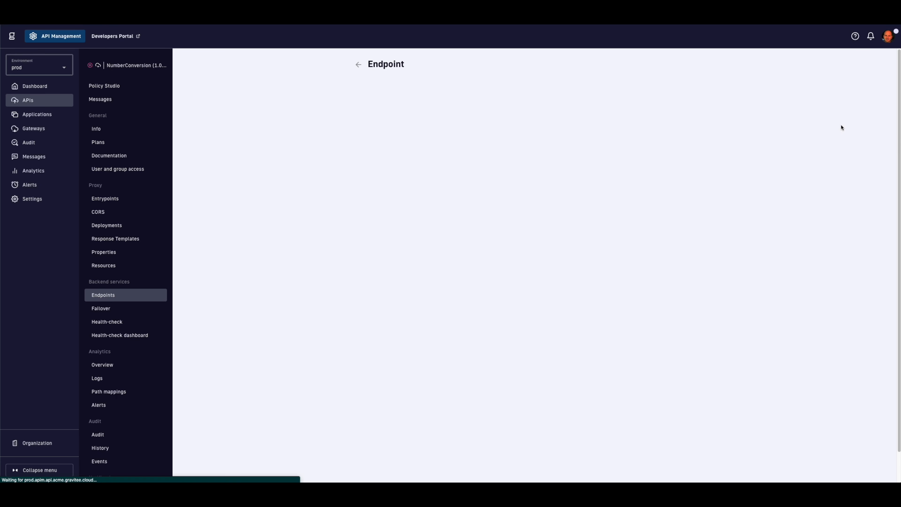
left_click(620, 122)
key("ctrl+a")
type("dc-")
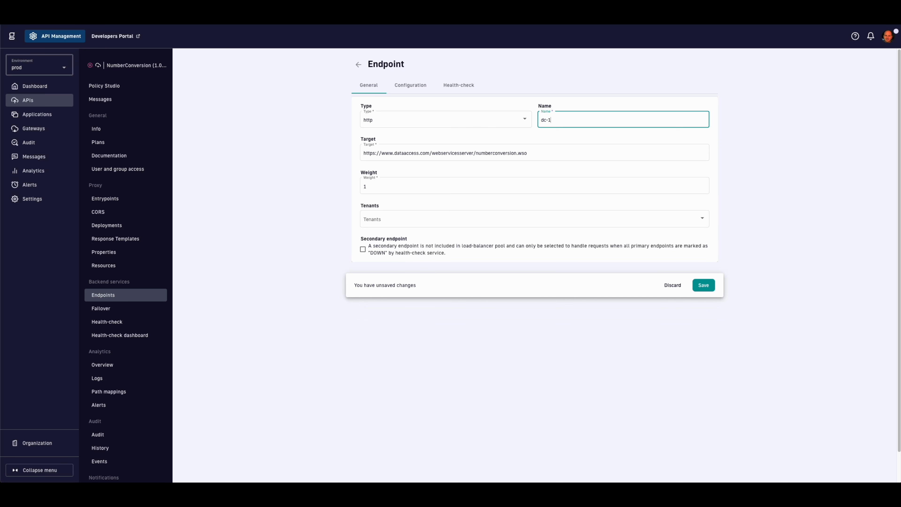
left_click(707, 286)
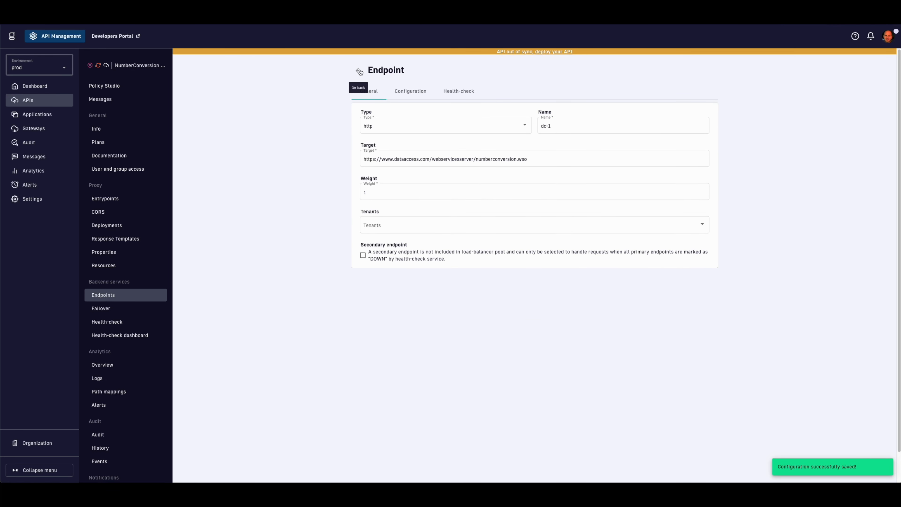
Step: Create endpoint dc-2 targeting the dataaccess-server2 URL with weight 1
left_click(359, 71)
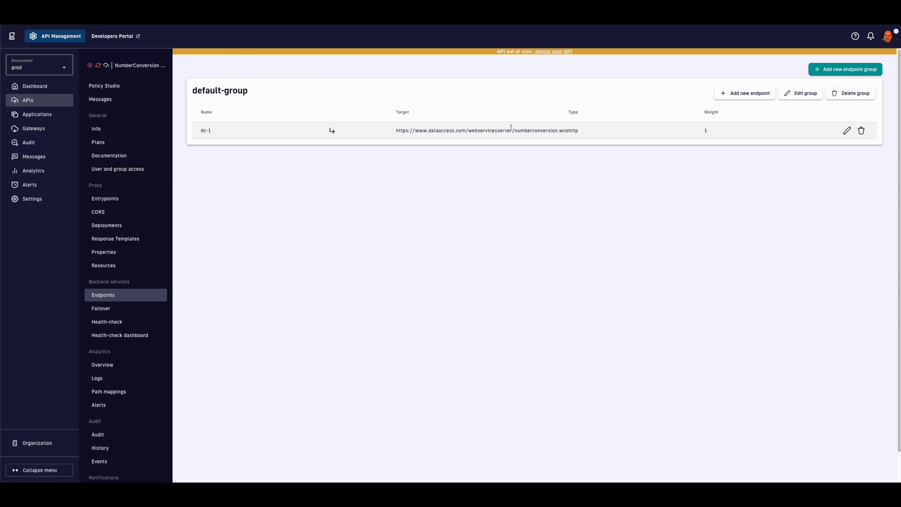
triple_click(511, 130)
key("ctrl+c")
left_click(754, 93)
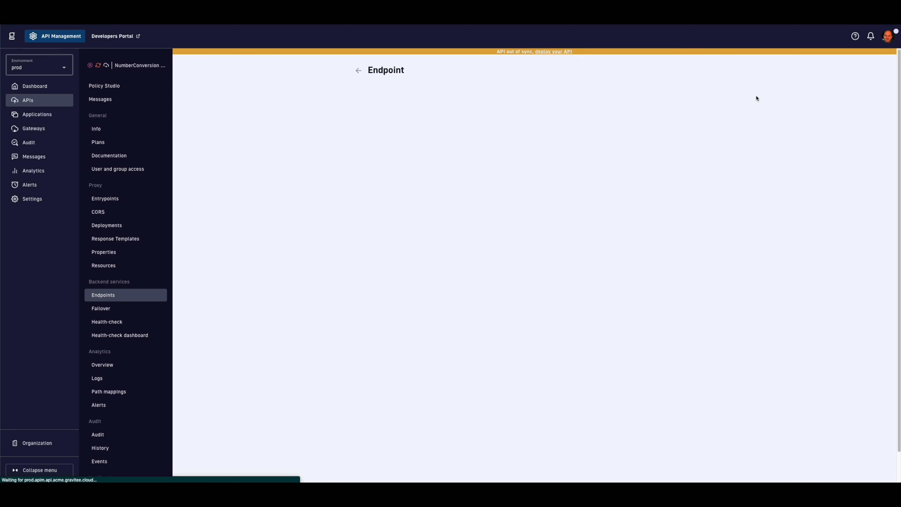
type("c-2")
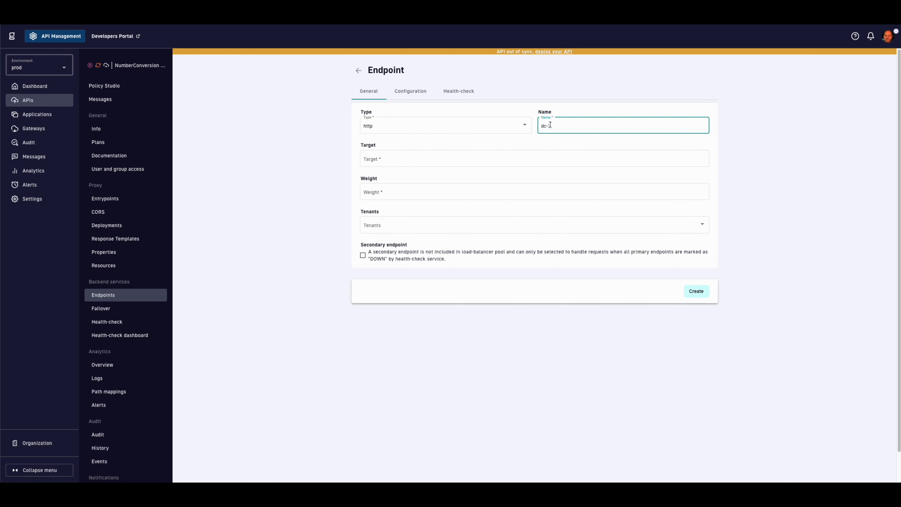
left_click(527, 161)
key("ctrl+v")
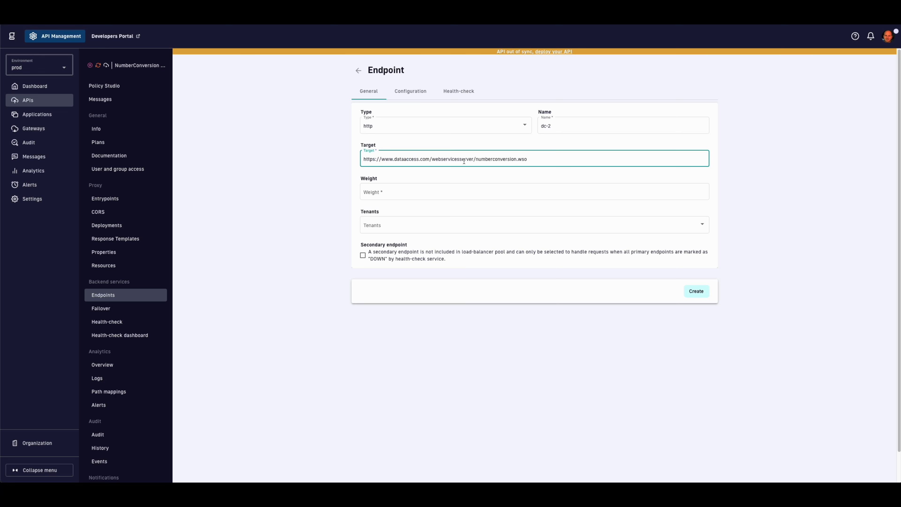
left_click(419, 159)
type("-server2")
left_click(485, 192)
type("1")
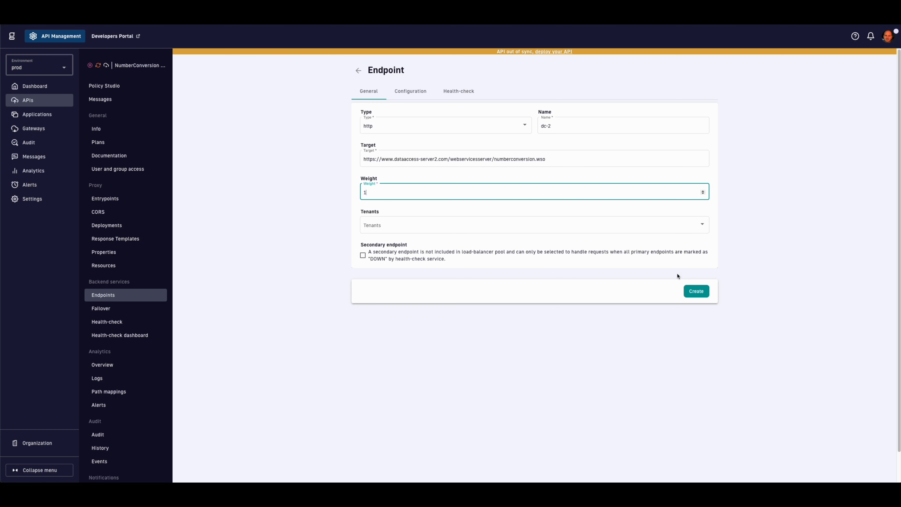
left_click(695, 292)
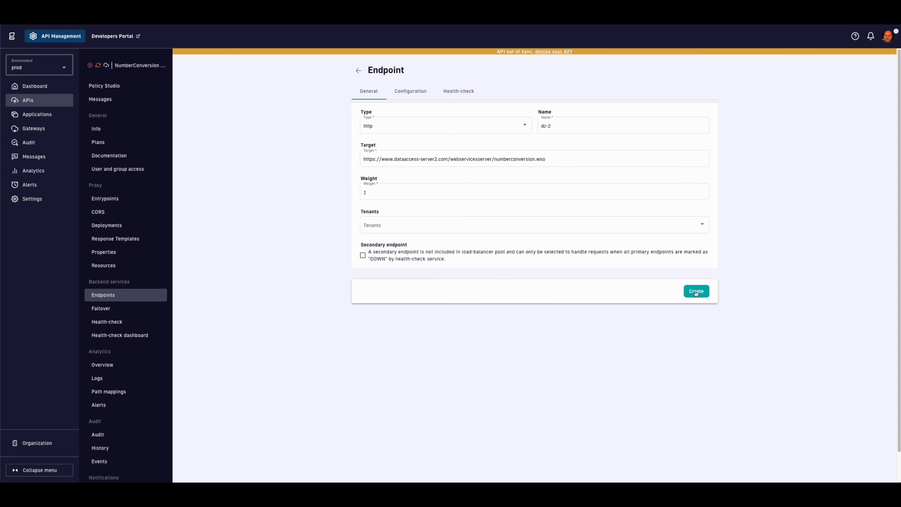
left_click(358, 71)
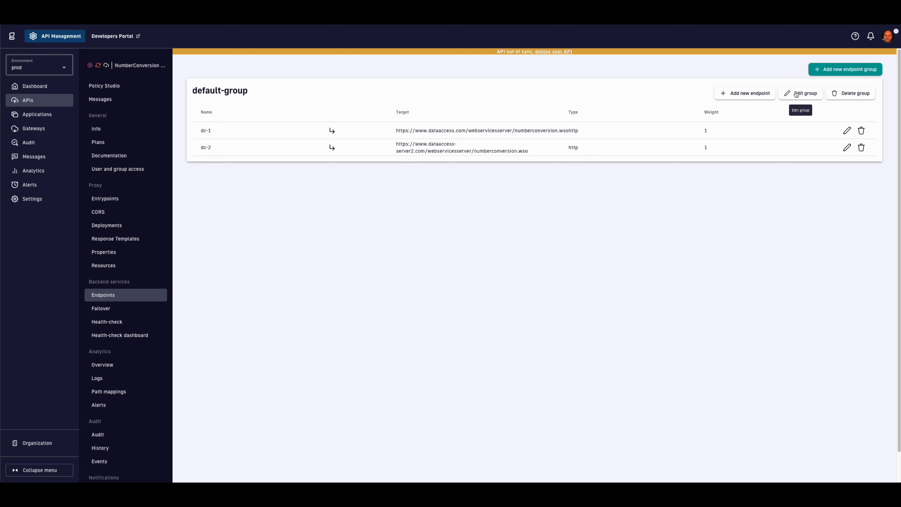
Step: Review the endpoint group's settings, keeping ROUND_ROBIN load balancing, and its HTTP configuration
left_click(796, 94)
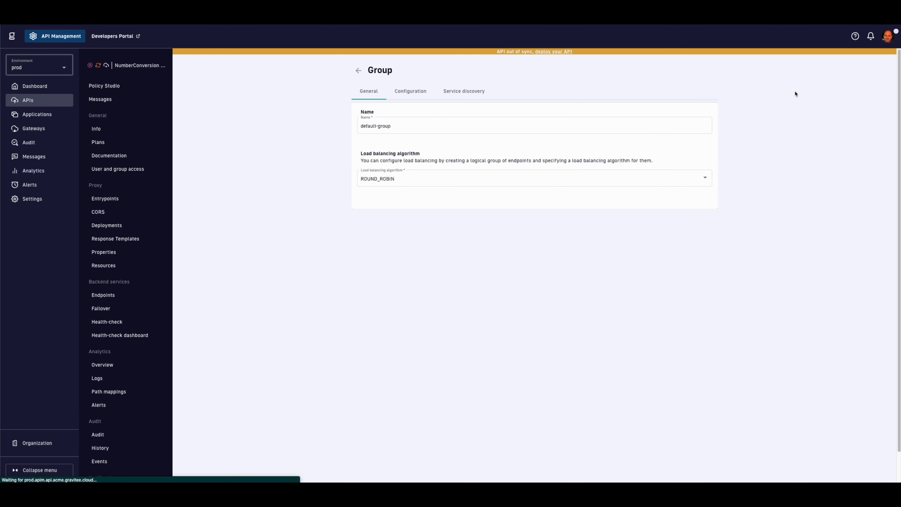
left_click(605, 180)
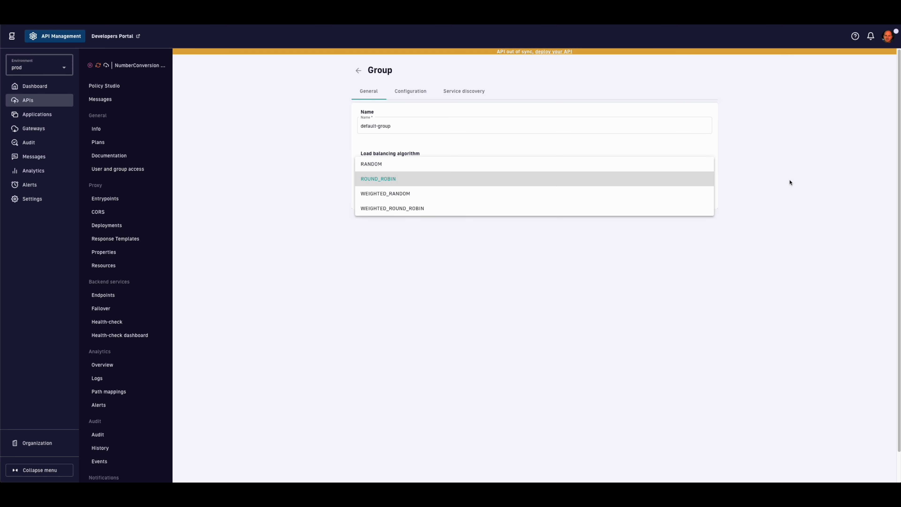
left_click(790, 183)
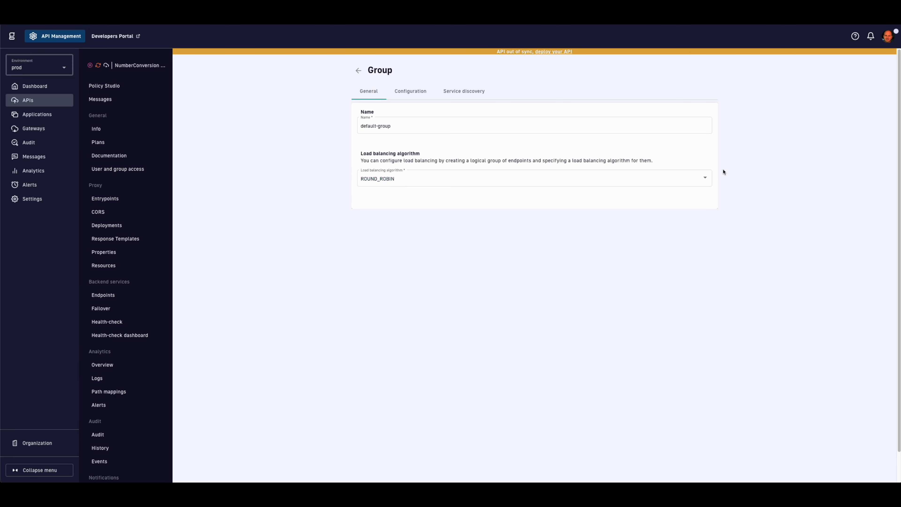
left_click(416, 93)
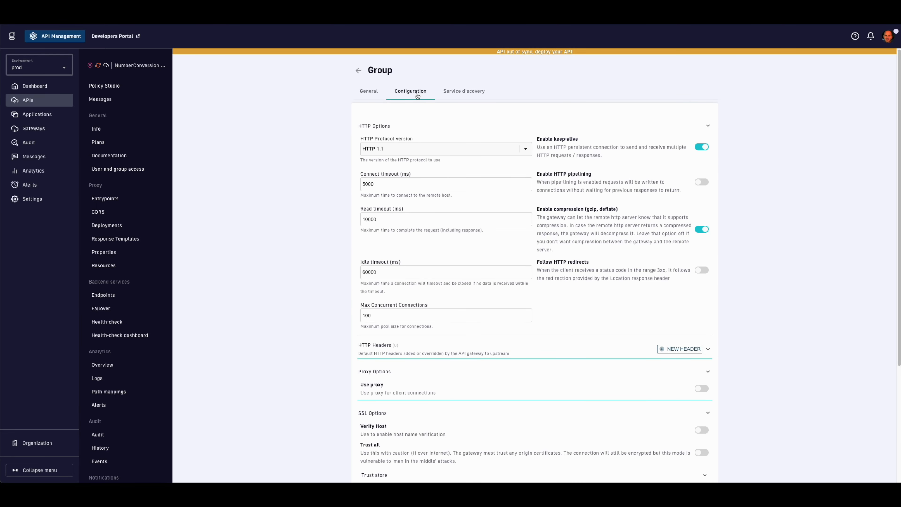
scroll(325, 159, "down", 5)
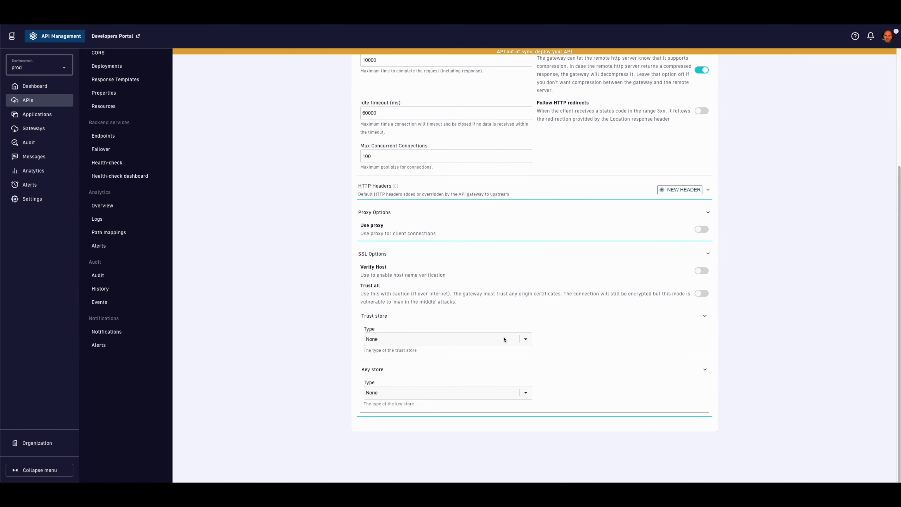
scroll(508, 339, "up", 5)
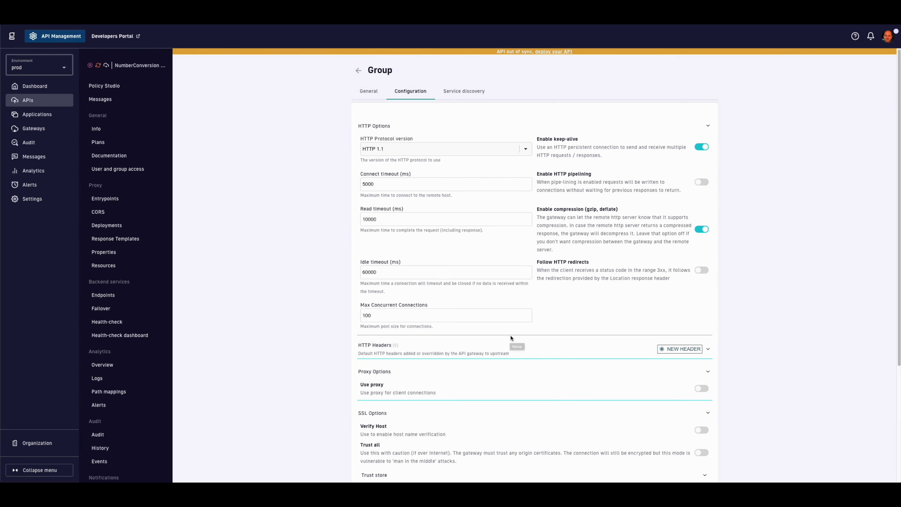
Step: Turn on service discovery for the group with Consul.io Service Discovery as the type
left_click(463, 99)
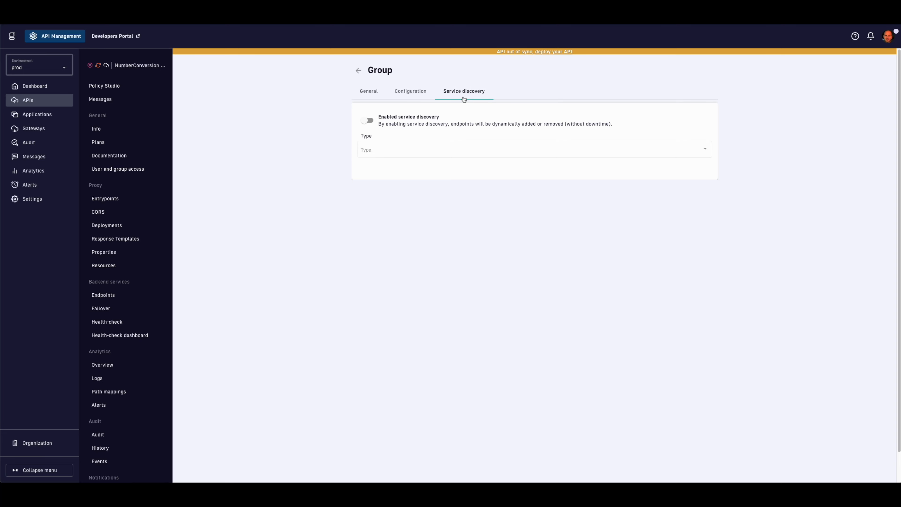
left_click(368, 120)
left_click(386, 151)
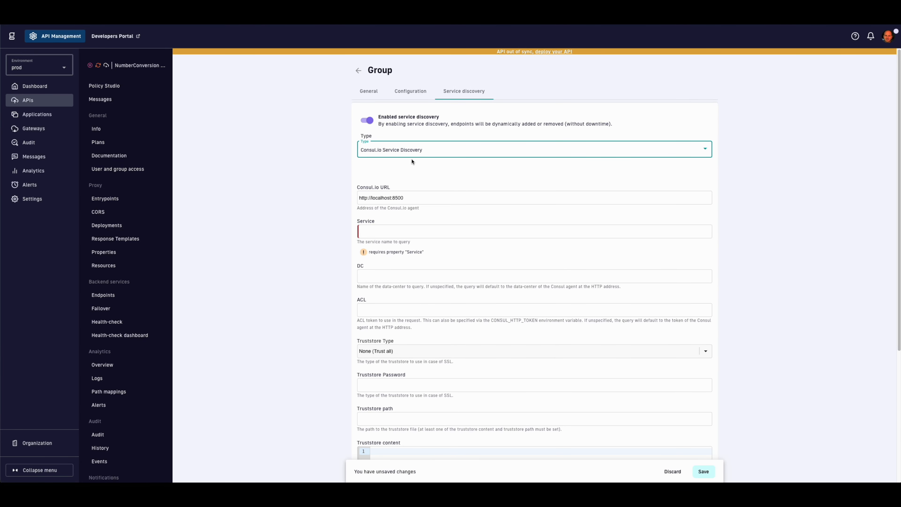
scroll(432, 170, "down", 3)
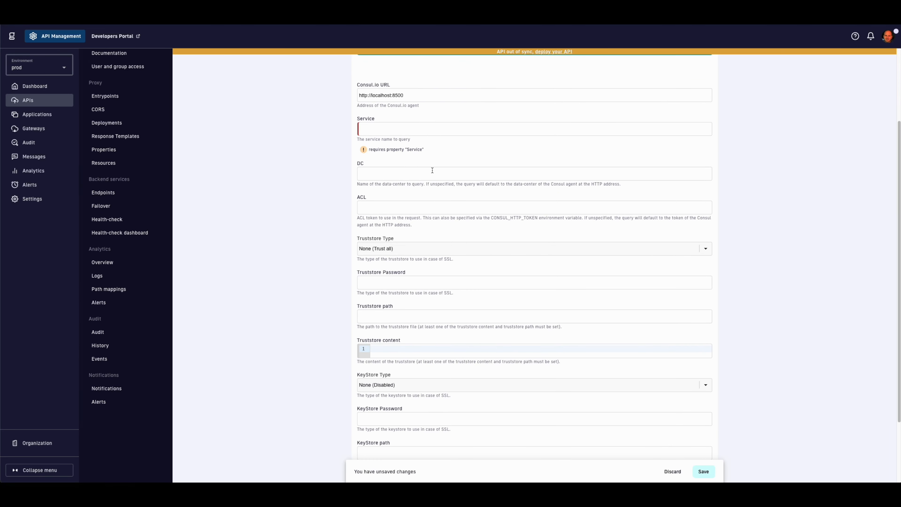
scroll(432, 170, "down", 3)
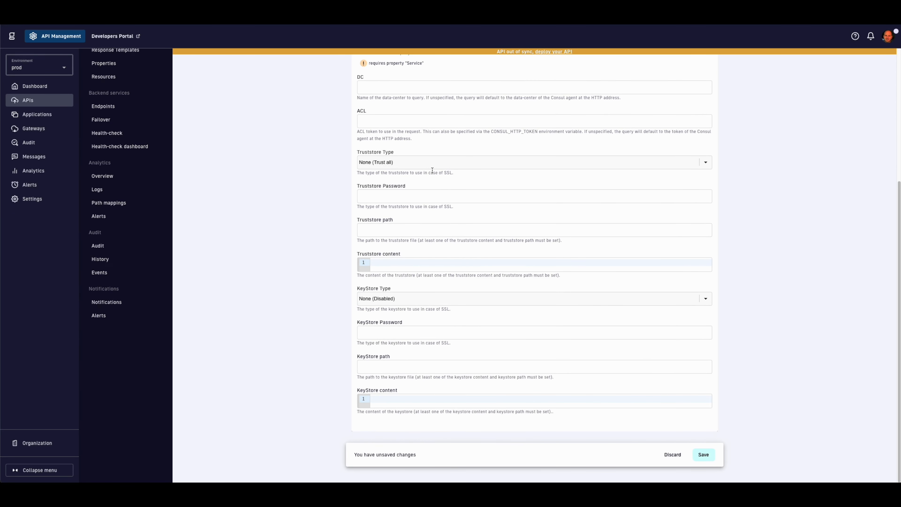
scroll(433, 170, "up", 6)
Step: Delete the dc-2 endpoint from default-group
left_click(359, 70)
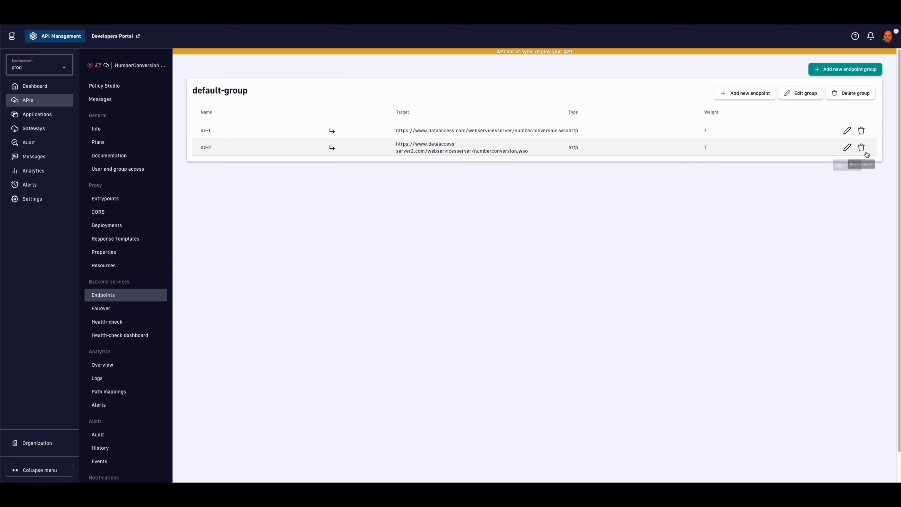
left_click(862, 147)
left_click(523, 272)
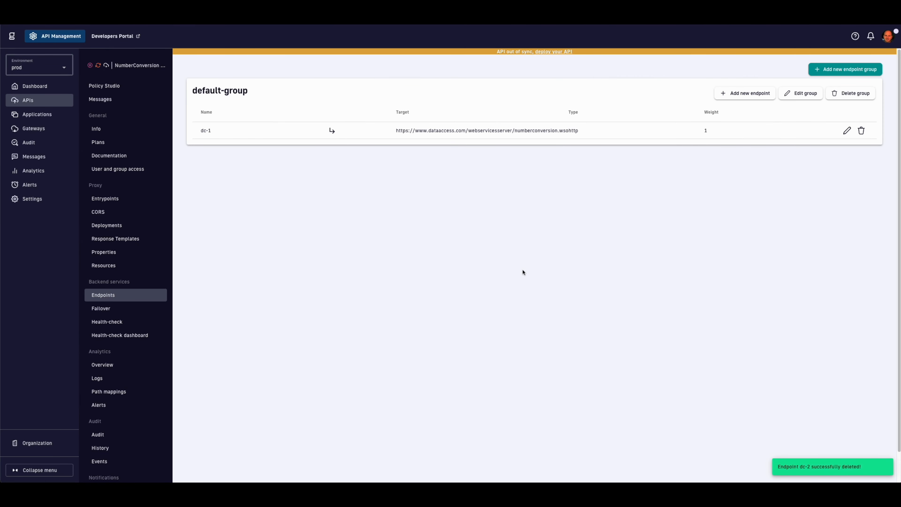
Step: Enable a once-a-minute health-check using POST on path / and save it
left_click(141, 322)
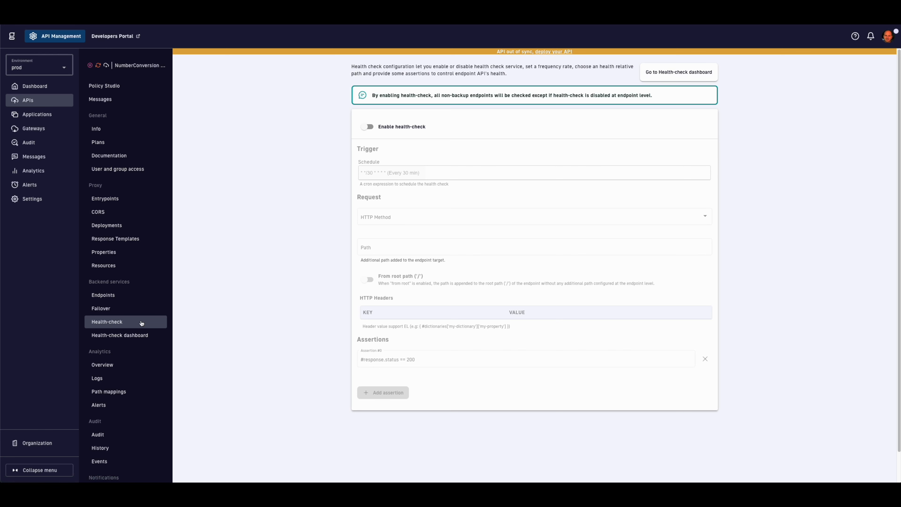
left_click(368, 127)
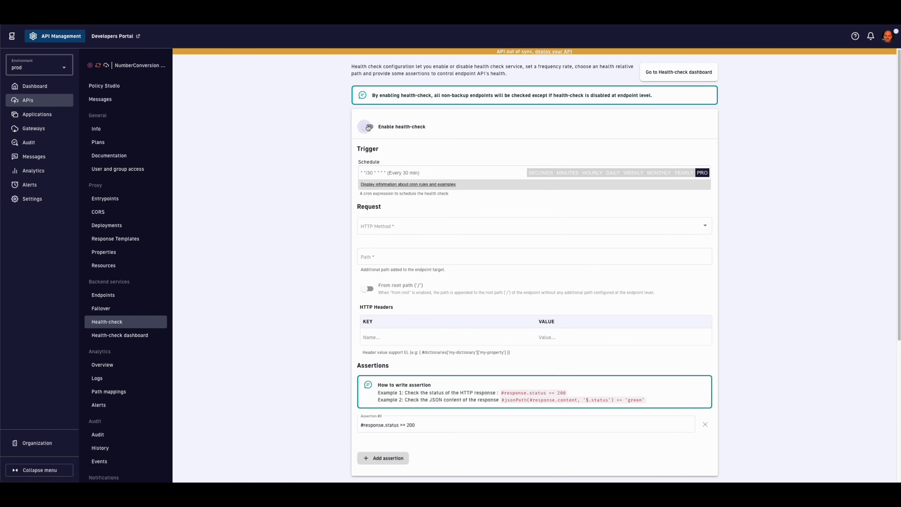
left_click(570, 174)
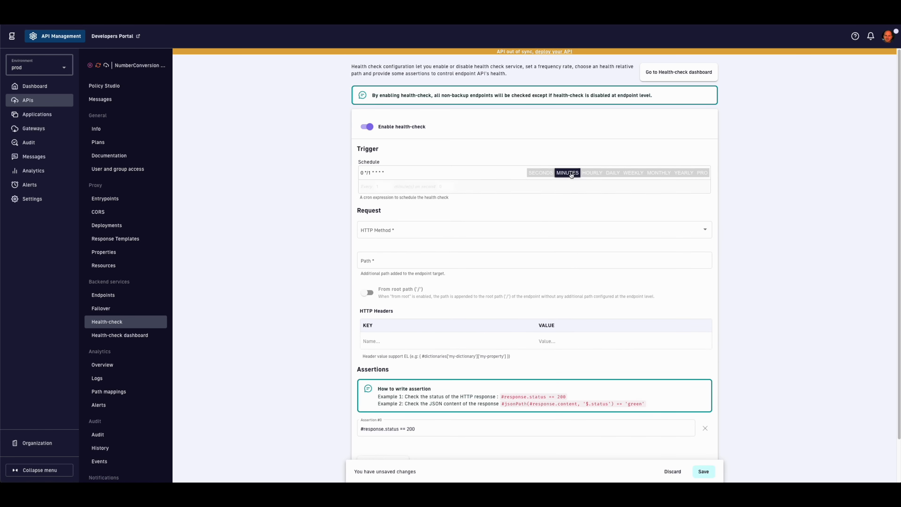
scroll(452, 209, "down", 1)
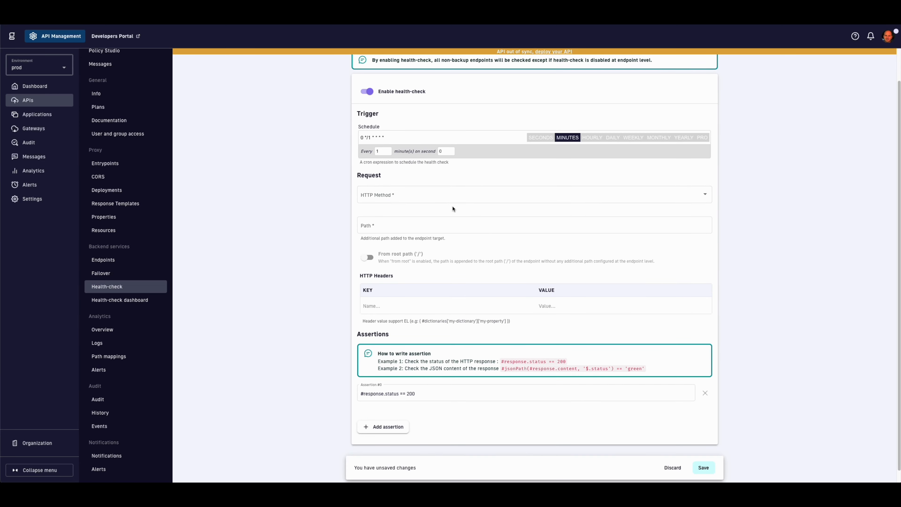
left_click(441, 195)
left_click(425, 209)
left_click(436, 226)
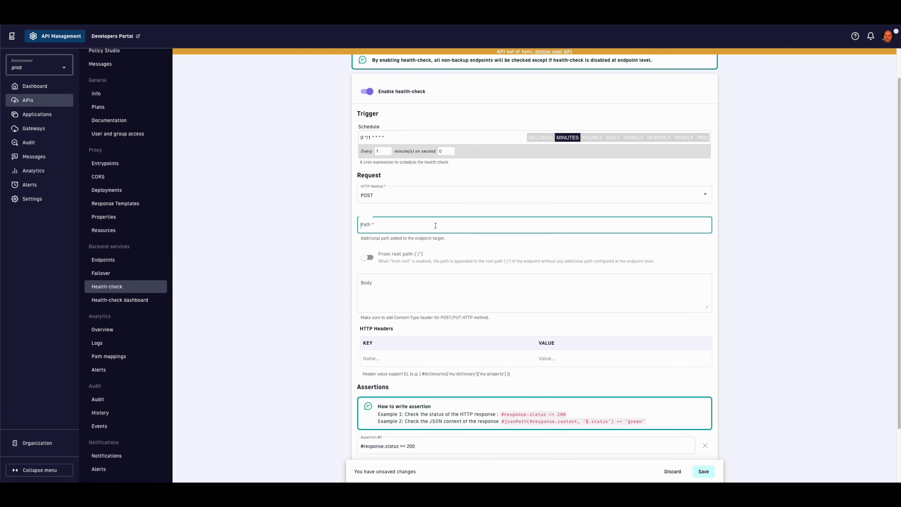
type("/")
scroll(418, 276, "down", 3)
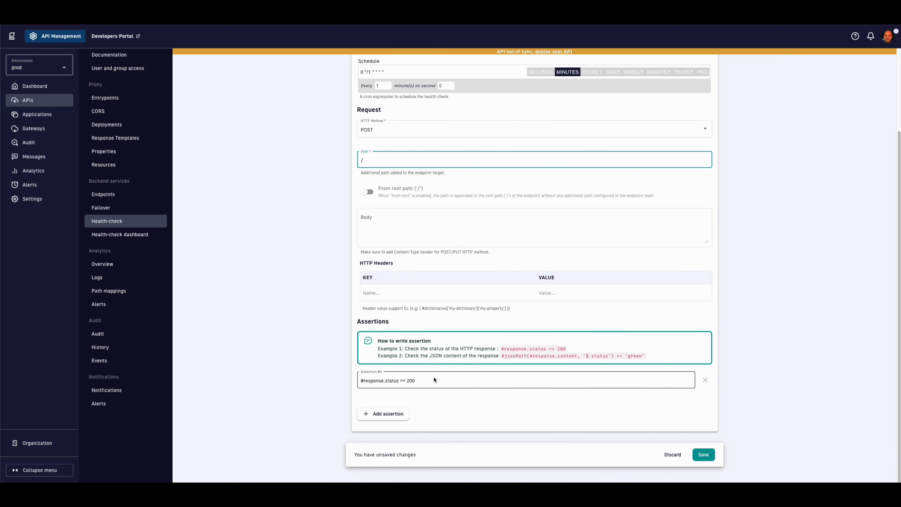
left_click(702, 455)
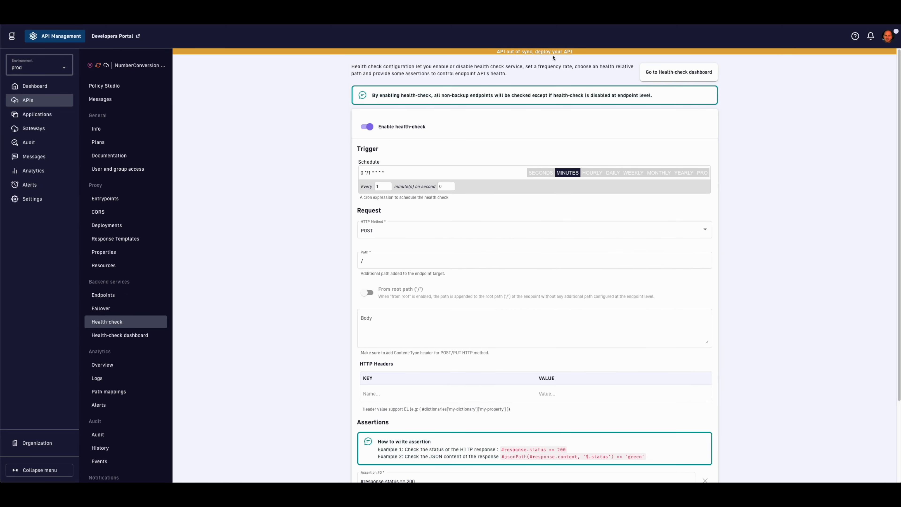
Step: Deploy the out-of-sync NumberConversion API and view its Info page
left_click(554, 52)
left_click(544, 309)
left_click(122, 132)
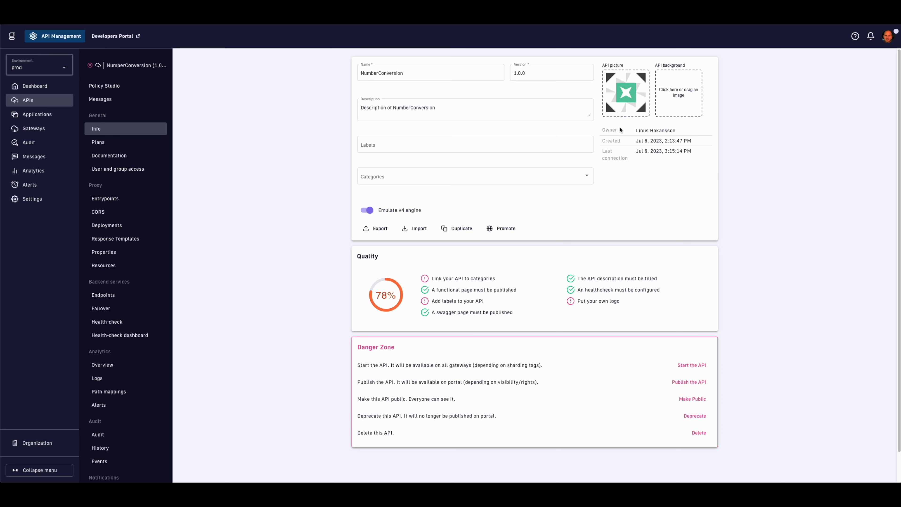
Step: Set the API picture to img_545341, add label Public and category Partner, and save
left_click(626, 101)
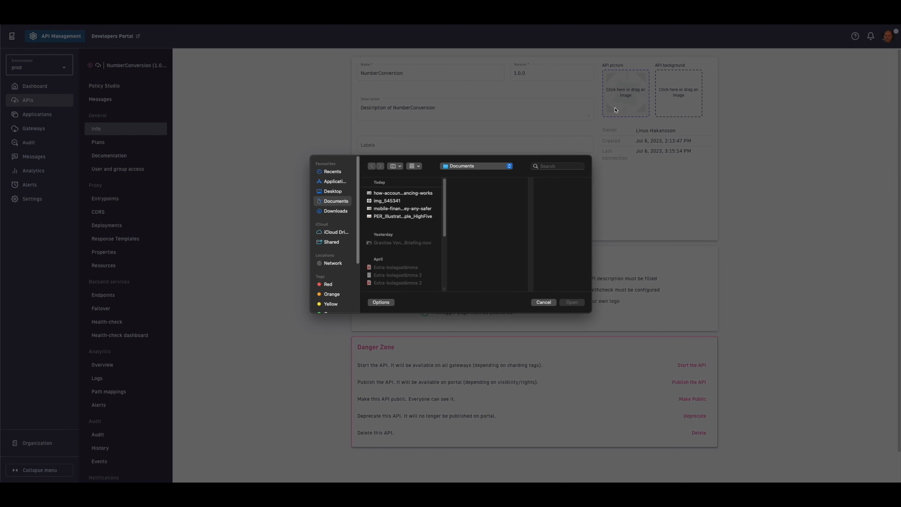
left_click(385, 202)
double_click(385, 201)
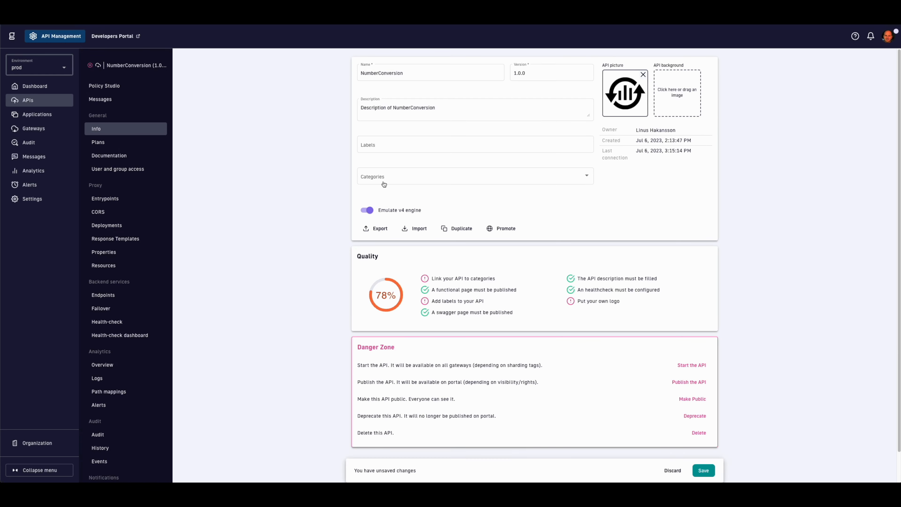
left_click(382, 146)
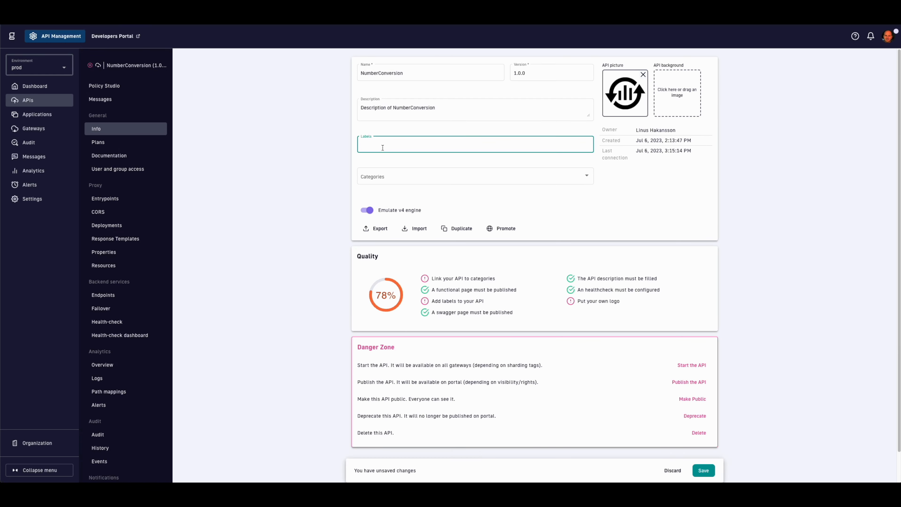
type("Public")
key("Return")
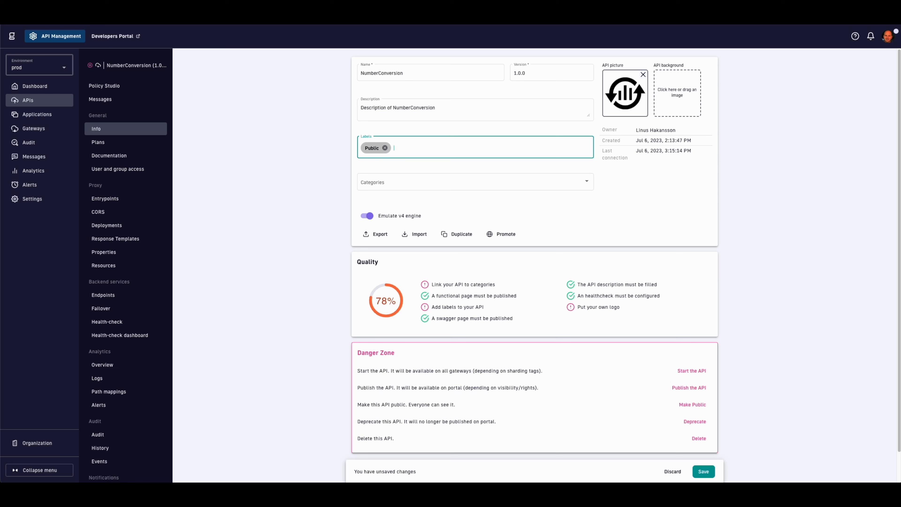
left_click(403, 182)
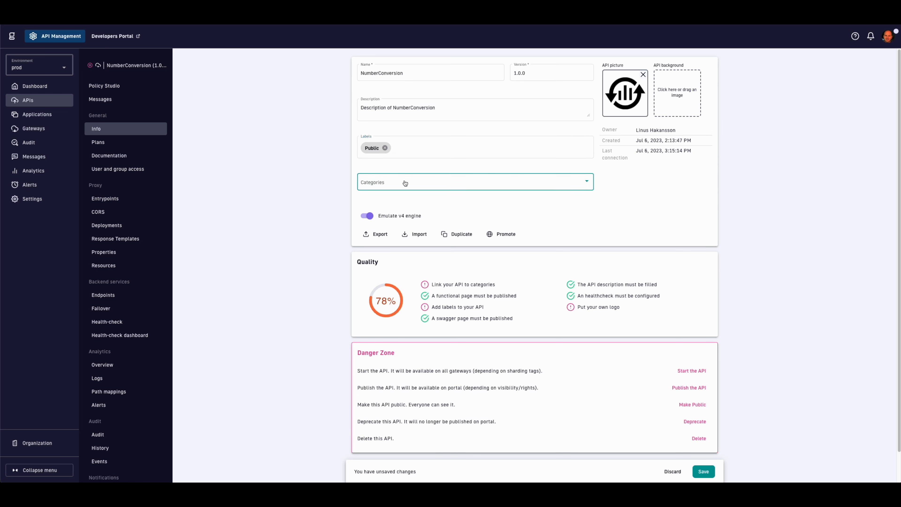
left_click(400, 216)
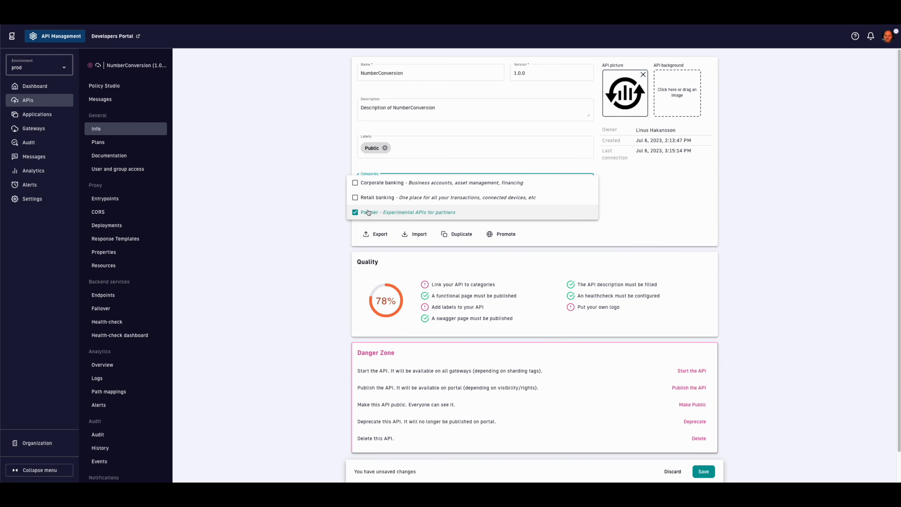
left_click(329, 210)
left_click(703, 471)
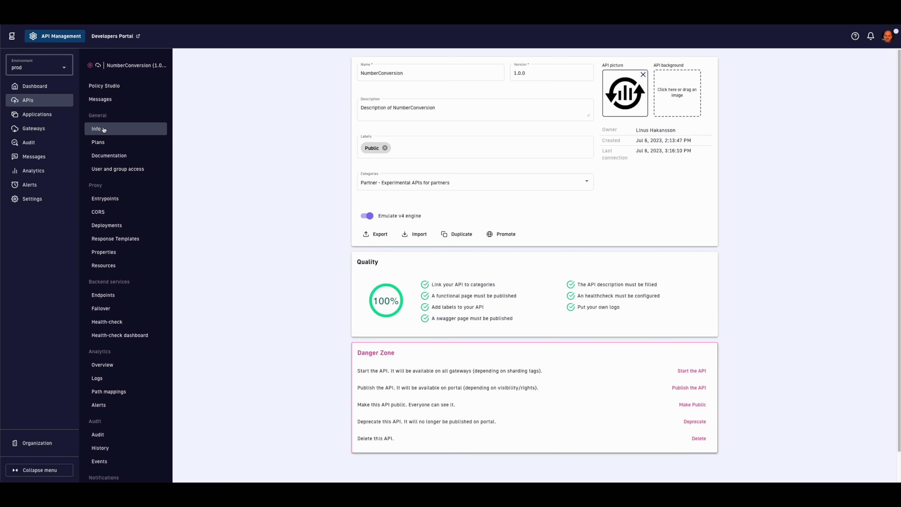
left_click(133, 158)
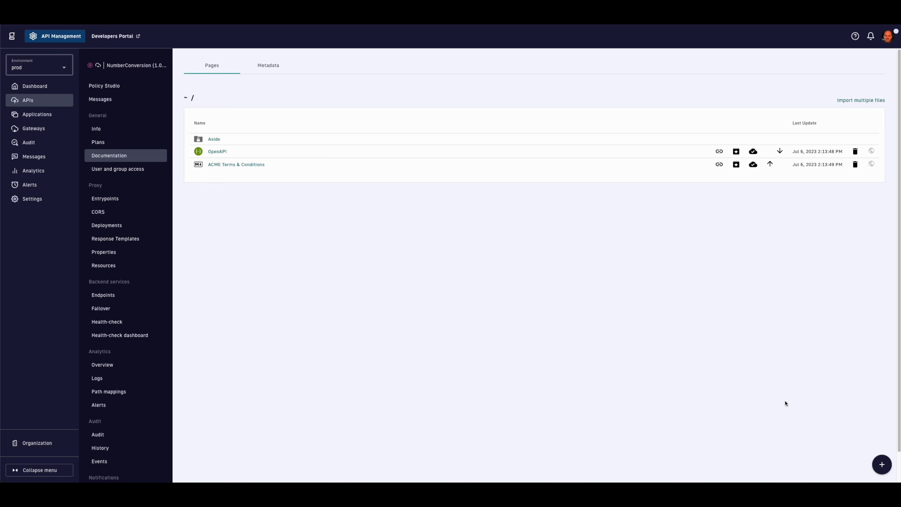
left_click(882, 464)
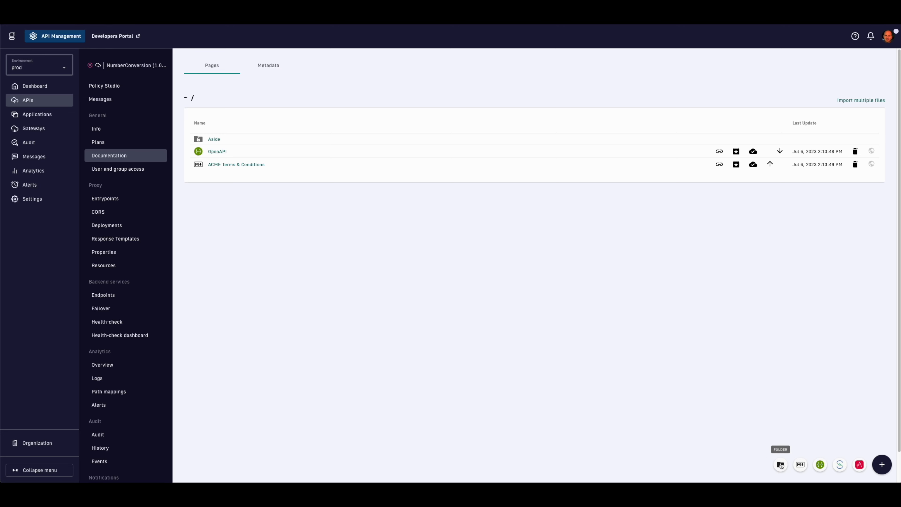
left_click(616, 346)
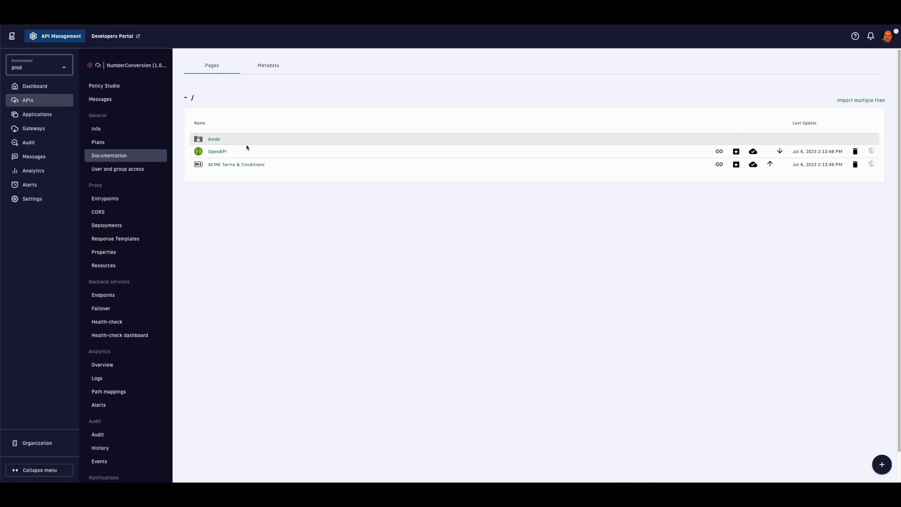
left_click(214, 152)
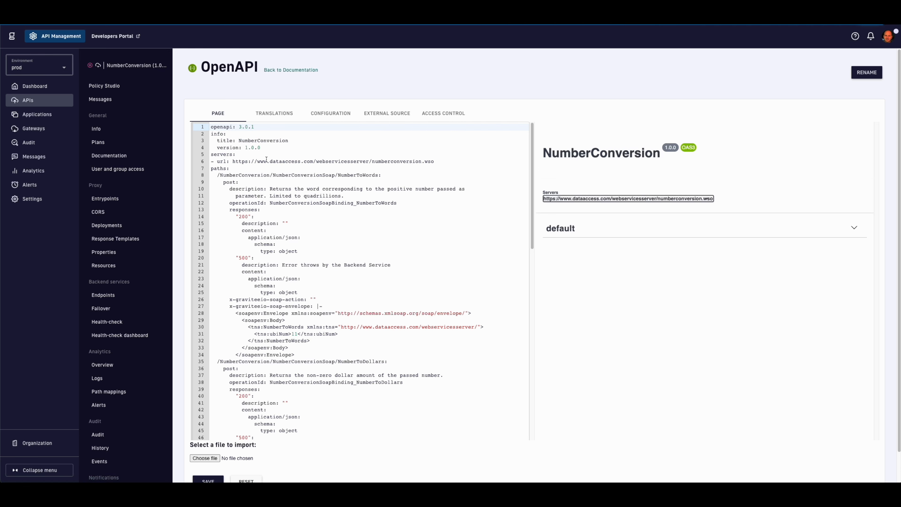
left_click(621, 248)
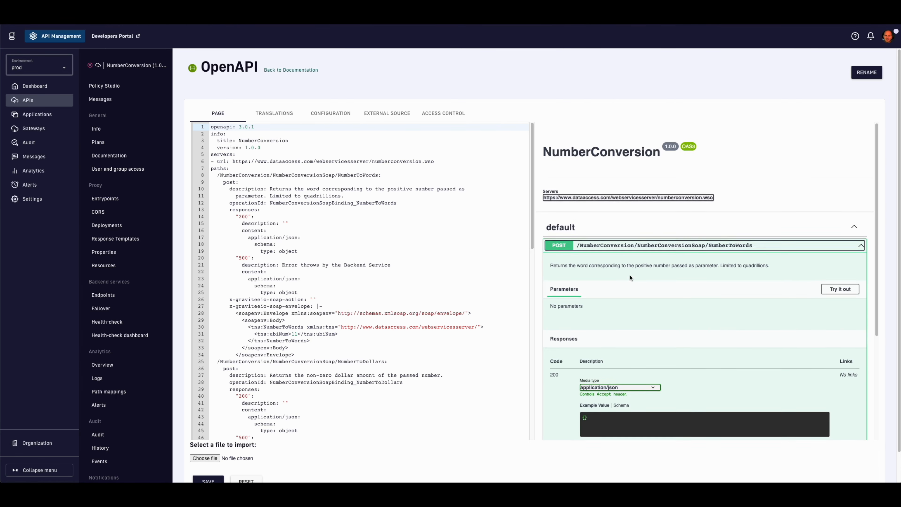
scroll(632, 281, "down", 4)
scroll(632, 281, "up", 4)
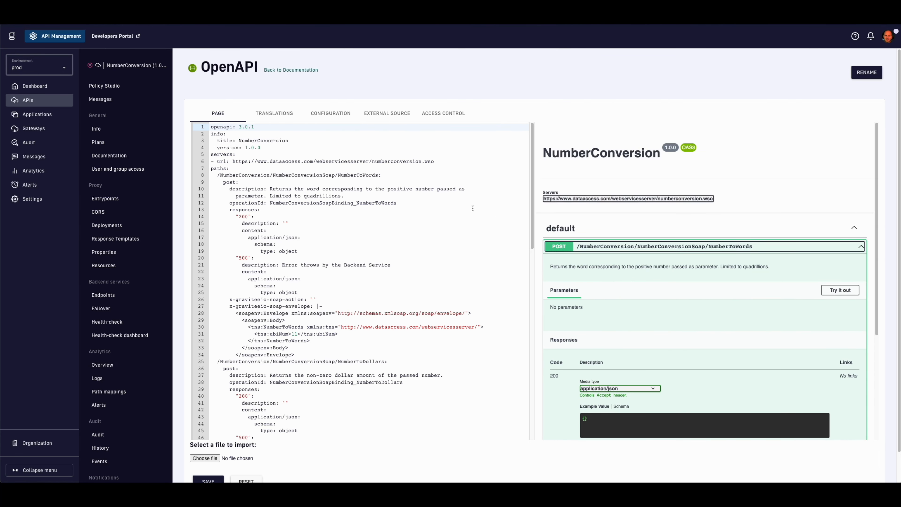
left_click(288, 117)
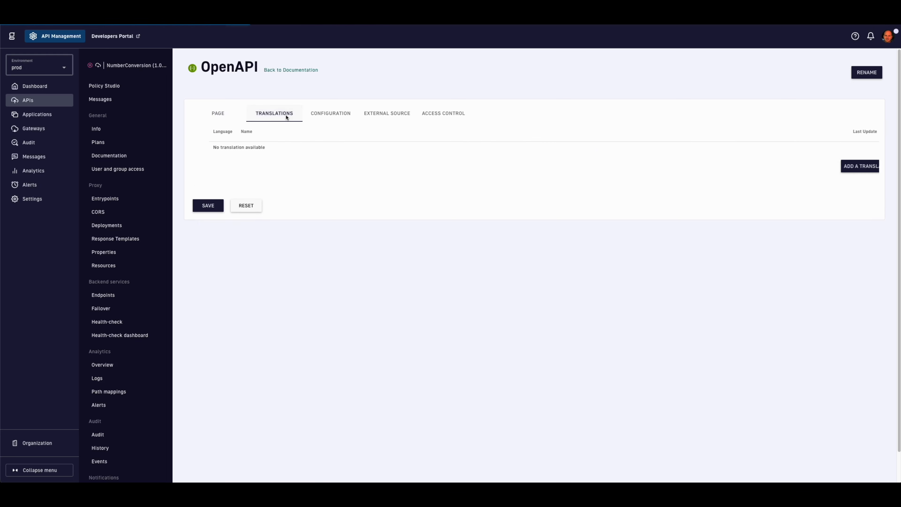
left_click(327, 115)
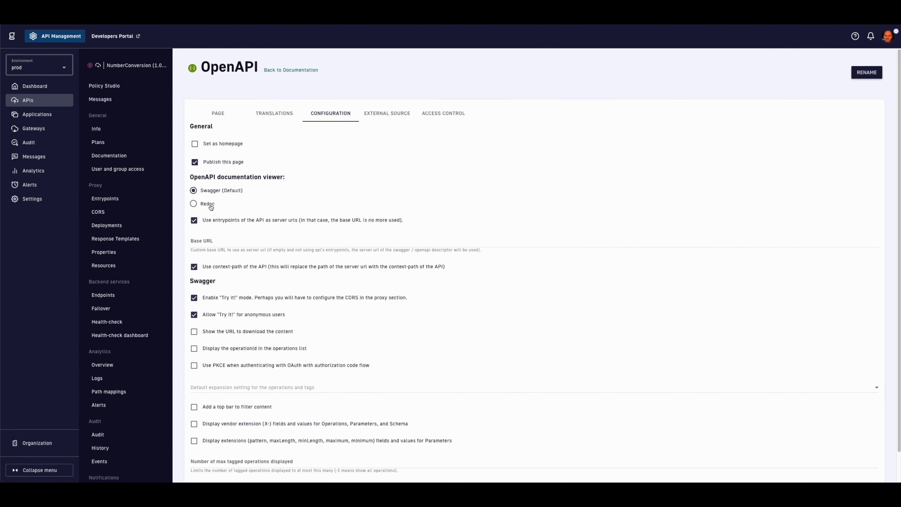
left_click(208, 205)
left_click(213, 192)
scroll(257, 247, "down", 2)
scroll(257, 246, "up", 2)
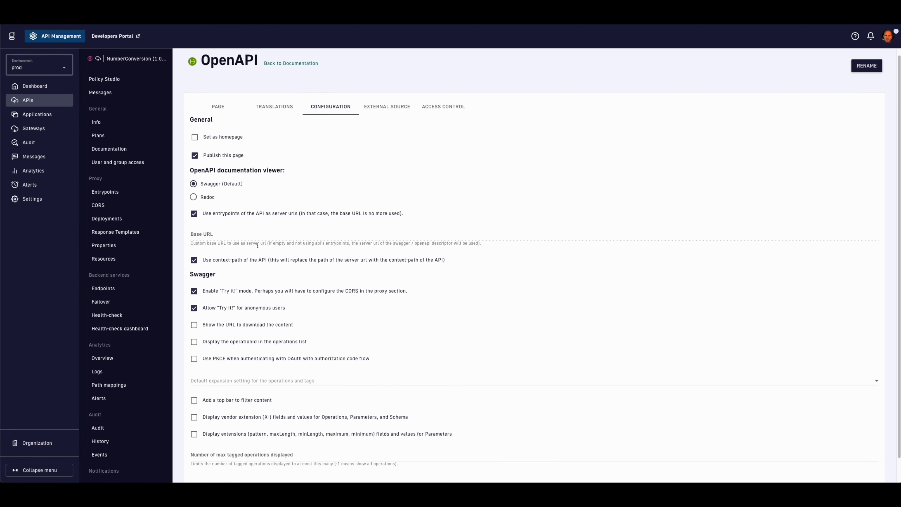
left_click(390, 108)
left_click(300, 138)
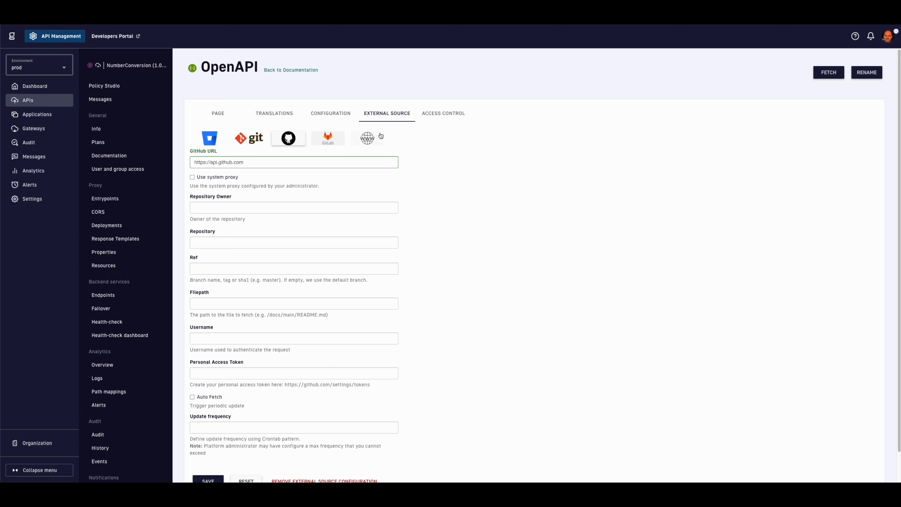
left_click(439, 116)
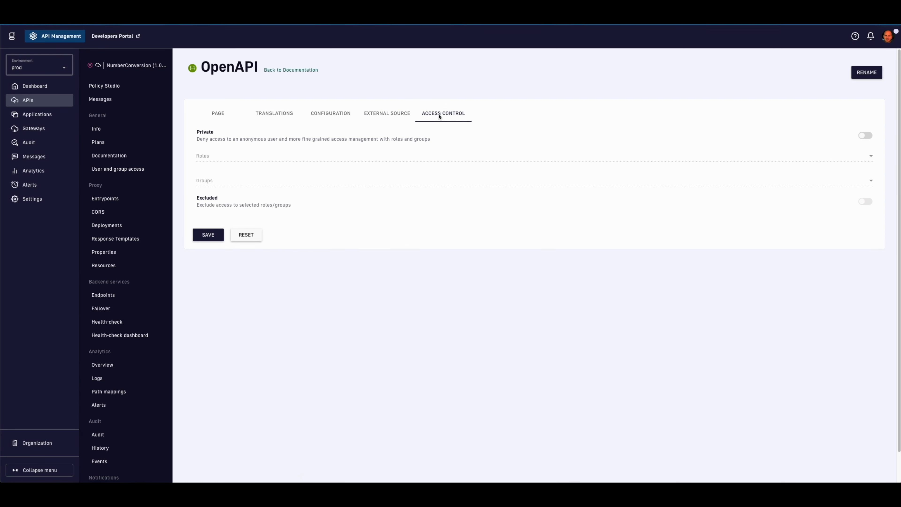
left_click(304, 70)
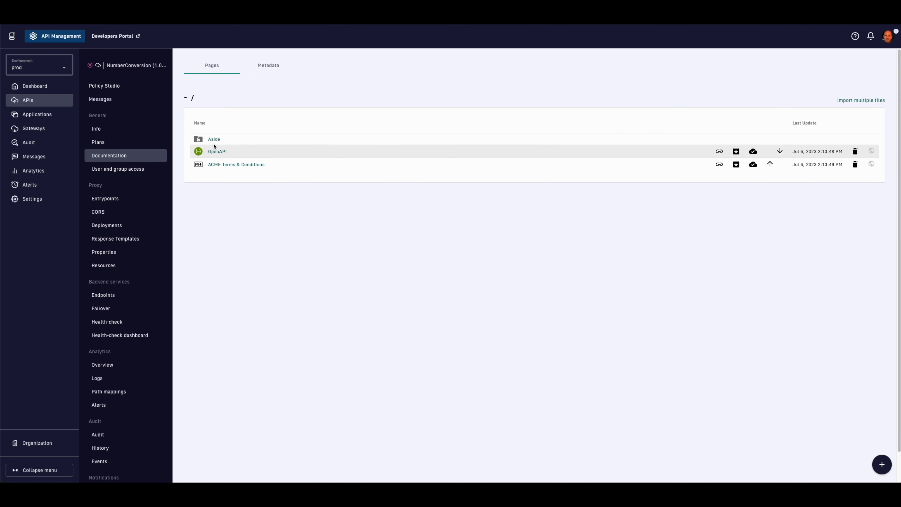
Step: On NumberConversion's Info page, start duplicating the API, then cancel it
left_click(129, 129)
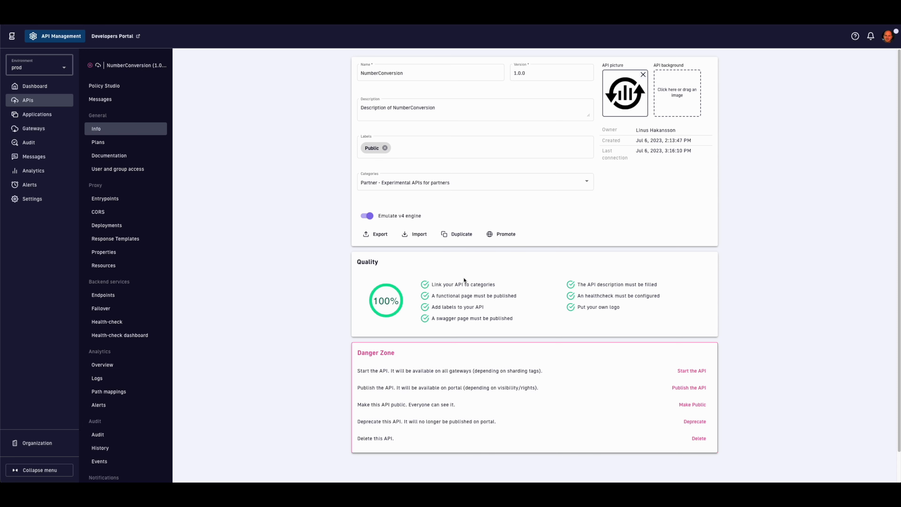
left_click(457, 235)
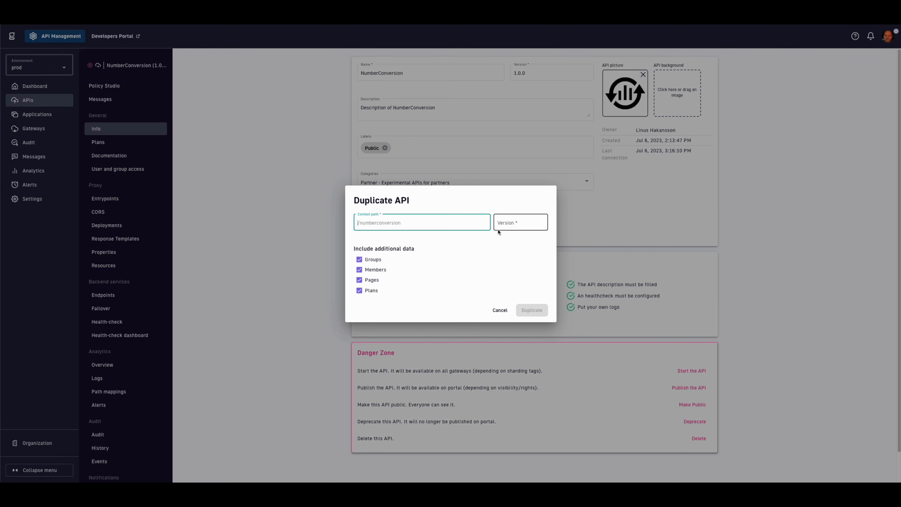
left_click(500, 311)
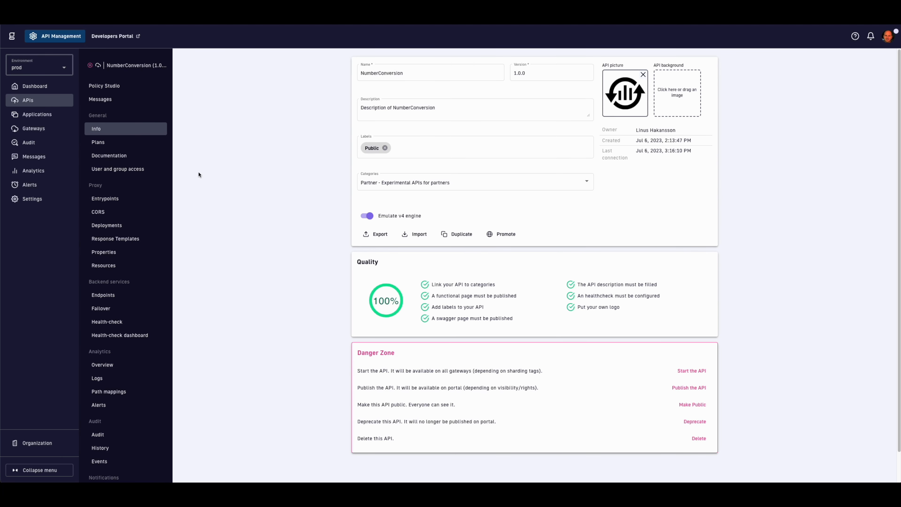
Step: Start the API, add the Public consumers group to its access, and publish it
left_click(681, 370)
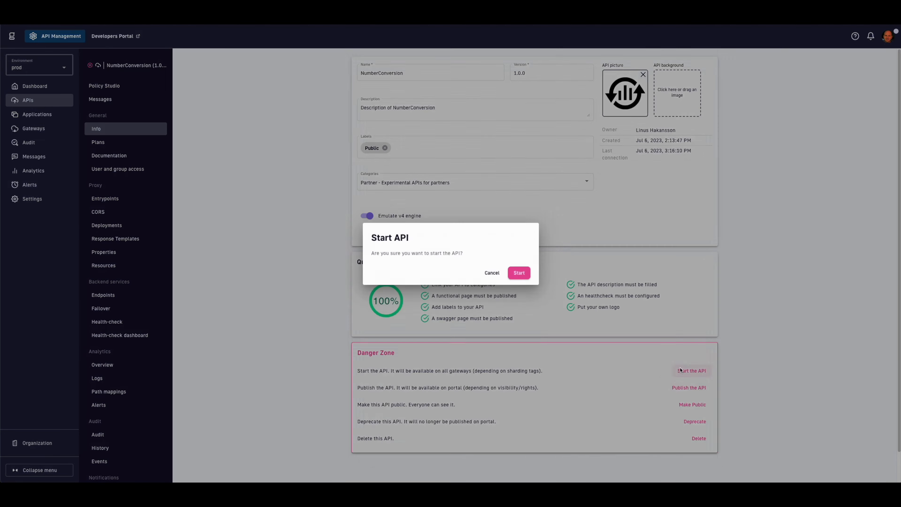
left_click(524, 274)
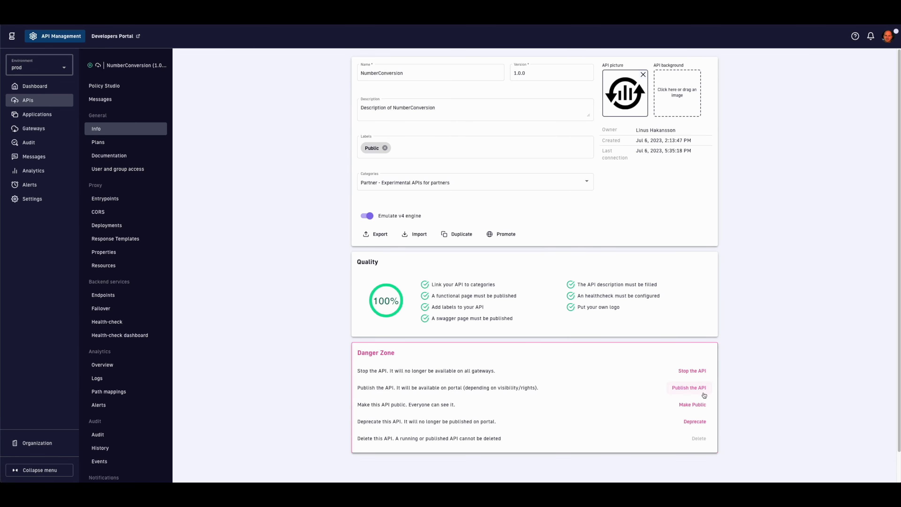
left_click(121, 168)
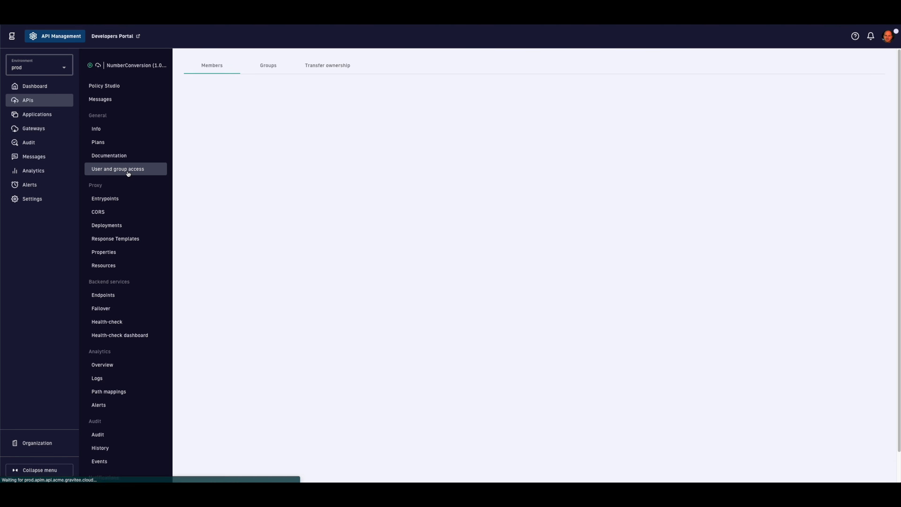
left_click(263, 71)
left_click(382, 105)
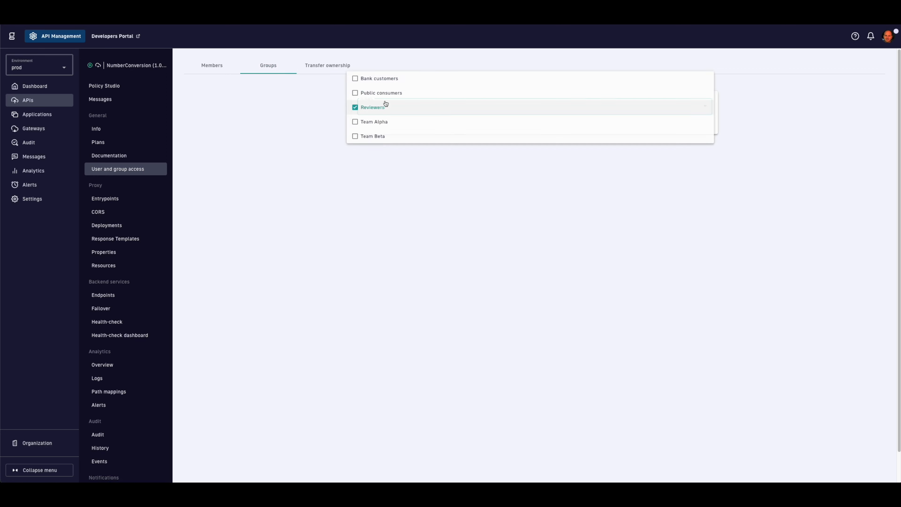
left_click(381, 92)
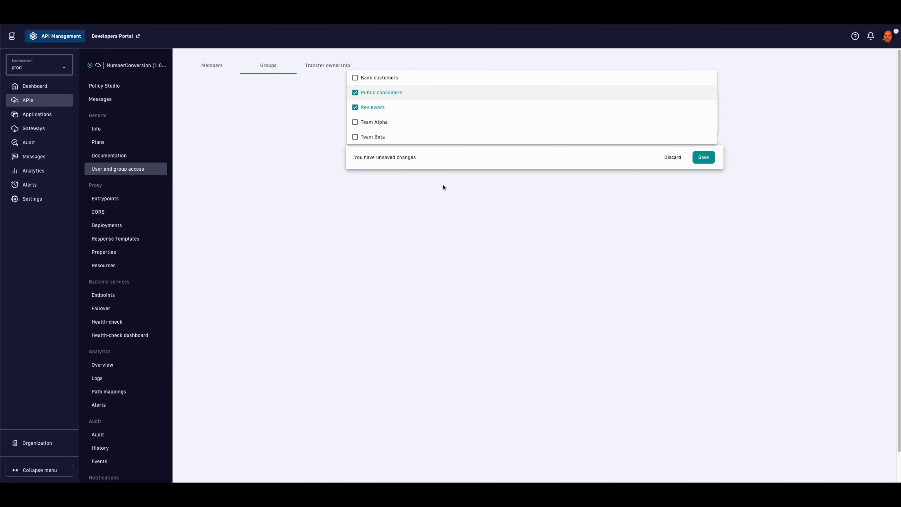
left_click(702, 158)
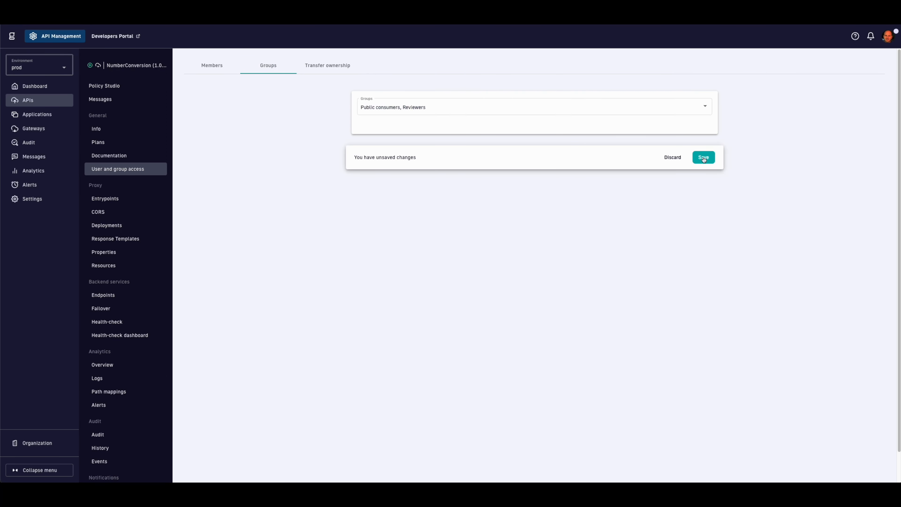
left_click(112, 130)
left_click(691, 387)
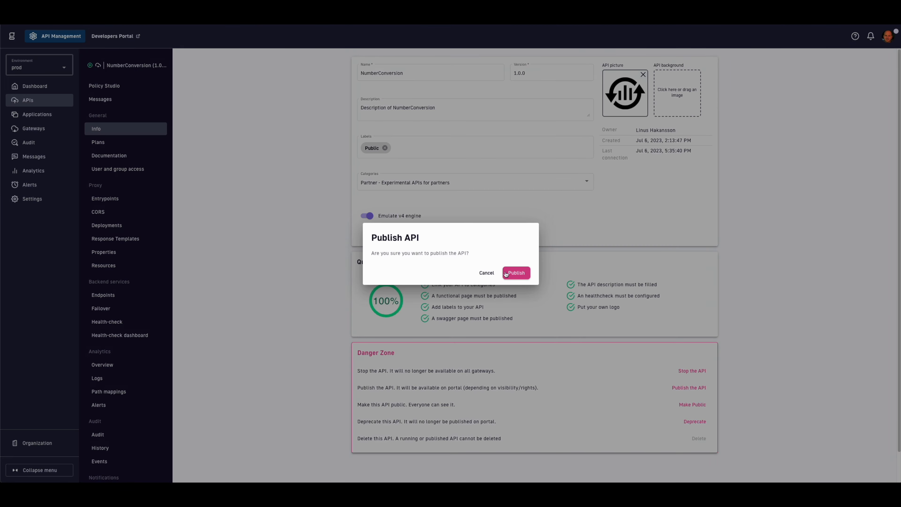
left_click(514, 269)
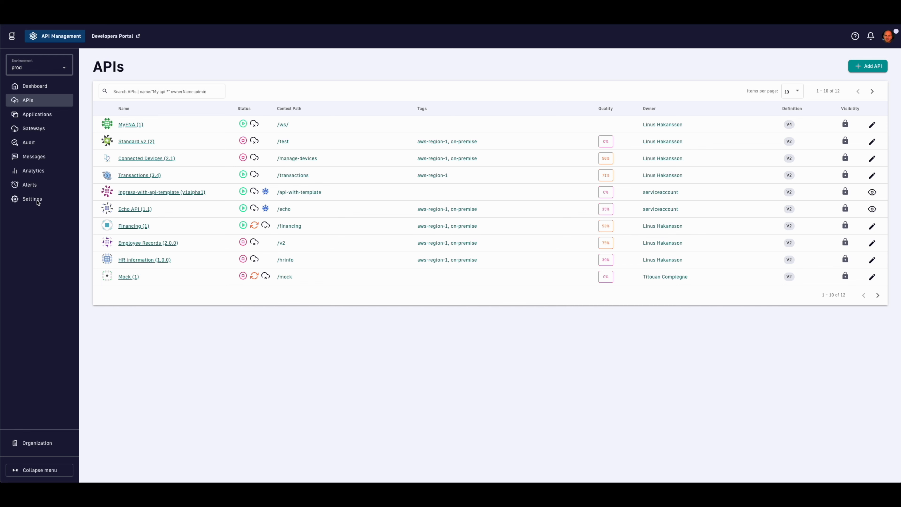
Step: Browse the portal documentation's Header folder, then go to the portal Theme settings
left_click(37, 201)
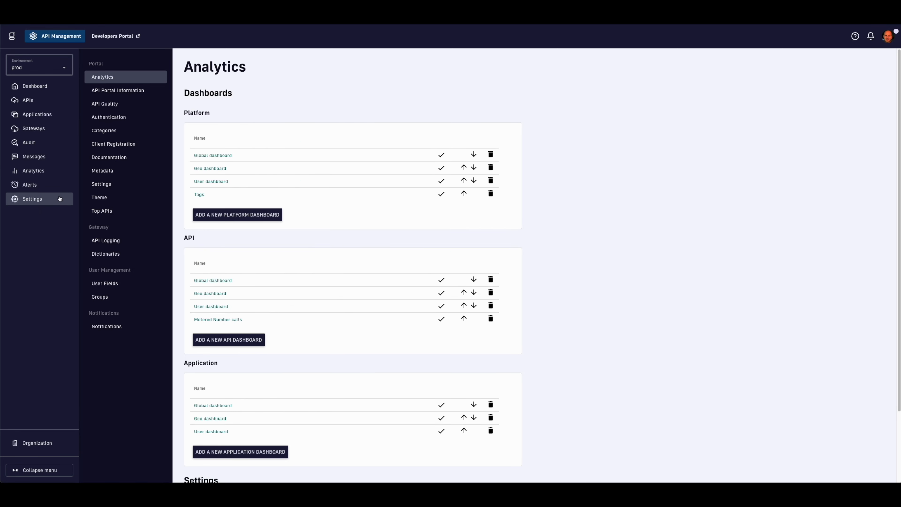
left_click(105, 160)
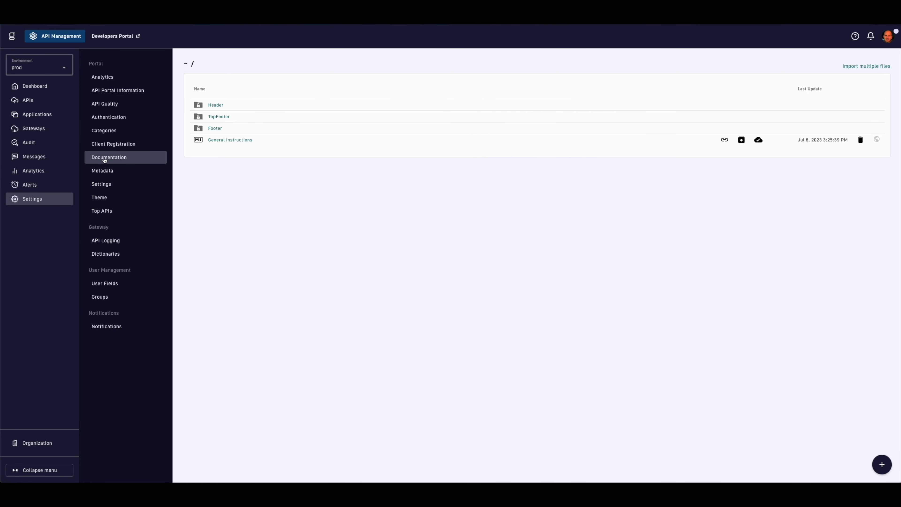
mouse_move(882, 461)
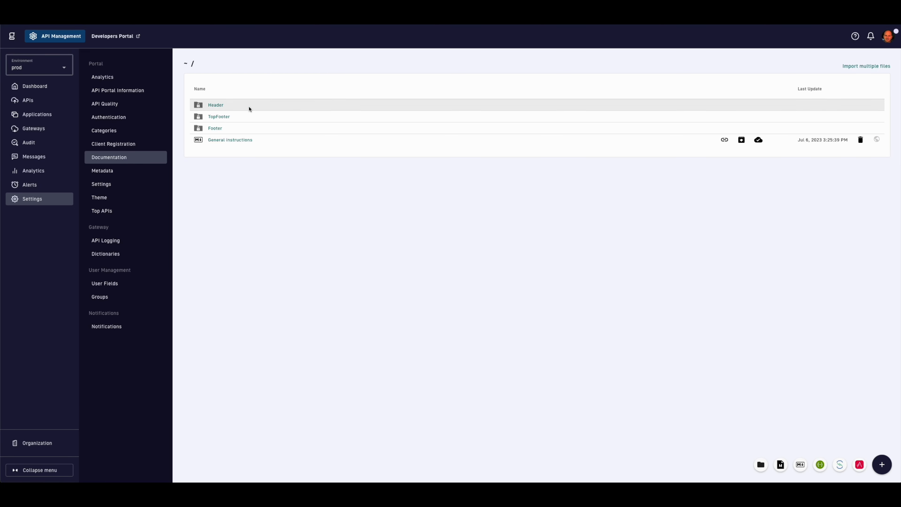
left_click(214, 108)
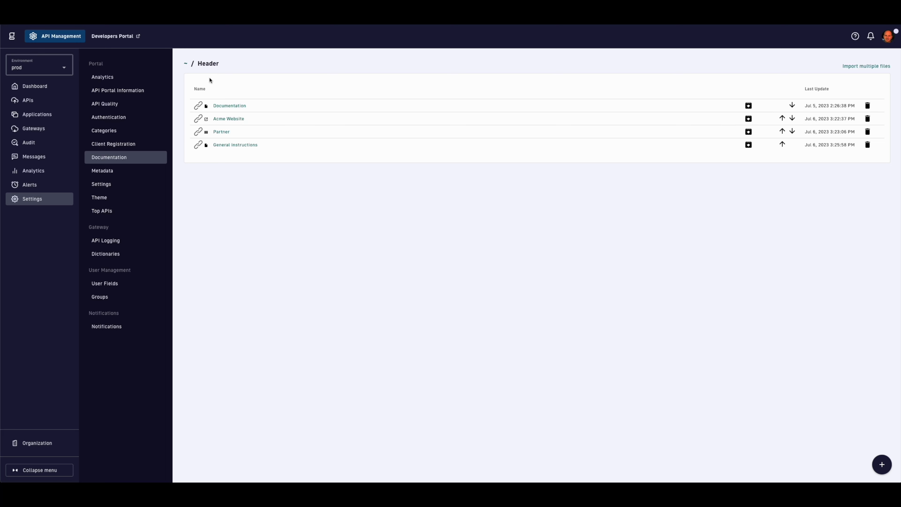
left_click(186, 64)
left_click(120, 199)
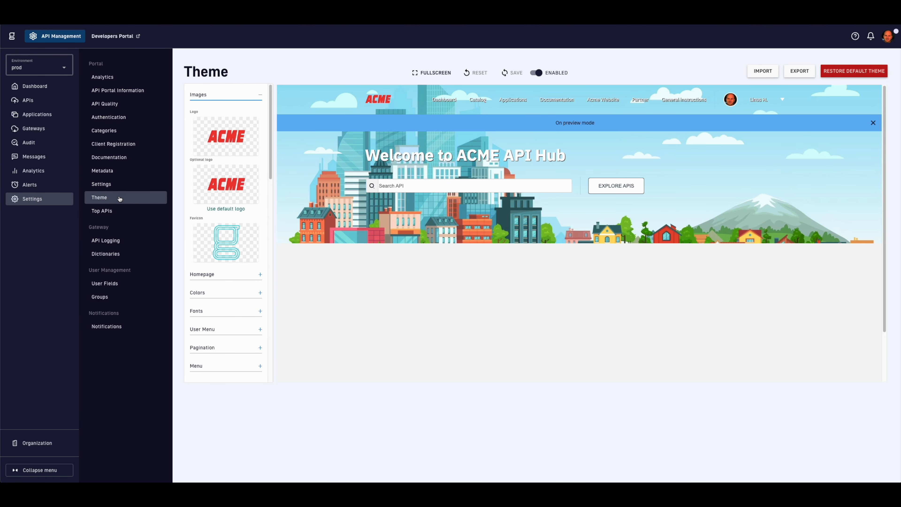
Step: Expand the theme's Homepage and Colors sections and look through the theme components
scroll(231, 196, "down", 3)
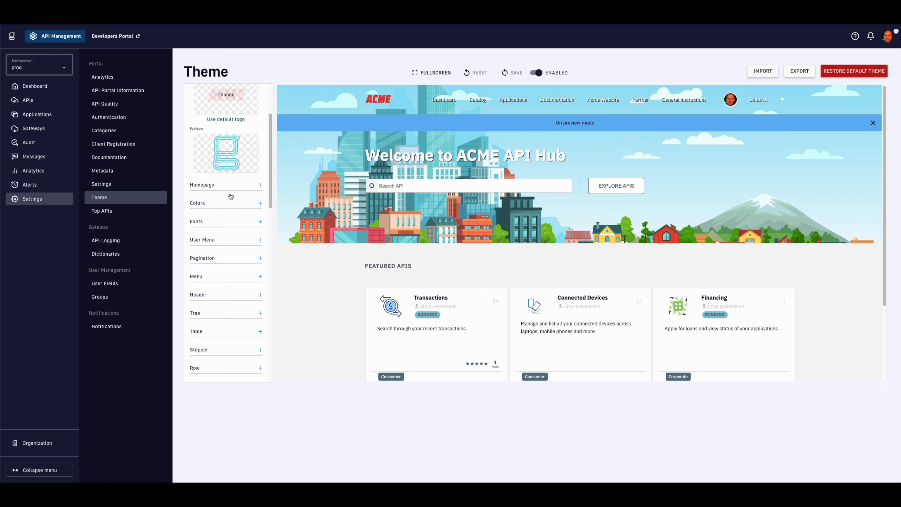
left_click(225, 184)
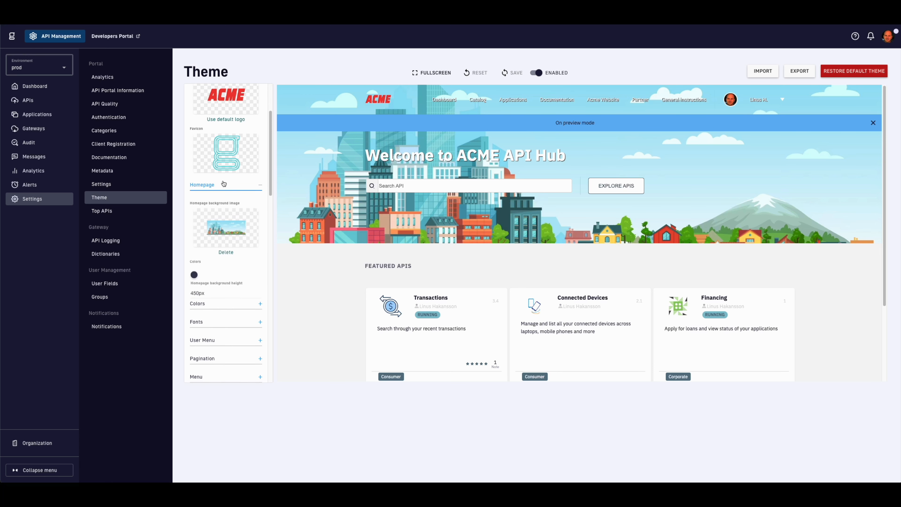
scroll(237, 221, "down", 3)
left_click(233, 221)
scroll(230, 223, "down", 4)
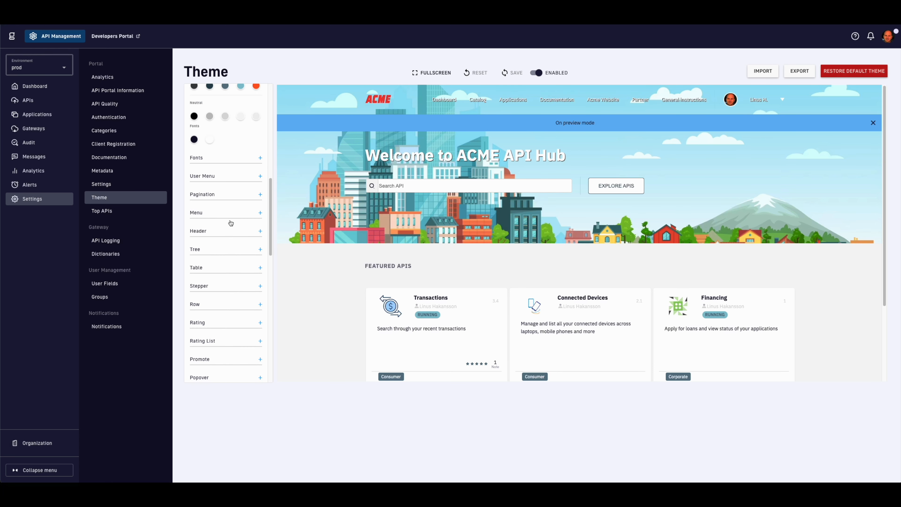
scroll(218, 237, "down", 5)
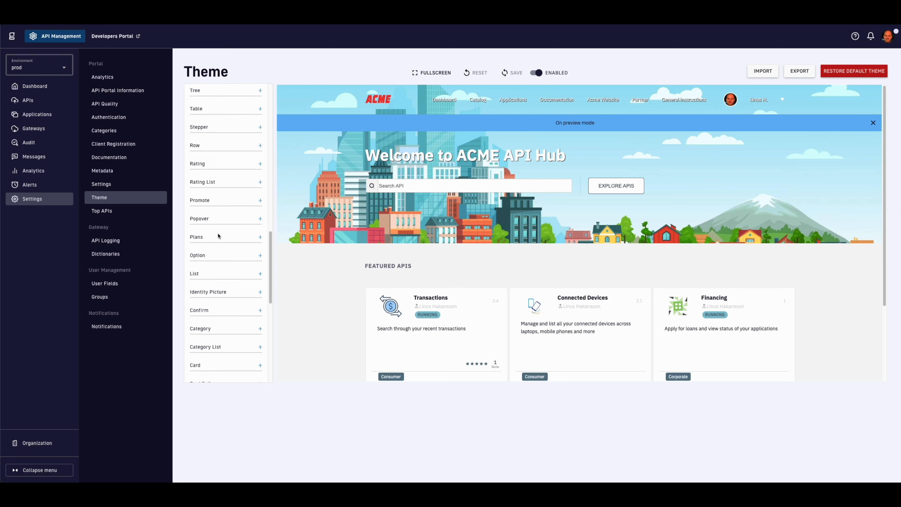
scroll(218, 236, "down", 10)
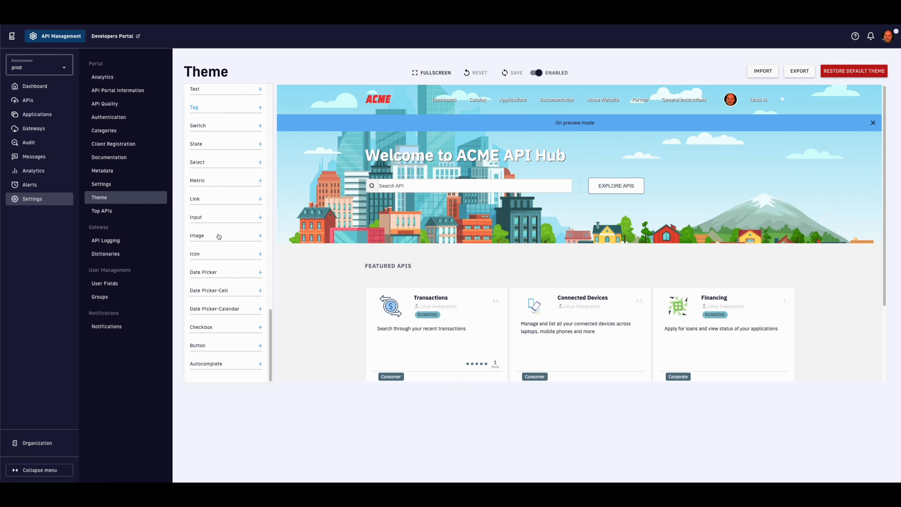
scroll(219, 236, "up", 20)
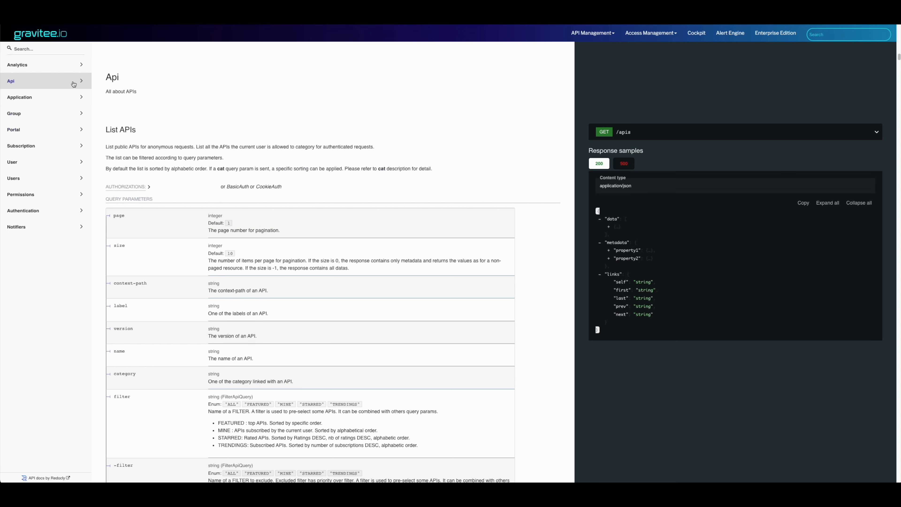
Step: Expand the Api group in the Redocly sidebar and scroll through its endpoints
left_click(81, 83)
scroll(51, 171, "down", 5)
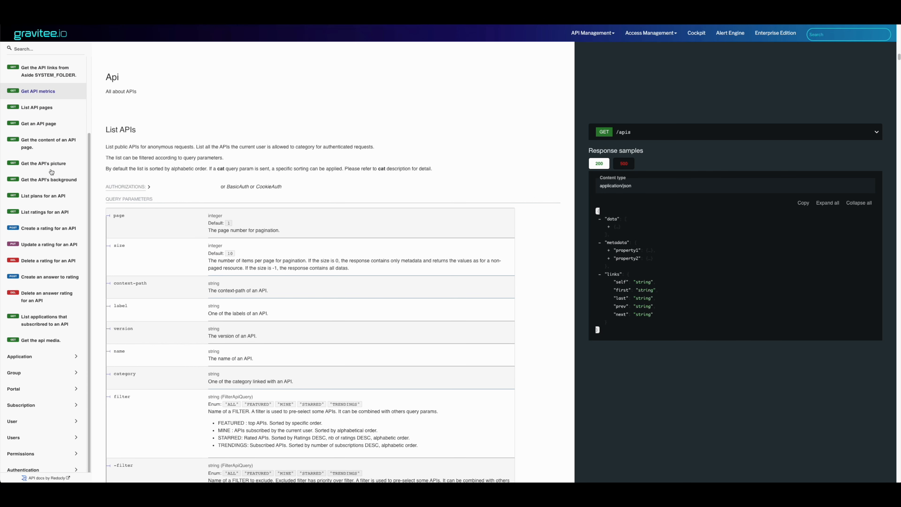
scroll(51, 172, "up", 3)
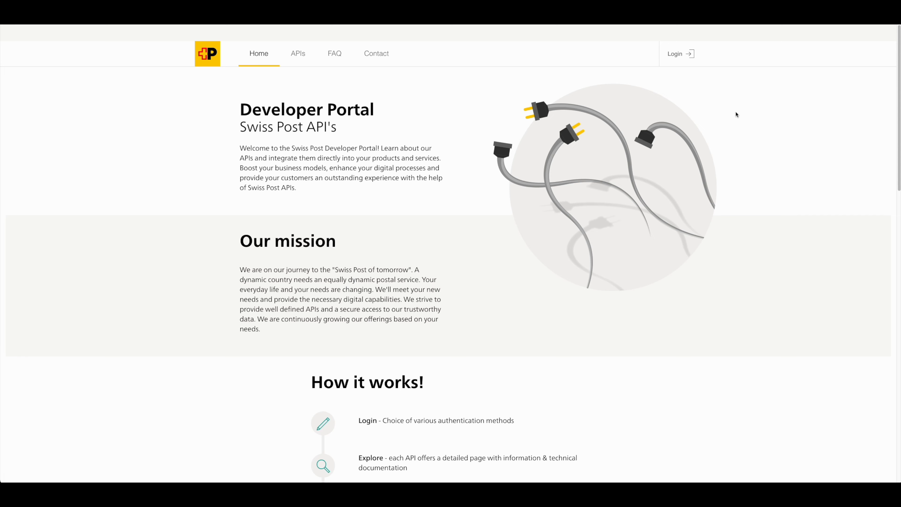
Step: Open the Barcode API from Editor's Picks and review its description, Standard plan and technical details
scroll(736, 115, "down", 10)
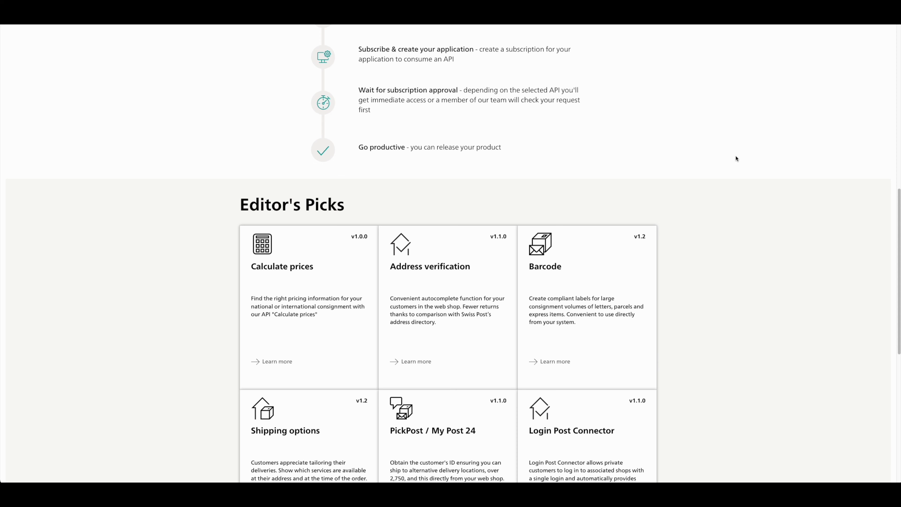
scroll(736, 158, "down", 4)
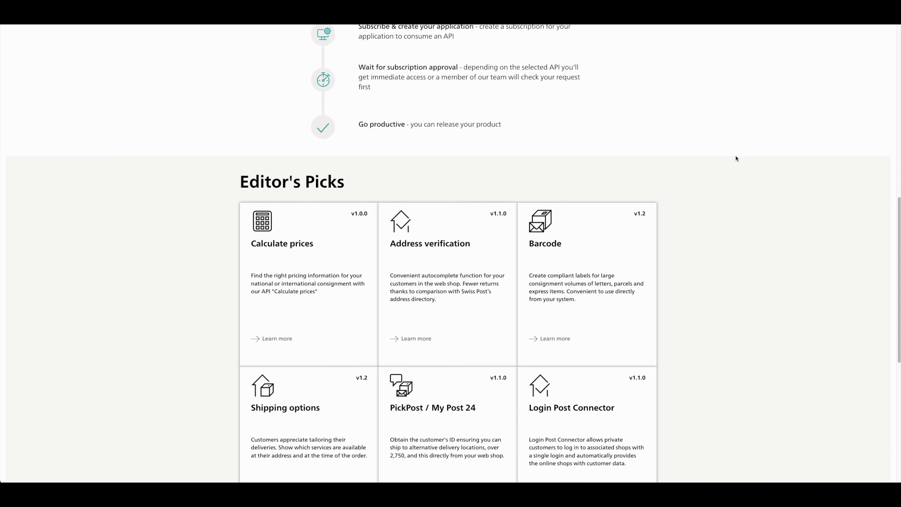
left_click(591, 157)
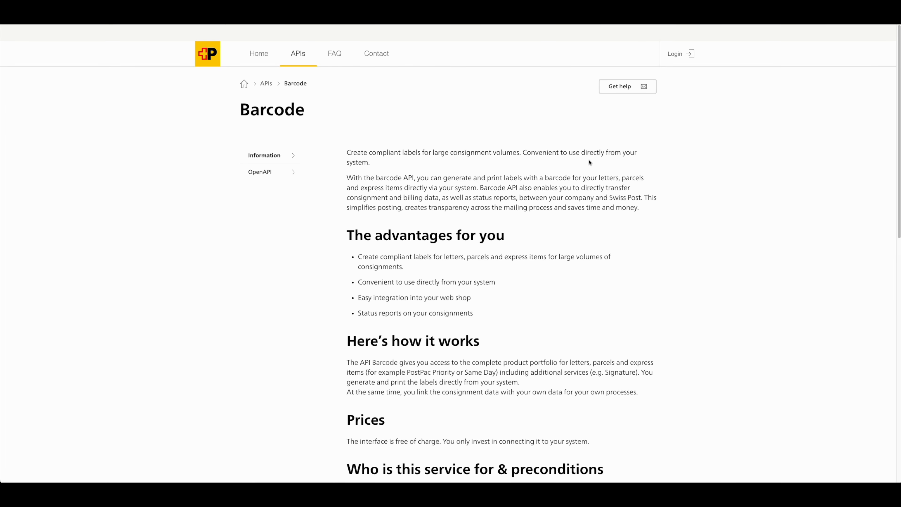
scroll(589, 161, "down", 3)
scroll(589, 162, "down", 3)
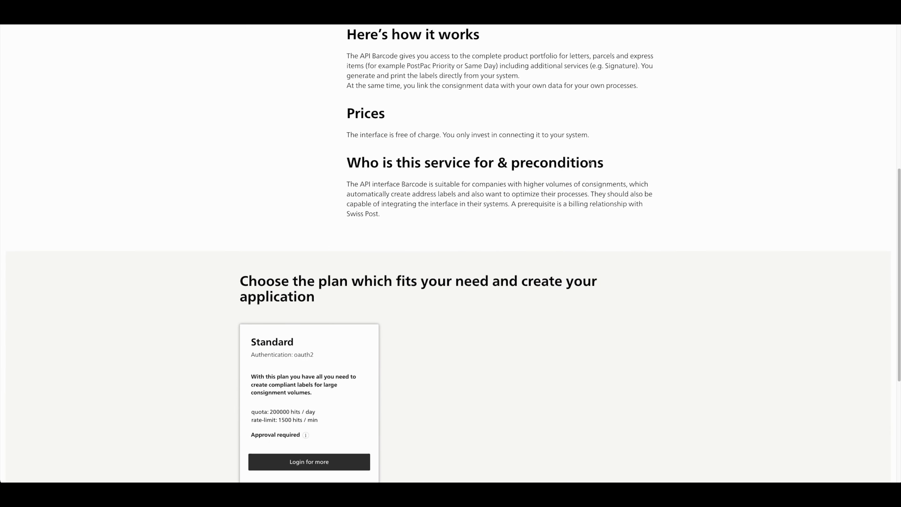
scroll(589, 162, "down", 3)
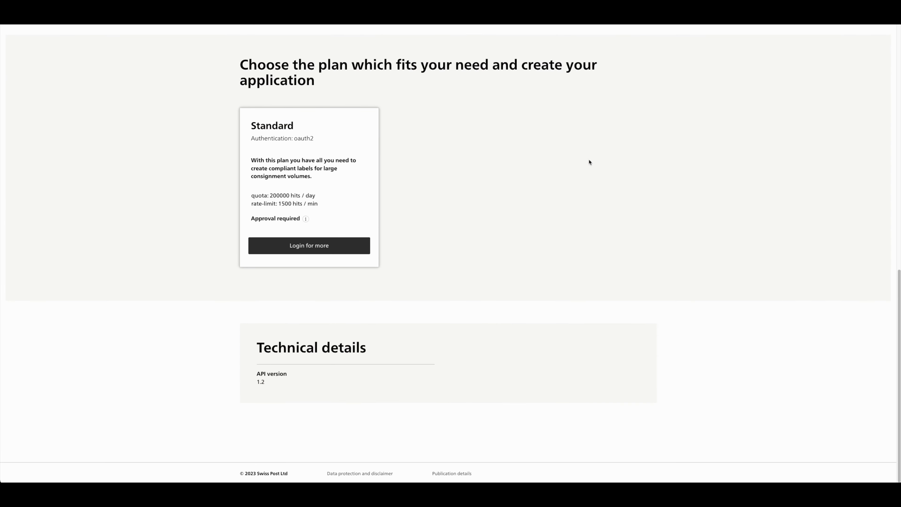
scroll(589, 162, "up", 10)
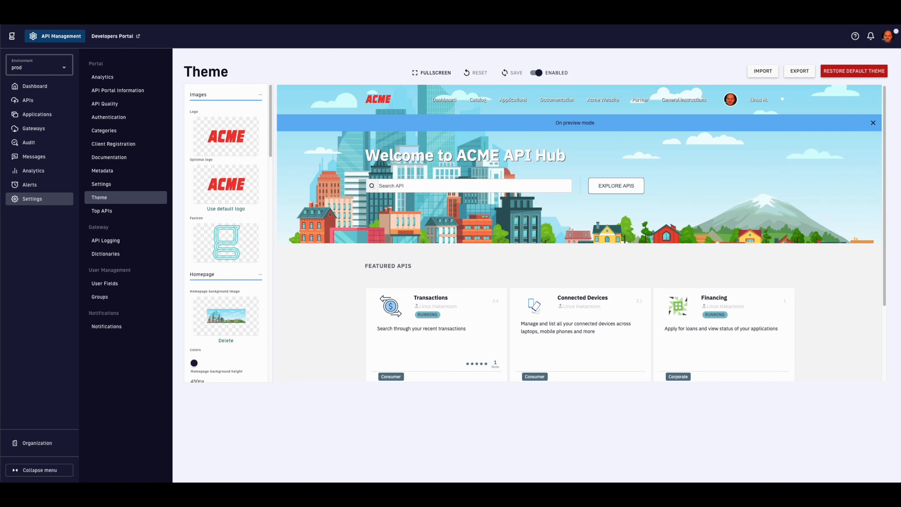
Step: Check the Partner category's attached NumberConversion API, then view Top APIs: Transactions, Connected Devices, Financing
left_click(114, 135)
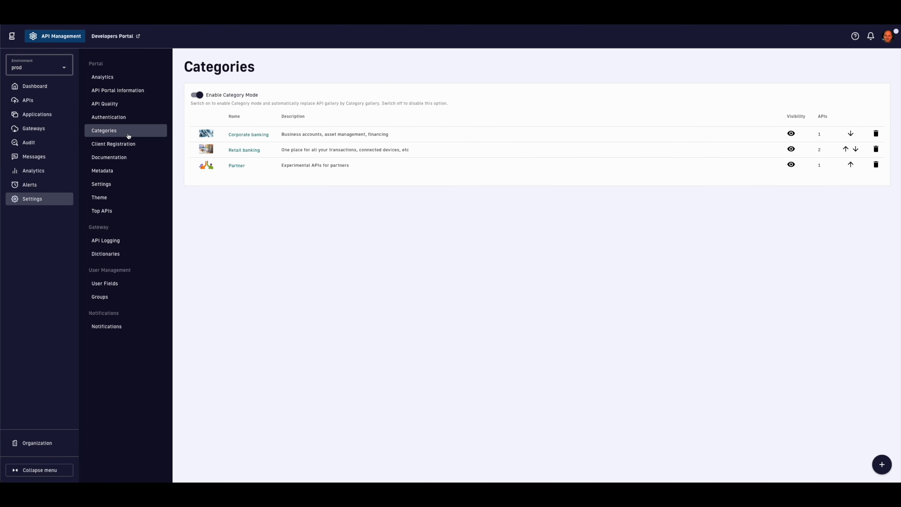
left_click(236, 167)
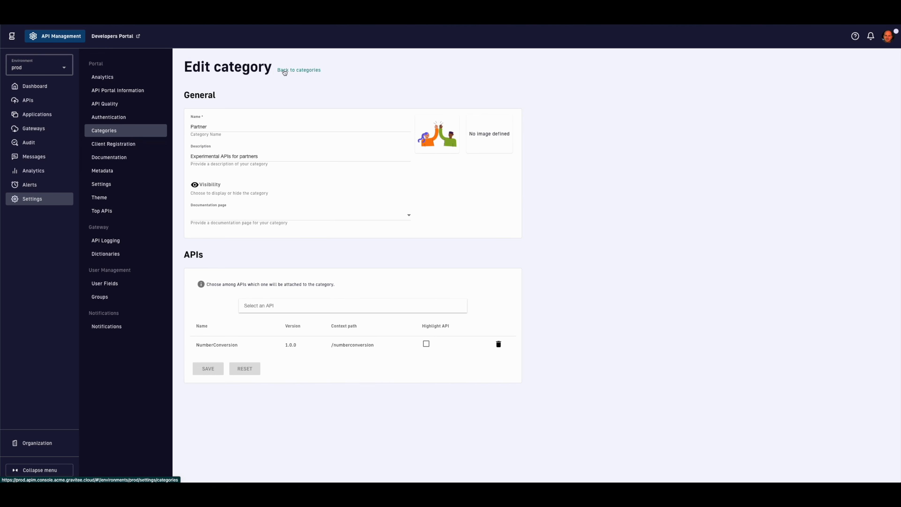
left_click(282, 70)
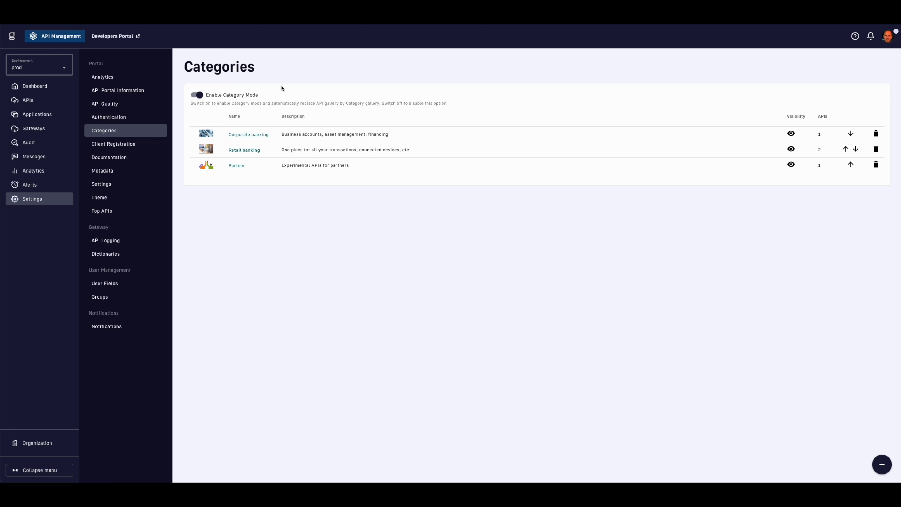
left_click(119, 212)
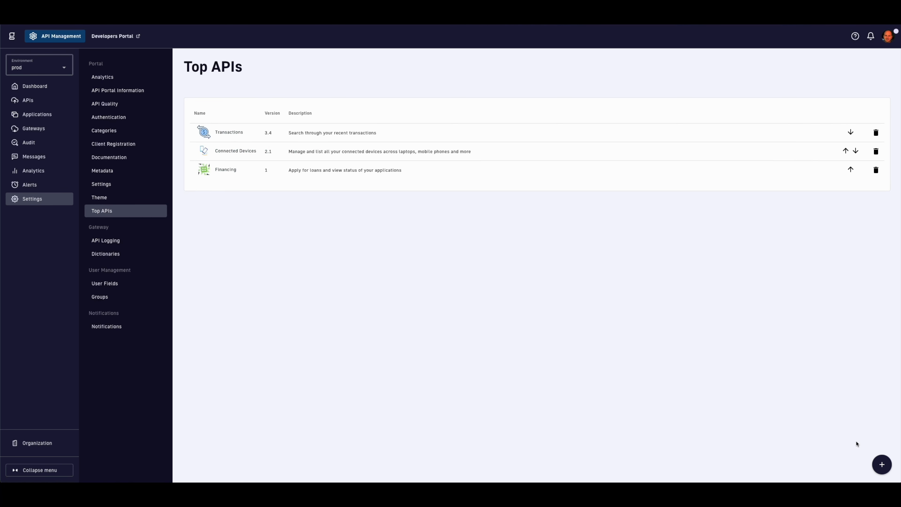
Step: Add NumberConversion to the top APIs list, then view the portal Authentication settings
left_click(881, 464)
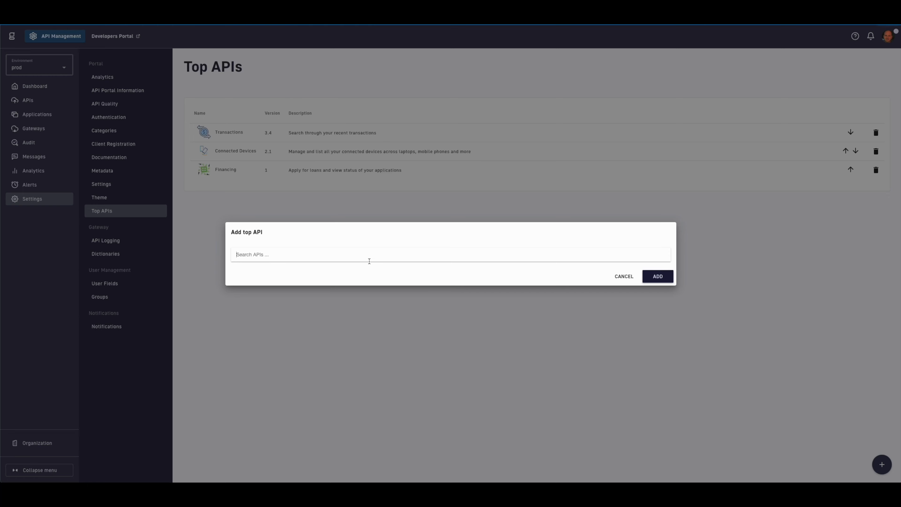
type("NumberConversion")
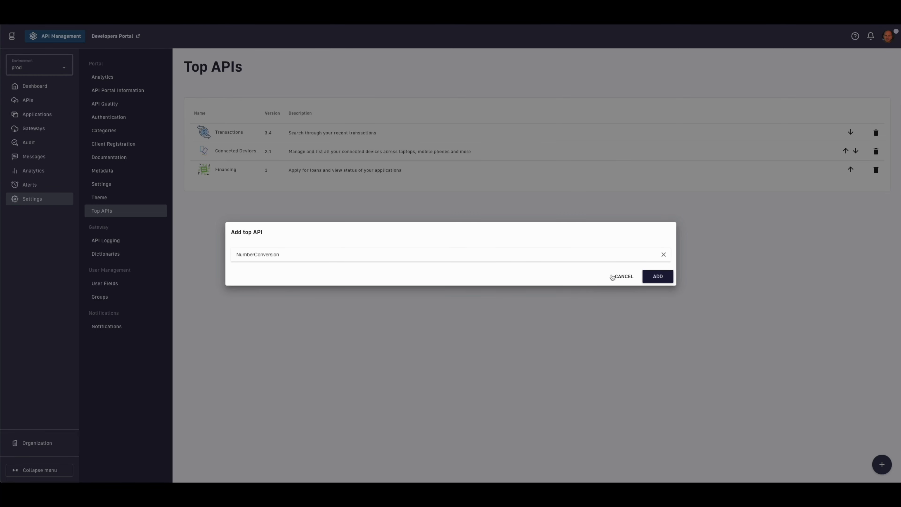
left_click(657, 277)
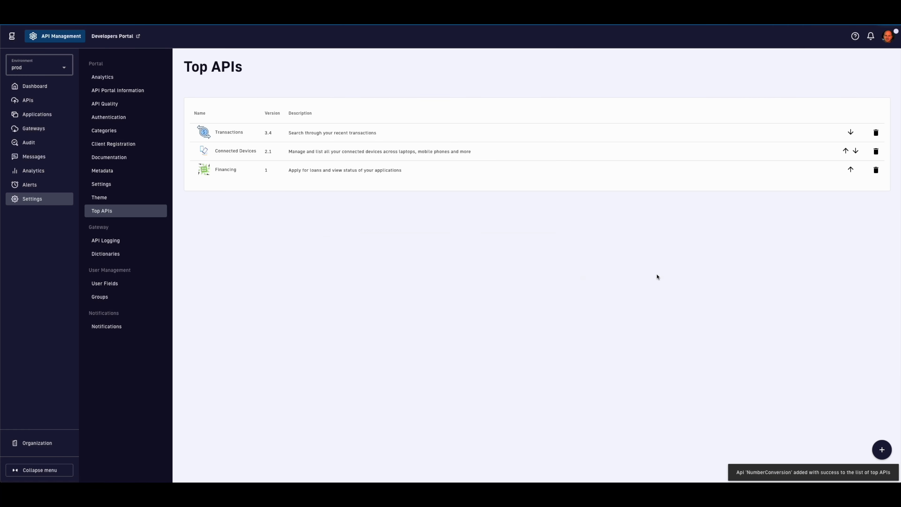
left_click(109, 117)
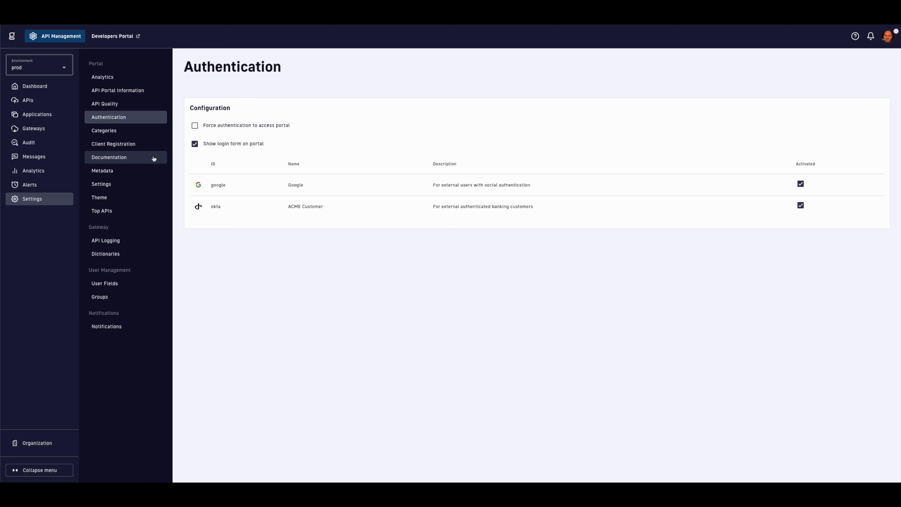
Step: In Client Registration, begin adding a new DCR provider
left_click(146, 148)
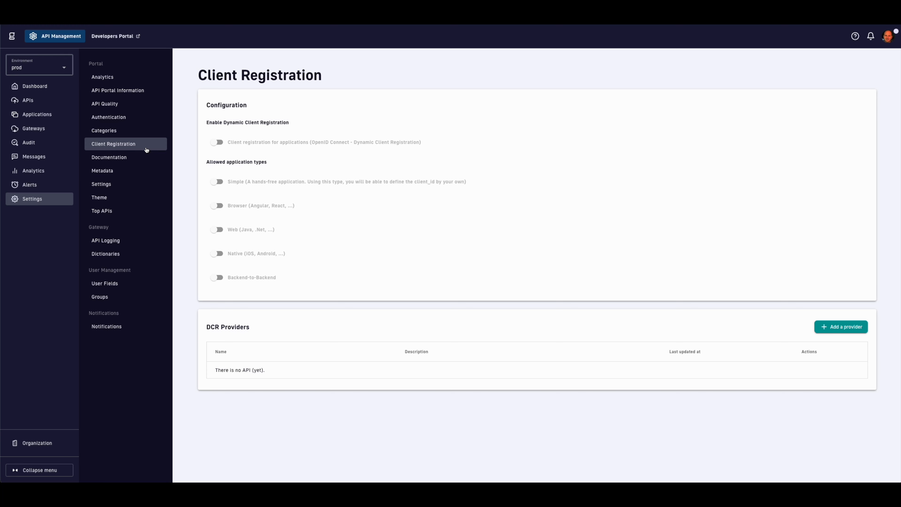
left_click(834, 326)
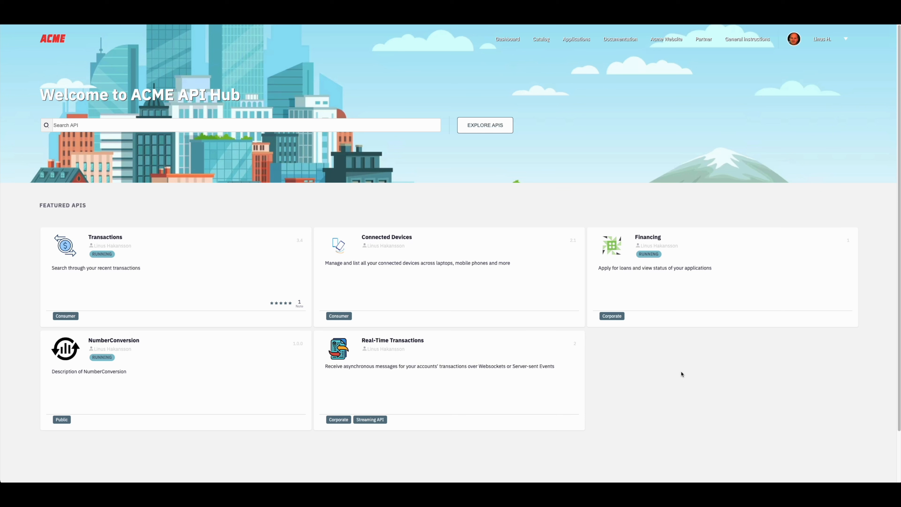
Step: Search the portal's APIs for 'dollar'
left_click(134, 125)
type("dollar")
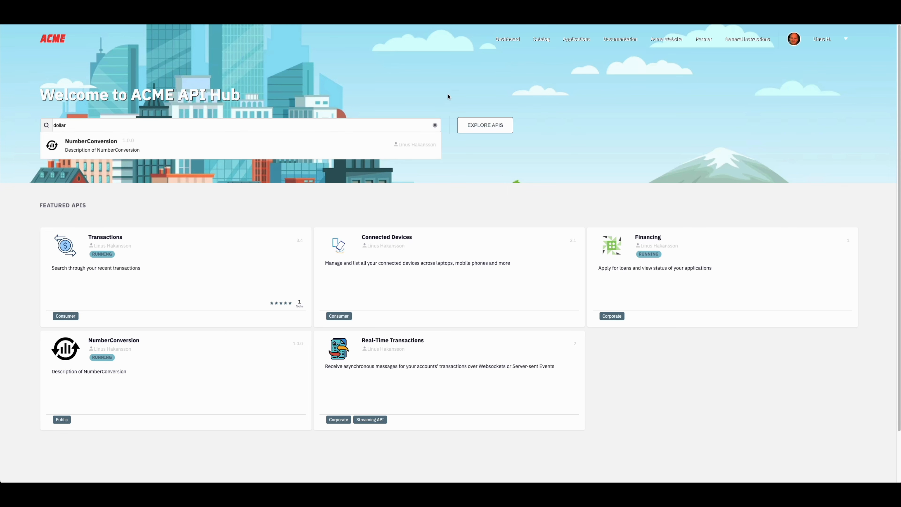
left_click(495, 75)
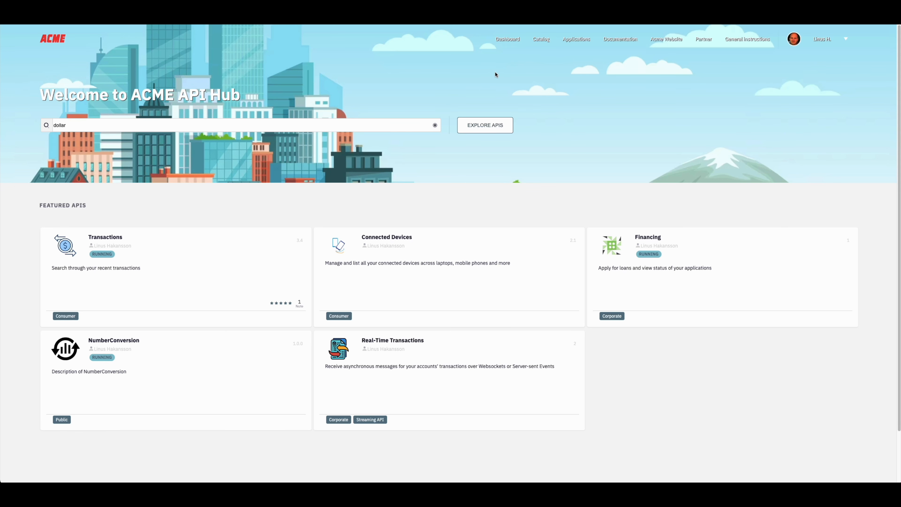
Step: Visit the General instructions, Partner, Acme Website, Documentation and Applications pages
left_click(748, 42)
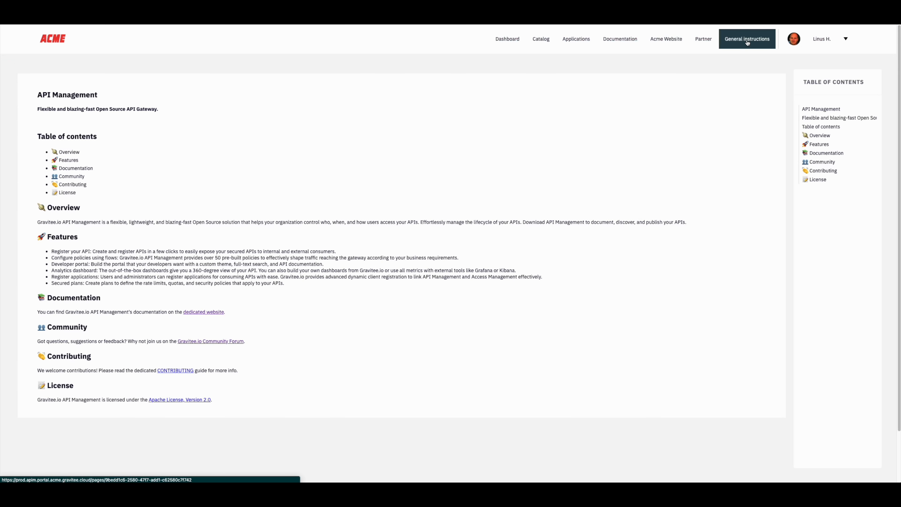
left_click(704, 41)
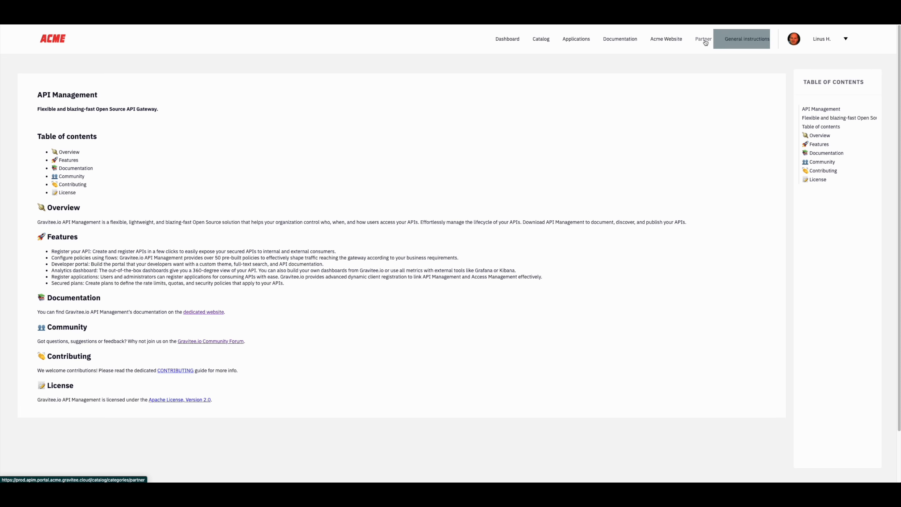
left_click(664, 40)
key("super+w")
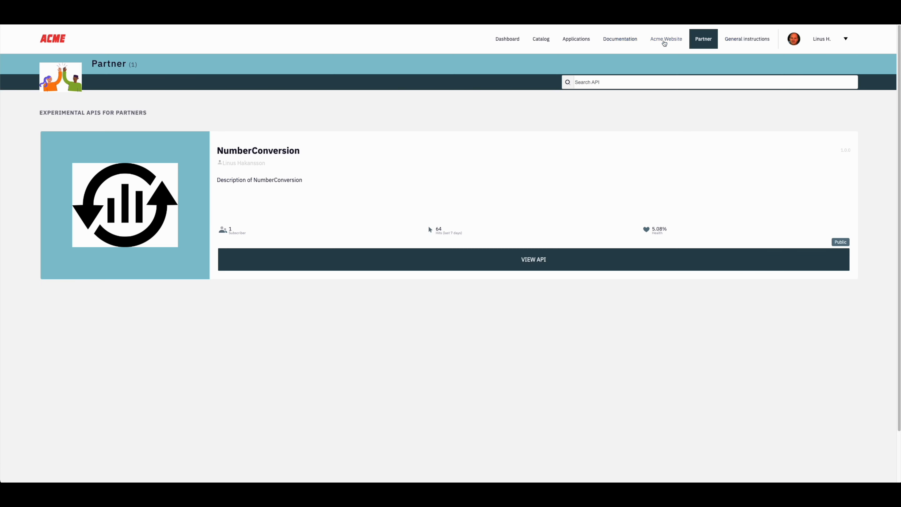
left_click(618, 43)
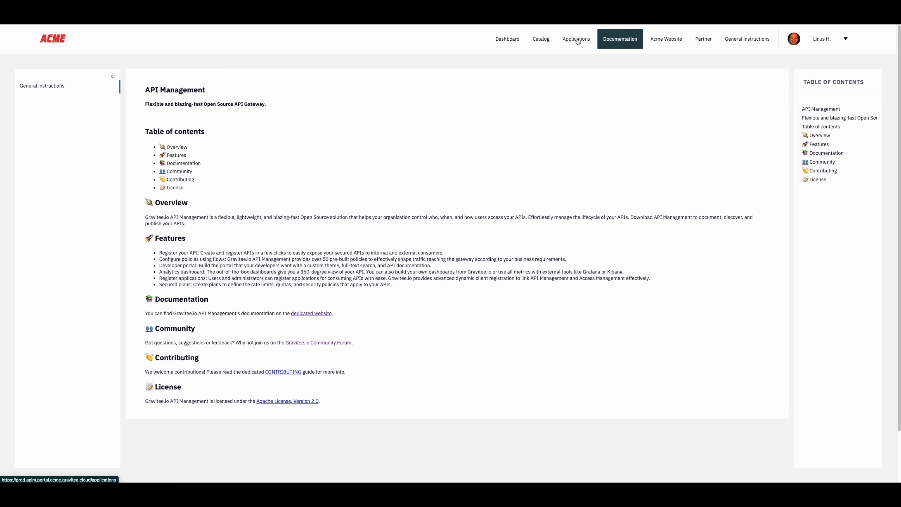
left_click(565, 40)
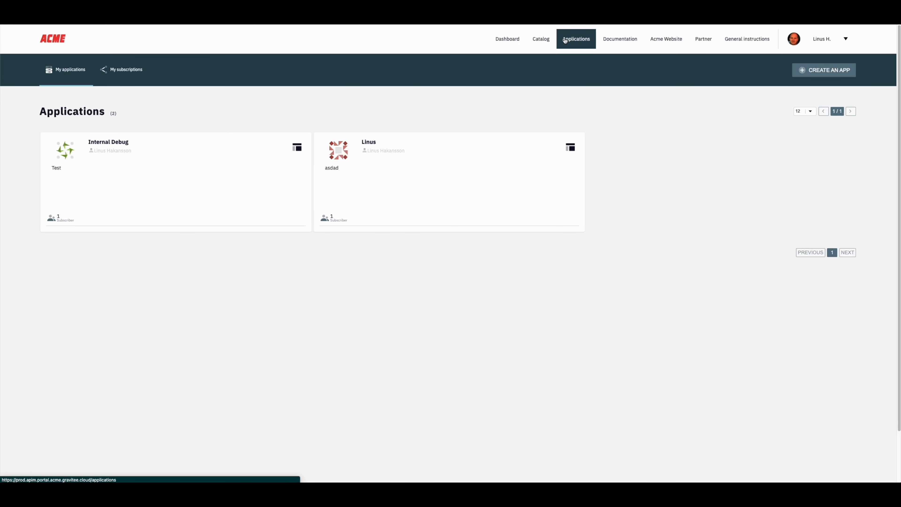
Step: Browse the catalog's Corporate banking category, then the All APIs, Featured, Starred and Trending views
left_click(539, 39)
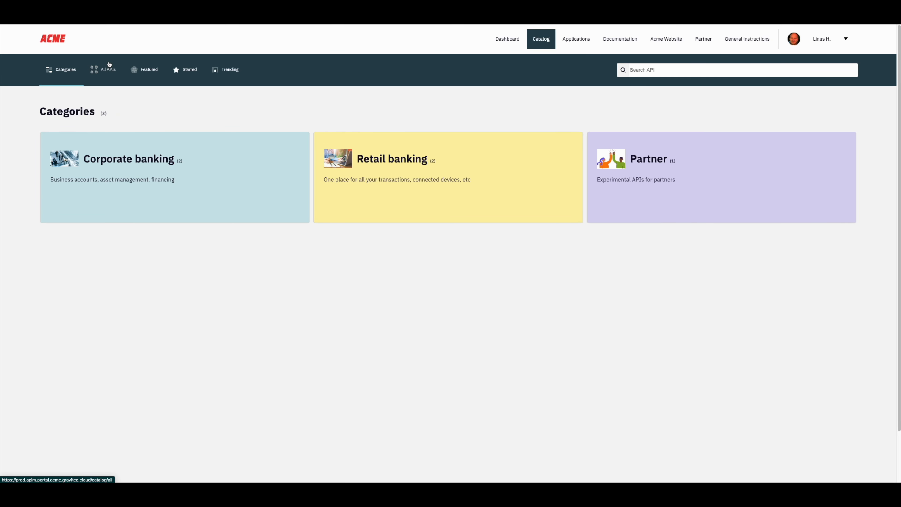
left_click(118, 156)
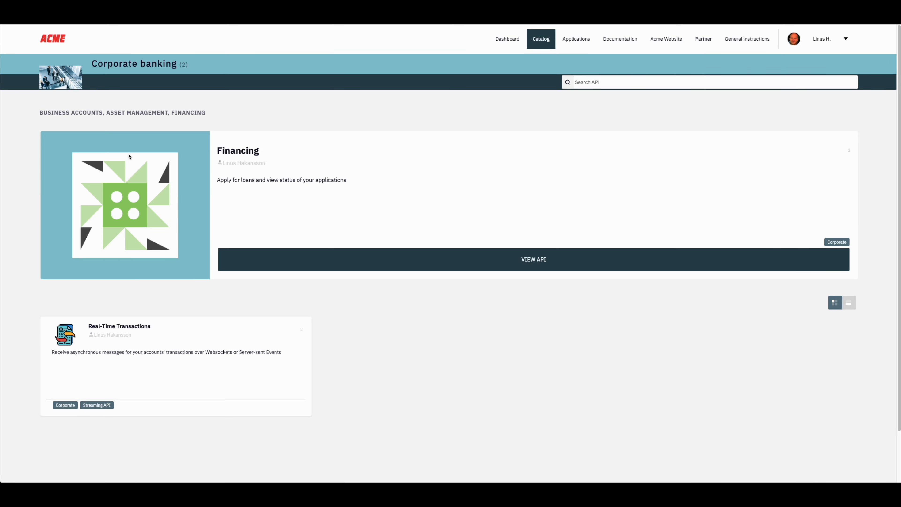
key("super+Left")
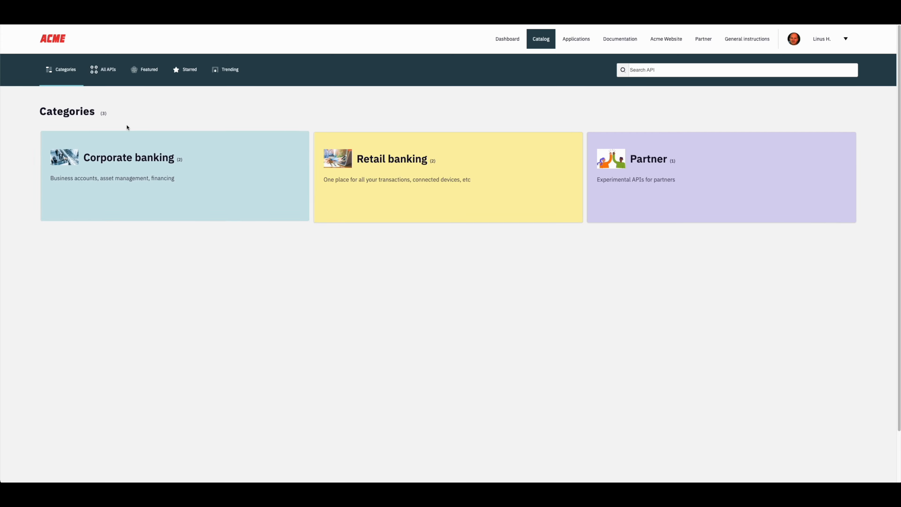
left_click(110, 71)
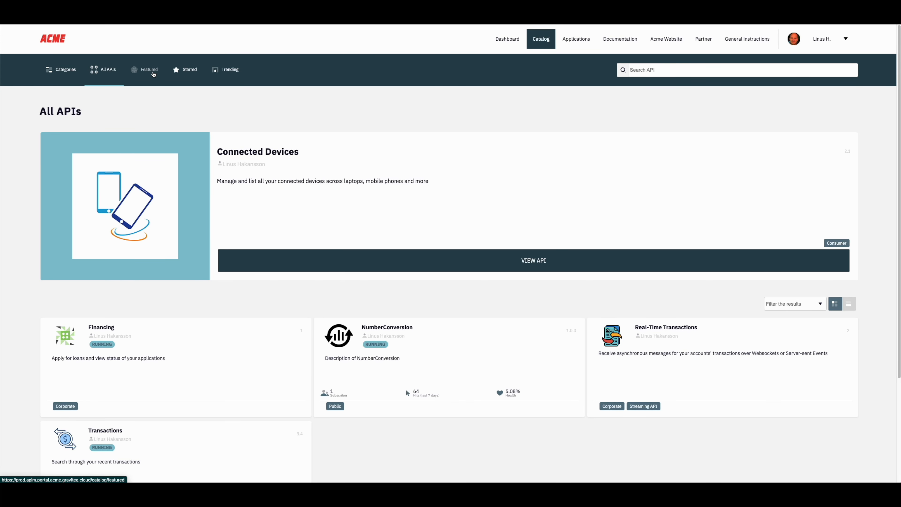
left_click(153, 73)
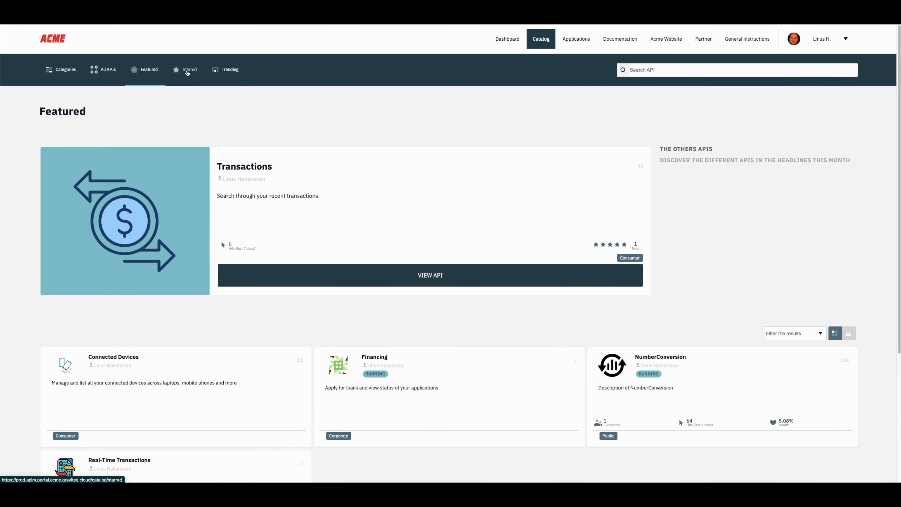
left_click(187, 72)
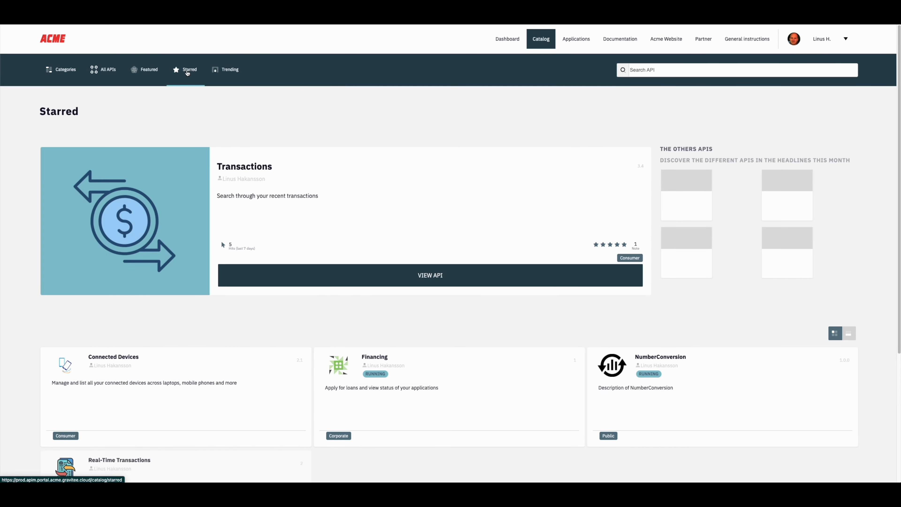
left_click(231, 73)
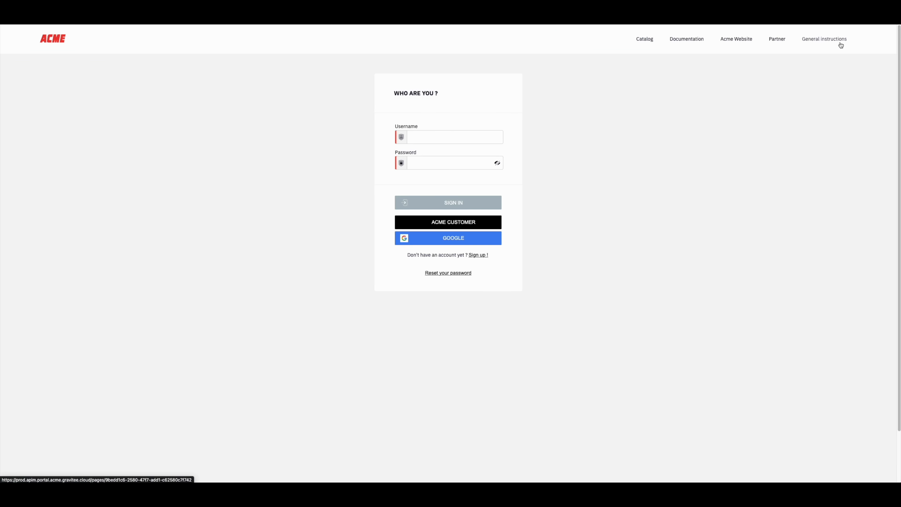
Step: Sign in to the portal with a different Google account, entering its e-mail and password
left_click(449, 241)
left_click(502, 318)
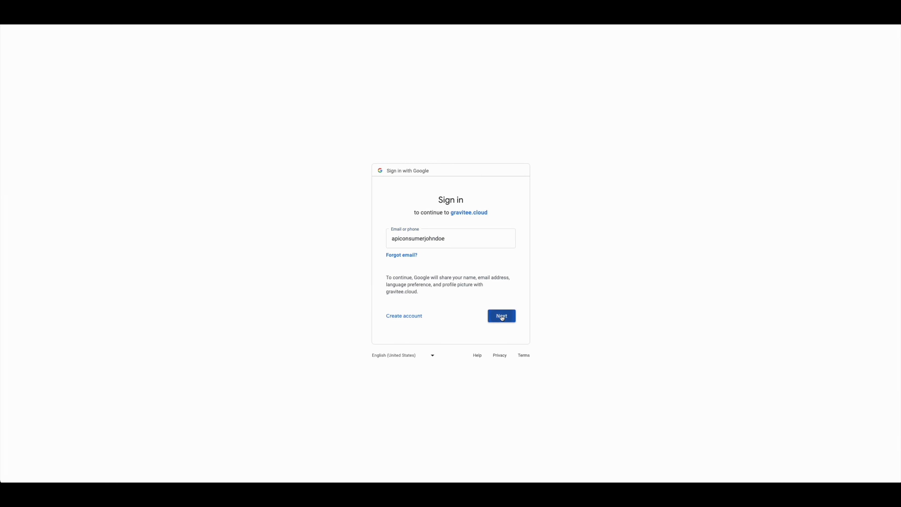
type("••••••••••••••")
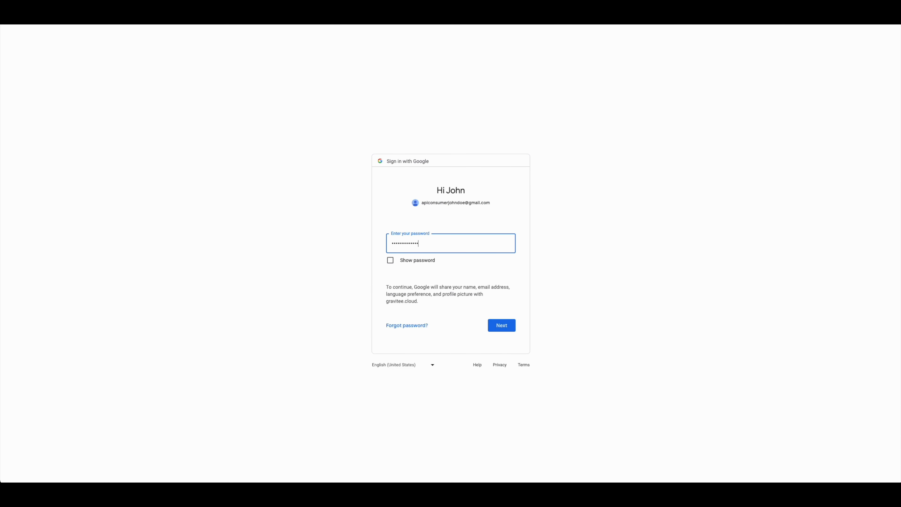
left_click(507, 327)
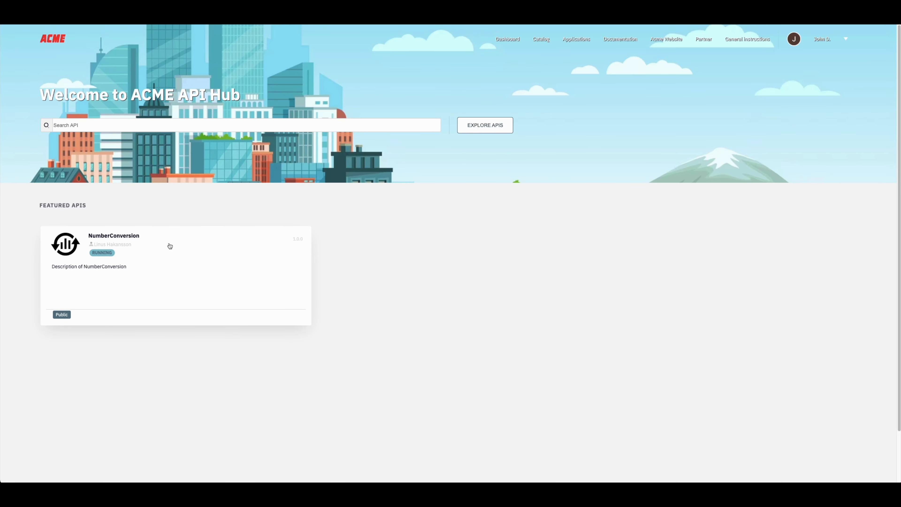
Step: As the new user, open NumberConversion from the catalog's Partner category and view its documentation
left_click(541, 39)
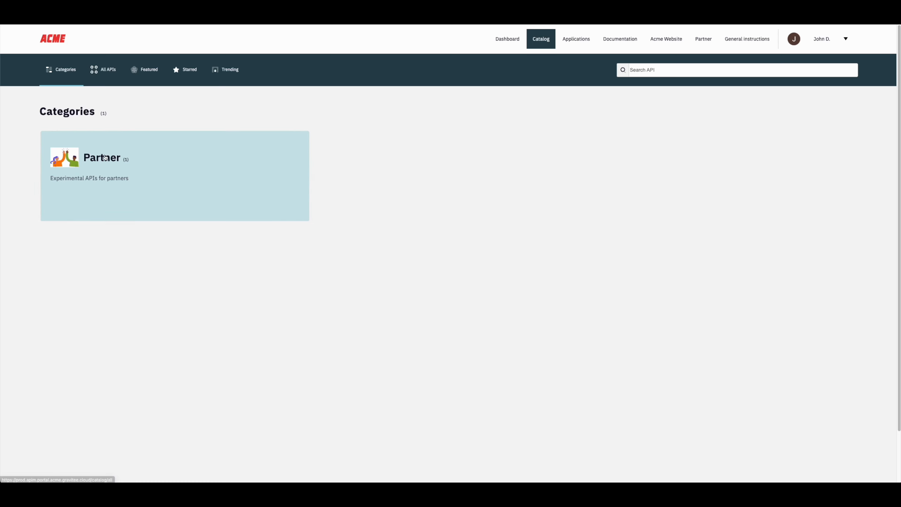
left_click(199, 177)
left_click(326, 264)
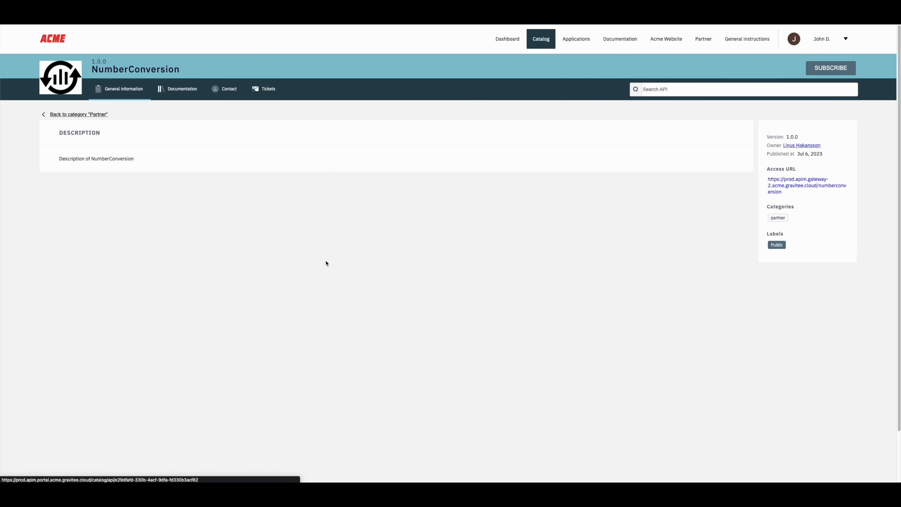
left_click(185, 94)
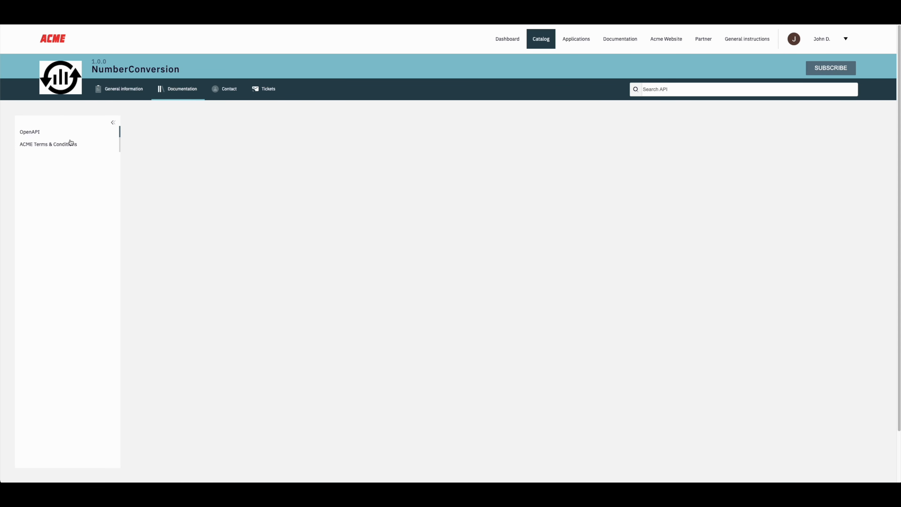
Step: Try out a NumberToWords request from the NumberConversion OpenAPI specification
left_click(295, 224)
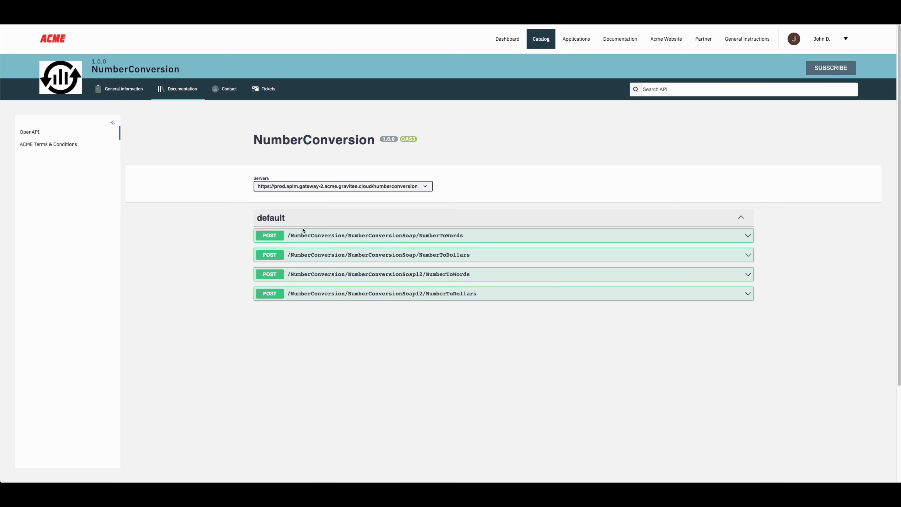
left_click(303, 235)
left_click(737, 281)
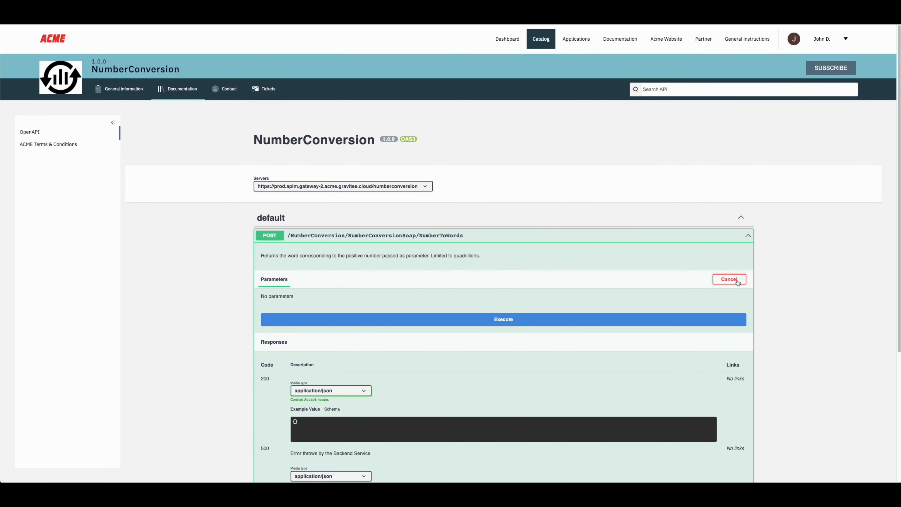
left_click(523, 322)
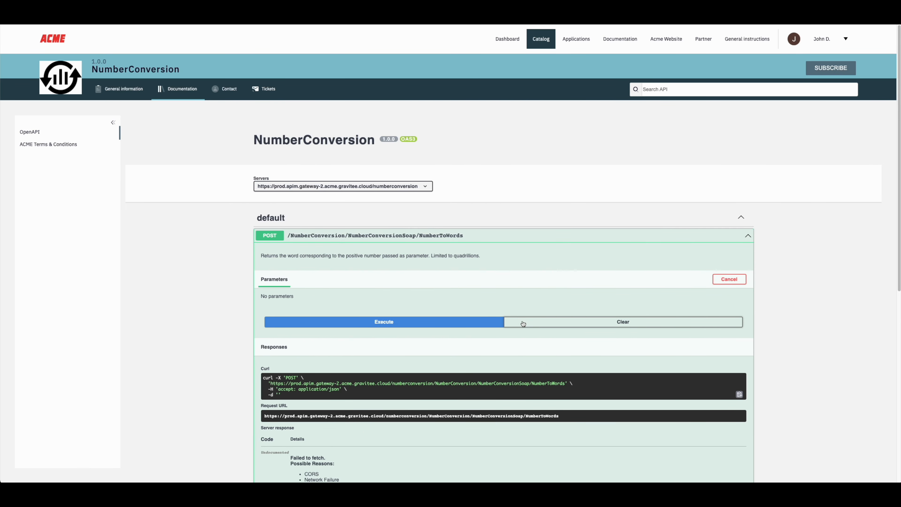
Step: Look at the API's Contact and Tickets pages, then return to General information
left_click(230, 89)
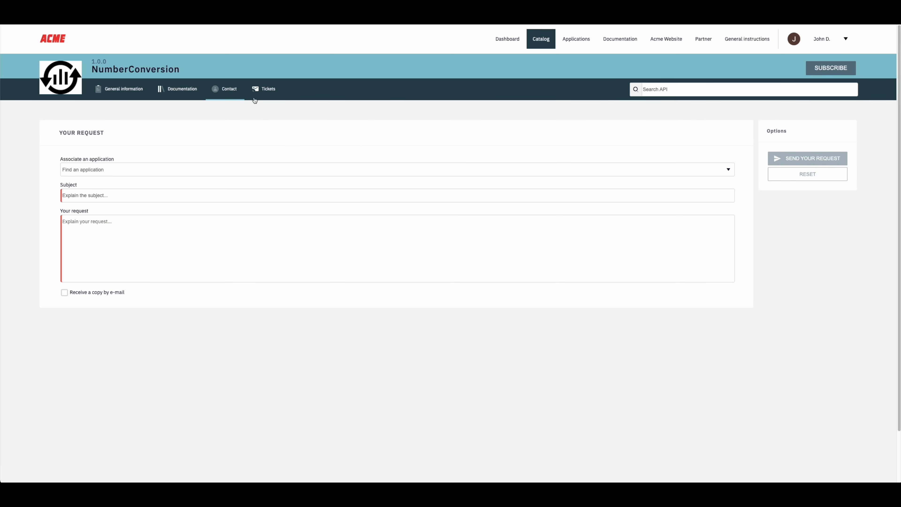
left_click(256, 89)
left_click(125, 91)
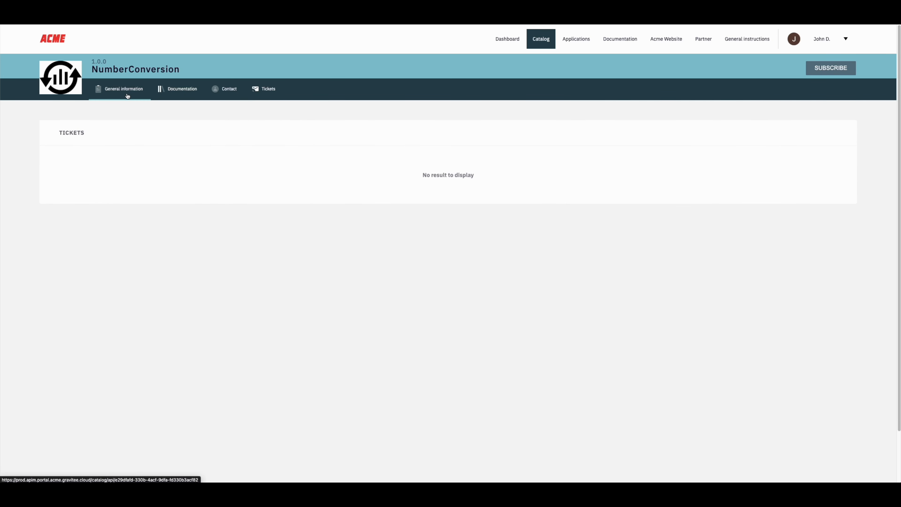
Step: Post a 5-star review titled 'Amazing!' saying 'This is exactly what I was looking for'
left_click(142, 226)
type("Ama")
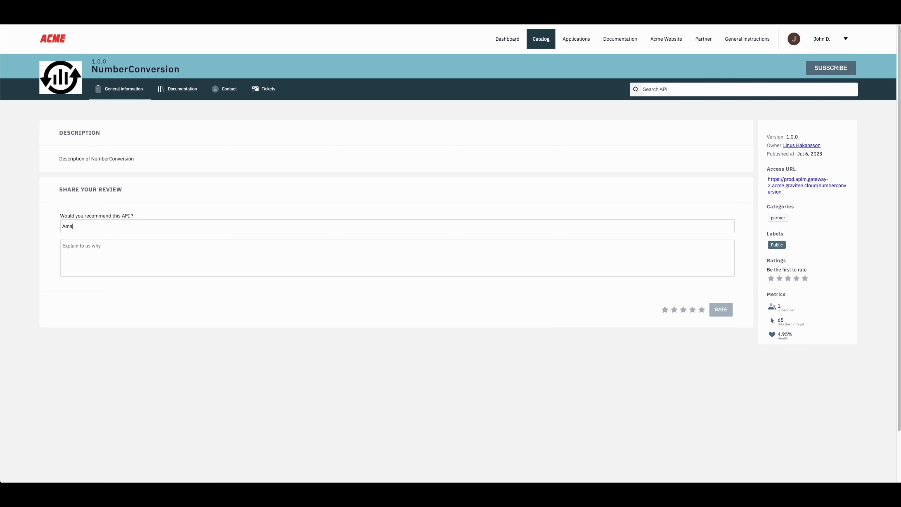
type("This is exactly what I was looking for")
left_click(702, 310)
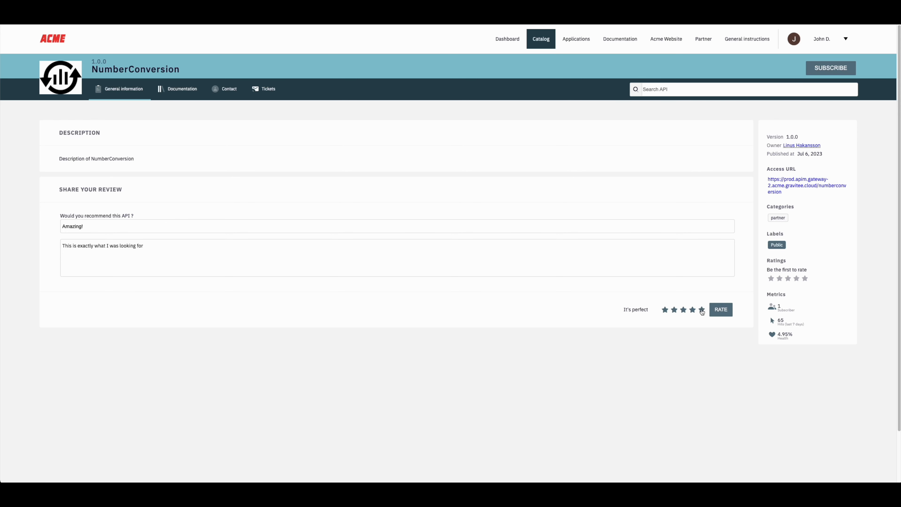
left_click(721, 310)
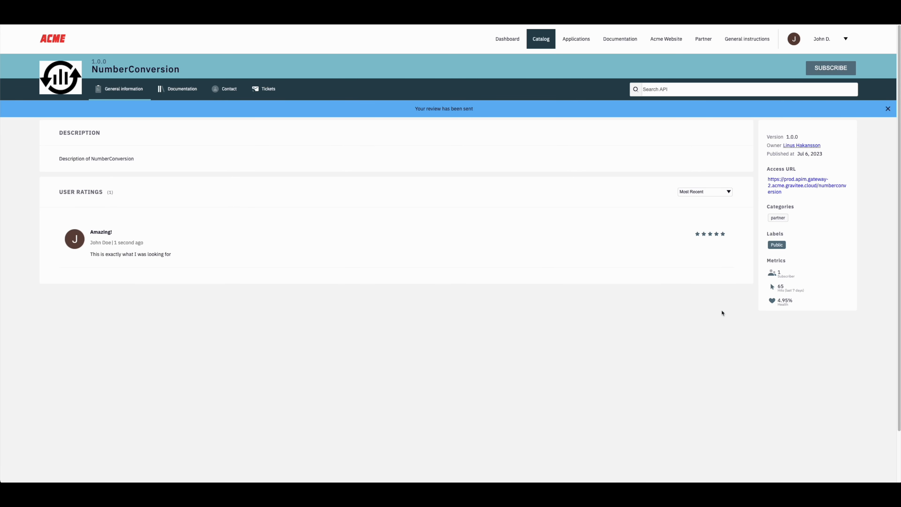
left_click(823, 74)
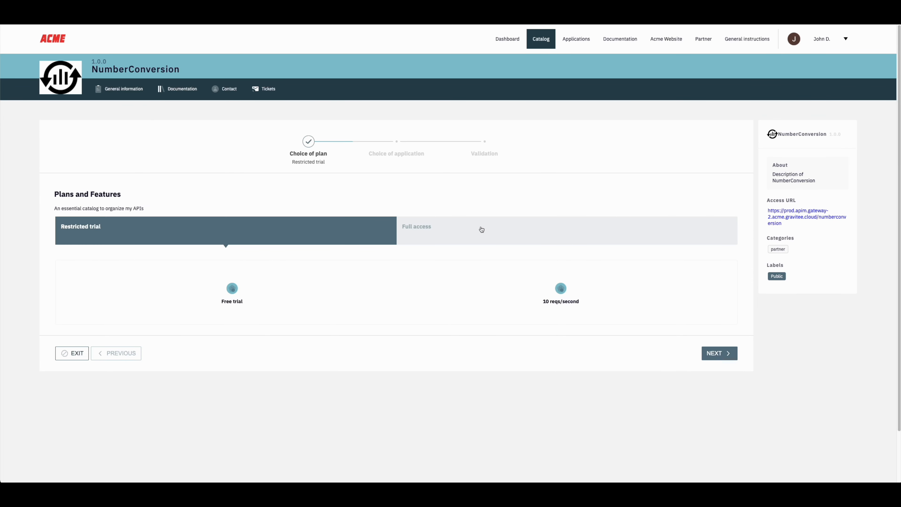
Step: Choose the Full access plan for NumberConversion and start a new application
left_click(439, 231)
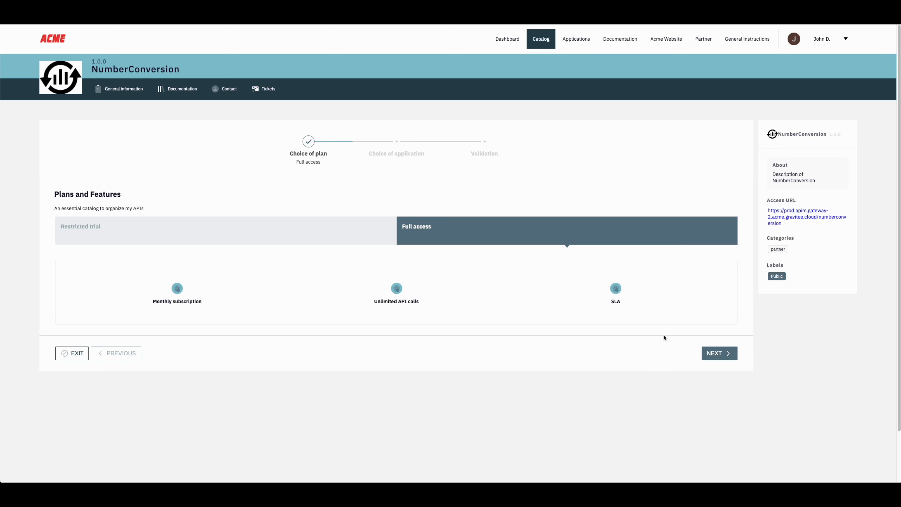
left_click(712, 353)
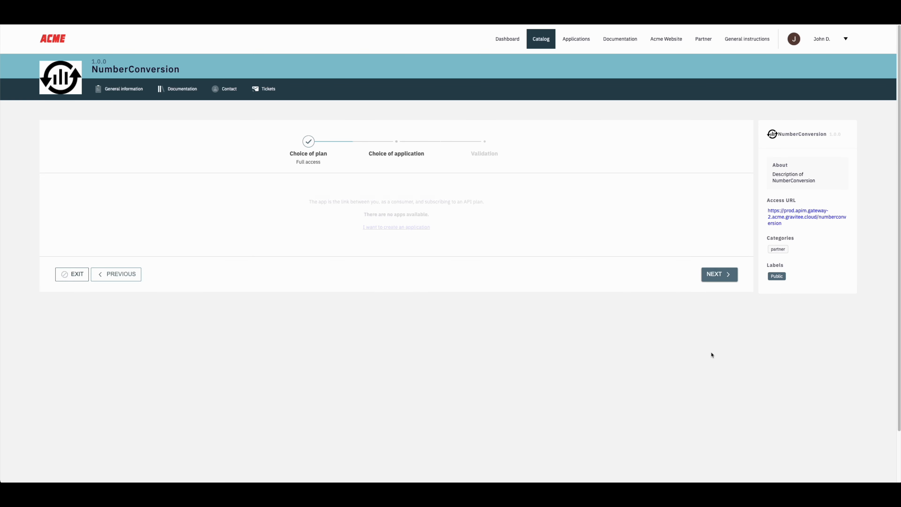
left_click(375, 227)
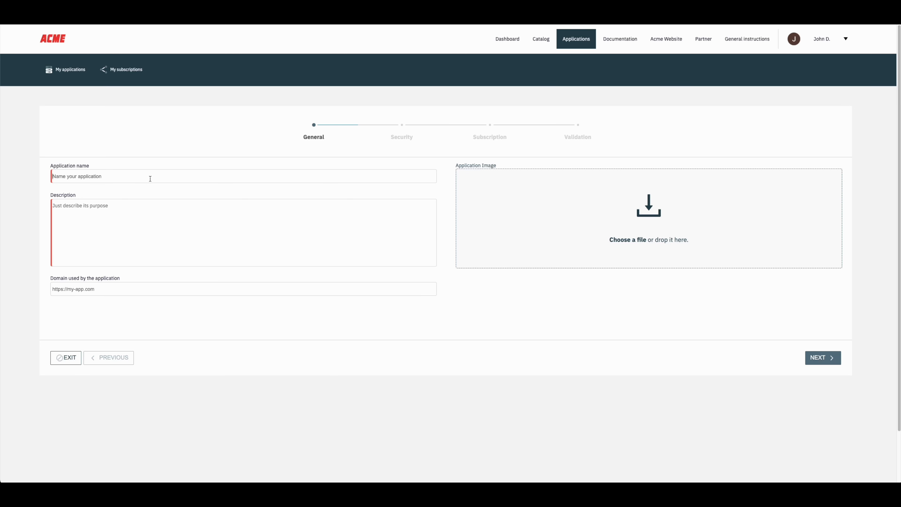
Step: Name the app Partner Sign-in and describe it as a web app using number conversion
type("Partner Sign-in")
left_click(159, 224)
type("Wil")
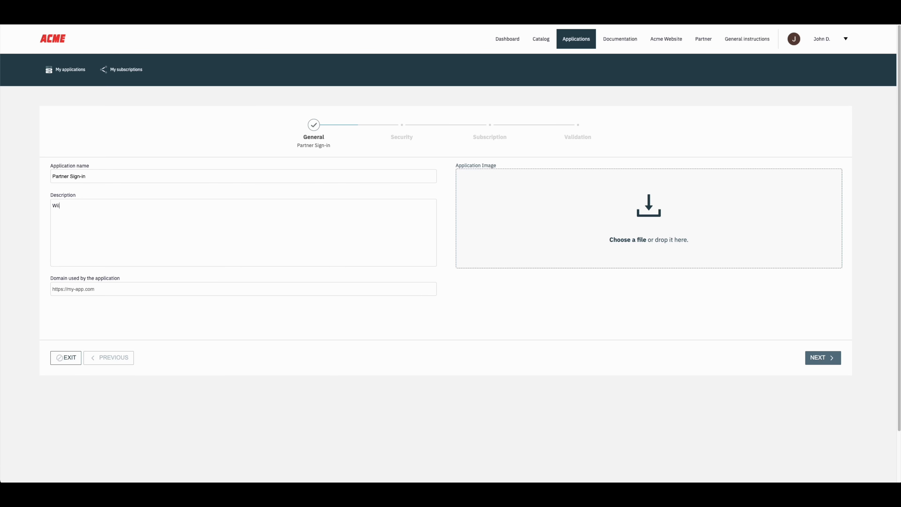
type("l be used for my end users through my web app that will use ")
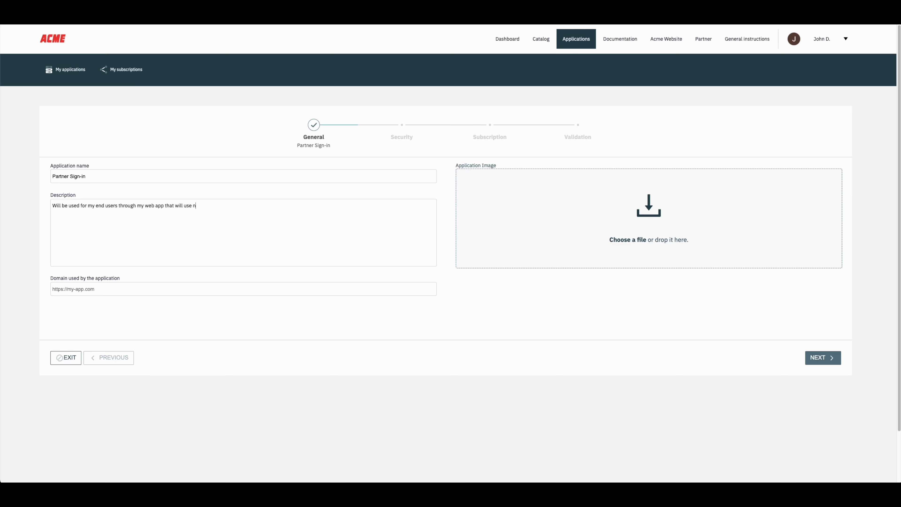
type("number conversions")
left_click(813, 357)
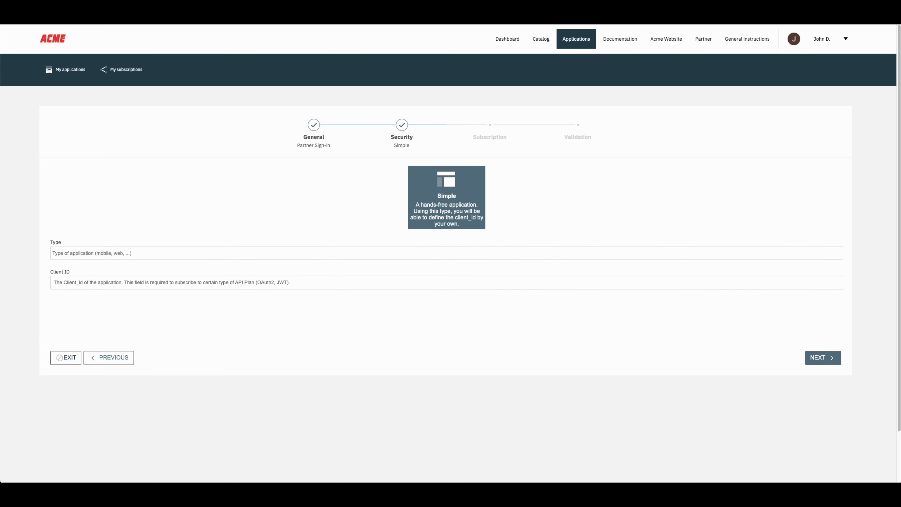
Step: Set the application type to Browser with client ID 'acme-partner-app'
left_click(105, 252)
type("browser")
left_click(211, 280)
type("acme-partner-app")
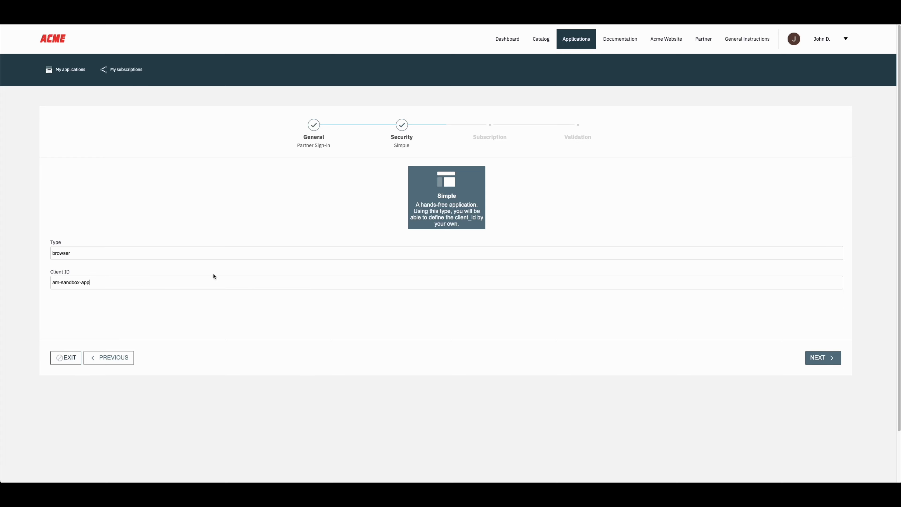
left_click(828, 361)
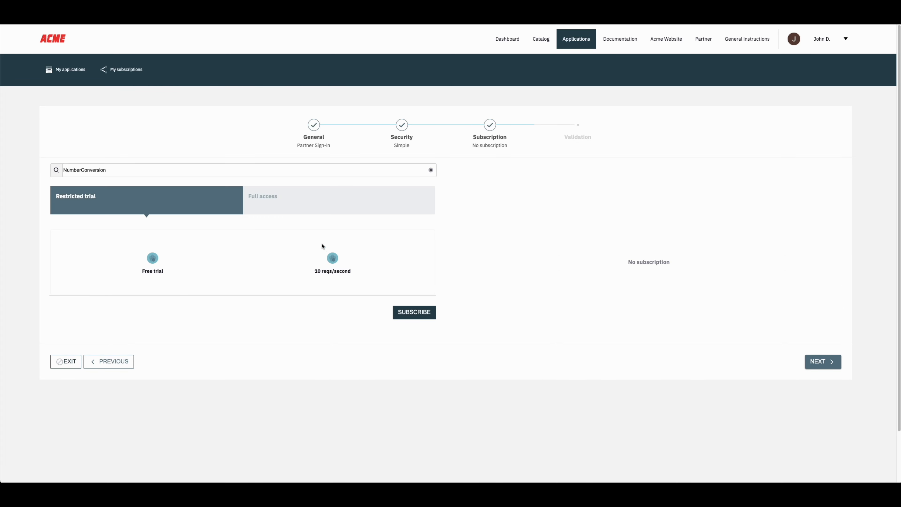
Step: Request the Full access plan, accepting the terms, with a comment asking for access
left_click(303, 212)
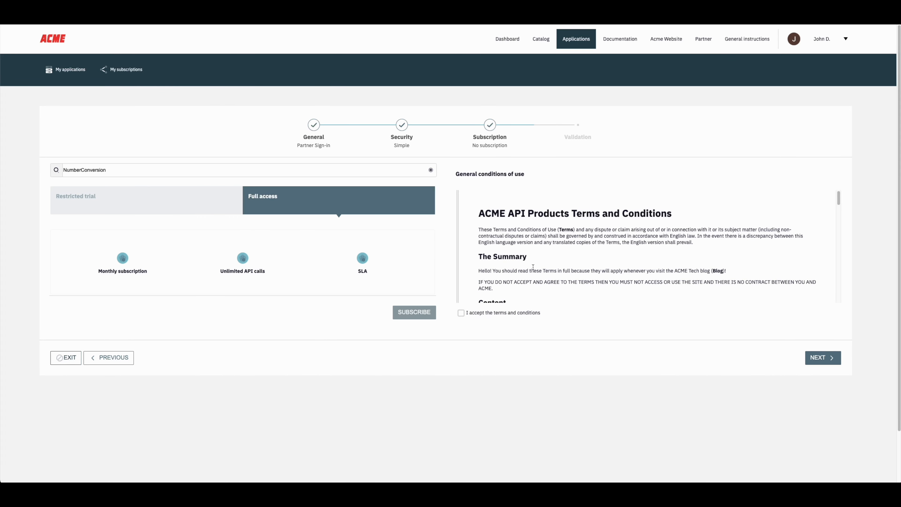
scroll(533, 266, "down", 15)
left_click(460, 313)
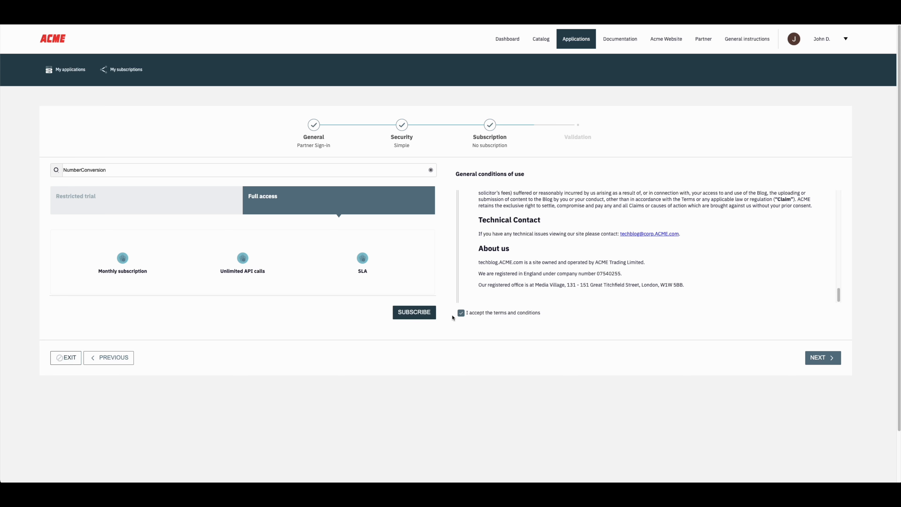
left_click(426, 314)
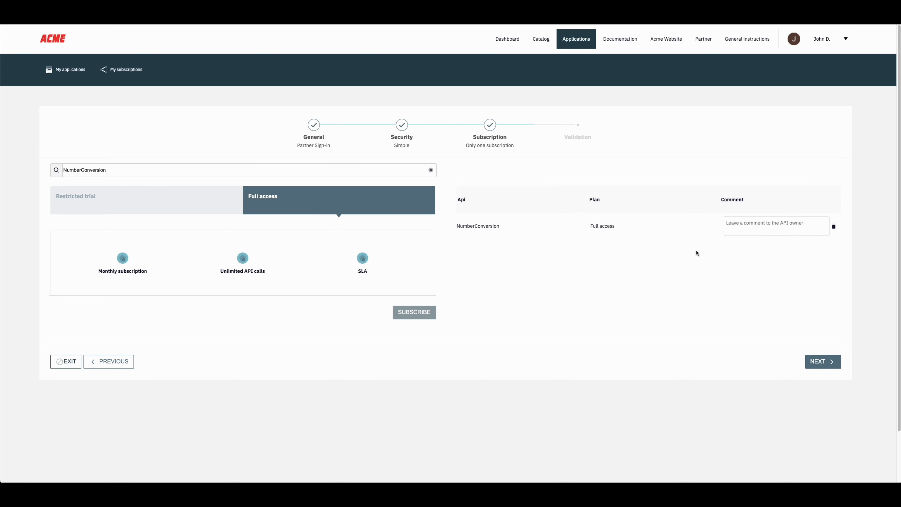
left_click(740, 226)
type("This is John Doe requesting access")
left_click(820, 362)
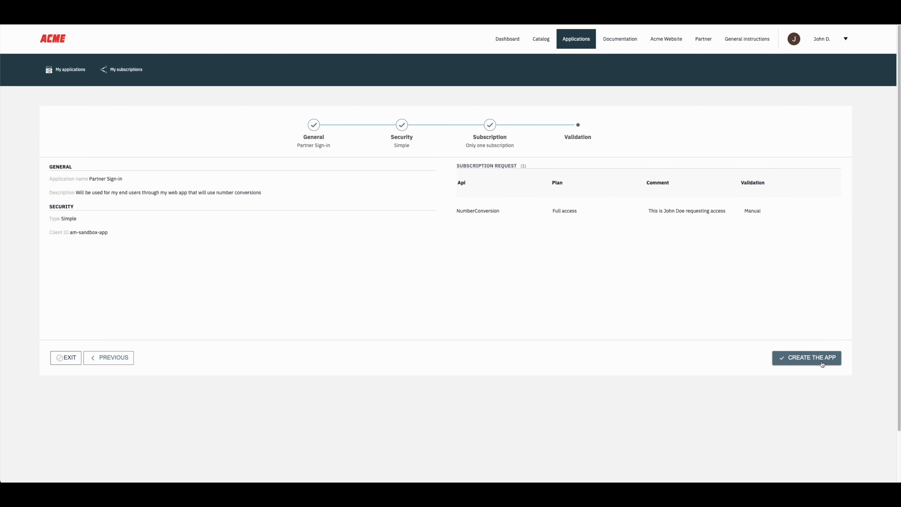
Step: Create the application and check its Subscriptions, showing the request as Waiting
left_click(822, 365)
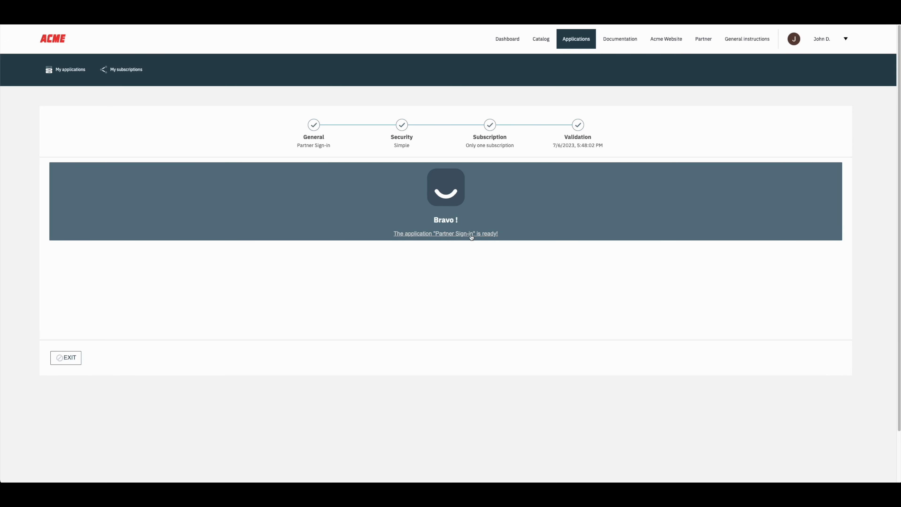
left_click(471, 235)
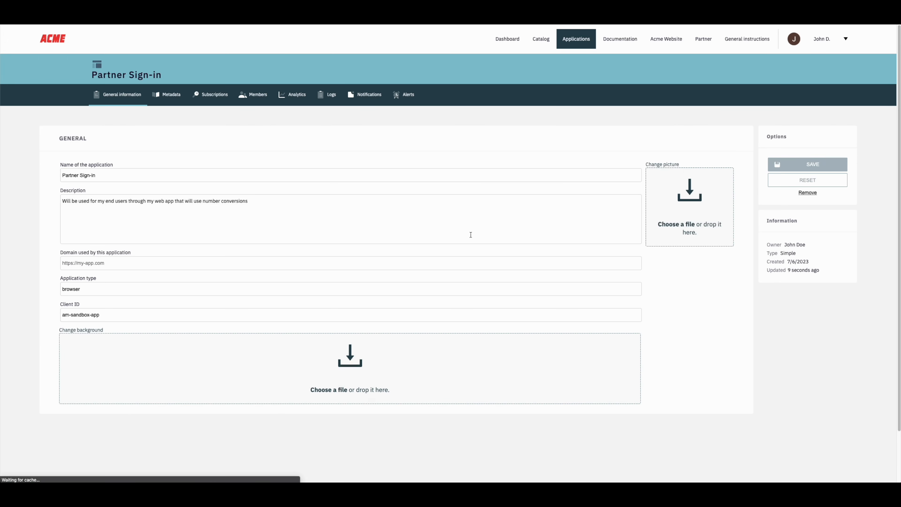
left_click(204, 98)
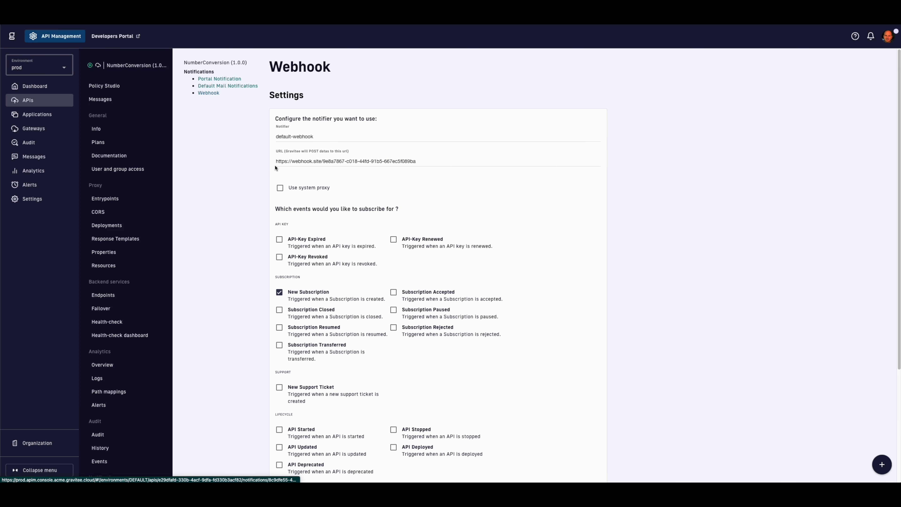
scroll(275, 167, "down", 4)
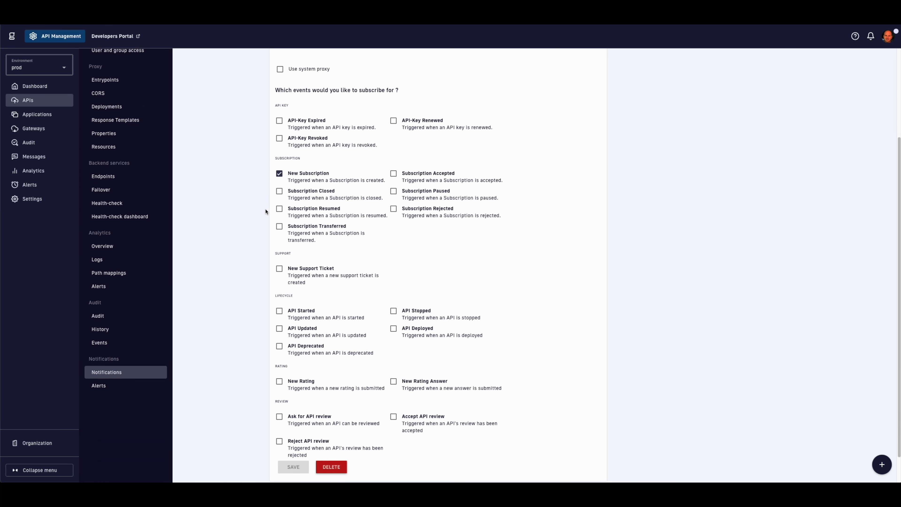
scroll(268, 205, "up", 4)
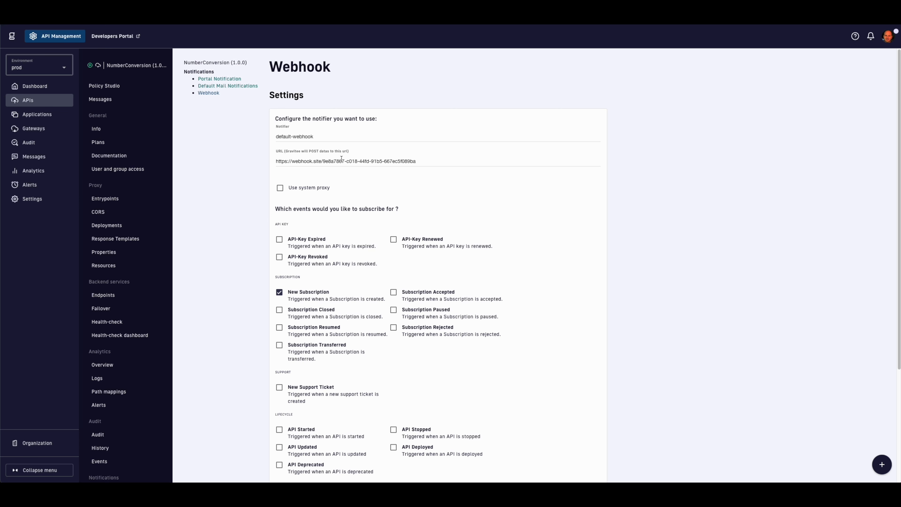
scroll(333, 163, "down", 5)
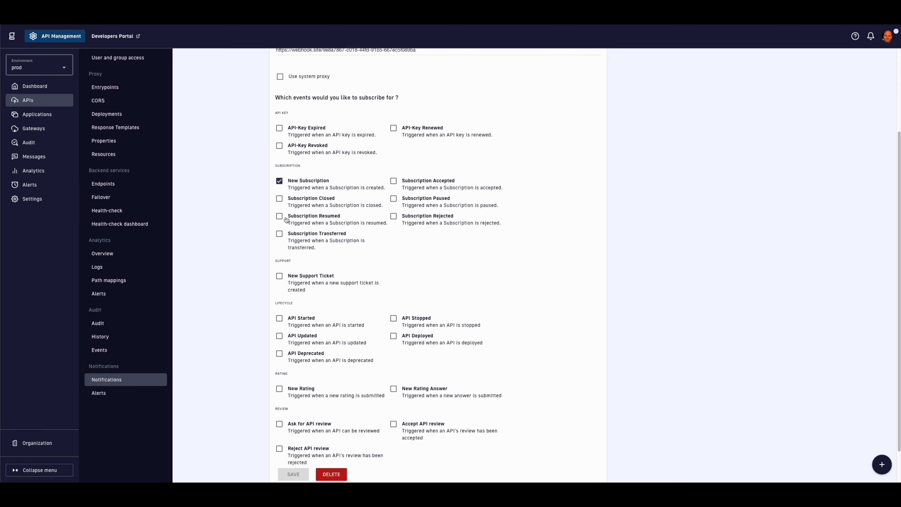
scroll(286, 219, "up", 5)
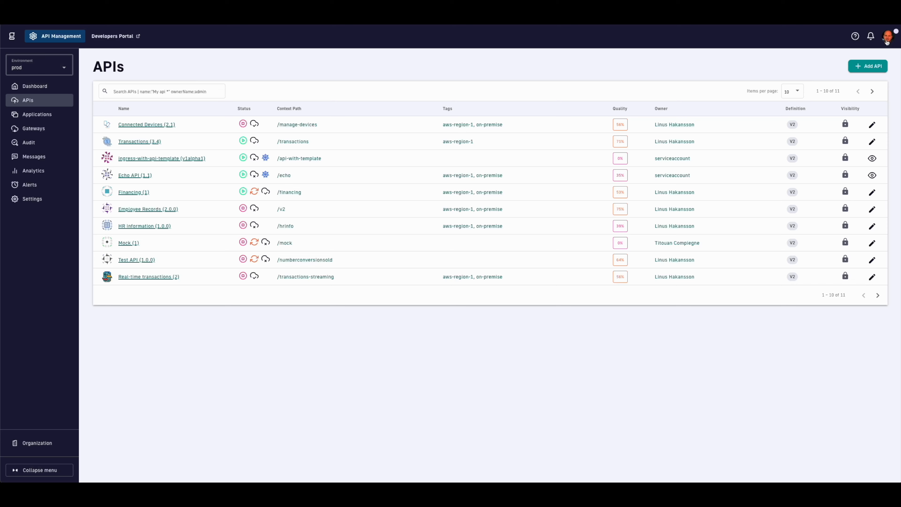
Step: Open My tasks from the account menu to find the pending Partner Sign-in subscription
left_click(887, 36)
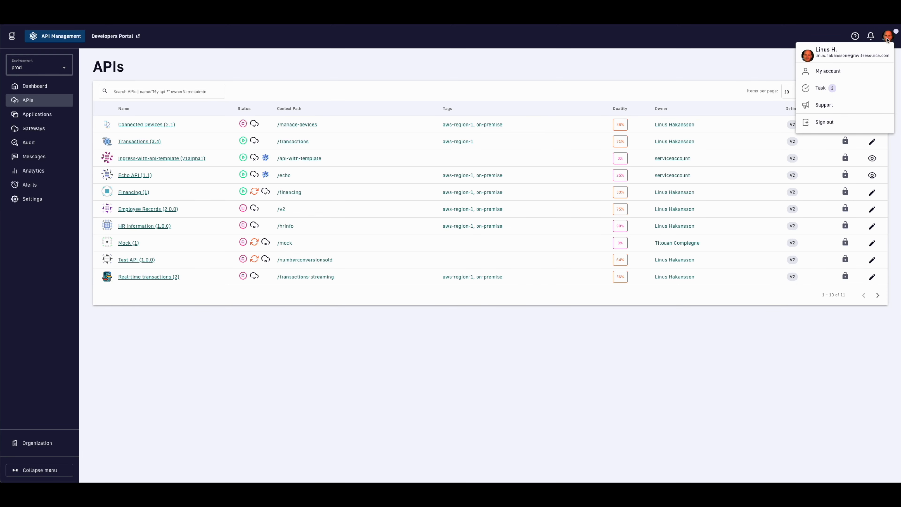
left_click(832, 88)
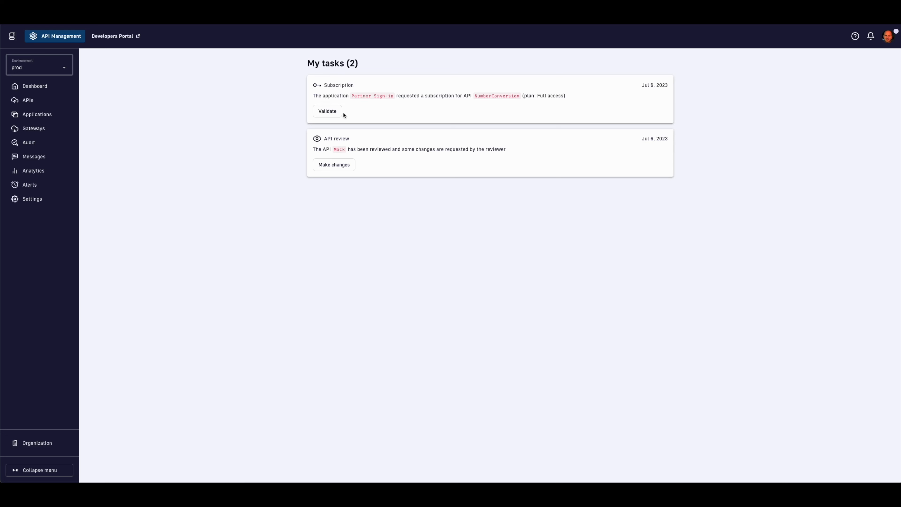
Step: Accept Partner Sign-in's Full access NumberConversion subscription with the message 'Welcome!'
left_click(327, 111)
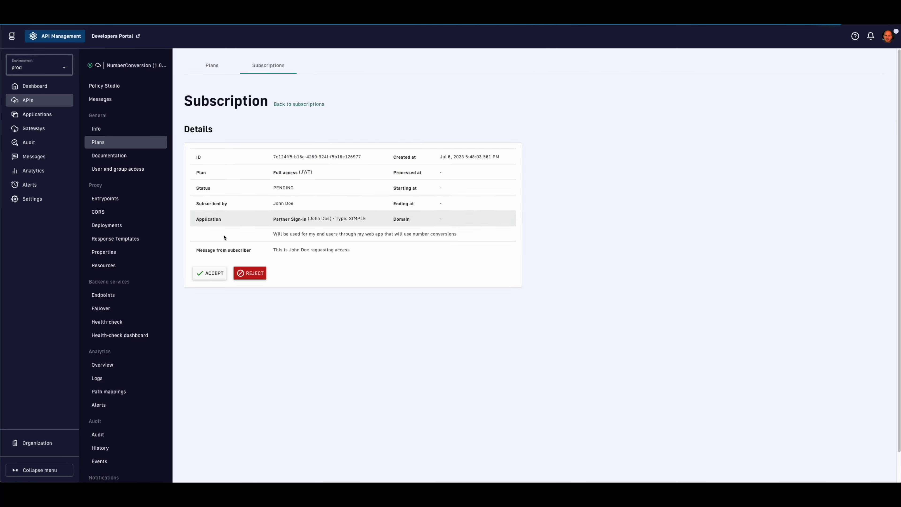
left_click(208, 271)
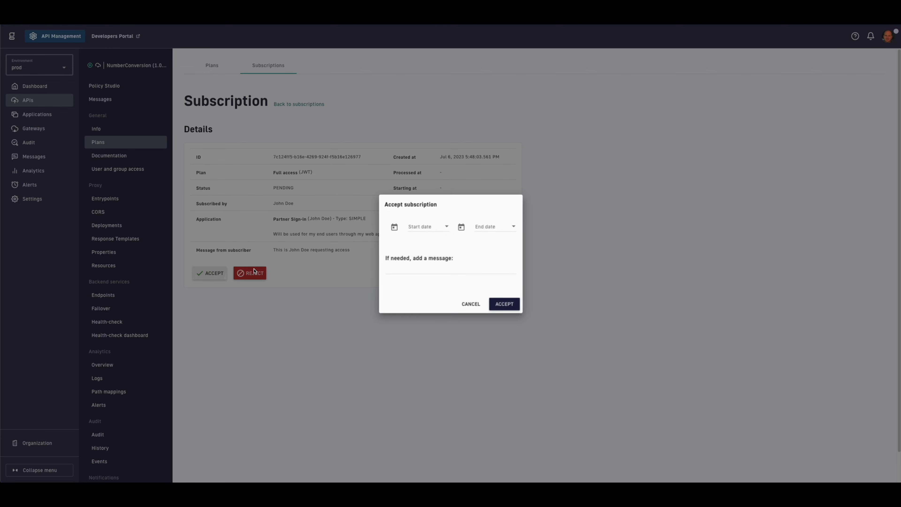
left_click(457, 277)
type("Welcome!")
left_click(508, 304)
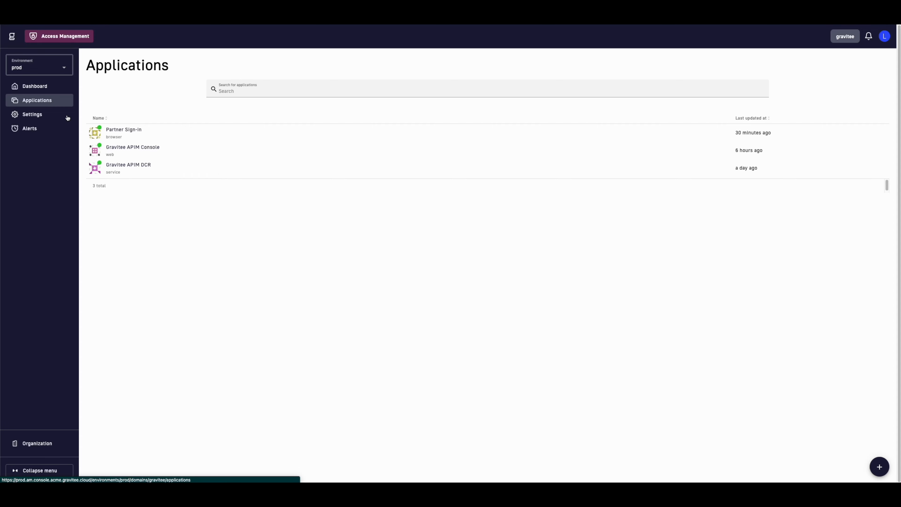
Step: Preview the Registration page in the domain's theme settings
left_click(68, 118)
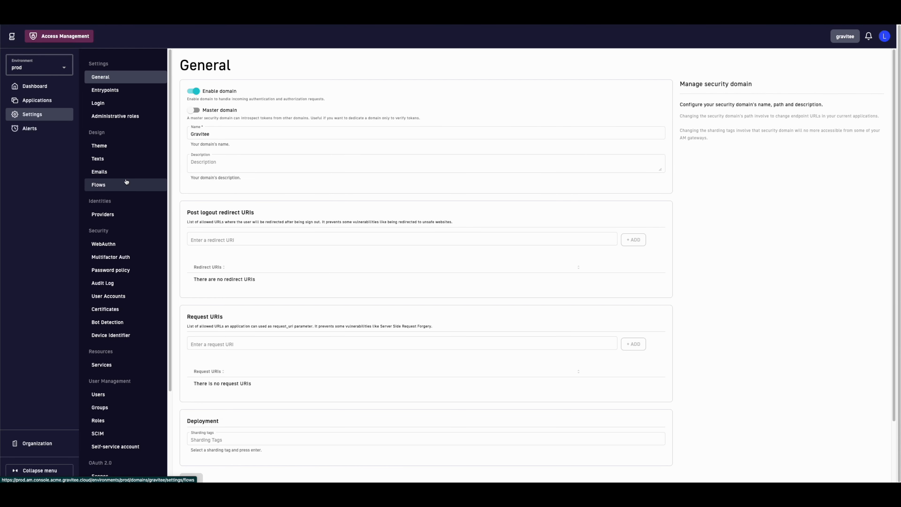
left_click(111, 148)
left_click(433, 70)
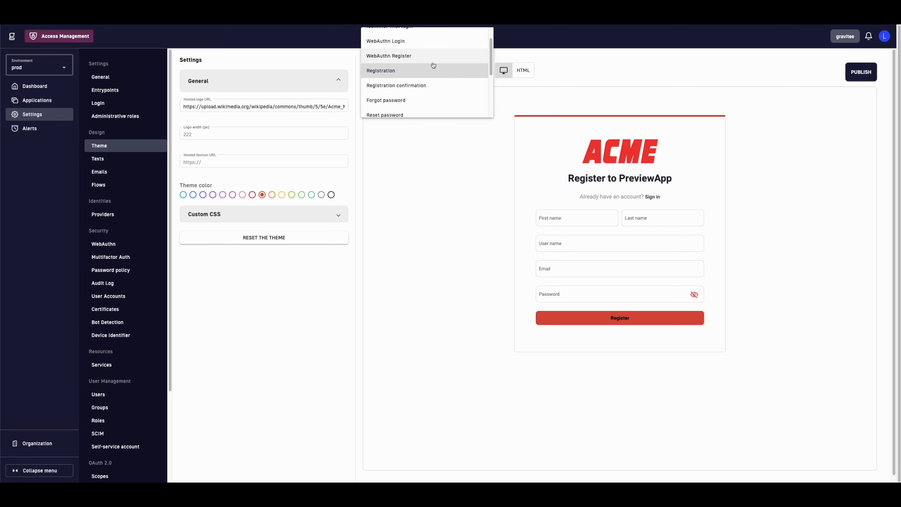
scroll(430, 93, "down", 3)
scroll(430, 93, "up", 5)
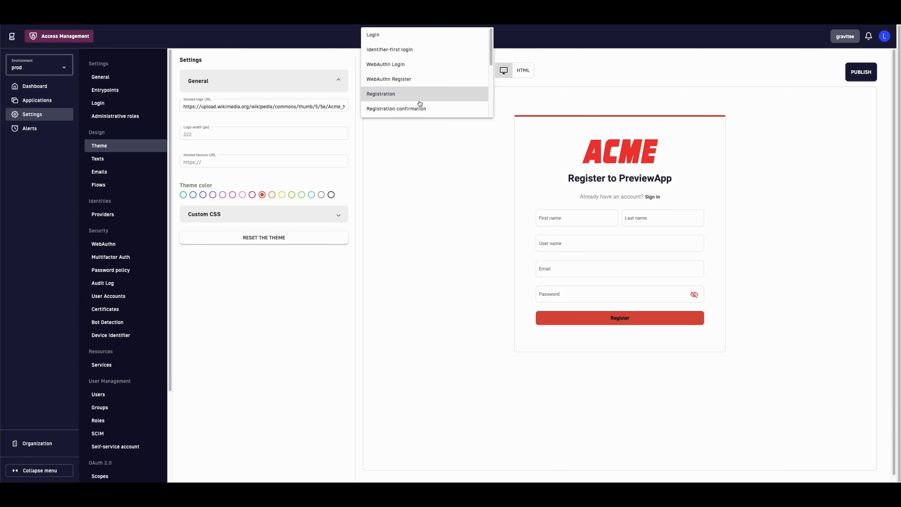
left_click(309, 259)
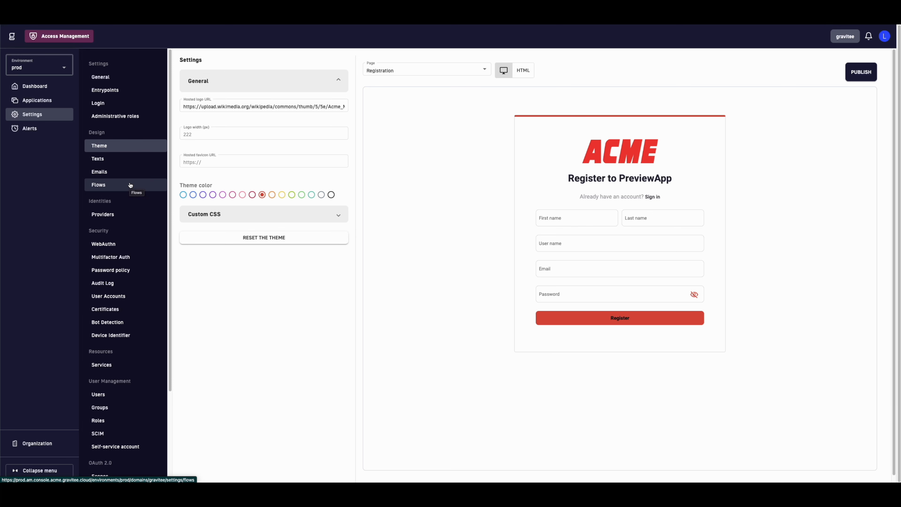
Step: Browse the identity provider types available to add, then return to the providers list
left_click(122, 220)
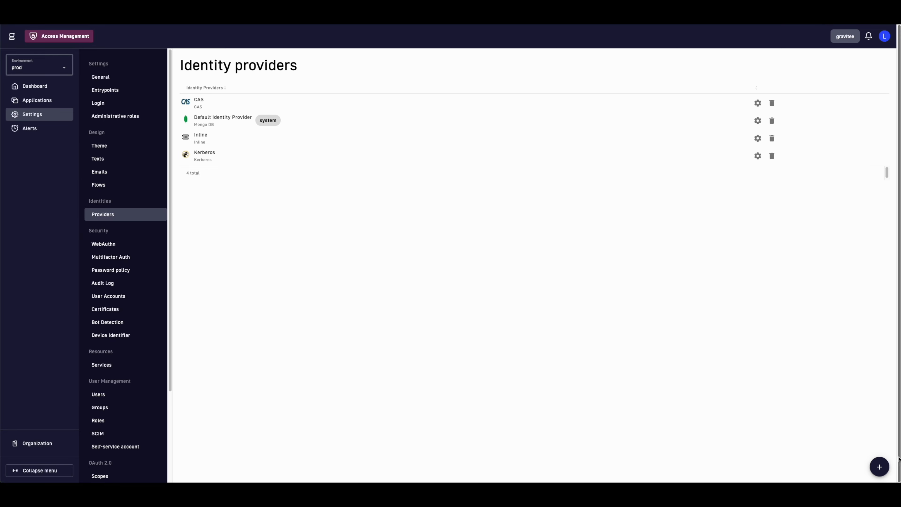
left_click(880, 467)
scroll(510, 328, "down", 3)
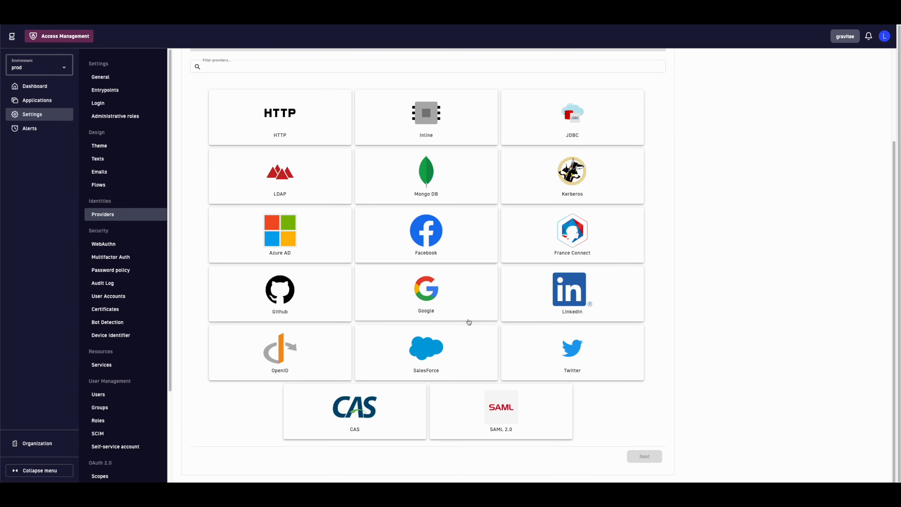
scroll(468, 322, "up", 3)
scroll(469, 322, "up", 1)
key("alt+Left")
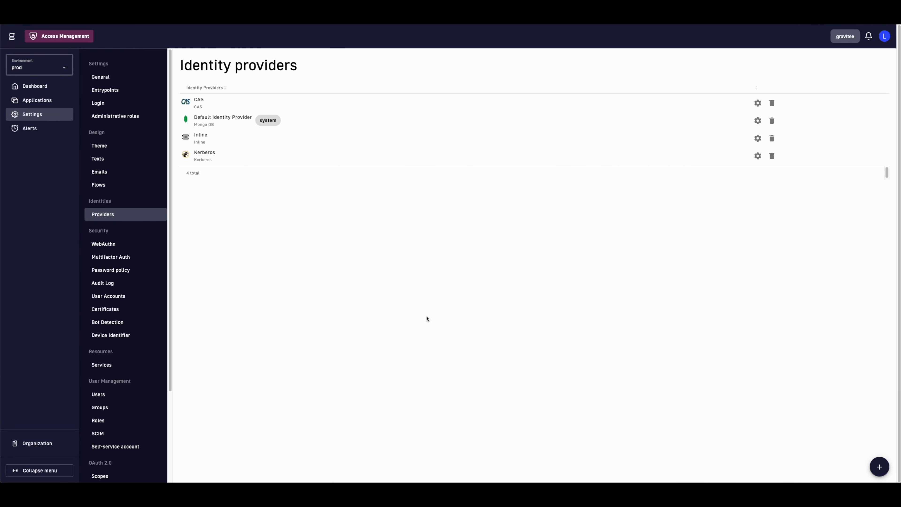
Step: Browse the authentication factor types available for multi-factor authentication
left_click(105, 257)
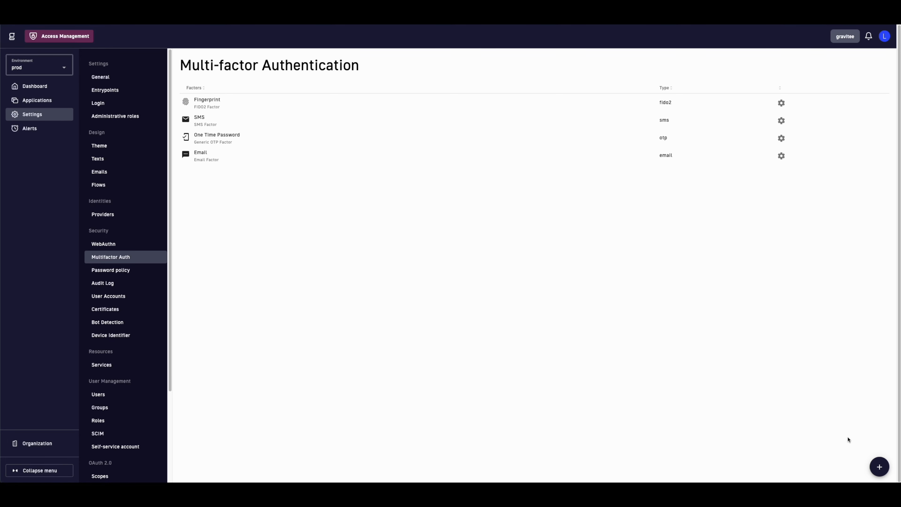
left_click(878, 466)
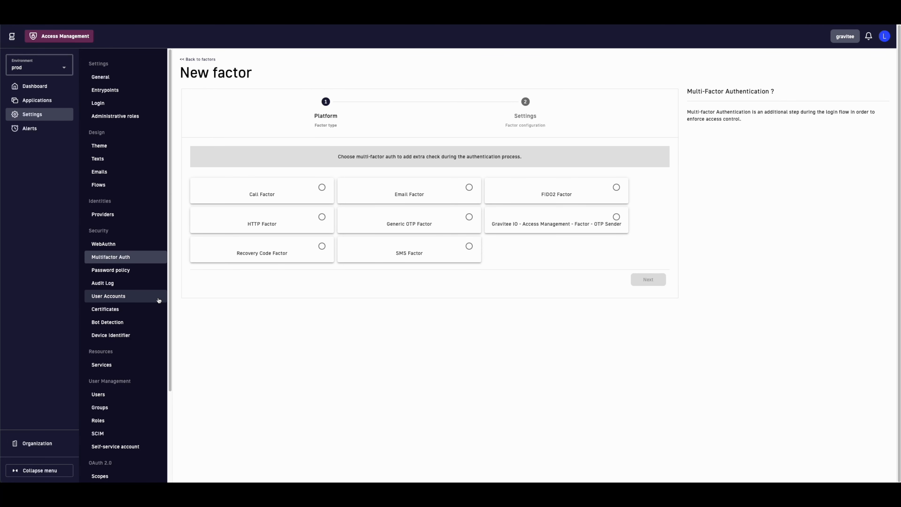
scroll(140, 301, "down", 1)
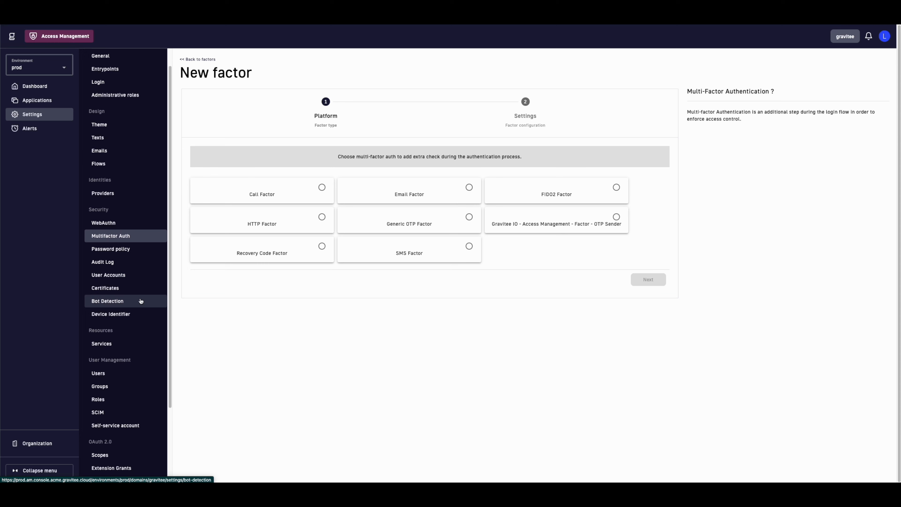
scroll(141, 301, "down", 1)
Step: Browse the bot detection plugins available to add
left_click(129, 274)
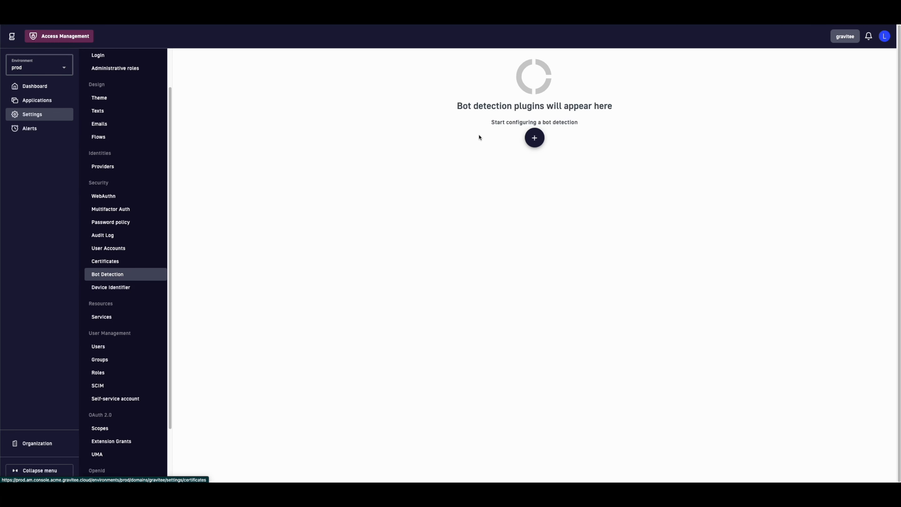
left_click(534, 137)
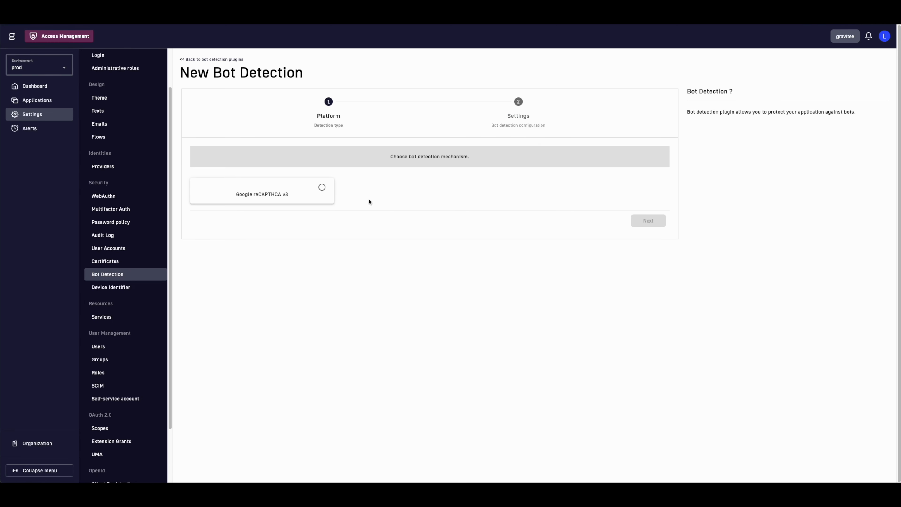
scroll(140, 295, "down", 3)
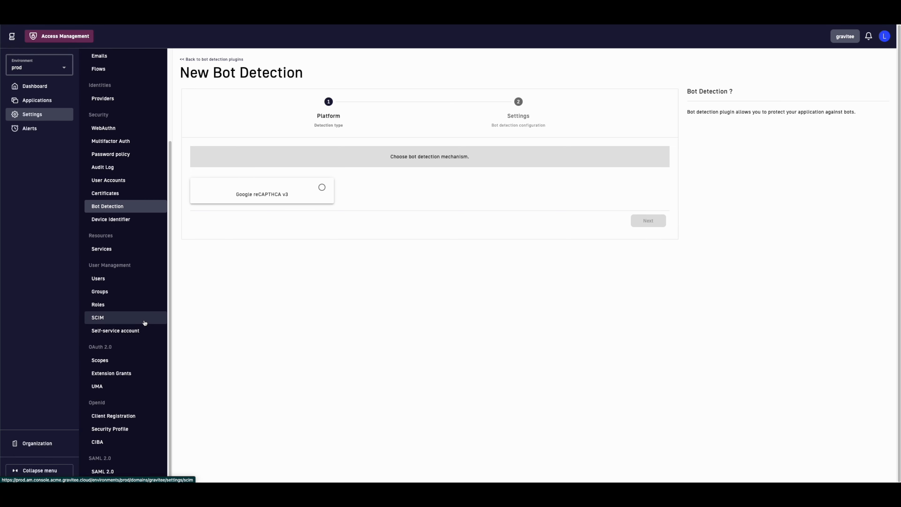
Step: Review the CIBA and OpenID security profile settings, then return to Applications
left_click(117, 445)
left_click(128, 429)
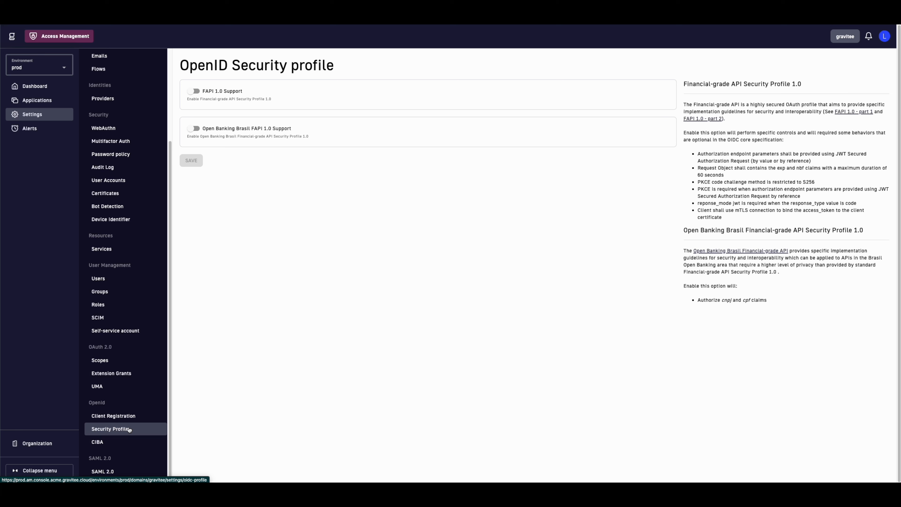
scroll(138, 330, "up", 4)
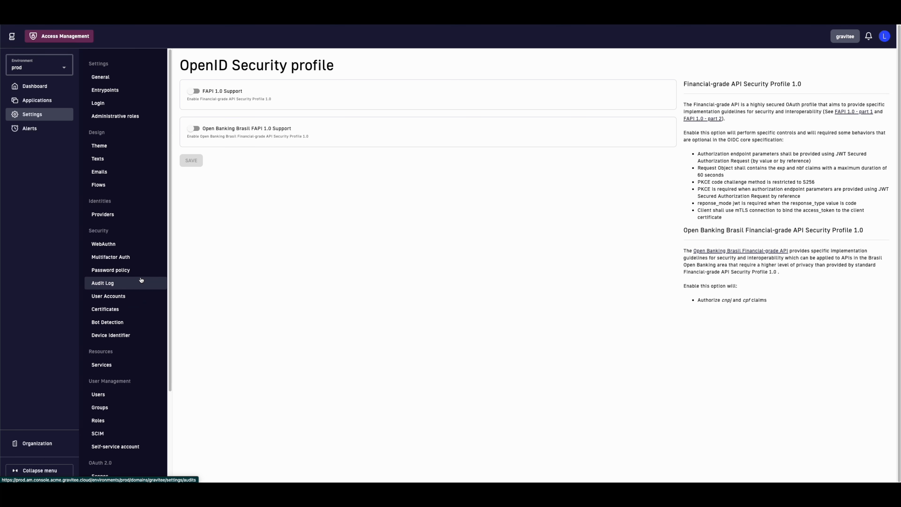
left_click(40, 100)
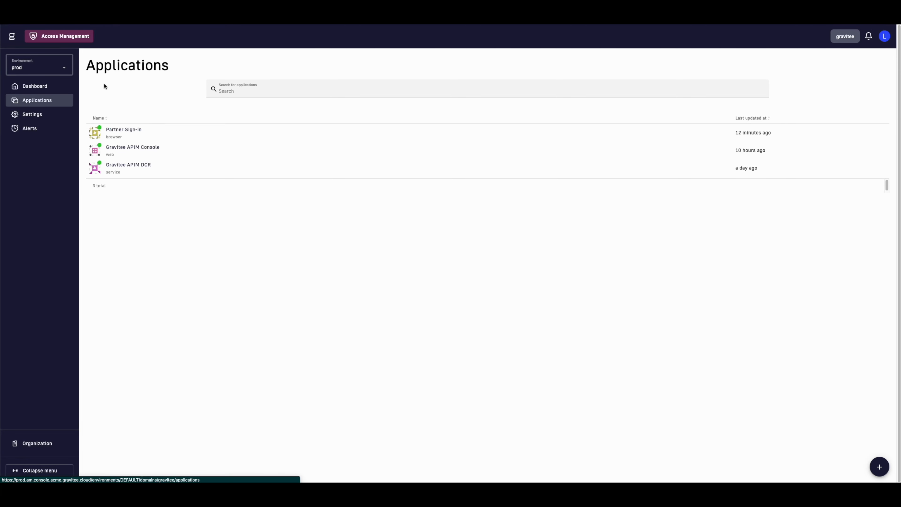
Step: Review Partner Sign-in's OAuth 2.0 / OIDC grant flows and scopes settings
left_click(126, 131)
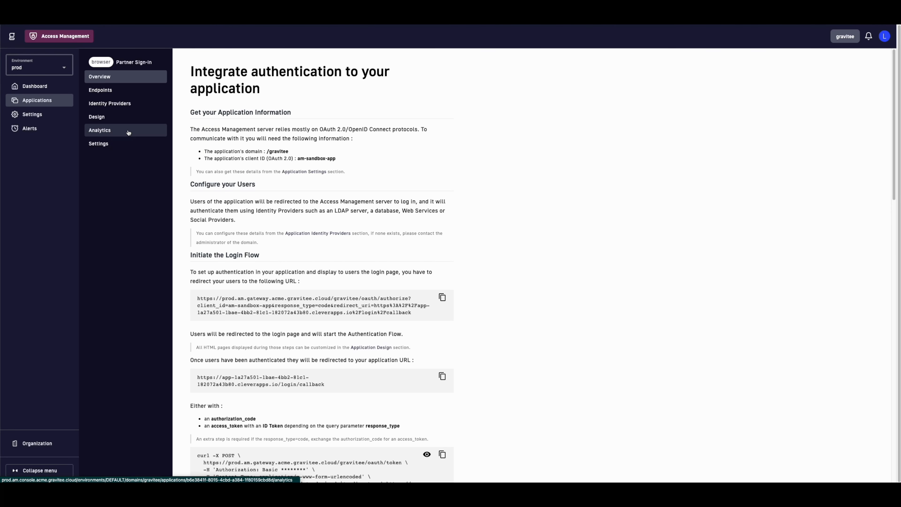
left_click(125, 145)
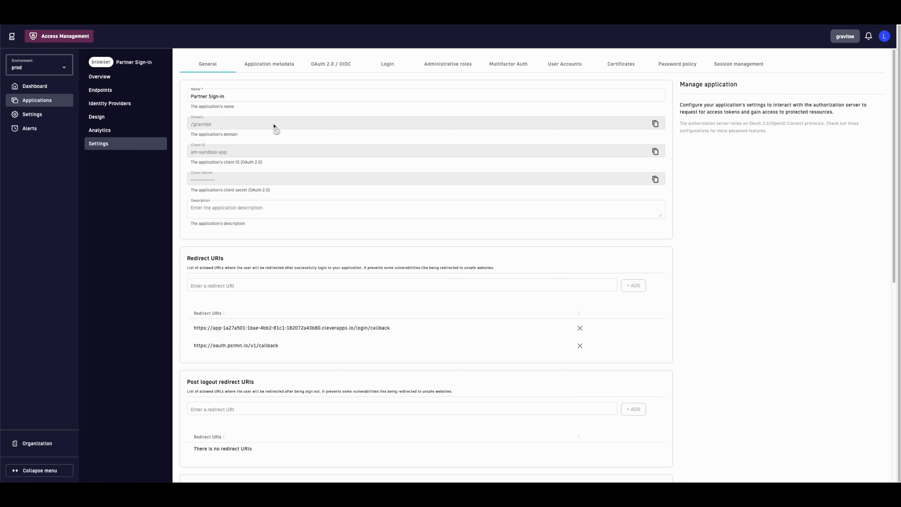
left_click(342, 65)
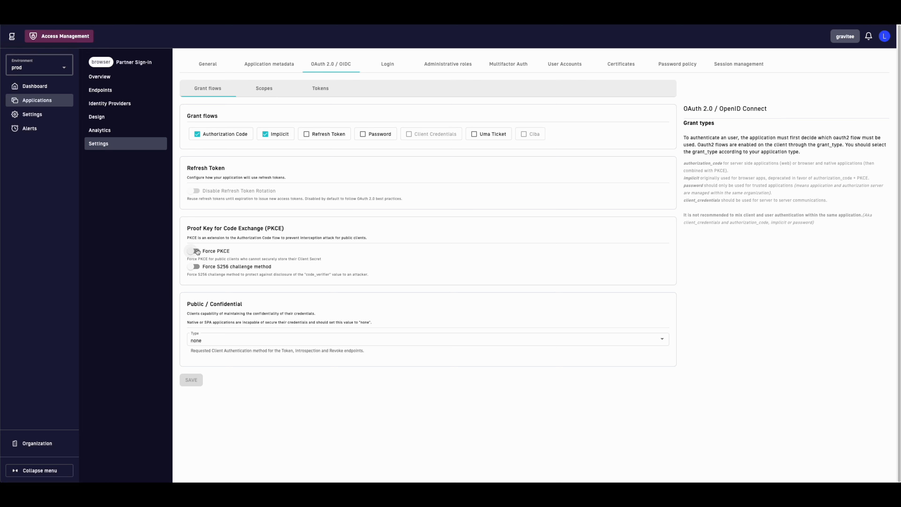
left_click(274, 89)
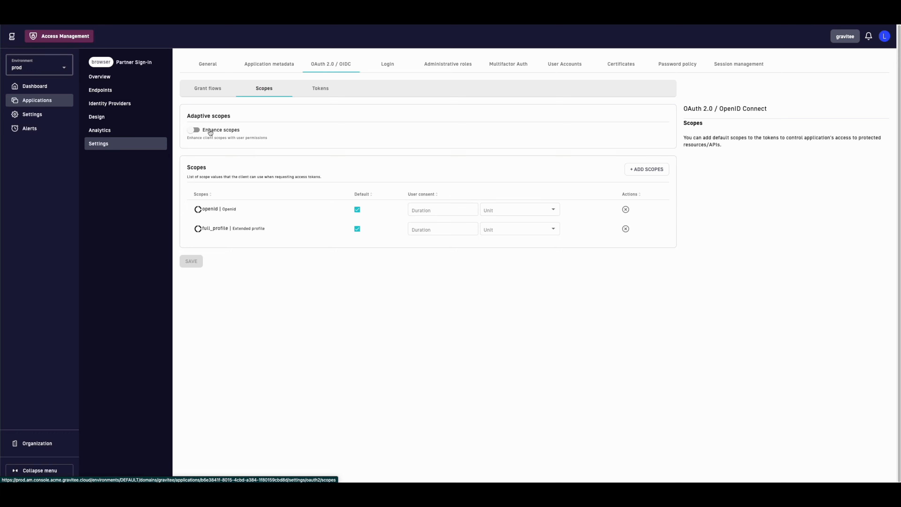
left_click(193, 130)
Step: Review the token settings and custom claim token types, then the Login settings
left_click(325, 93)
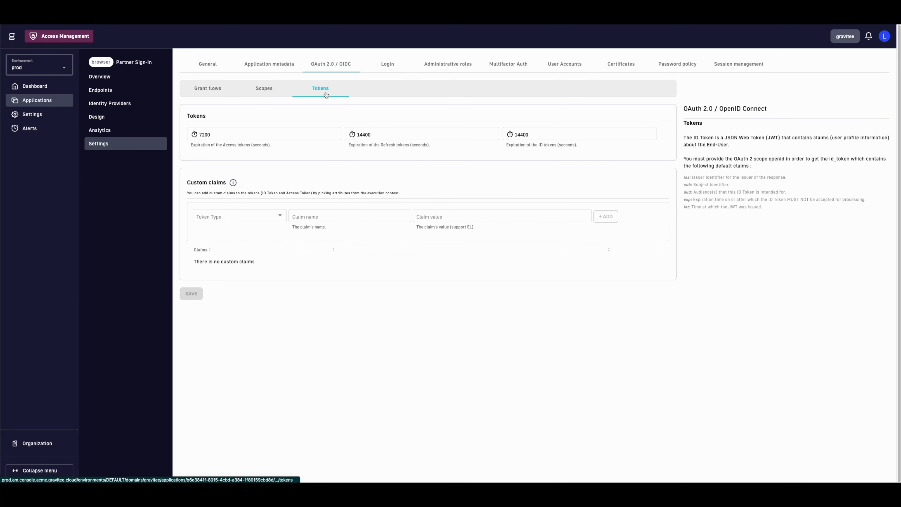
left_click(259, 216)
left_click(324, 217)
left_click(438, 216)
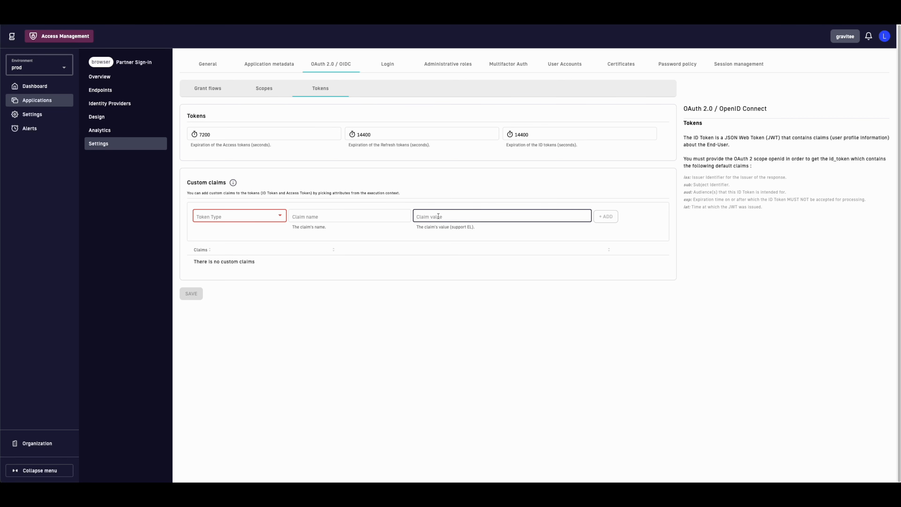
left_click(385, 65)
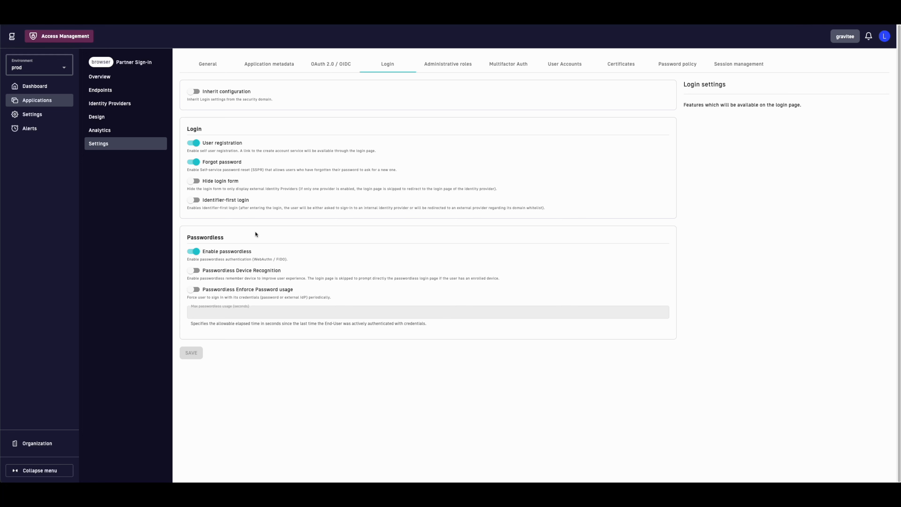
Step: Try enabling One Time Password with Risk-based MFA activation, then switch it back off
left_click(499, 66)
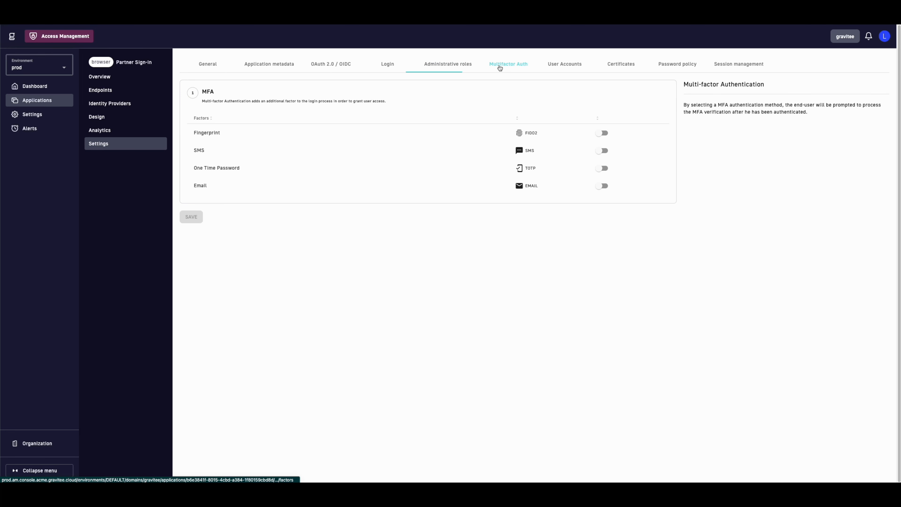
left_click(599, 168)
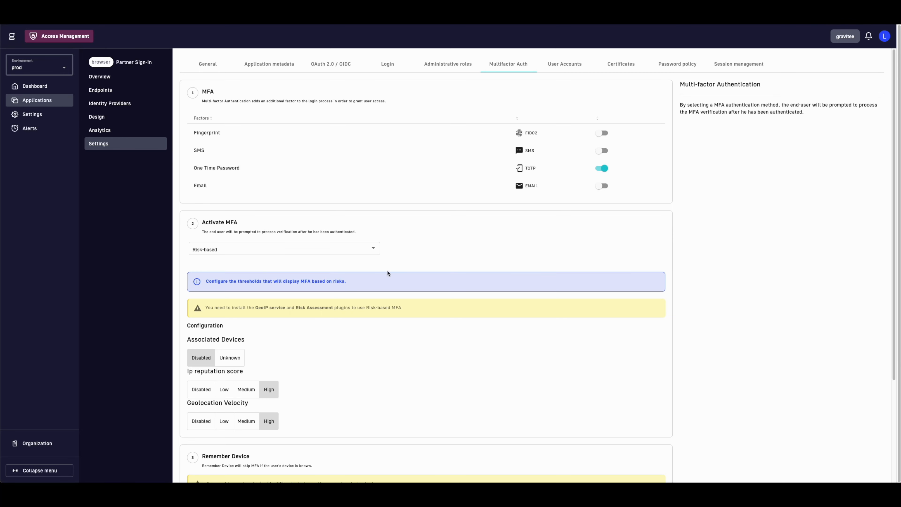
scroll(305, 290, "down", 3)
scroll(304, 290, "down", 2)
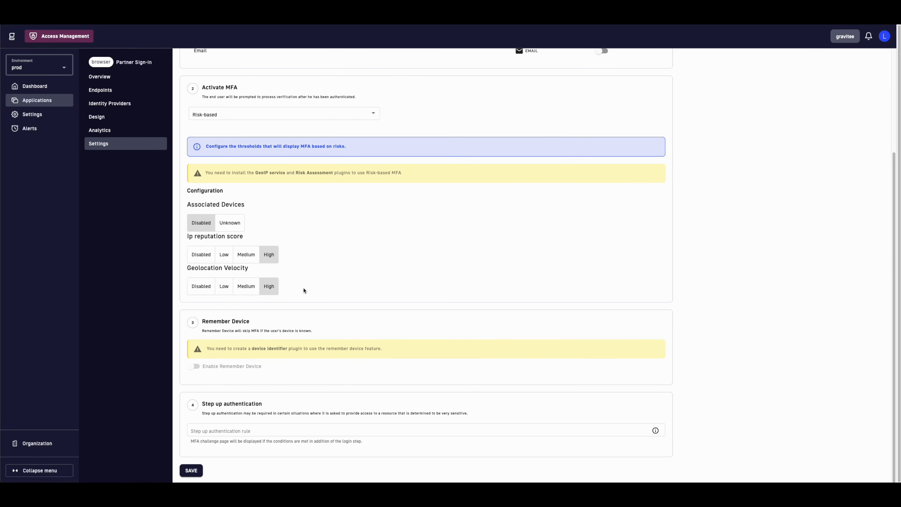
scroll(304, 290, "up", 5)
left_click(292, 249)
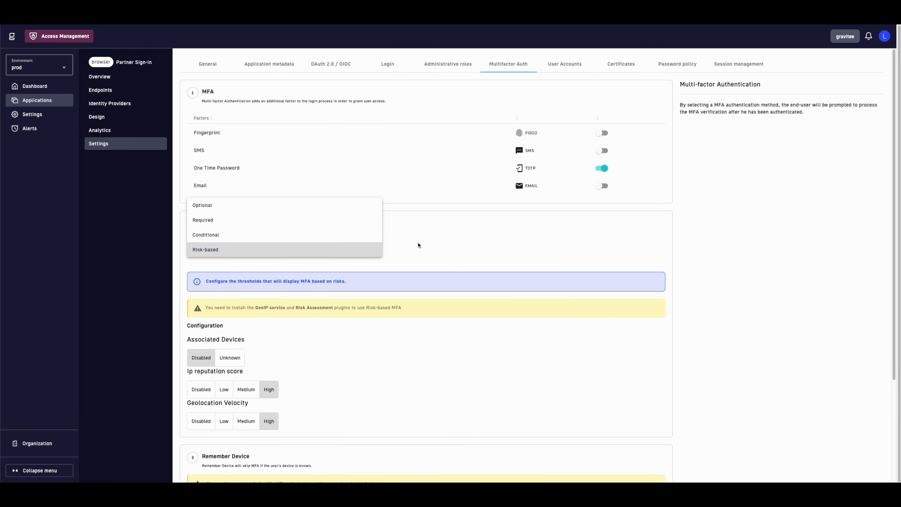
left_click(433, 241)
left_click(600, 170)
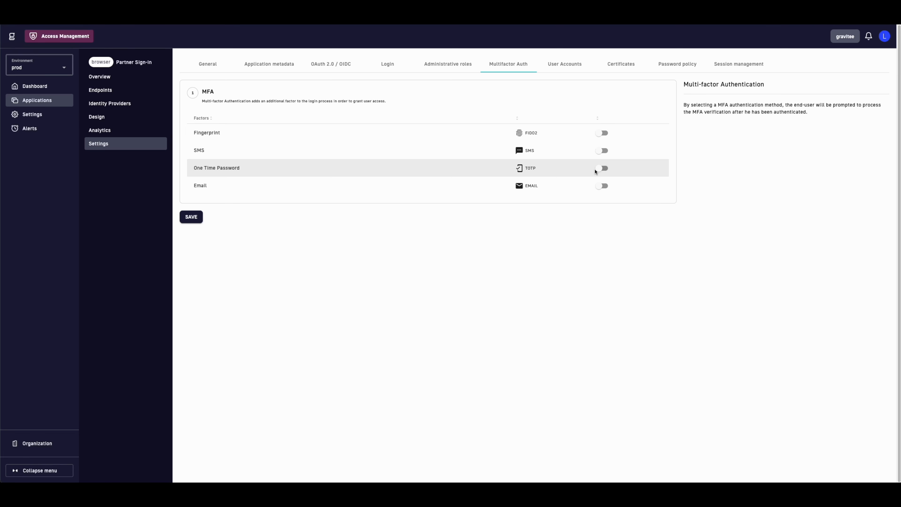
left_click(123, 119)
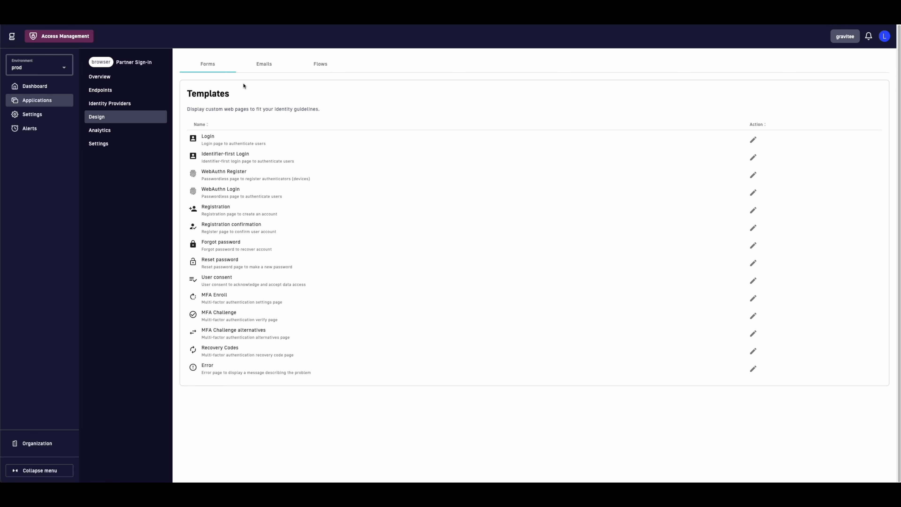
Step: Trial an Enrich User Profile pre-register step with a property on the REGISTER flow, then reset it
left_click(315, 64)
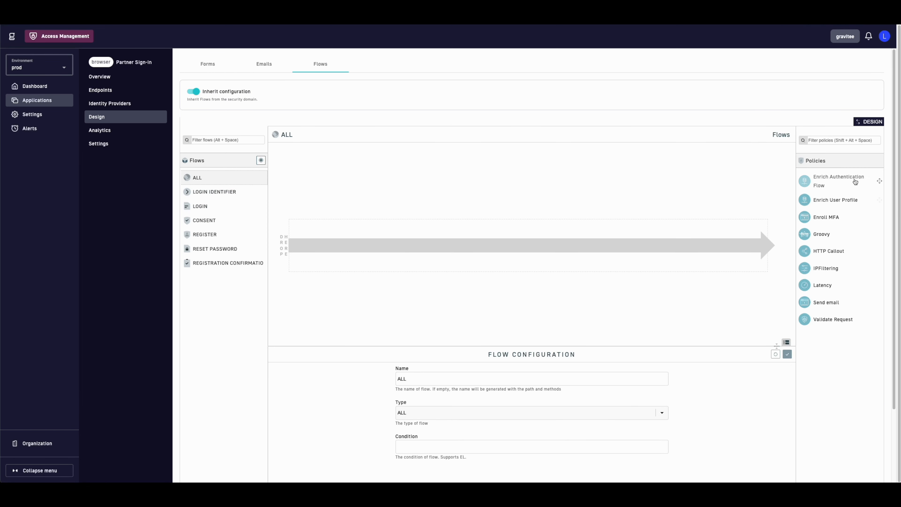
left_click(211, 234)
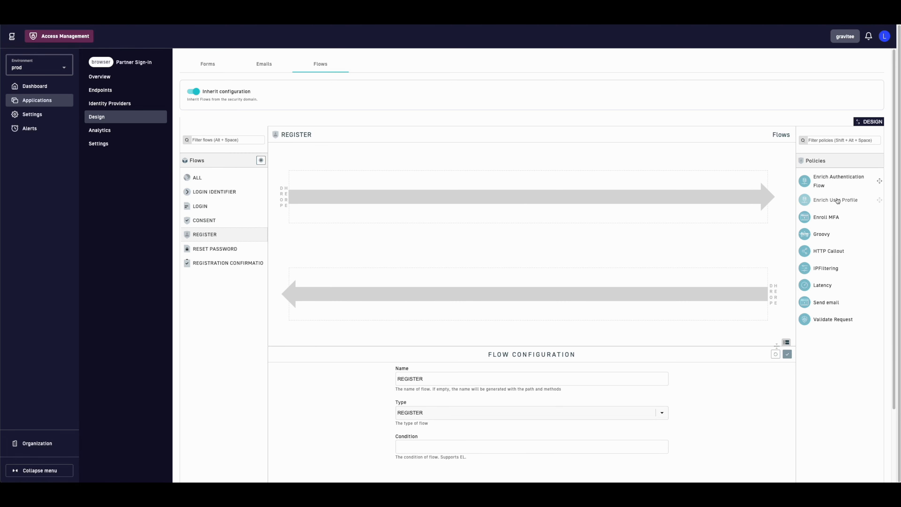
left_click_drag(837, 201, 601, 200)
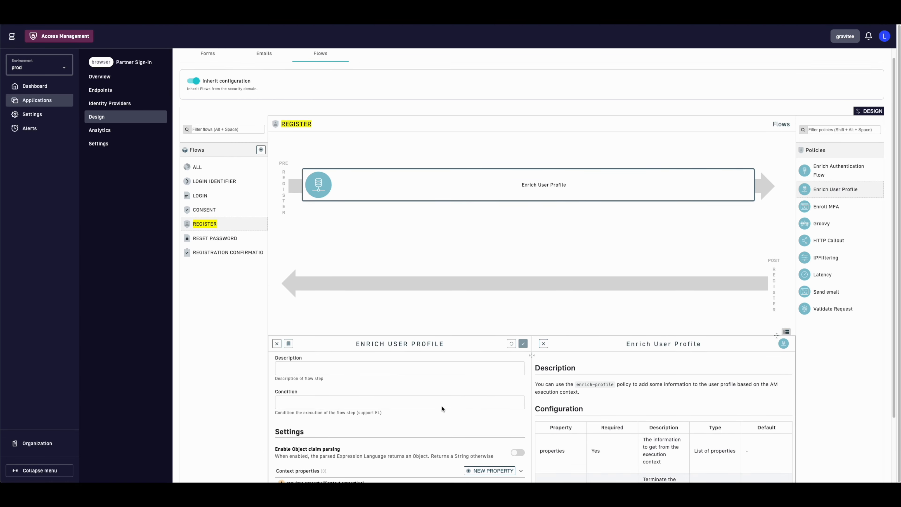
scroll(442, 409, "down", 3)
left_click(489, 392)
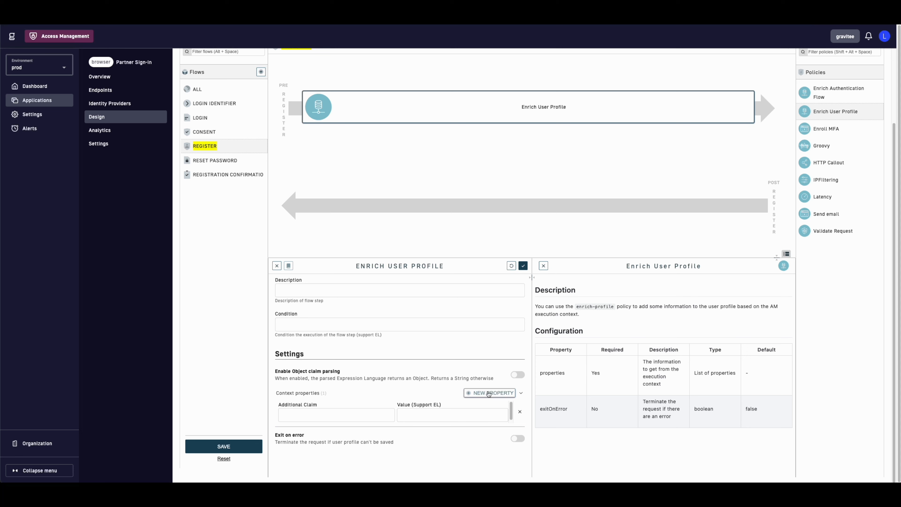
left_click(463, 416)
scroll(426, 428, "up", 3)
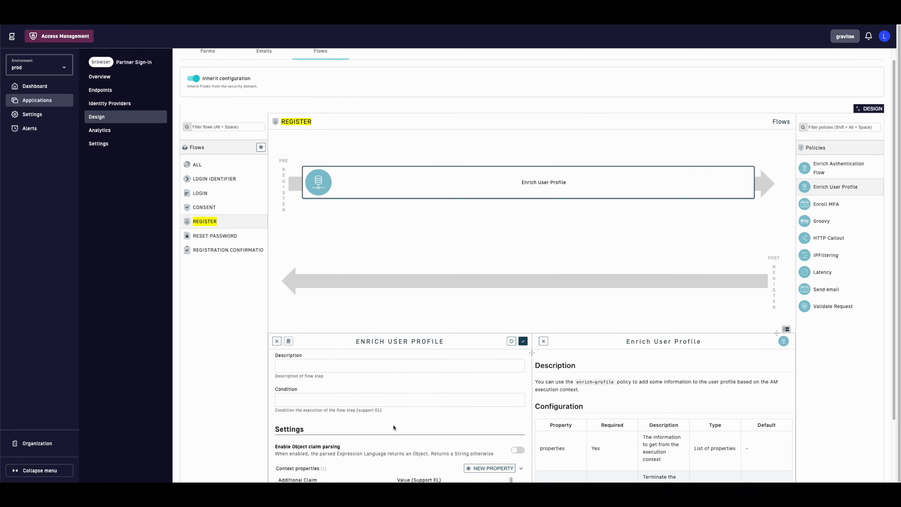
scroll(393, 428, "down", 3)
left_click(224, 461)
scroll(309, 384, "up", 3)
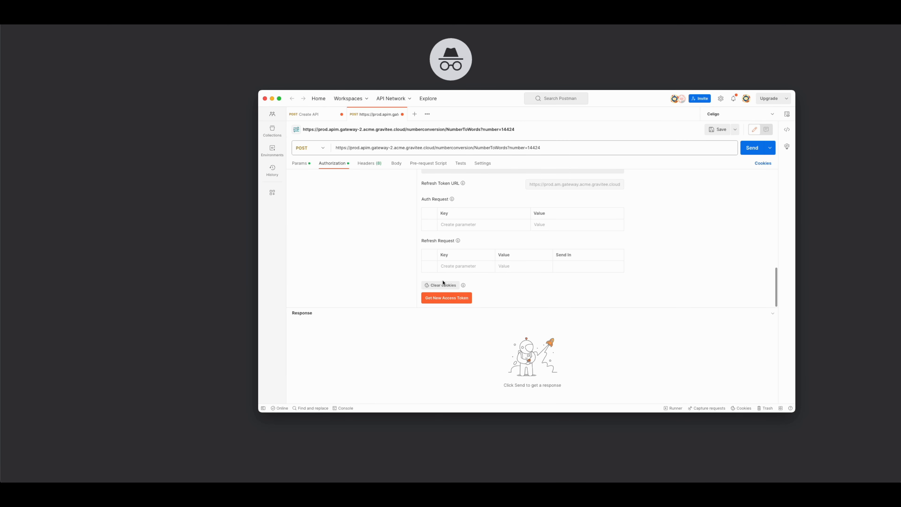
Step: Review the OAuth 2.0 Implicit authorization settings and request a new access token
scroll(443, 283, "up", 15)
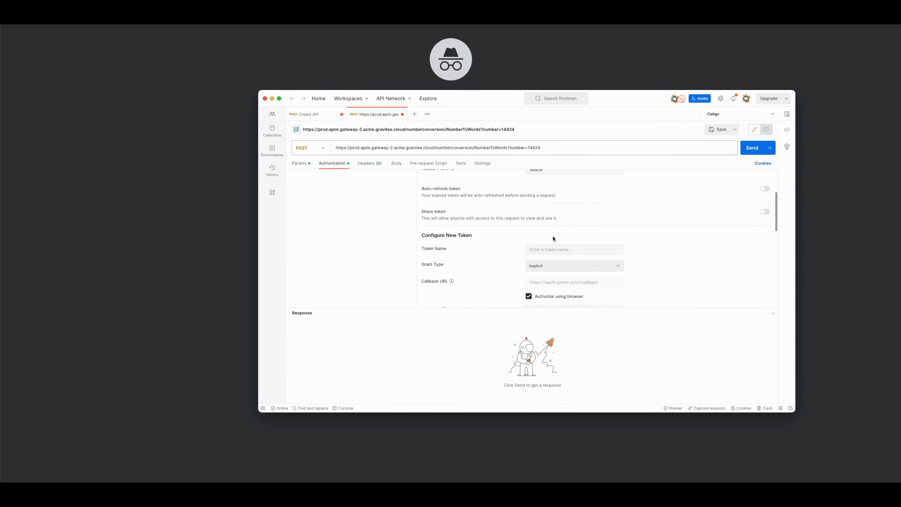
scroll(552, 238, "down", 3)
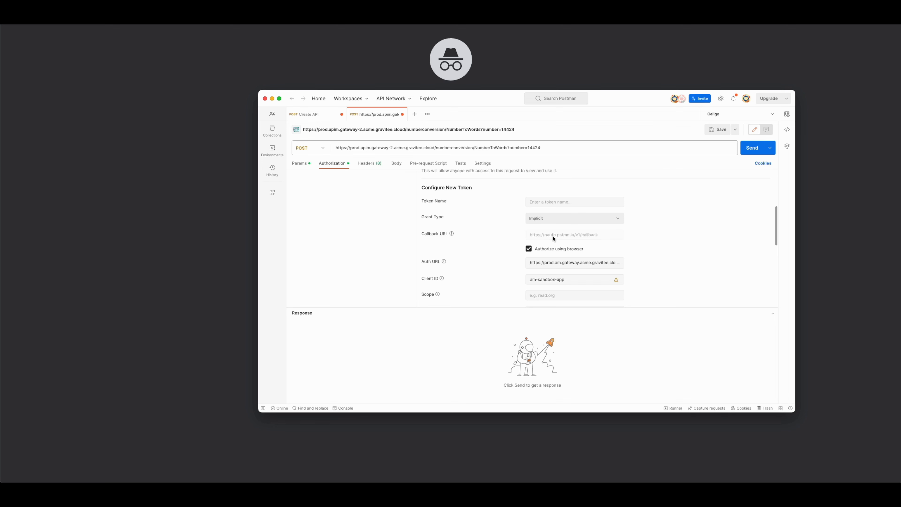
scroll(553, 238, "down", 5)
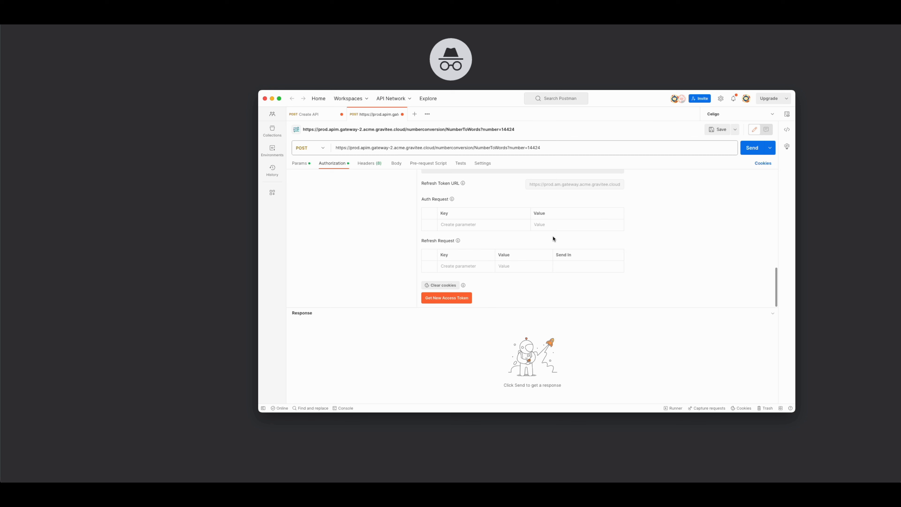
left_click(443, 298)
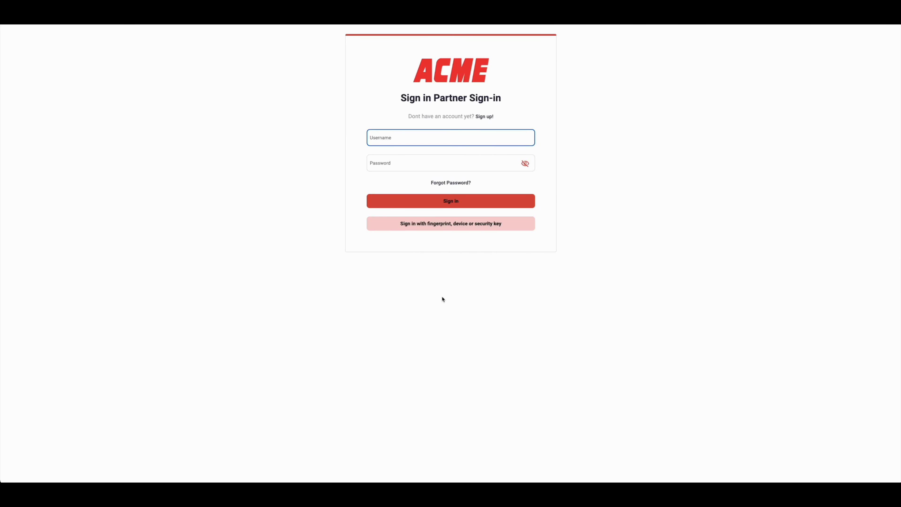
Step: Sign in with the partner user's username and password and create a passkey
type("alice")
key("Tab")
type("•••••")
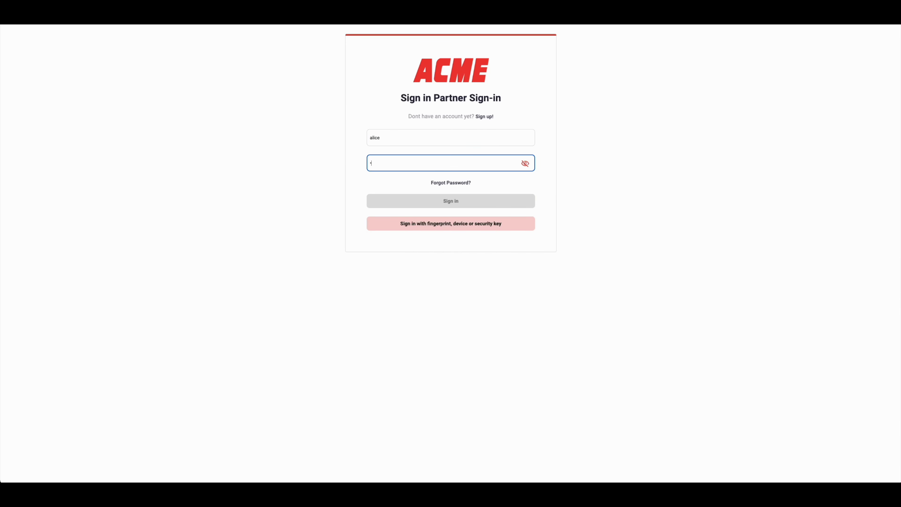
left_click(469, 205)
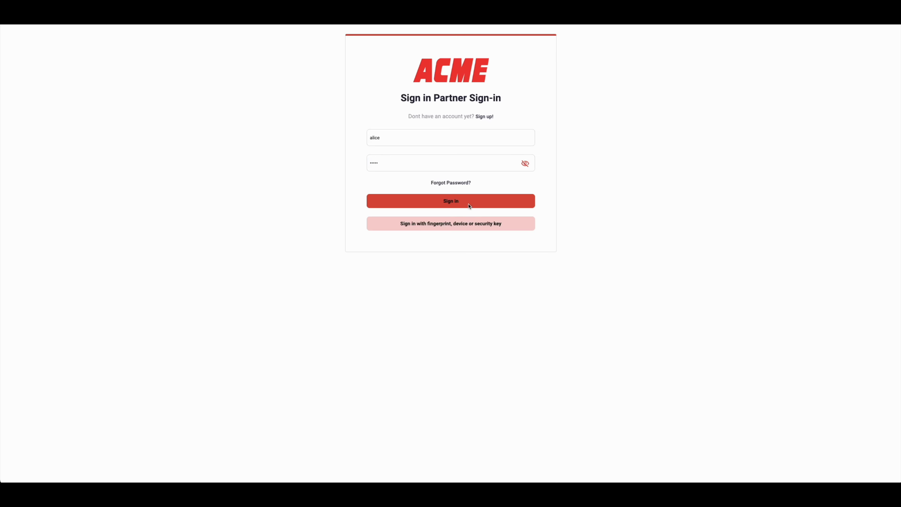
left_click(462, 127)
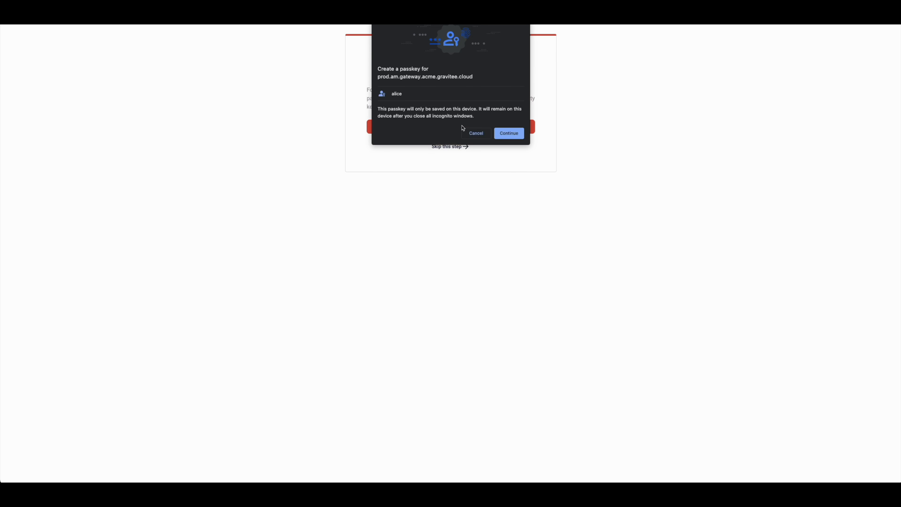
left_click(506, 136)
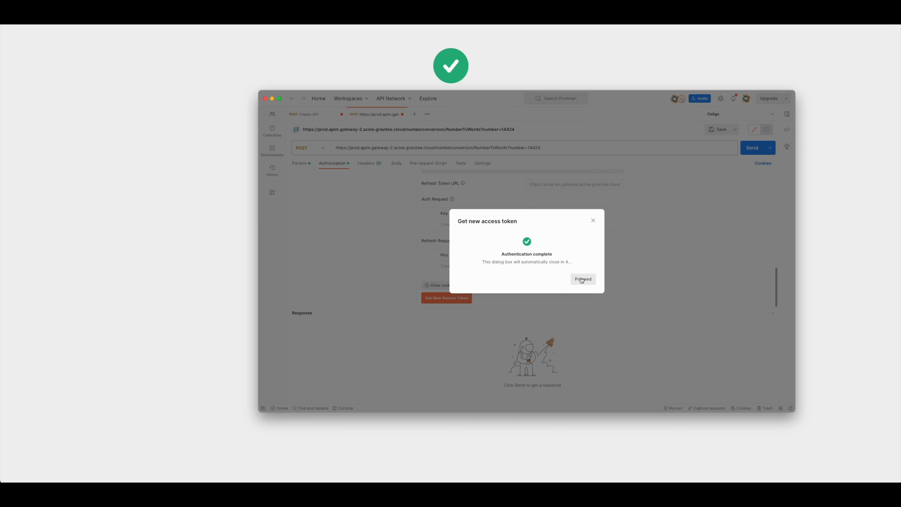
Step: Apply the newly issued access token to the NumberConversion request
left_click(582, 278)
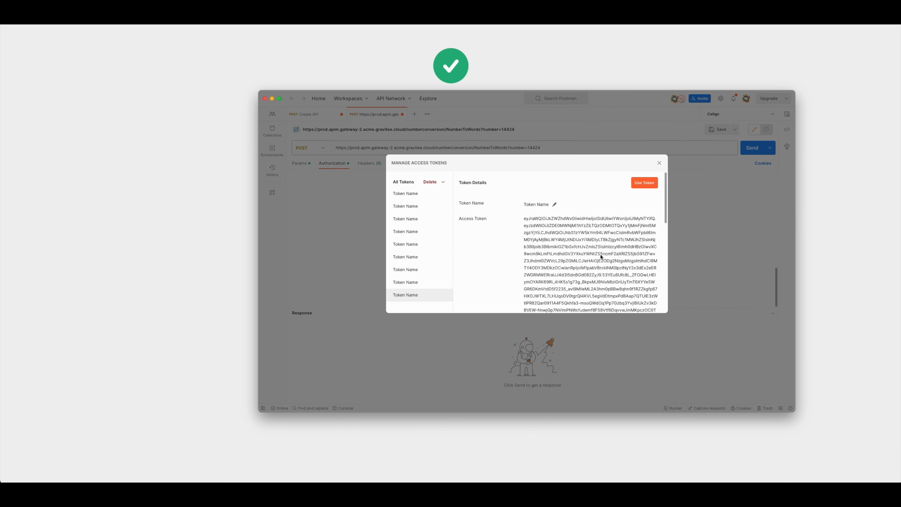
left_click(640, 189)
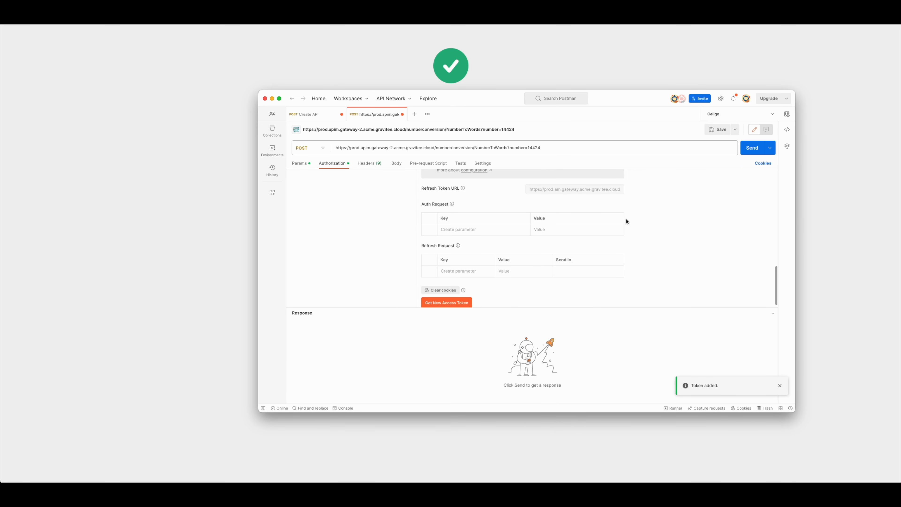
left_click(307, 167)
Step: Send the request, then review the app's members and 3-day analytics dashboard
left_click(749, 148)
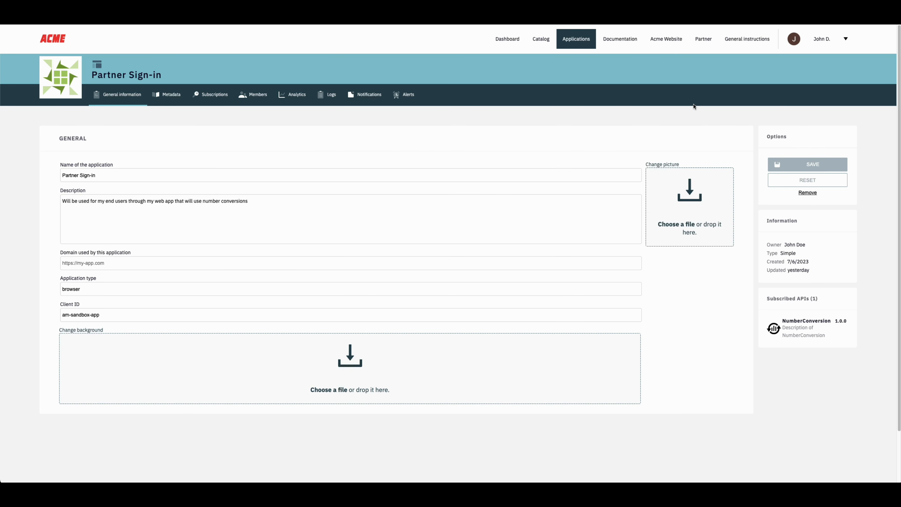
left_click(258, 95)
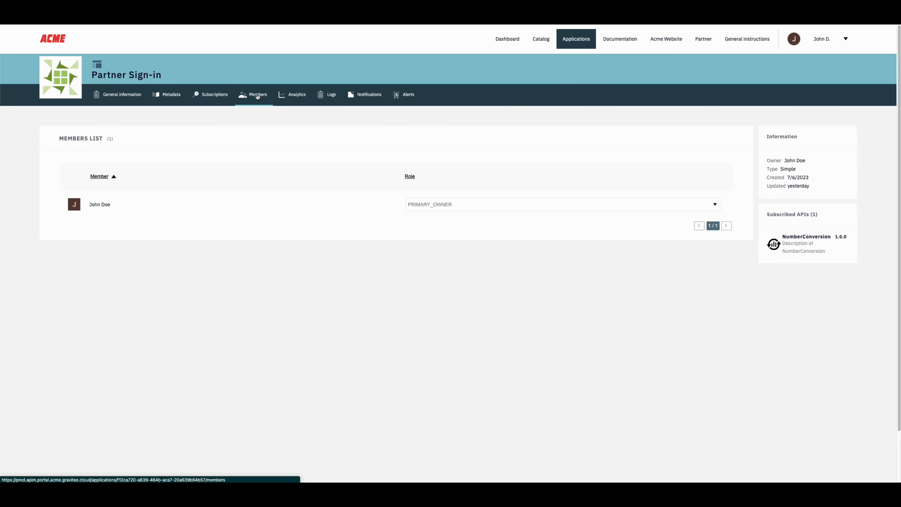
left_click(289, 96)
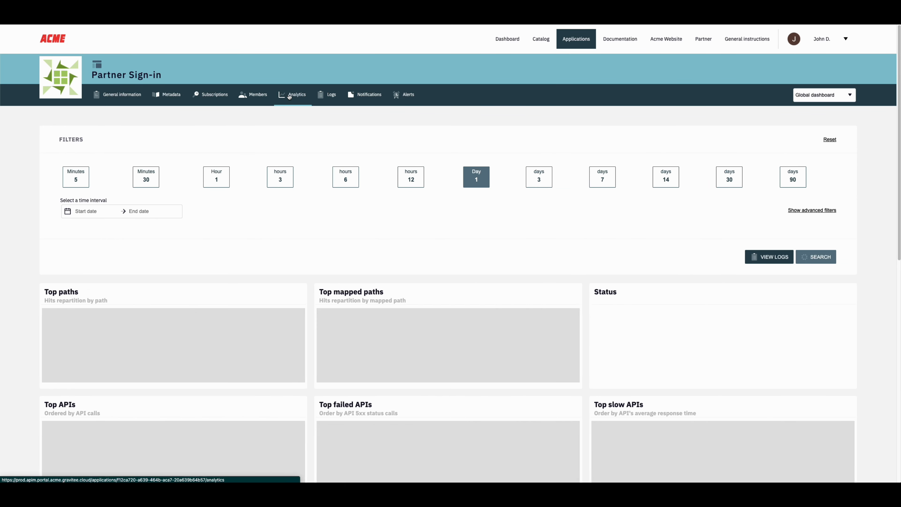
left_click(538, 178)
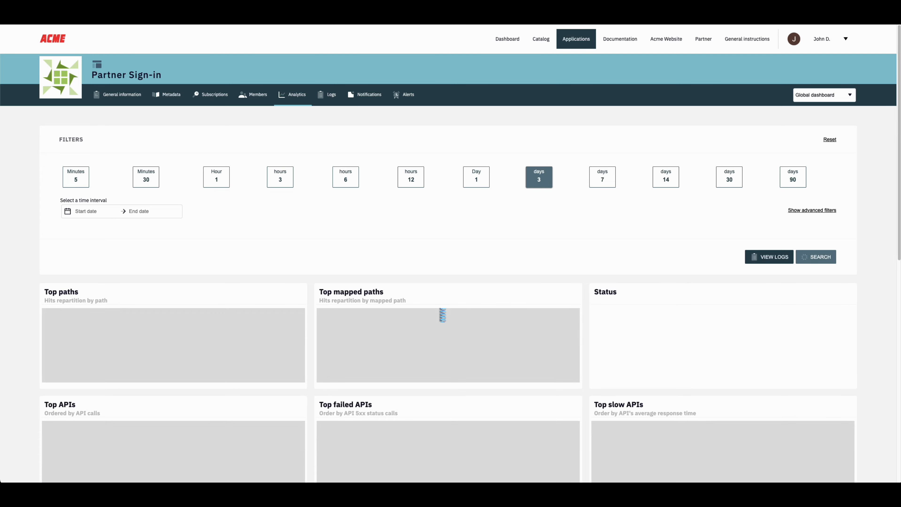
scroll(441, 295, "down", 3)
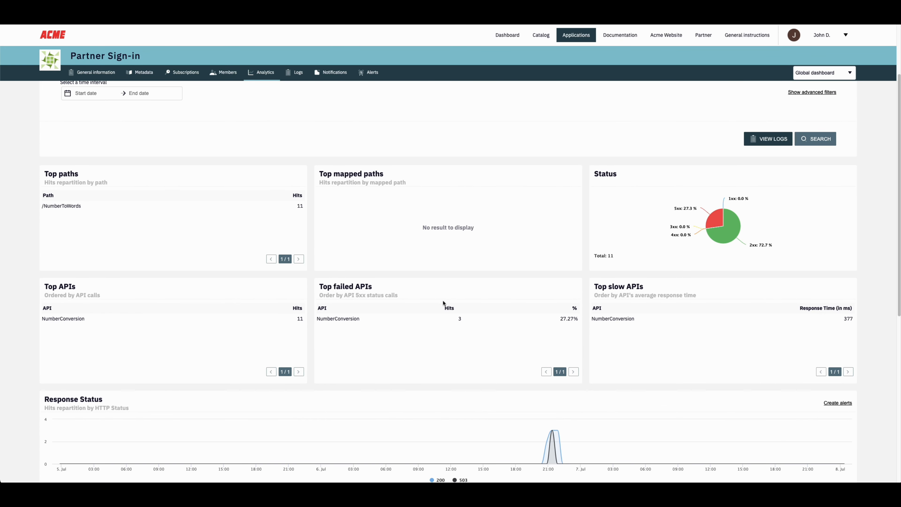
scroll(443, 304, "down", 6)
scroll(443, 326, "up", 10)
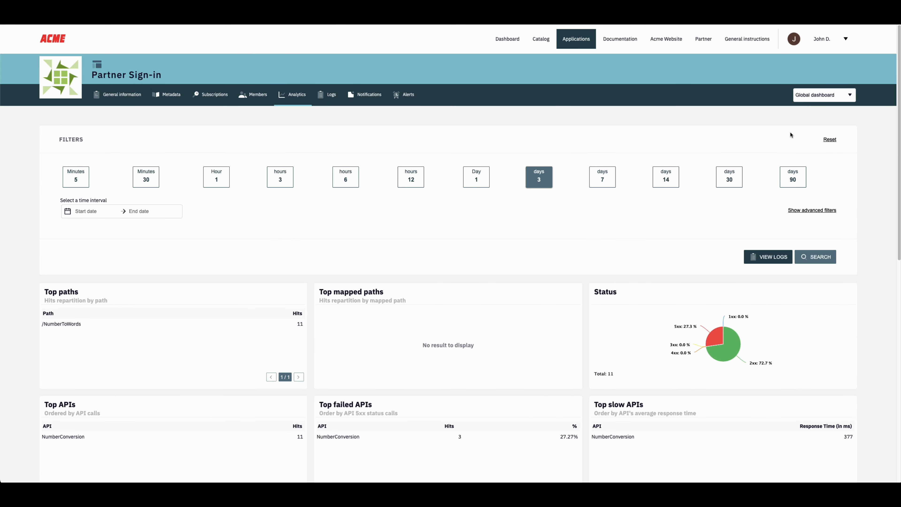
left_click(814, 100)
left_click(751, 122)
Step: Inspect the latest call in the 3-day request logs, then check notifications and alerts
left_click(329, 95)
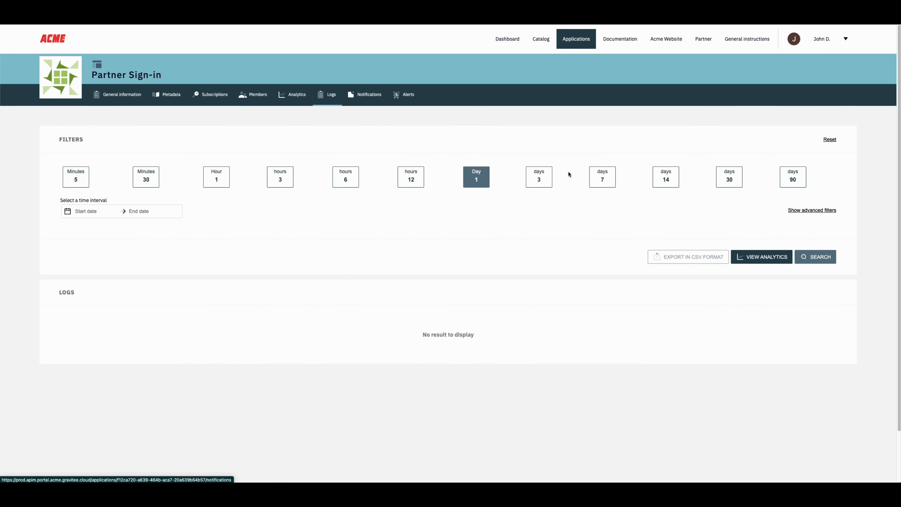
left_click(539, 177)
scroll(525, 298, "down", 3)
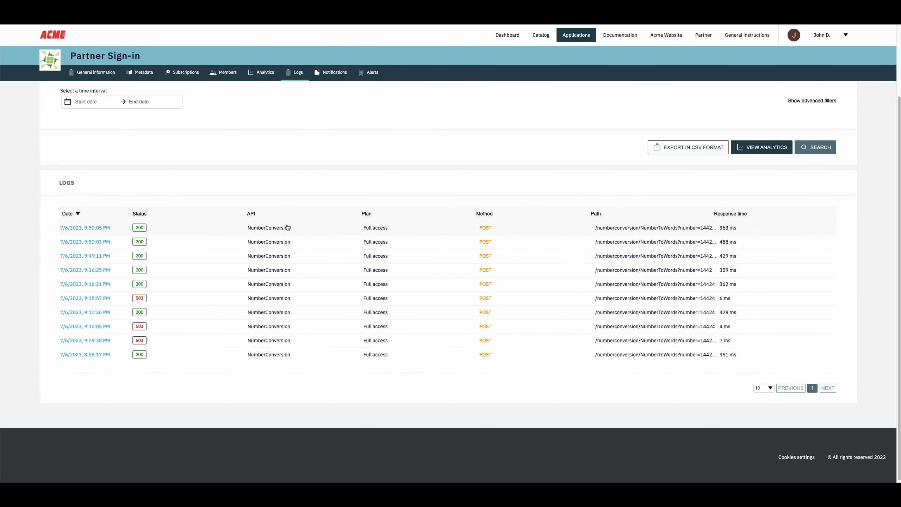
left_click(344, 228)
scroll(346, 230, "down", 3)
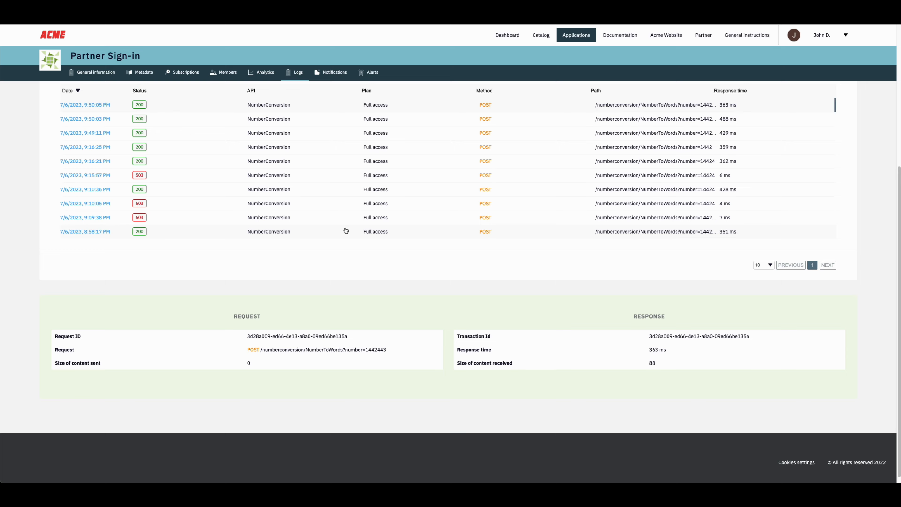
scroll(346, 231, "up", 5)
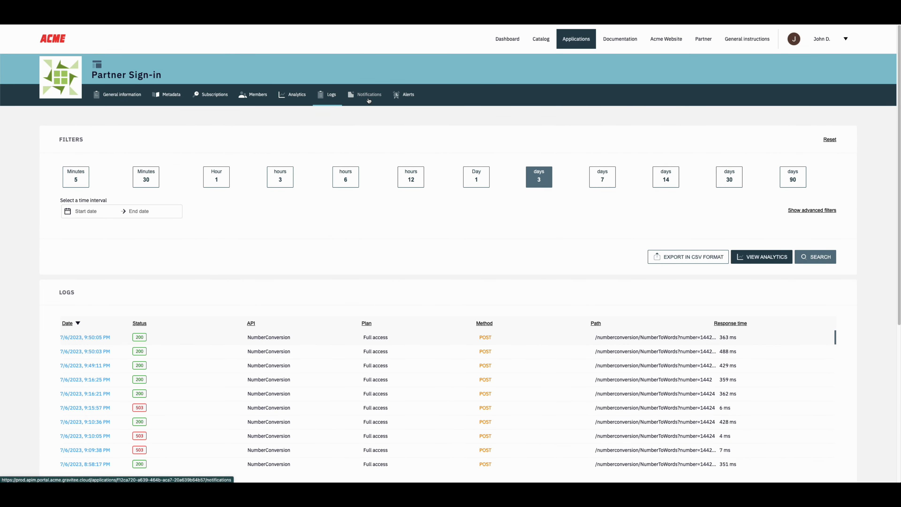
left_click(369, 100)
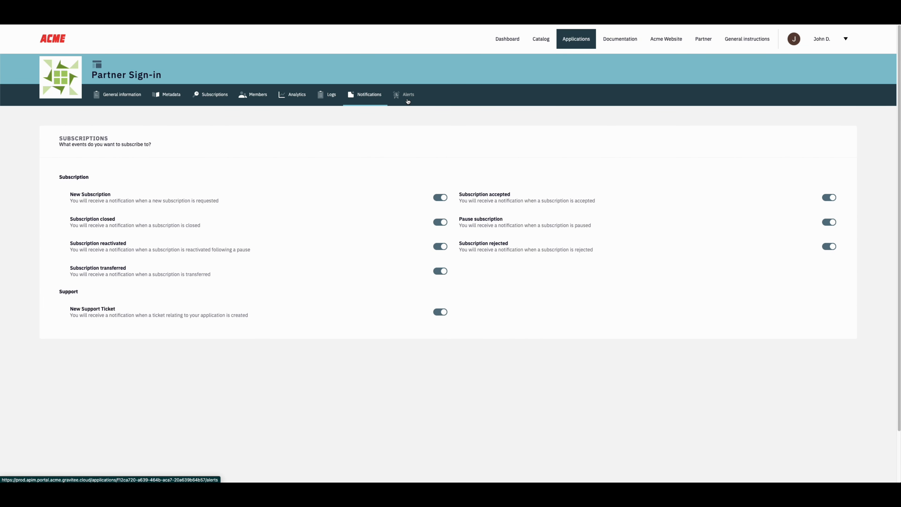
left_click(408, 96)
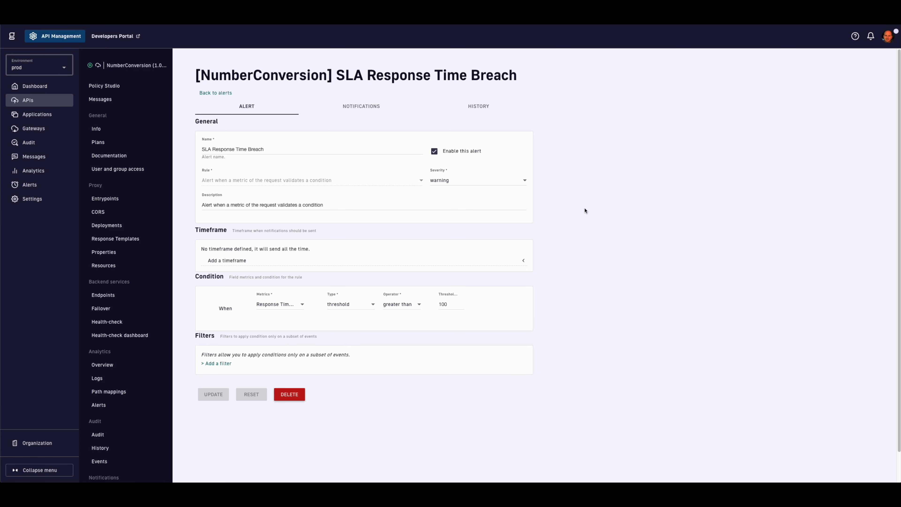
Step: Review the alert's event history and the latest breach request #d799d, which reports 363 ms
left_click(482, 107)
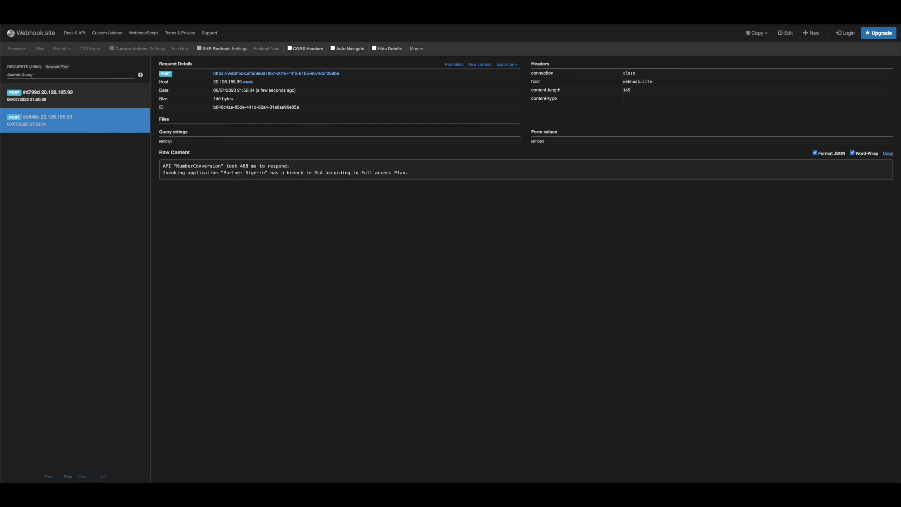
left_click(77, 98)
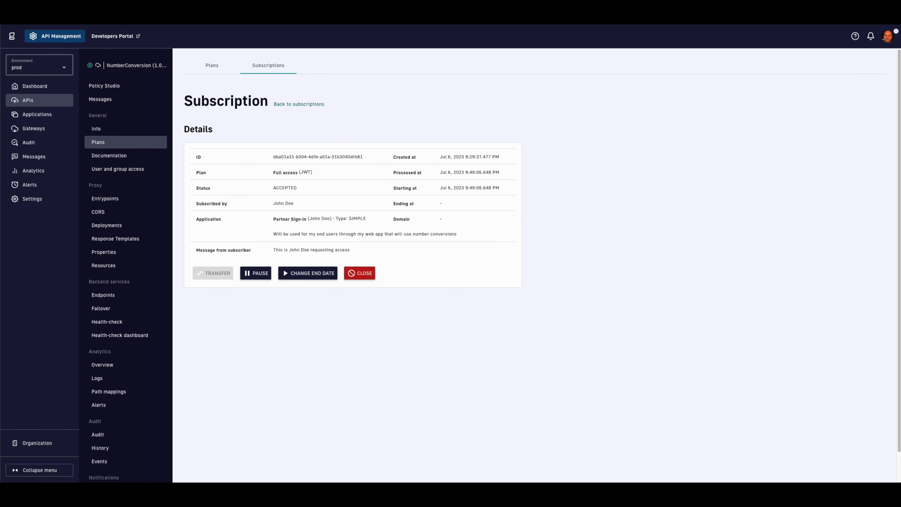
Step: Show the NumberConversion API's analytics overview for the last 3 hours
scroll(169, 215, "down", 1)
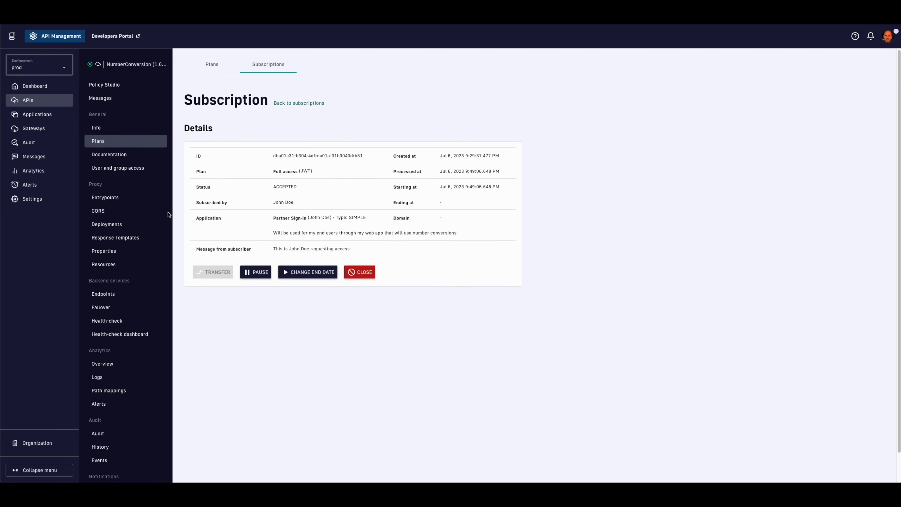
left_click(123, 357)
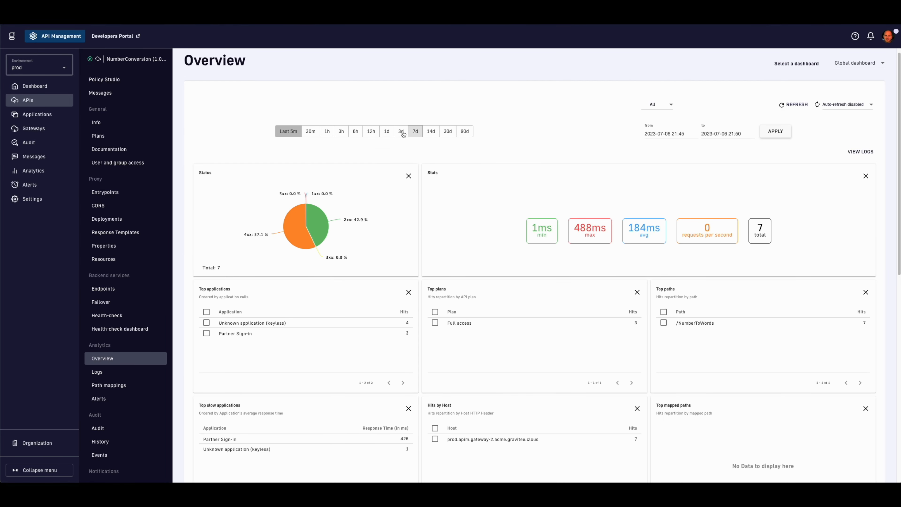
left_click(342, 135)
scroll(466, 177, "down", 8)
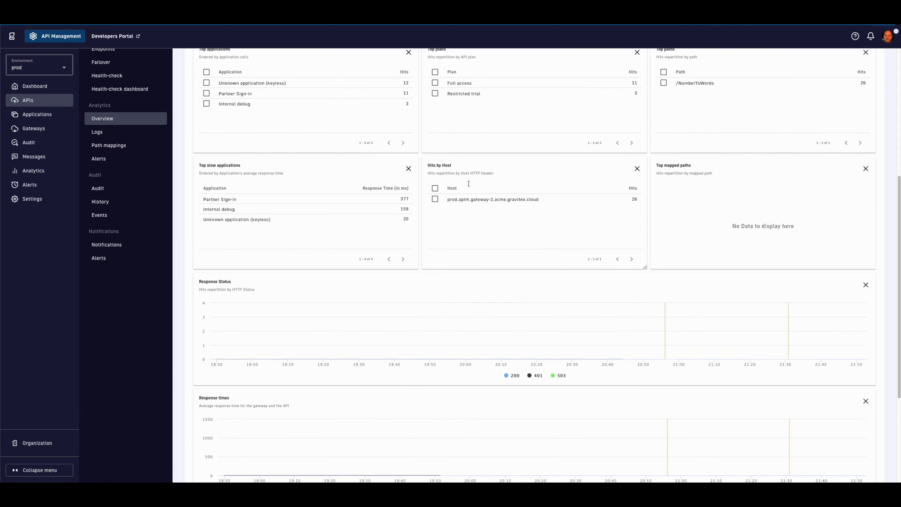
scroll(468, 185, "down", 3)
scroll(468, 186, "up", 4)
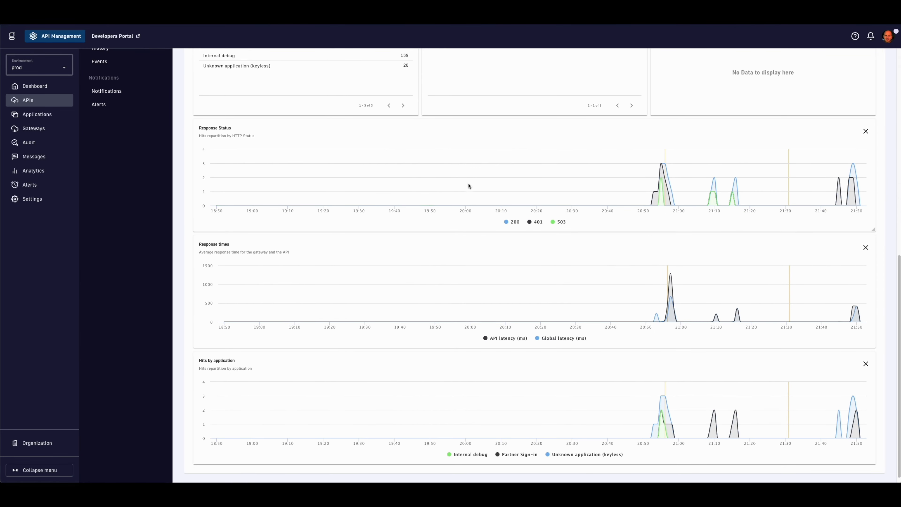
scroll(468, 186, "up", 8)
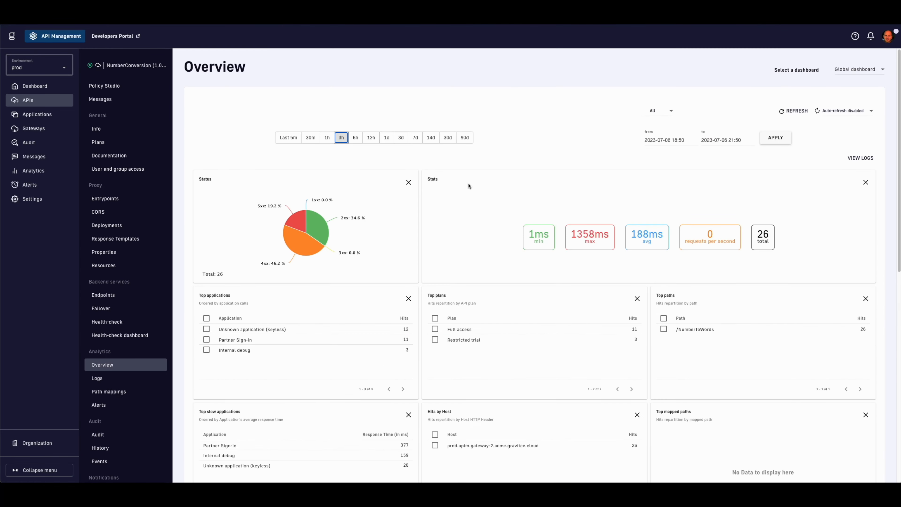
Step: Switch to the Geo dashboard and view the last day, then 90 days
left_click(847, 71)
left_click(853, 86)
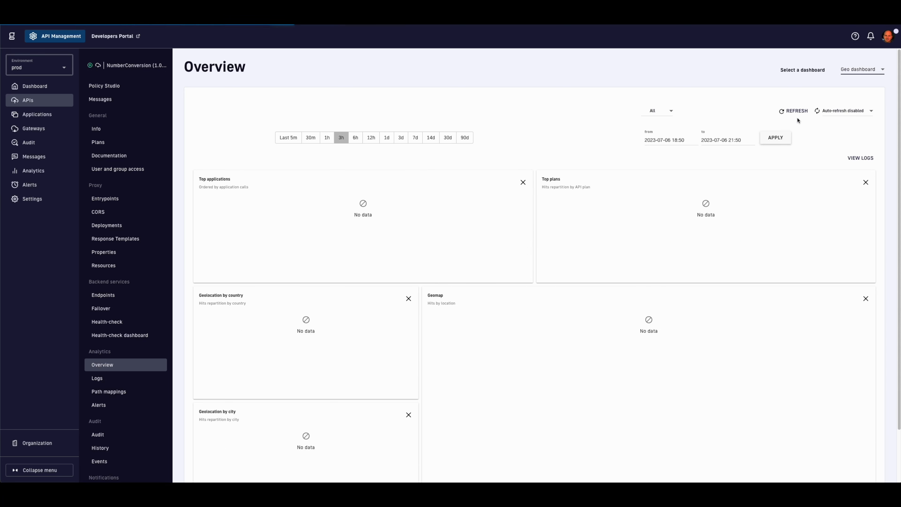
scroll(578, 242, "down", 2)
scroll(577, 242, "up", 2)
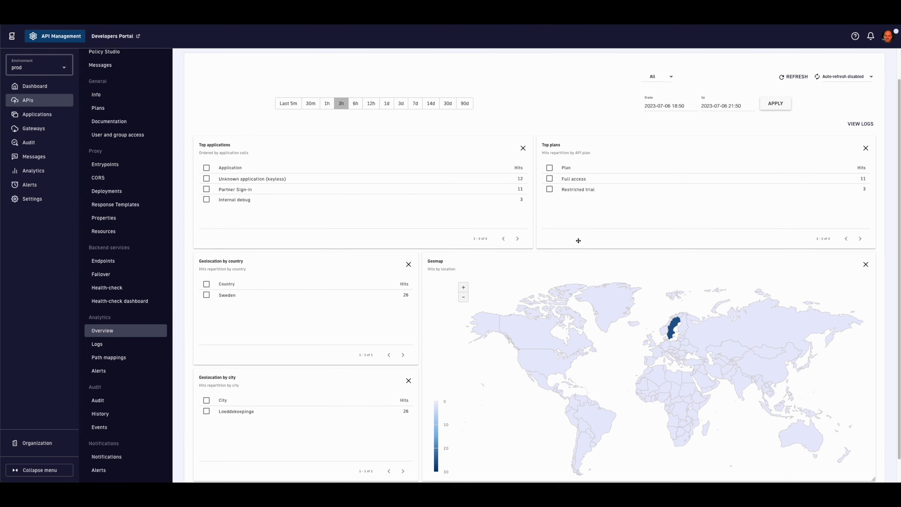
left_click(387, 137)
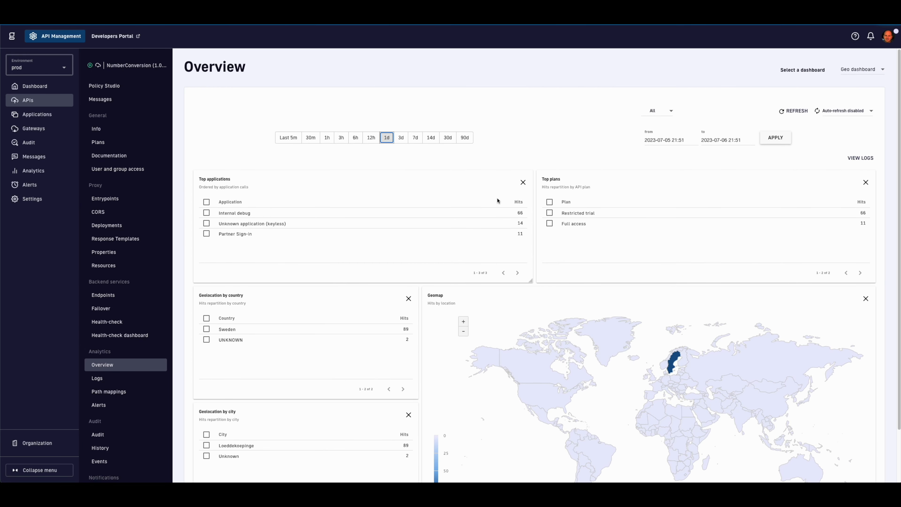
left_click(468, 141)
scroll(587, 301, "down", 2)
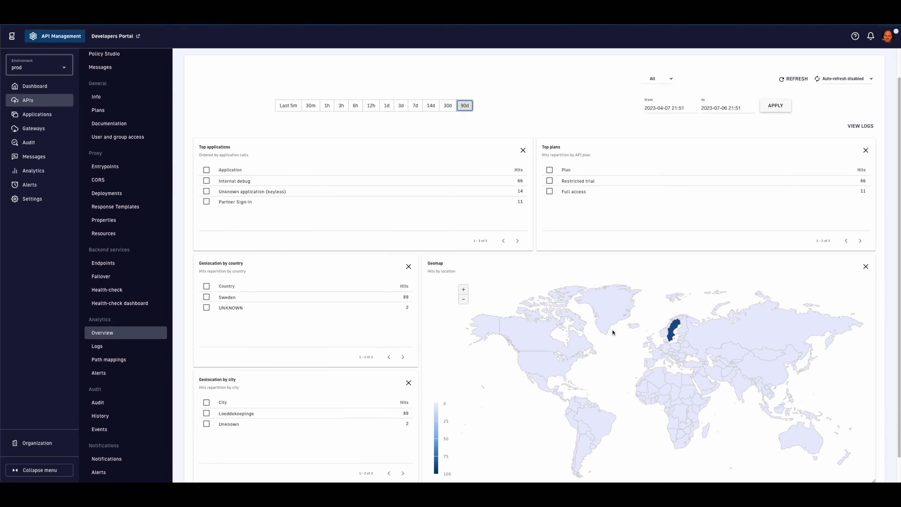
scroll(612, 332, "up", 2)
Step: Switch to the User dashboard for the 90-day range
left_click(850, 71)
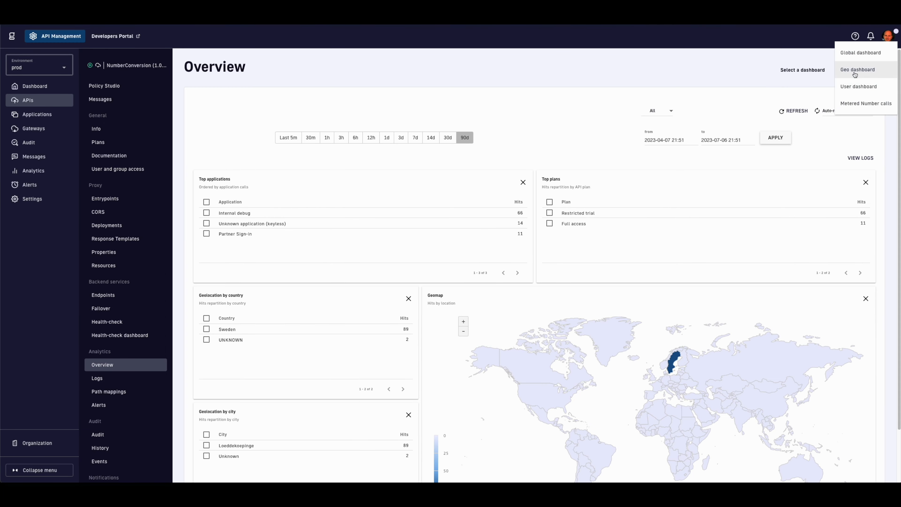
left_click(854, 88)
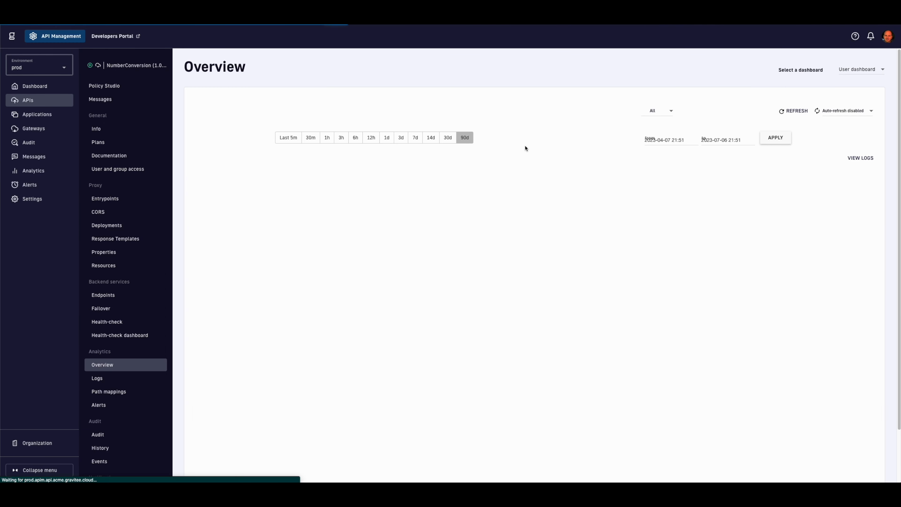
scroll(432, 210, "down", 2)
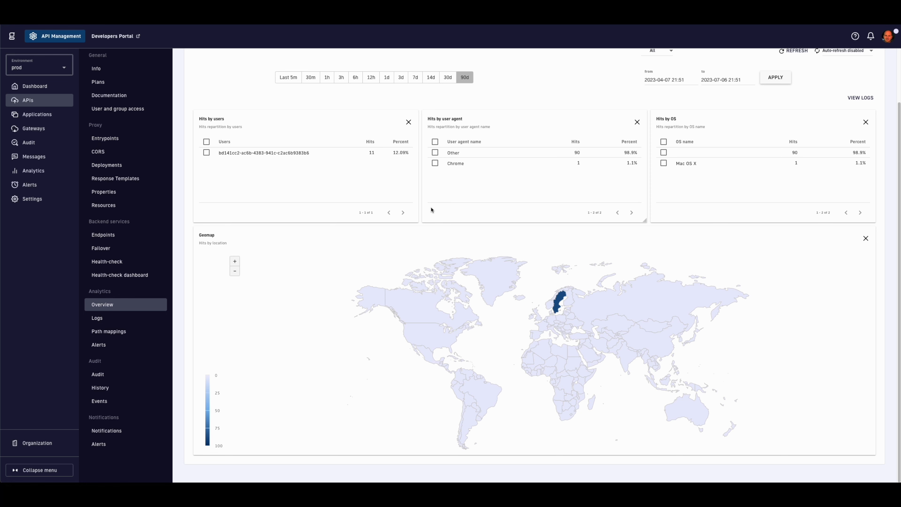
scroll(432, 210, "up", 2)
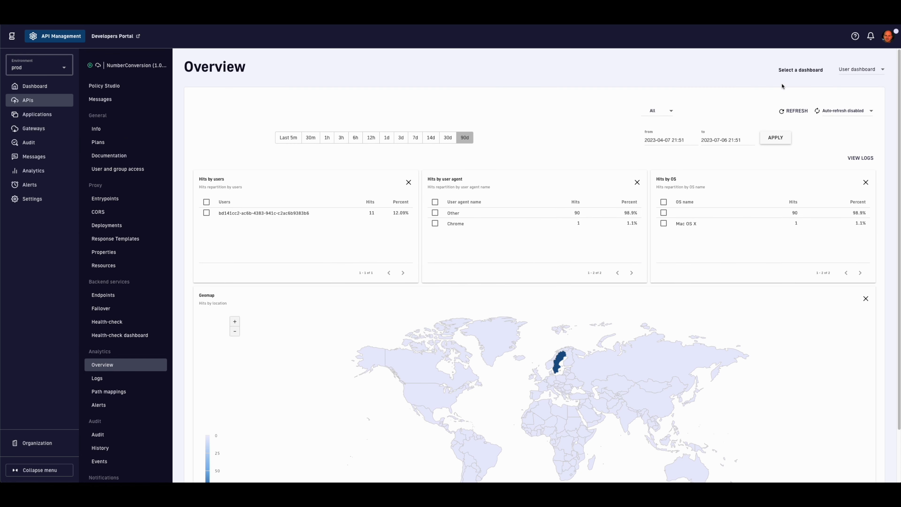
Step: Show the Metered Number calls dashboard filtered to the Partner Sign-in application
left_click(862, 73)
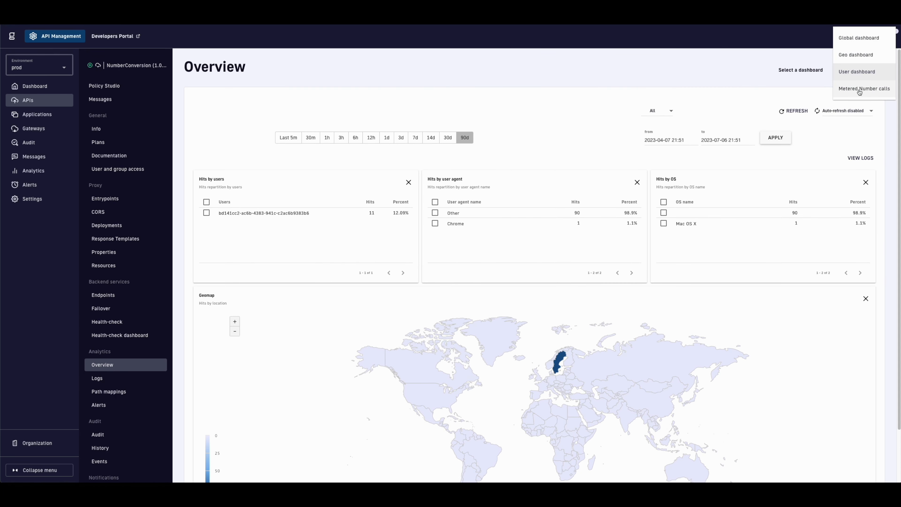
left_click(860, 89)
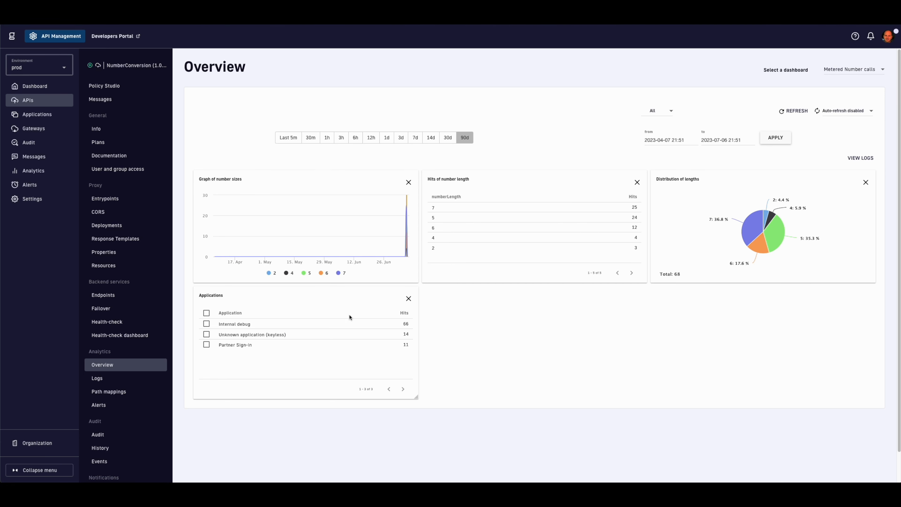
left_click(207, 344)
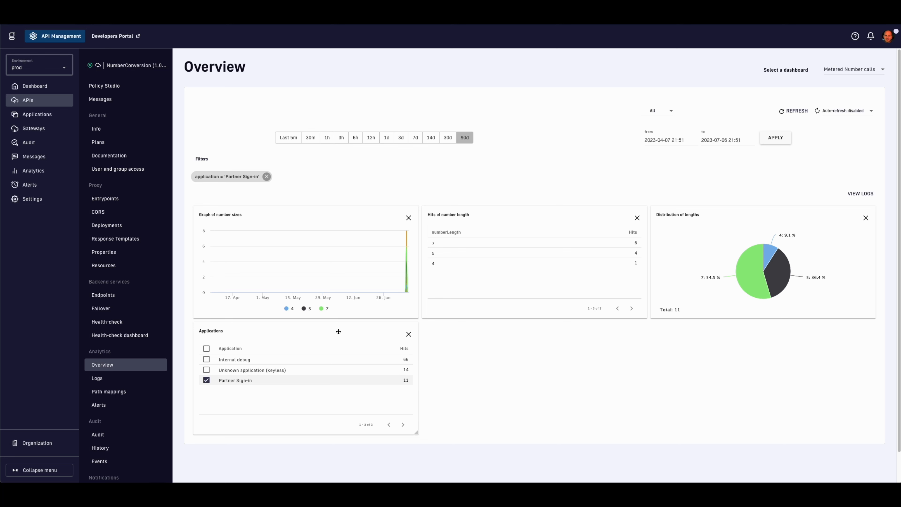
mouse_move(774, 277)
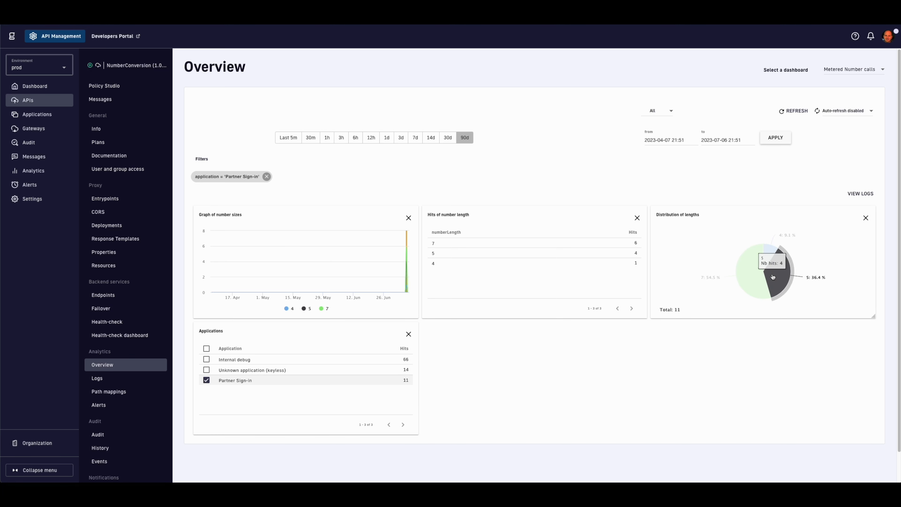
mouse_move(769, 260)
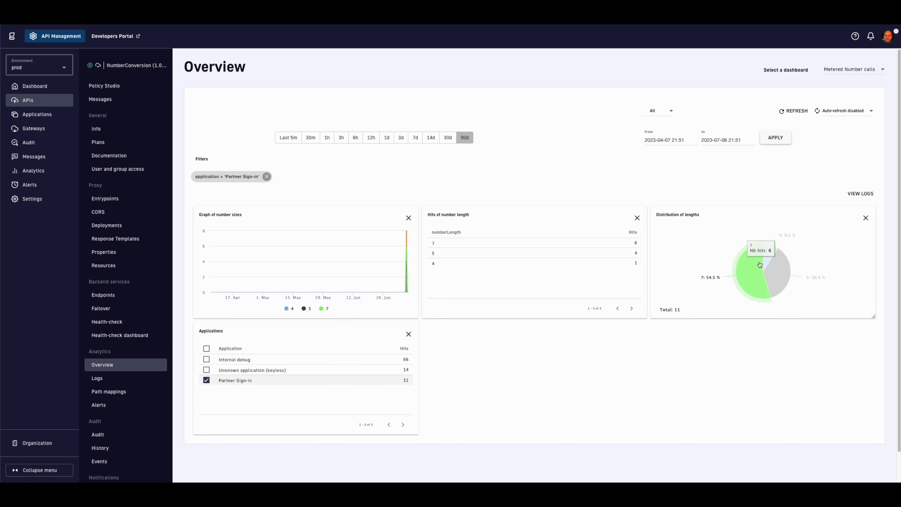
Step: Show platform-wide analytics for the last 12 hours on the Distributed gateways dashboard
left_click(52, 175)
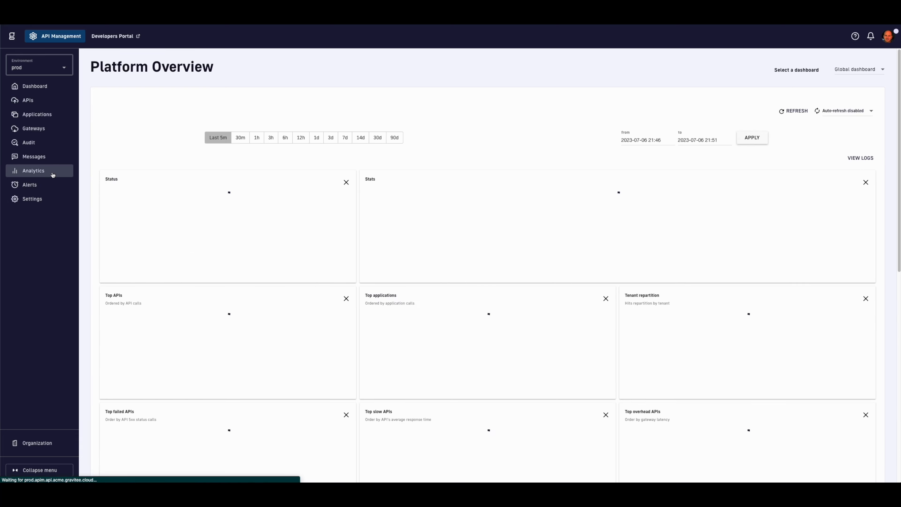
scroll(461, 225, "down", 10)
scroll(461, 225, "up", 10)
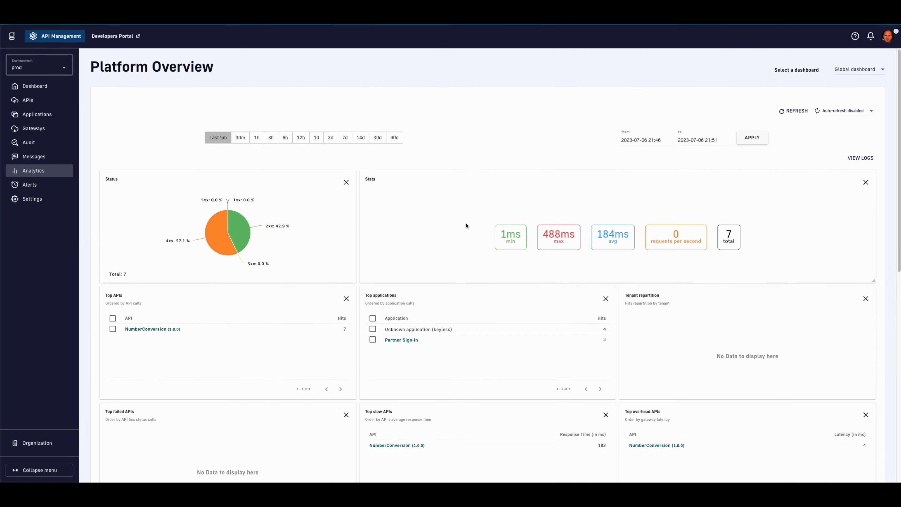
left_click(301, 137)
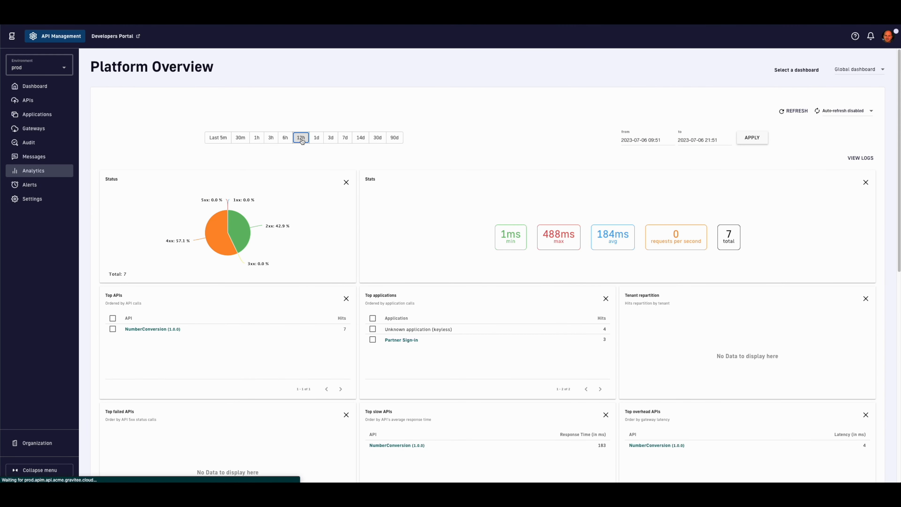
scroll(387, 216, "down", 2)
scroll(386, 216, "down", 5)
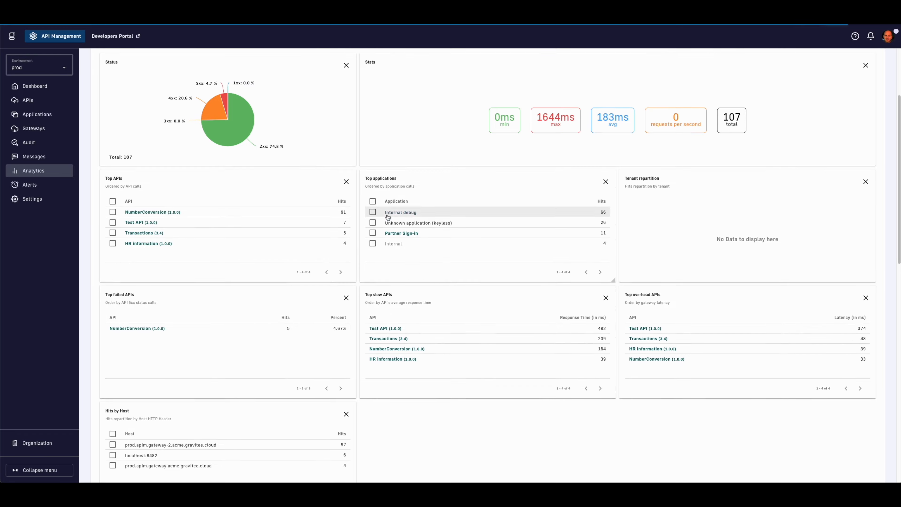
scroll(387, 217, "down", 13)
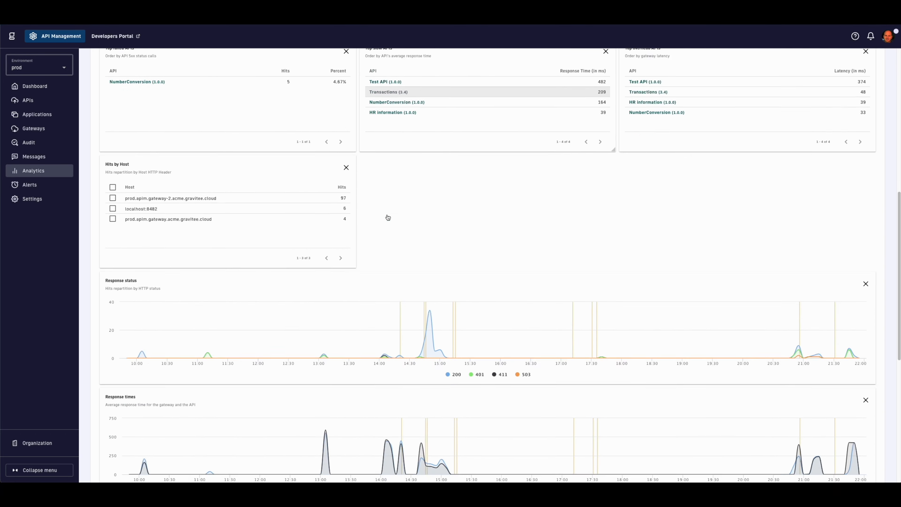
scroll(387, 214, "down", 2)
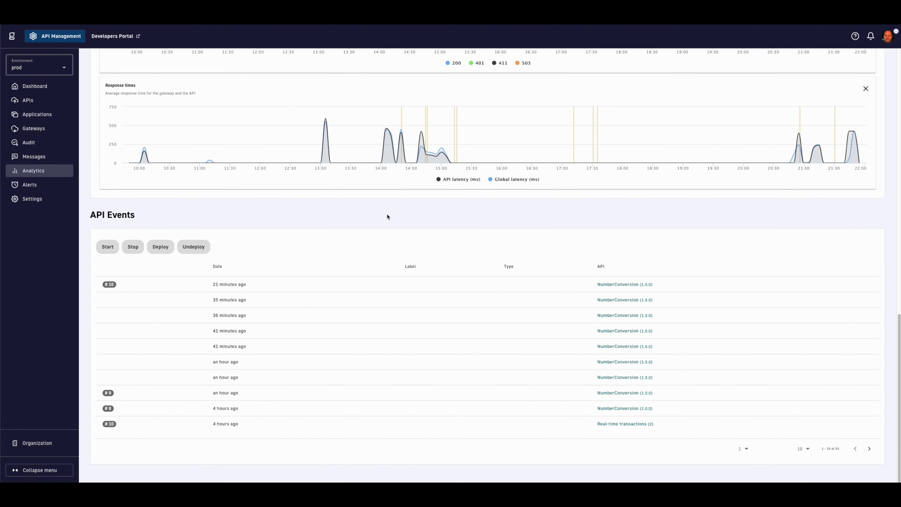
scroll(387, 216, "up", 20)
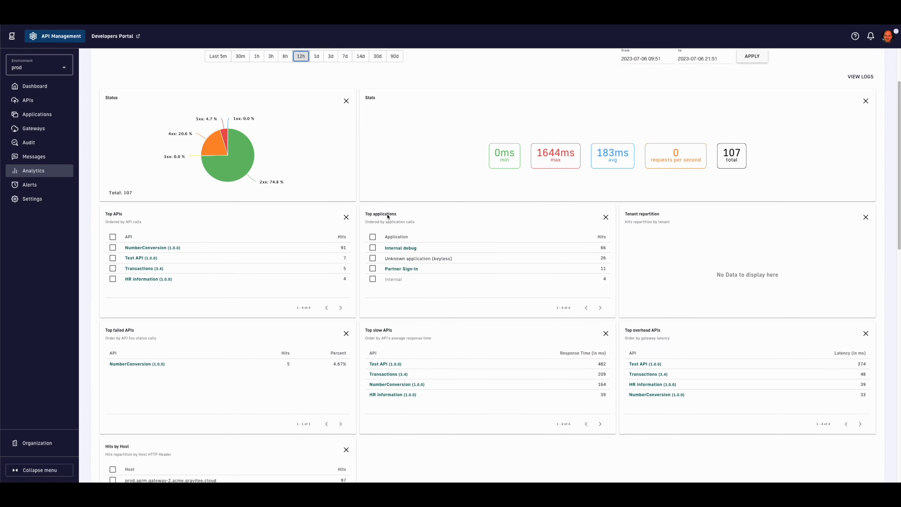
left_click(853, 72)
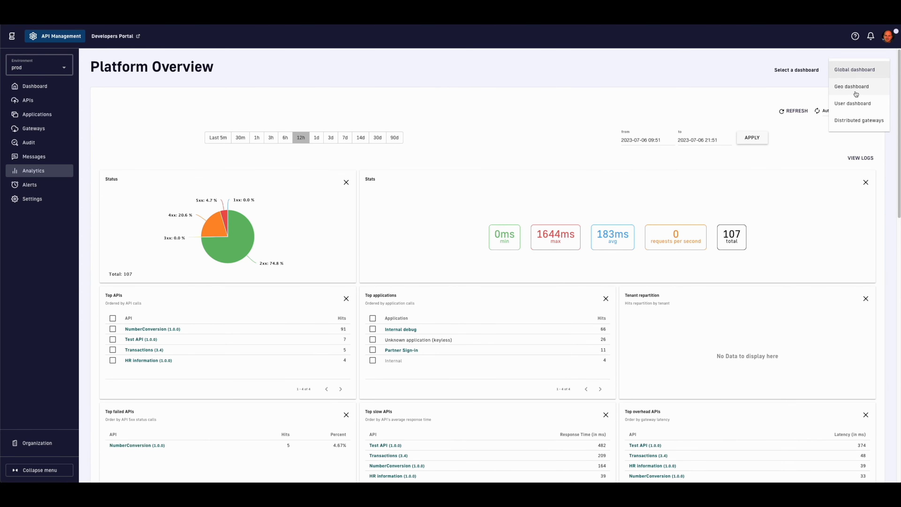
left_click(855, 120)
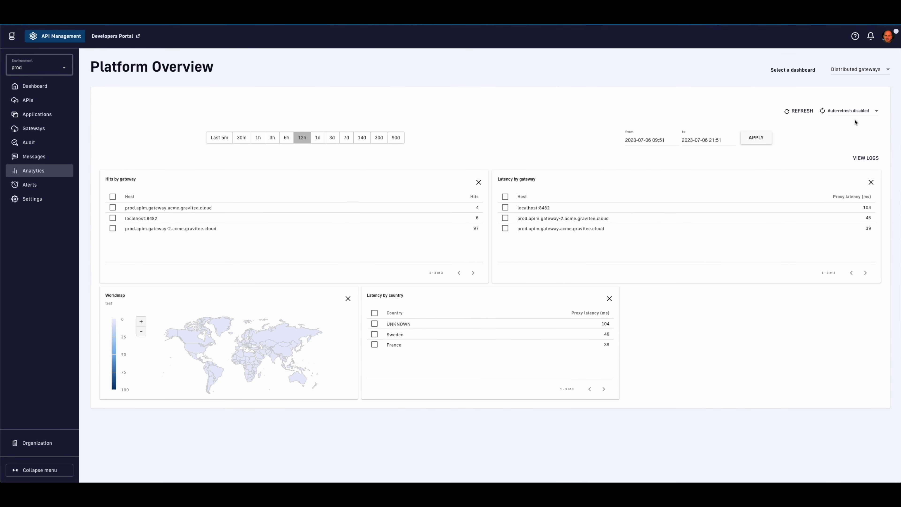
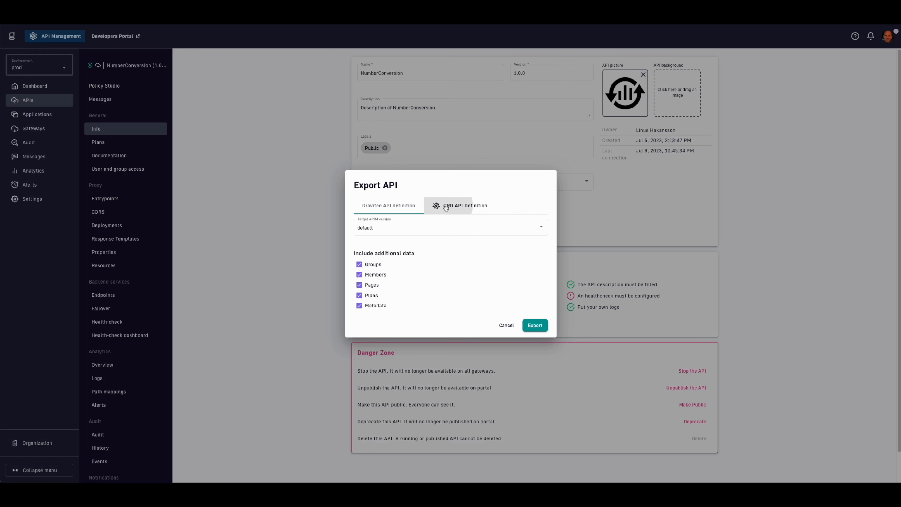
Step: Download the NumberConversion API as a CRD API Definition file and dismiss the download notice
left_click(446, 207)
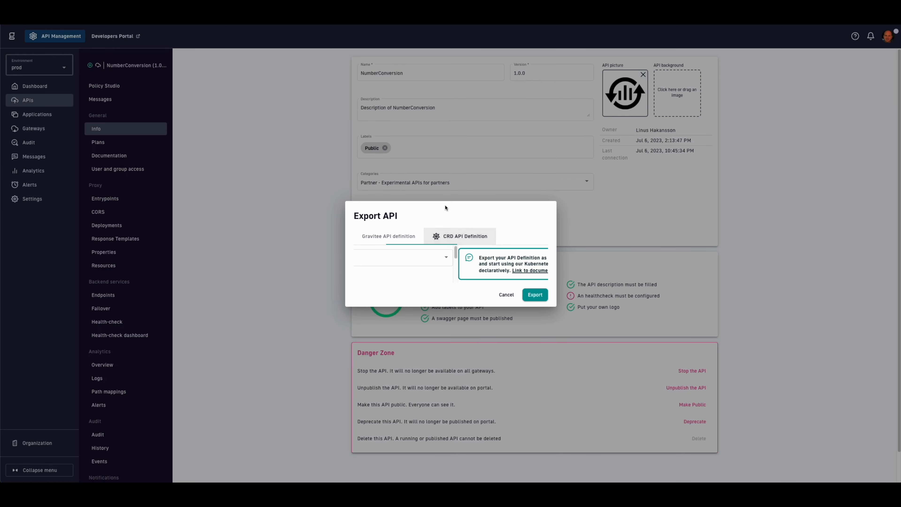
left_click(531, 293)
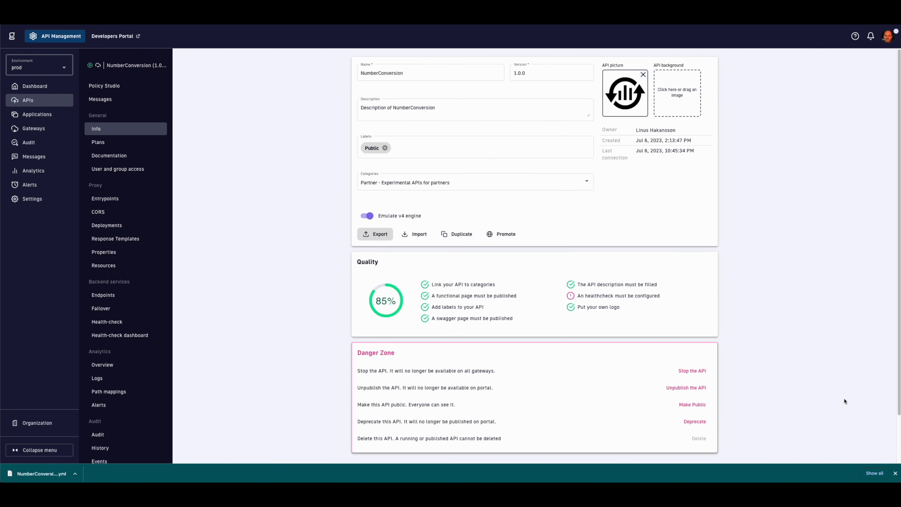
left_click(894, 473)
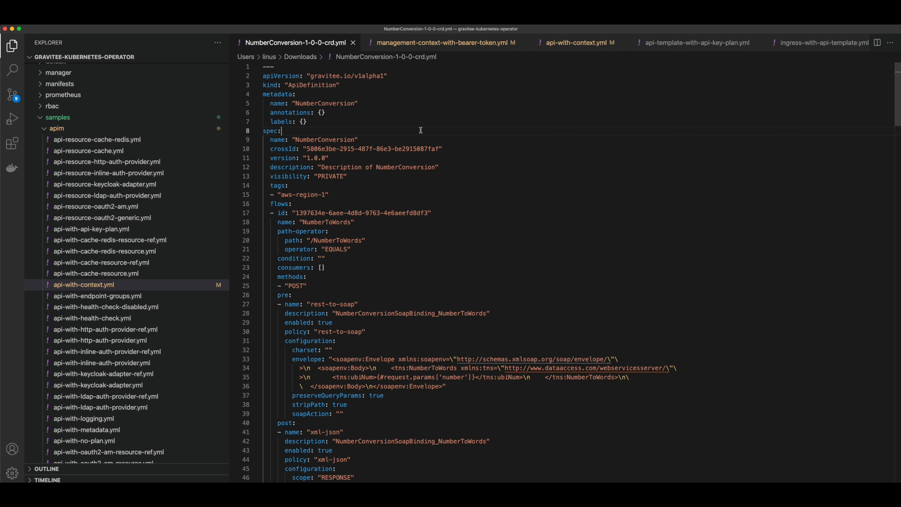
Step: Review the management-context-with-bearer-token.yml and api-with-context.yml sample files
left_click(452, 49)
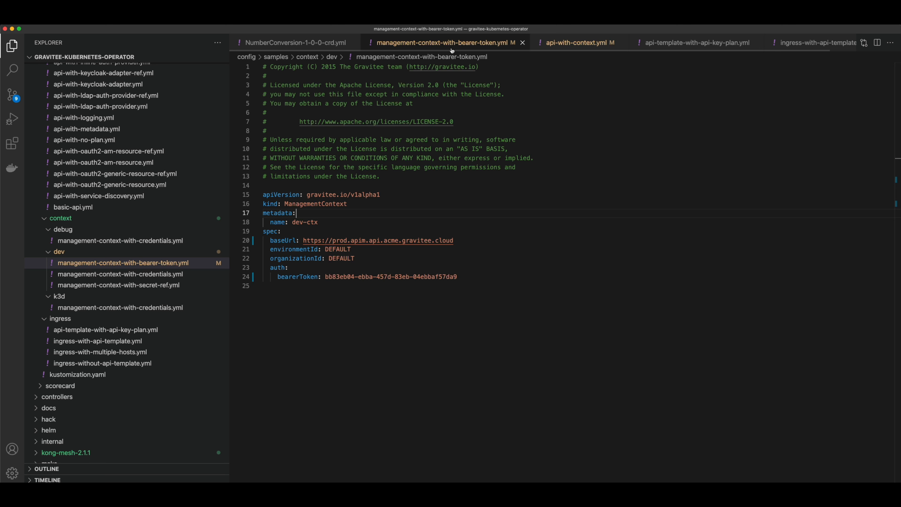
left_click(579, 48)
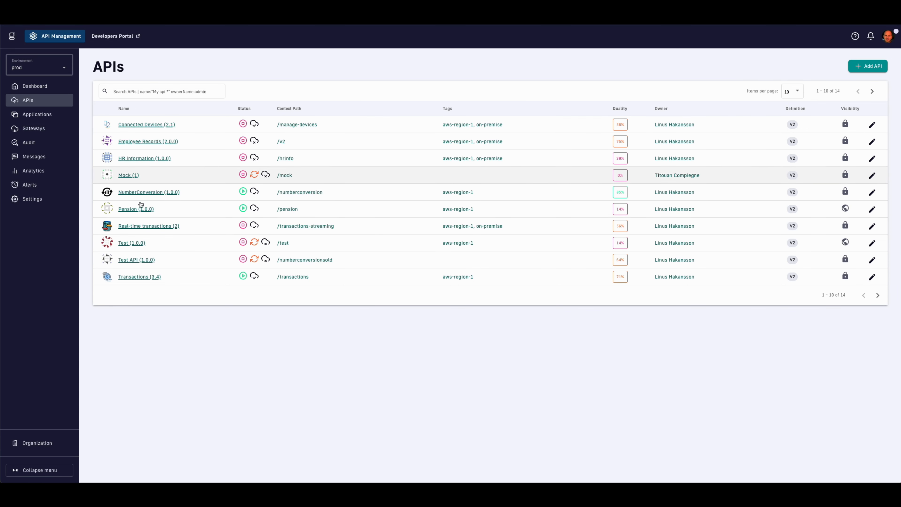
Step: Search the APIs list for 'echo', then switch back to Visual Studio Code
left_click(143, 91)
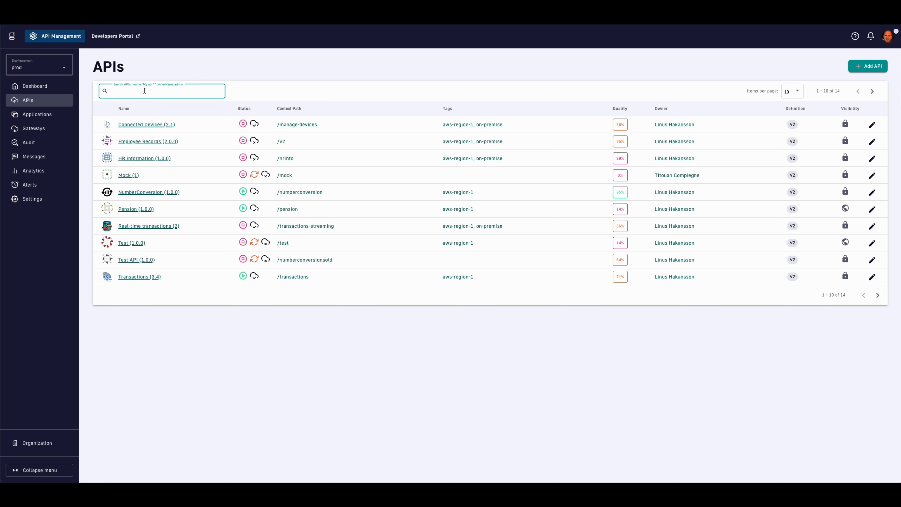
type("echo")
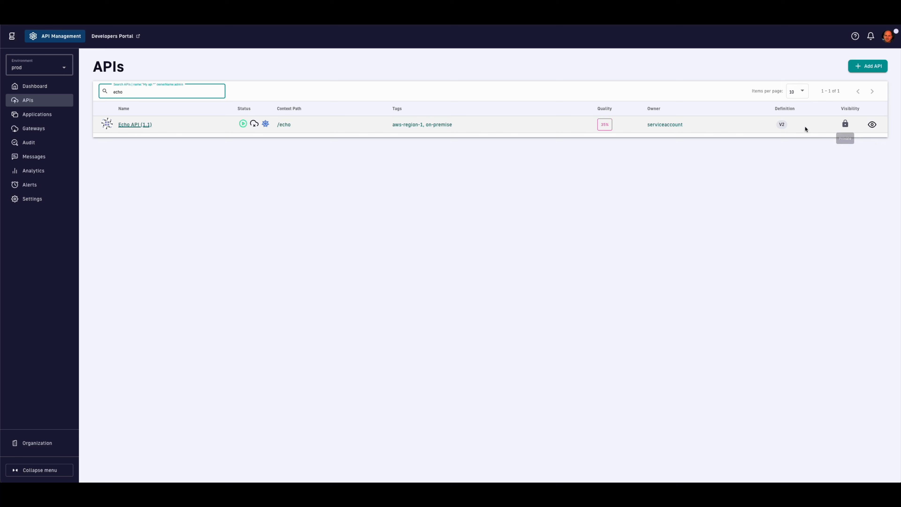
key("super+Tab")
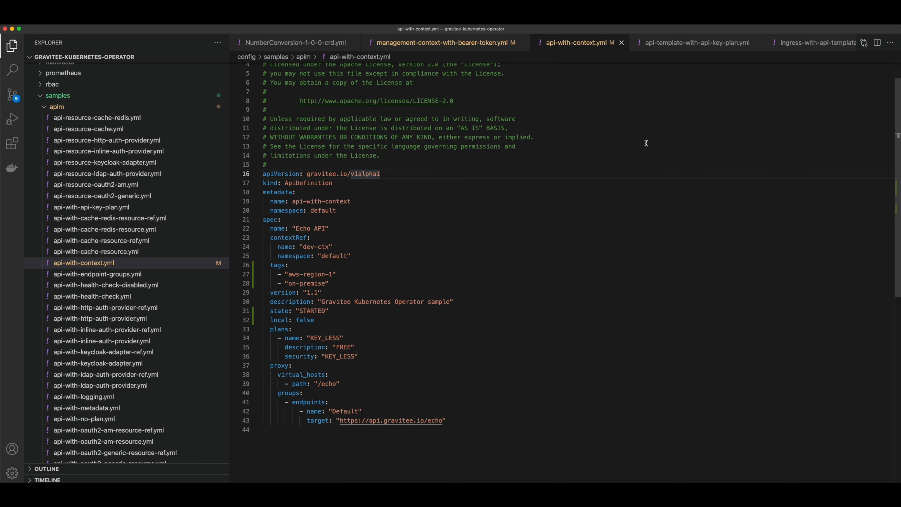
Step: Review the api-template-with-api-key-plan.yml and ingress-with-api-template.yml samples, then return to the browser
left_click(683, 51)
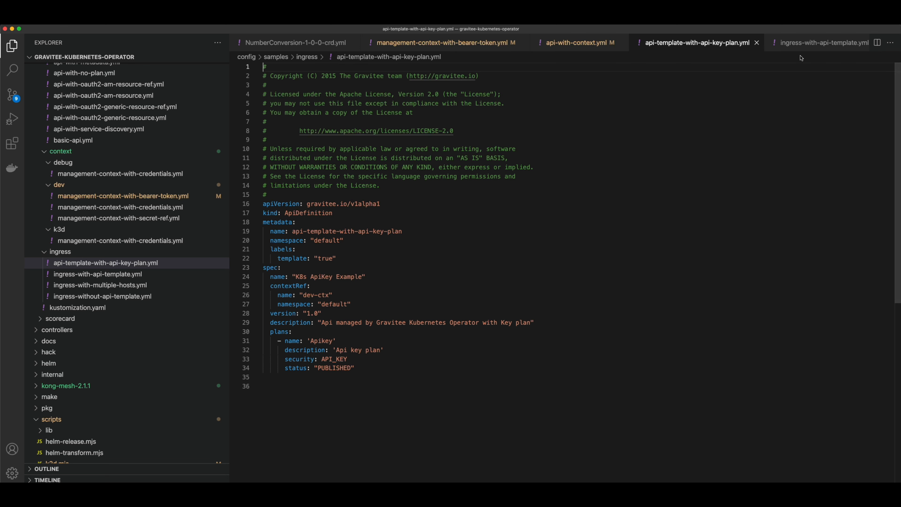
left_click(803, 47)
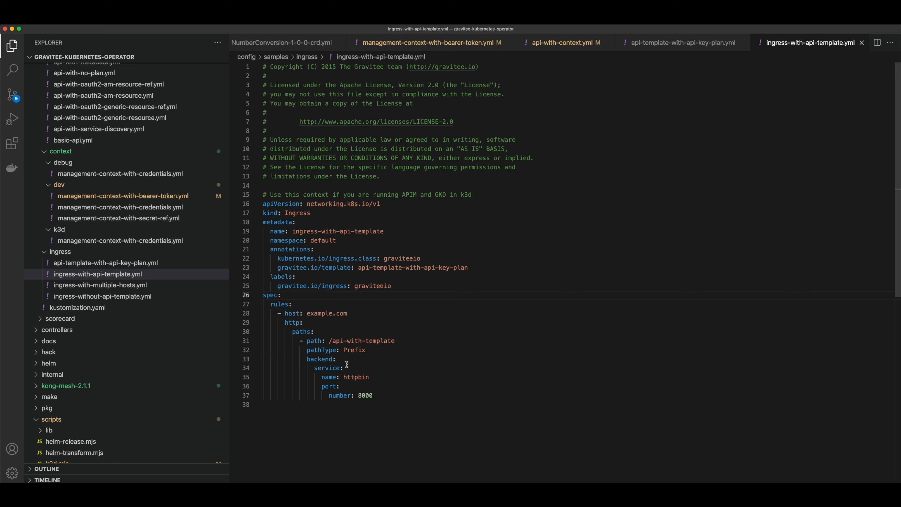
key("super+Tab")
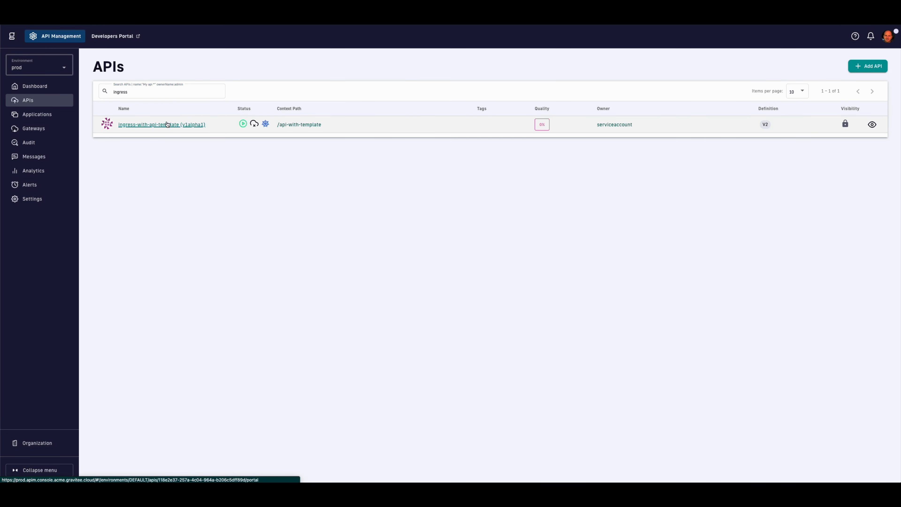
Step: Inspect ingress-with-api-template's example.com entrypoint, httpbin endpoint and Ingress Routing flow
left_click(167, 124)
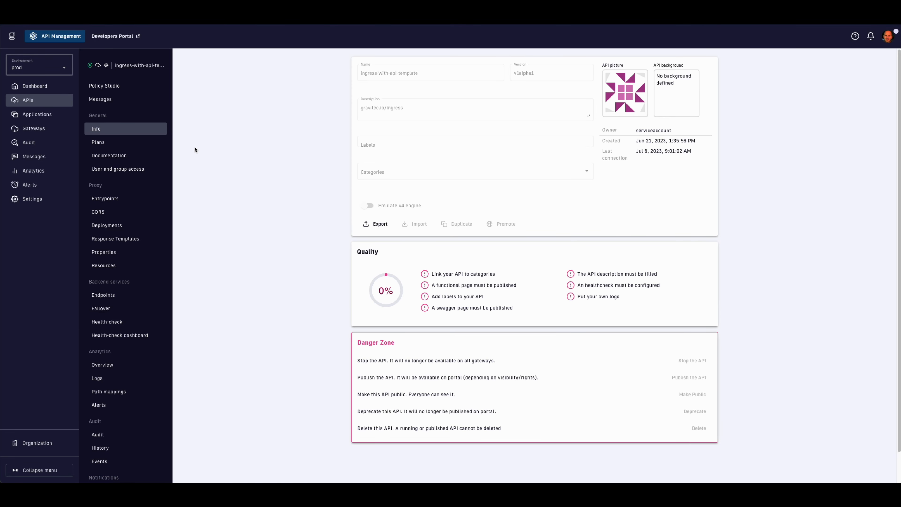
left_click(125, 202)
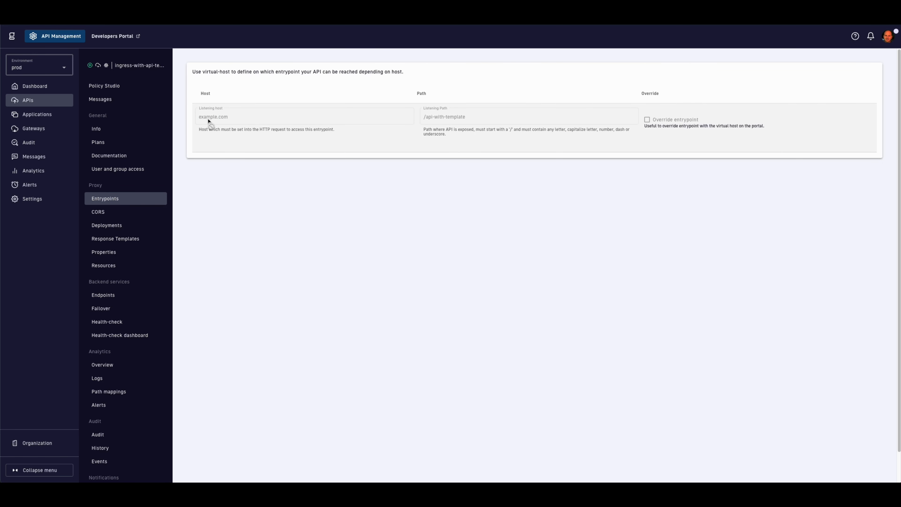
left_click(122, 295)
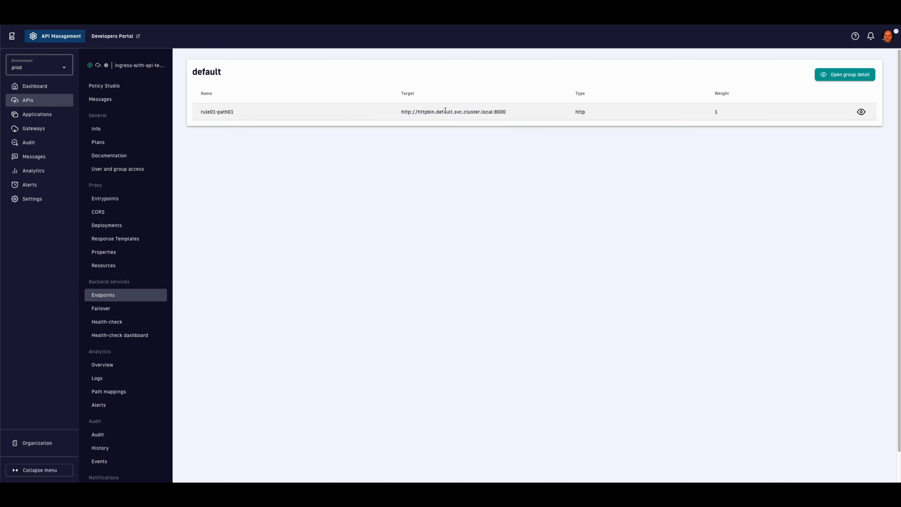
left_click(105, 87)
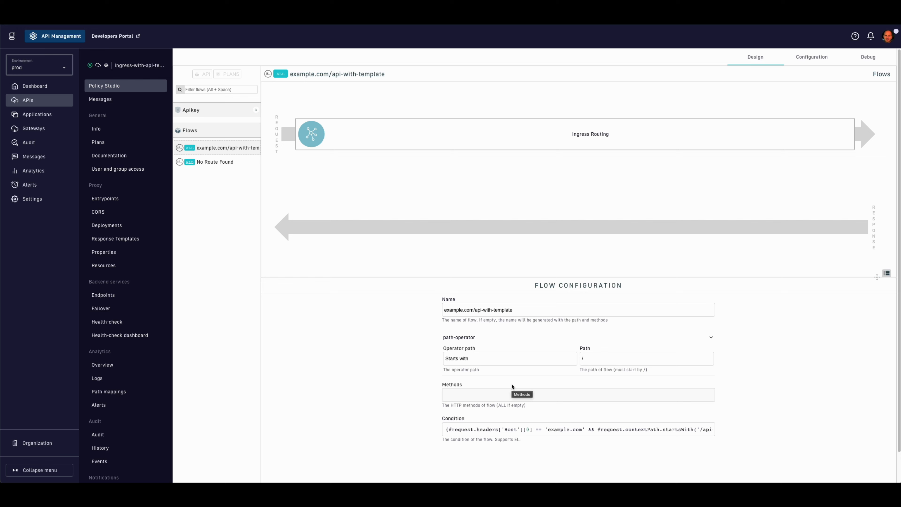
key("super+Tab")
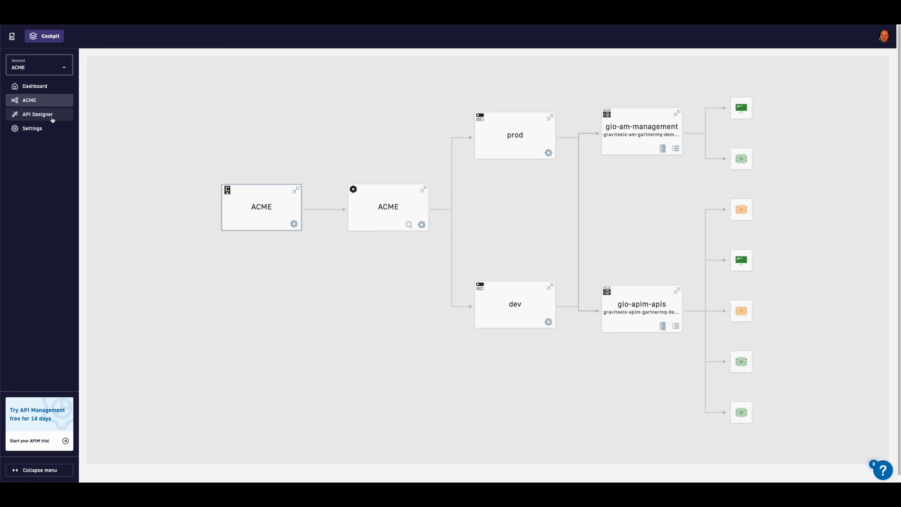
Step: Create a new API design named Pension in API Designer
left_click(52, 119)
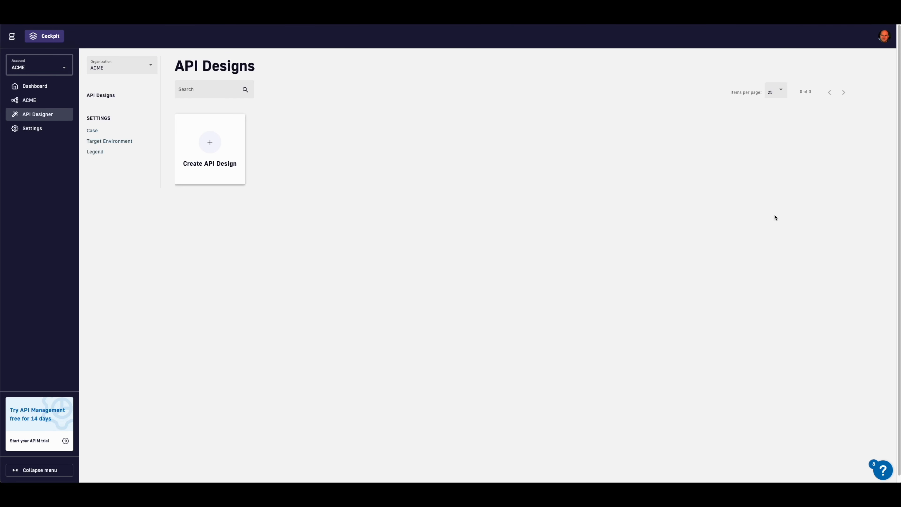
left_click(209, 146)
type("Pension")
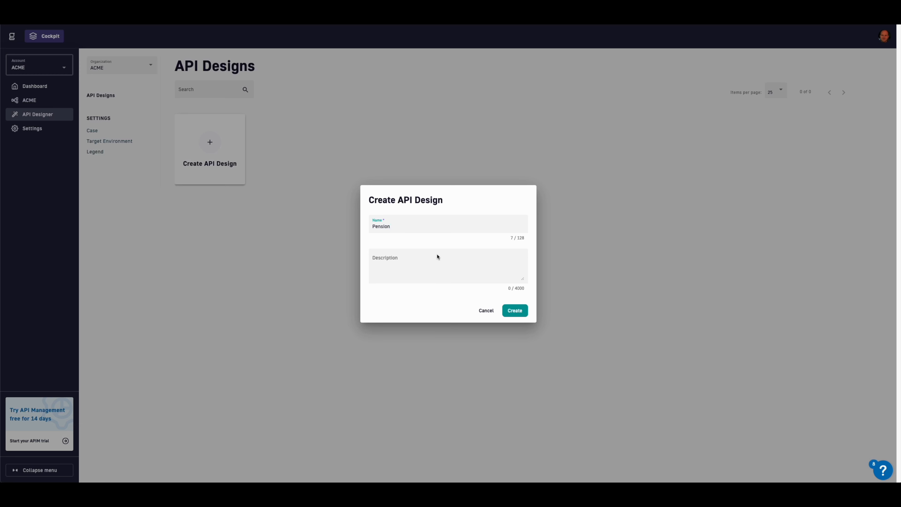
left_click(514, 311)
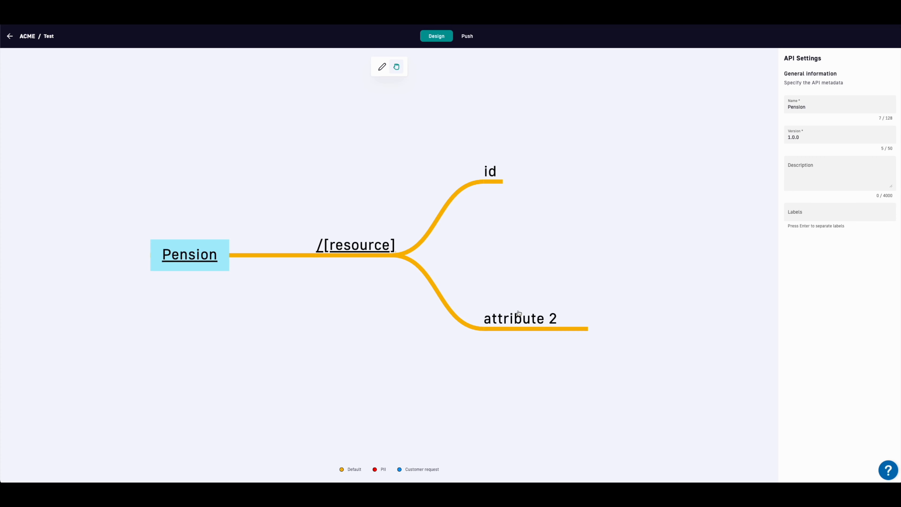
Step: Rename the first resource to plan and add a second resource named forecast
left_click(341, 246)
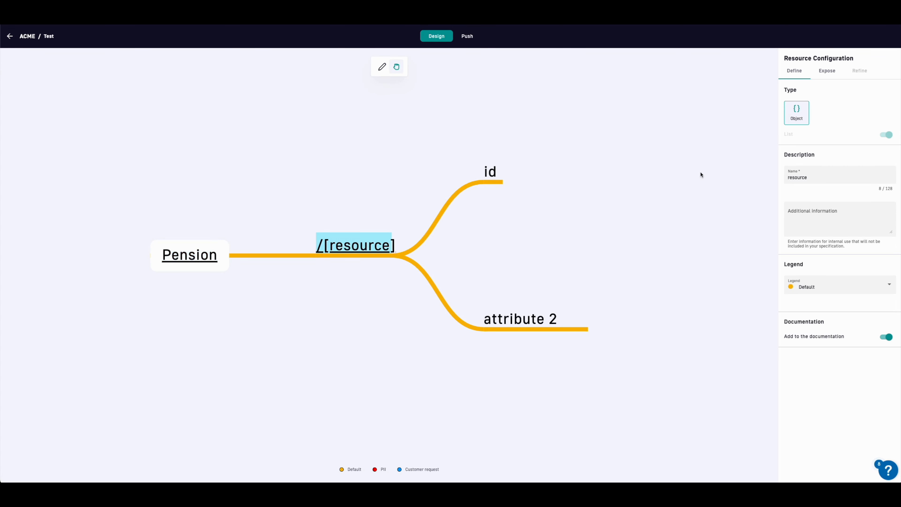
double_click(810, 178)
type("plan")
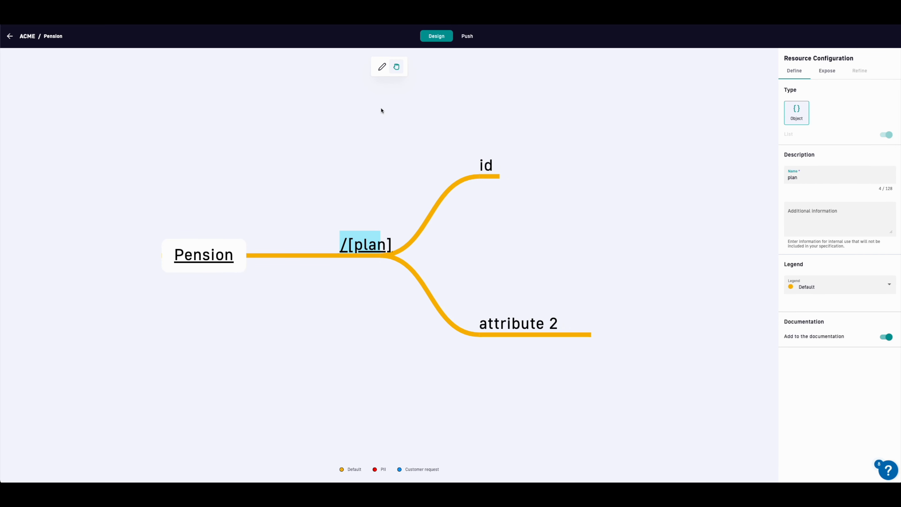
left_click(382, 66)
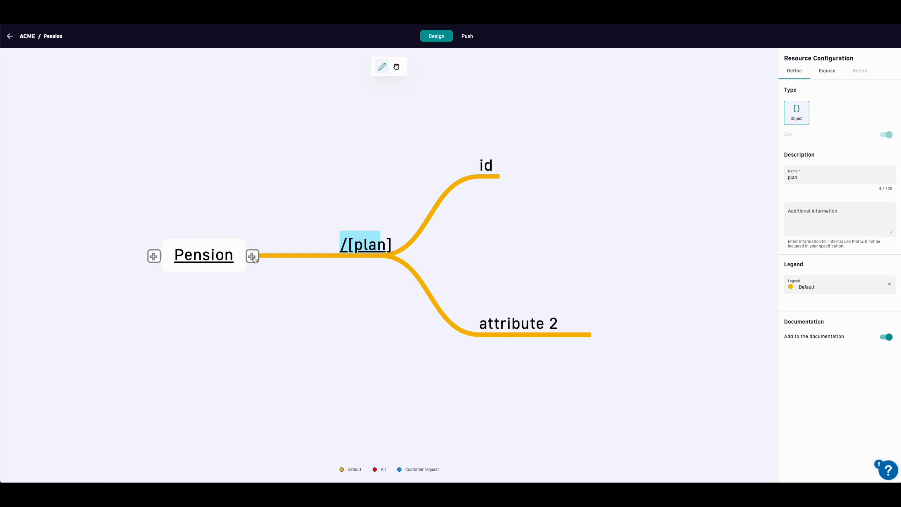
left_click(252, 256)
triple_click(815, 178)
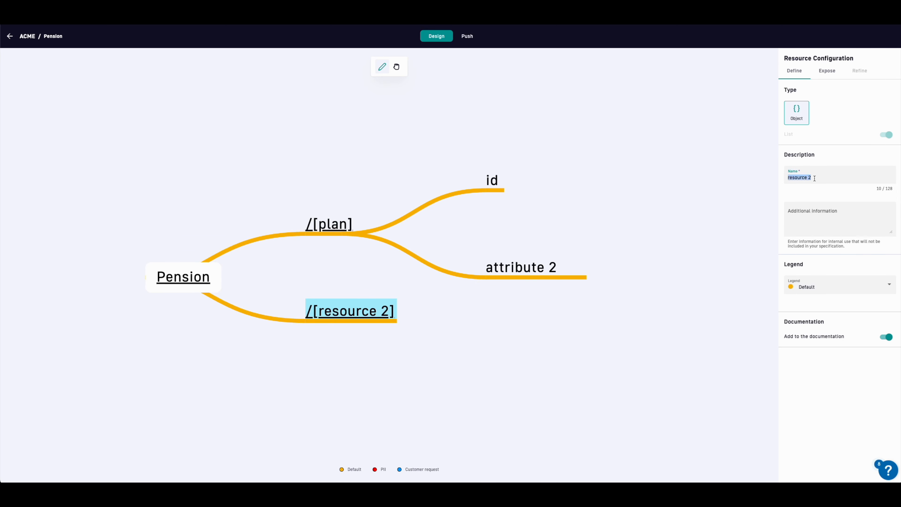
type("forecast")
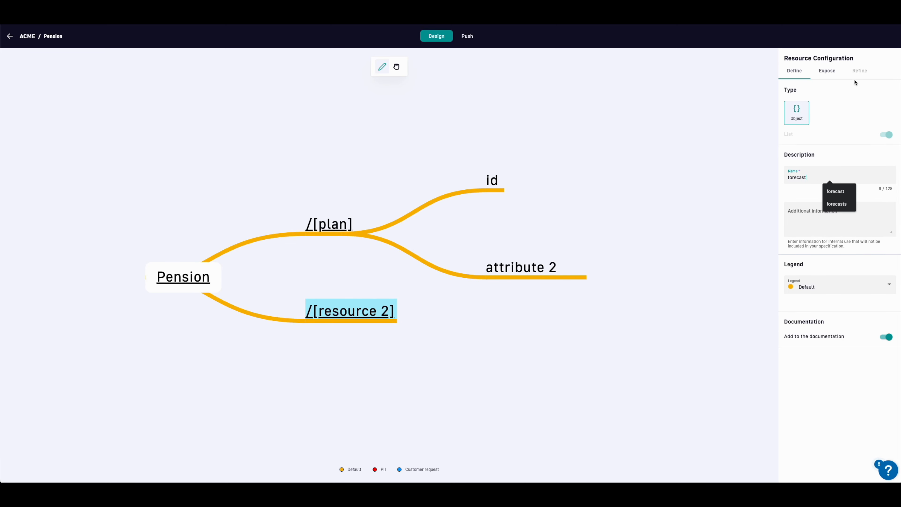
left_click(827, 71)
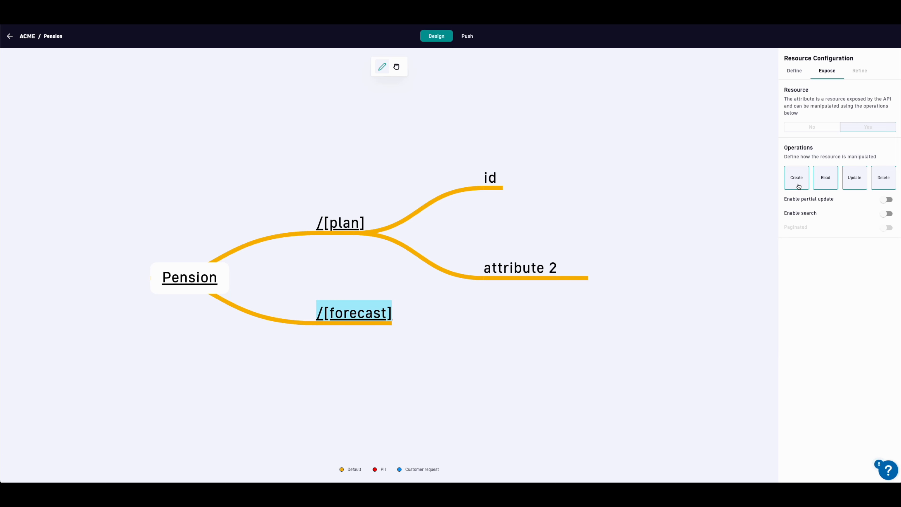
Step: Make forecast Read-only with search enabled, tag it Customer request, and add an attribute
left_click(797, 184)
left_click(855, 183)
left_click(882, 182)
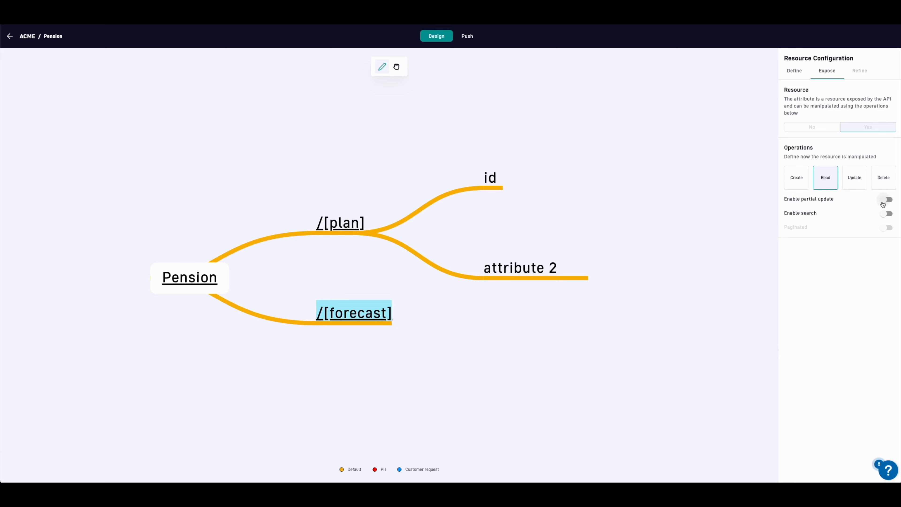
left_click(885, 214)
left_click(795, 71)
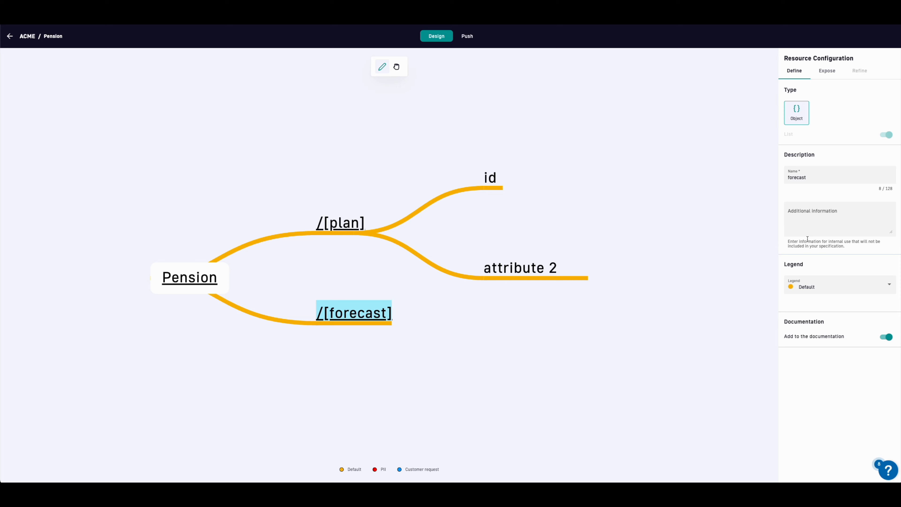
left_click(823, 292)
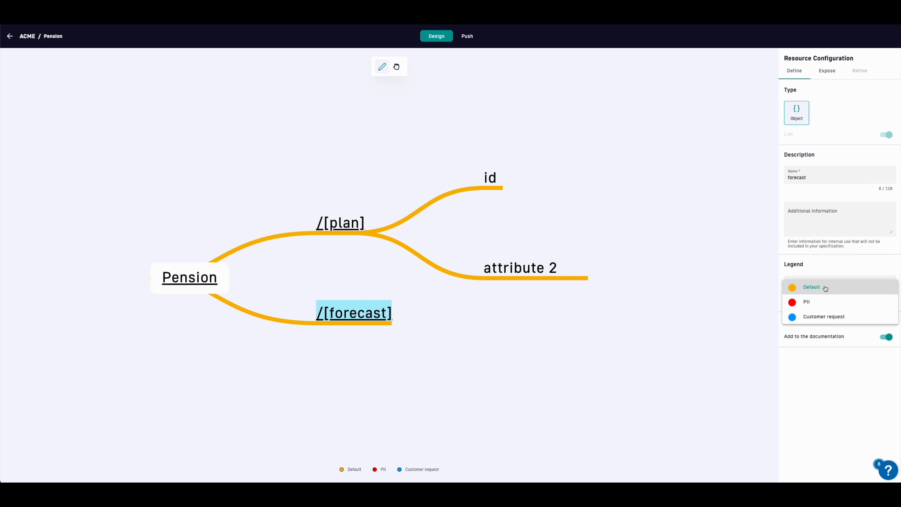
left_click(823, 317)
left_click(402, 324)
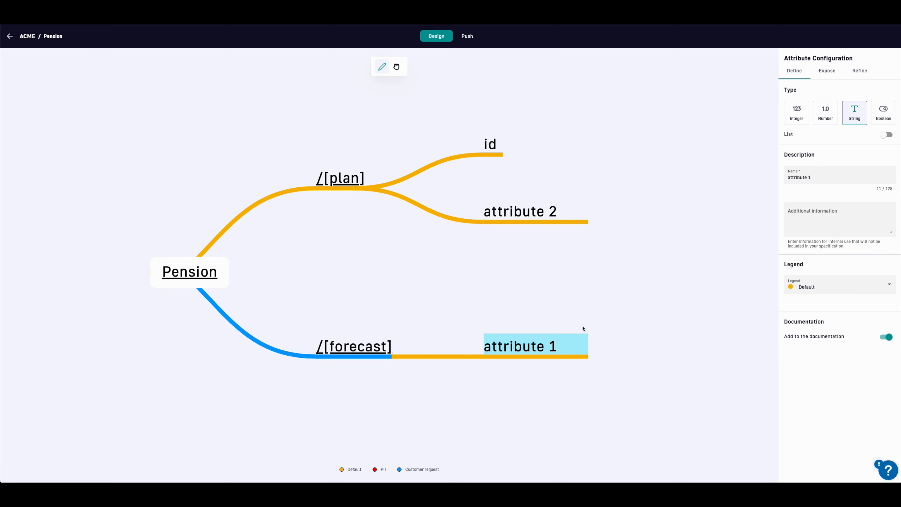
Step: Turn the new attribute into a forecast list containing an integer duration field
triple_click(821, 177)
type("forecast")
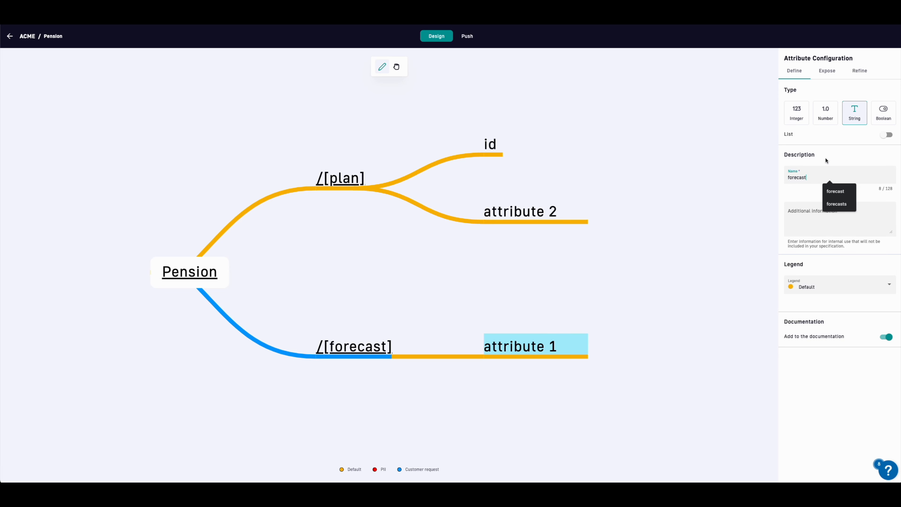
left_click(884, 135)
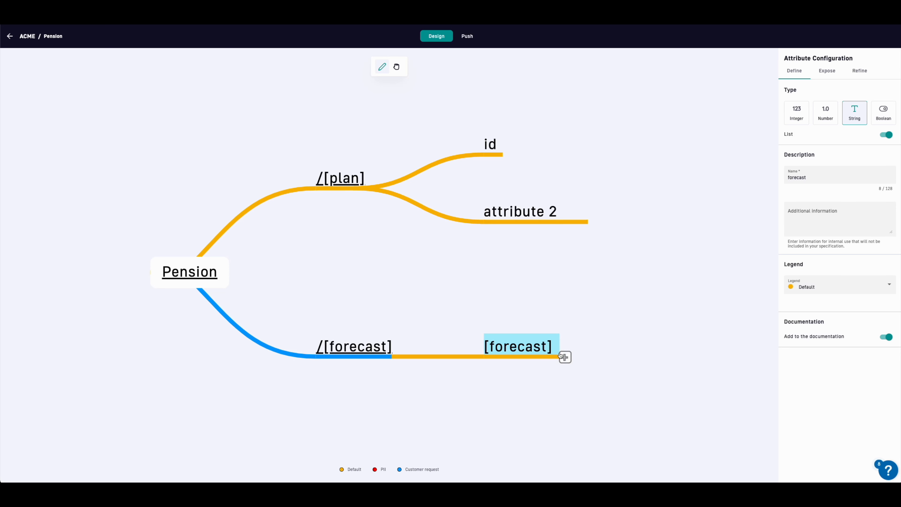
left_click(564, 356)
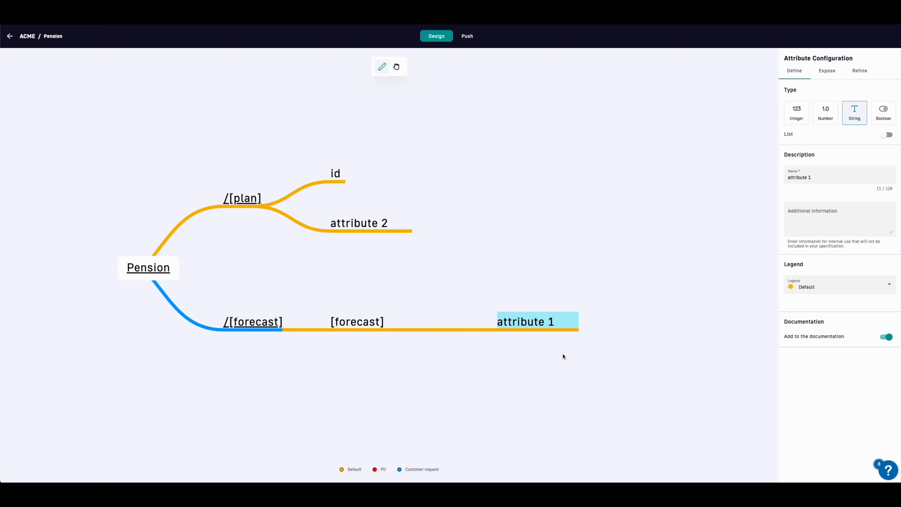
triple_click(822, 177)
type("duration")
left_click(801, 118)
Step: Add a decimal confidence attribute under [forecast]
left_click(394, 330)
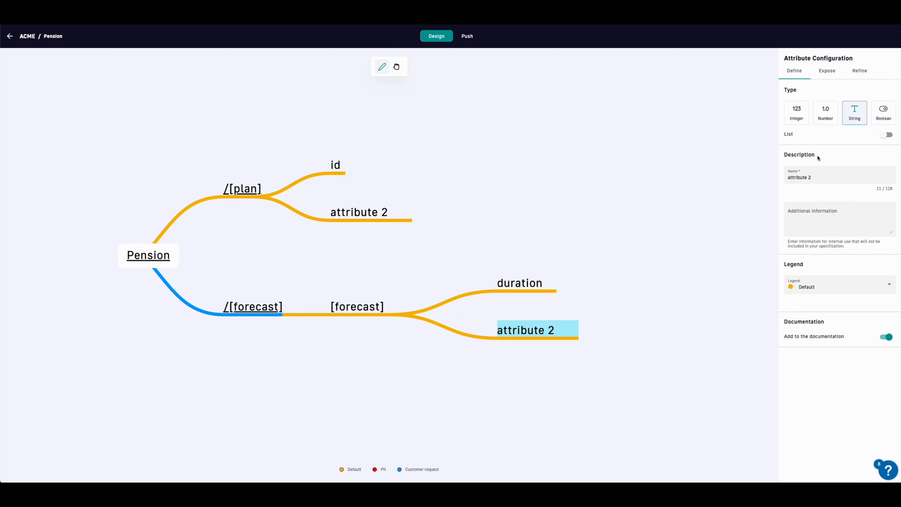
triple_click(809, 177)
left_click(808, 175)
key("ctrl+a")
type("con")
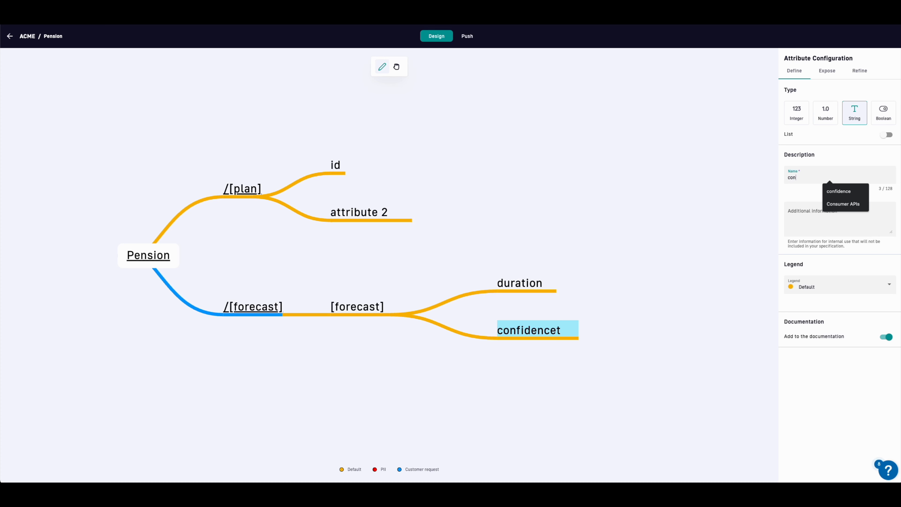
type("fidence")
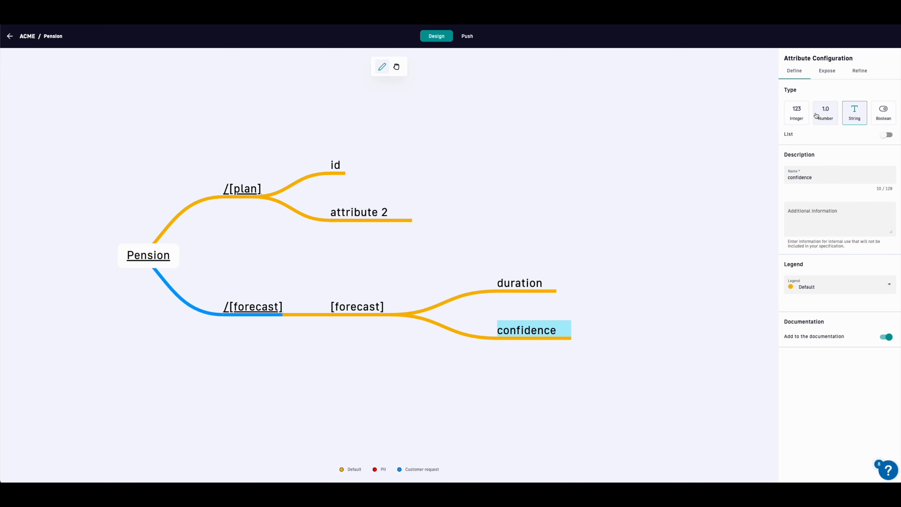
left_click(820, 117)
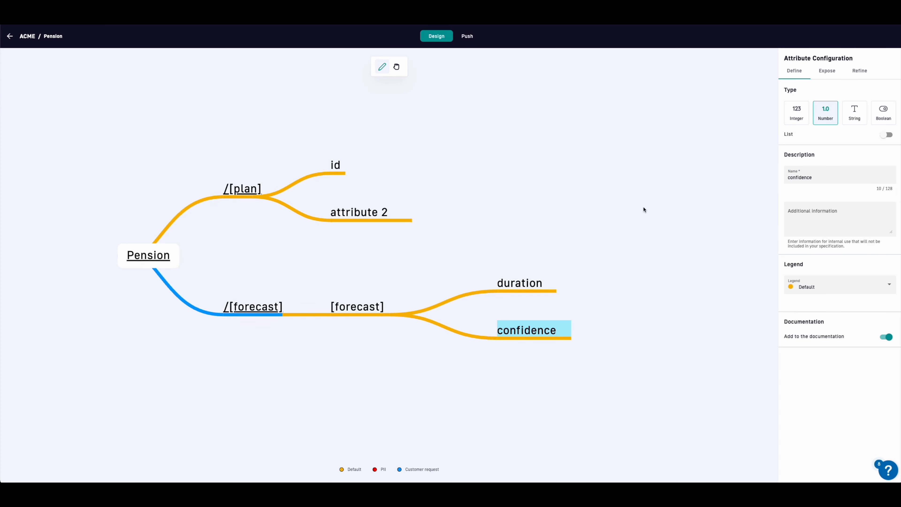
Step: Give plan's id attribute the example value 3
left_click(333, 171)
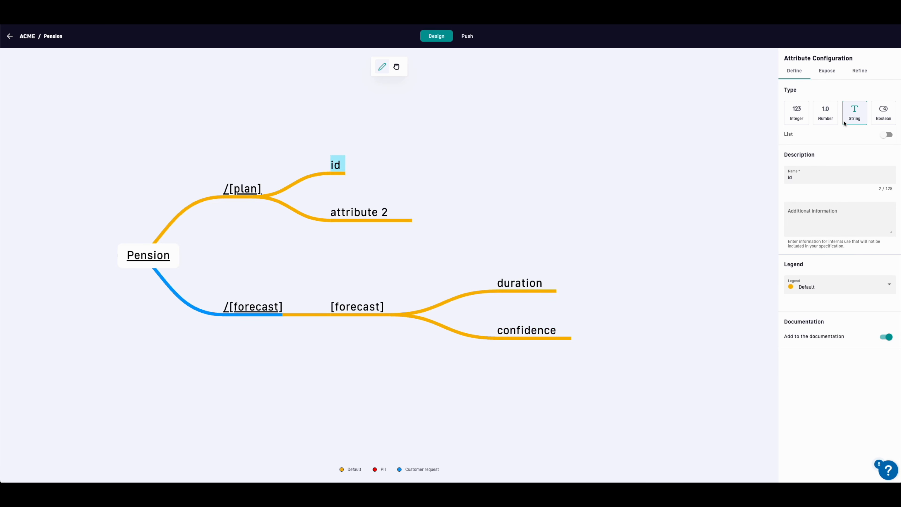
left_click(859, 71)
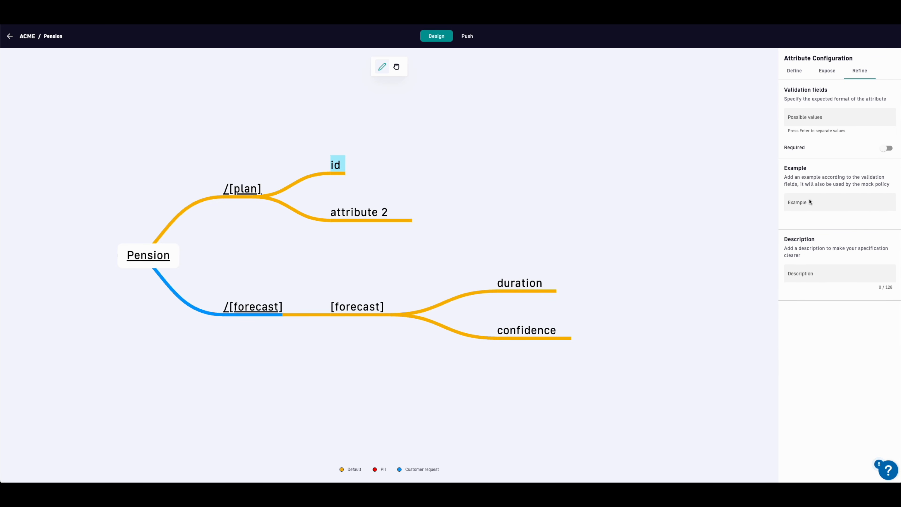
left_click(810, 203)
type("3")
left_click(796, 219)
Step: Rename attribute 2 to name, give it an example customer name, and keep the Default legend
left_click(412, 217)
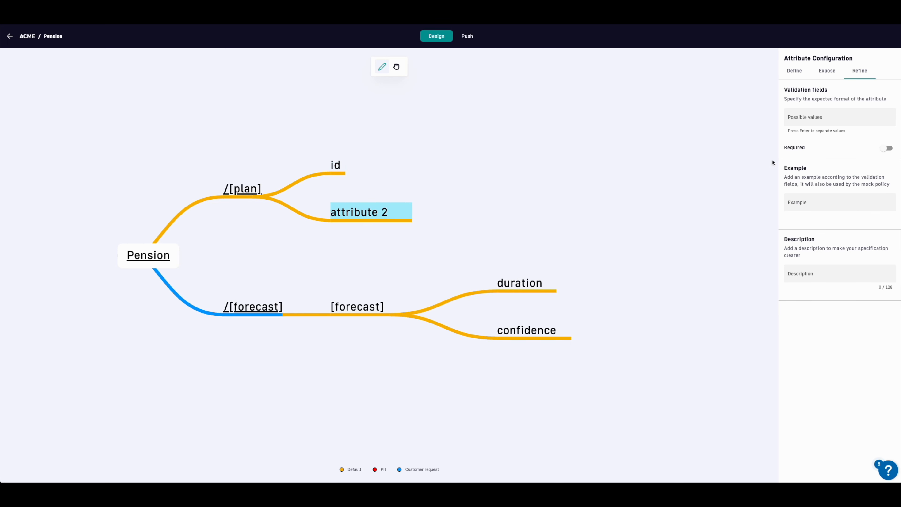
left_click(797, 73)
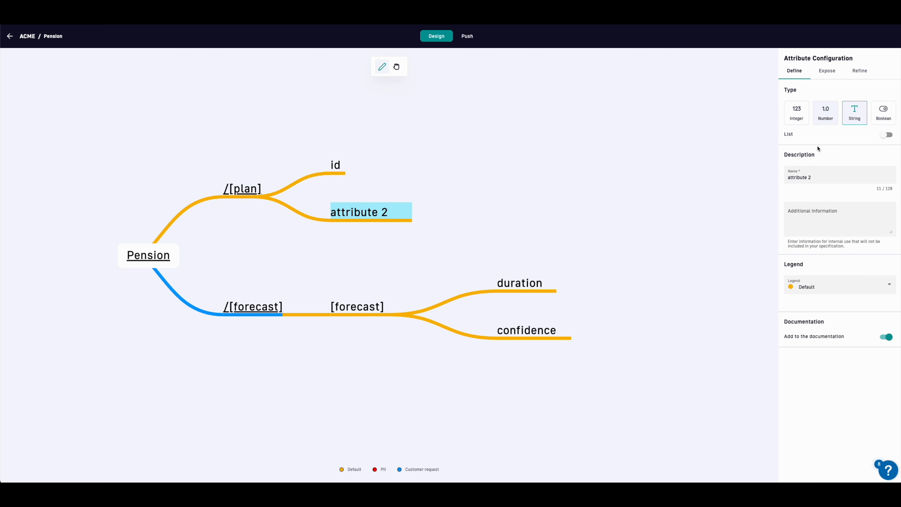
triple_click(817, 176)
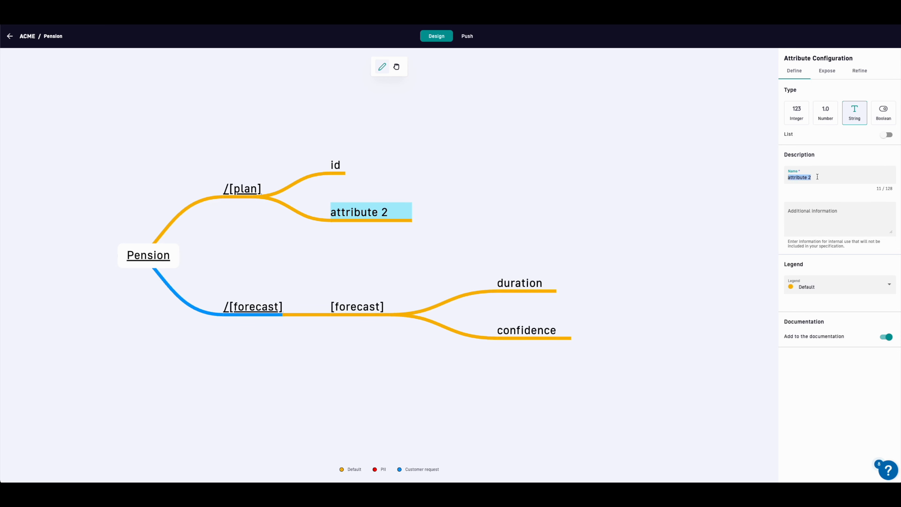
type("name")
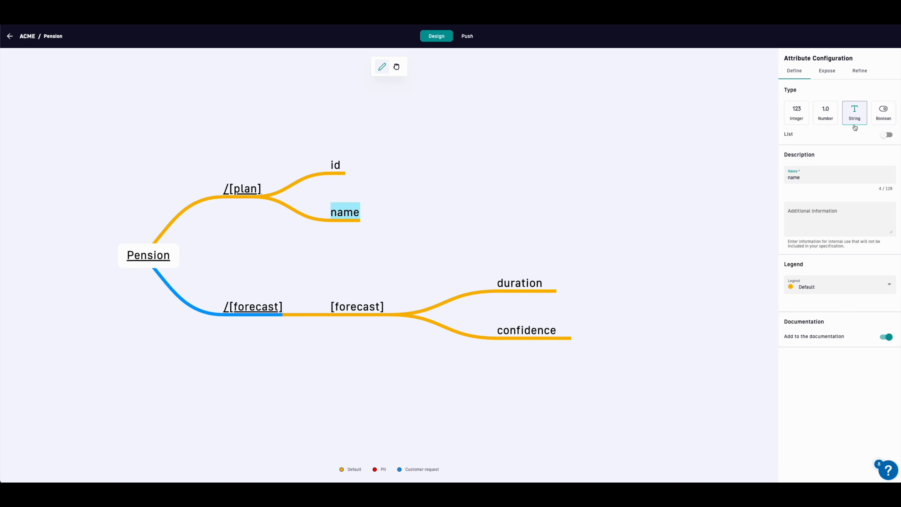
left_click(857, 73)
left_click(822, 202)
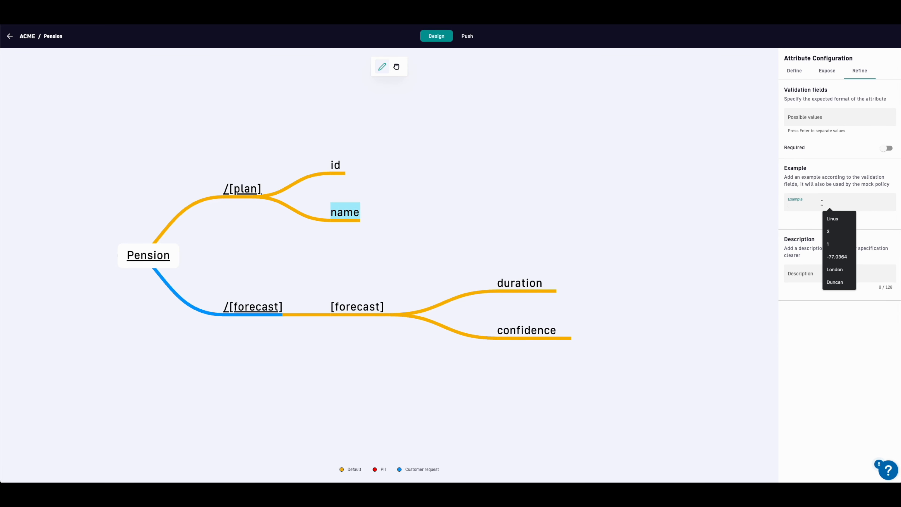
type("Nordic Invest A")
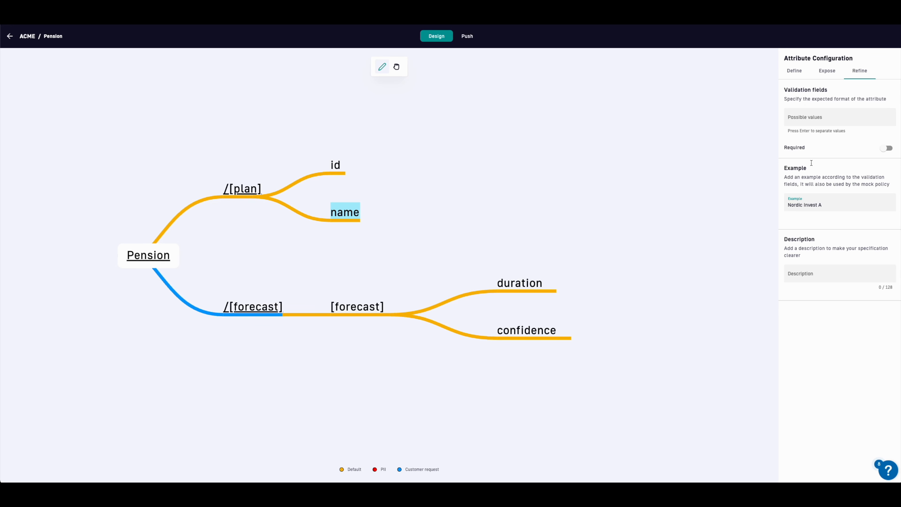
left_click(794, 73)
left_click(814, 292)
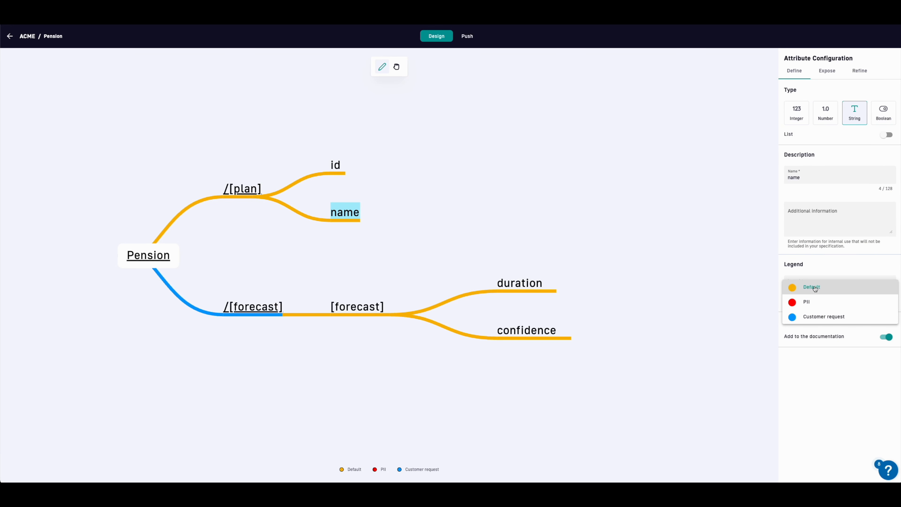
left_click(820, 271)
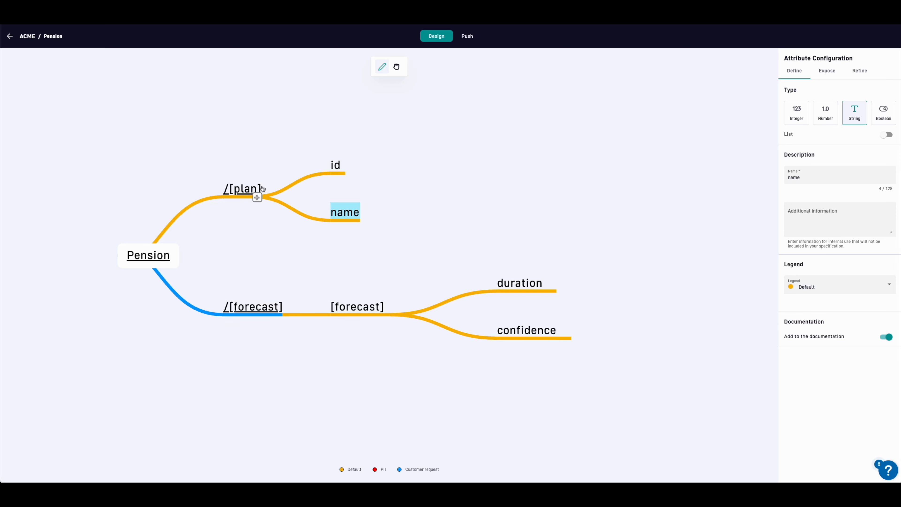
Step: Add a PII-tagged customerName attribute to /[plan] and edit its example value
left_click(257, 197)
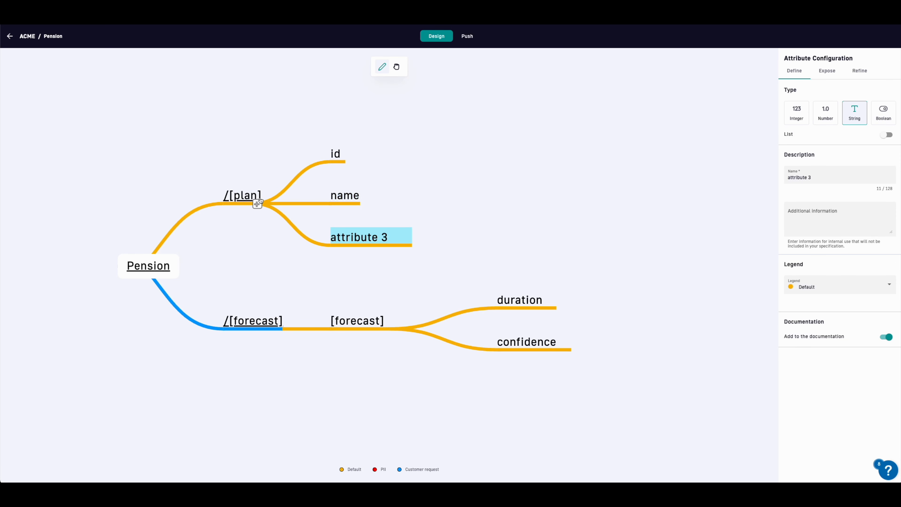
triple_click(789, 177)
type("customer")
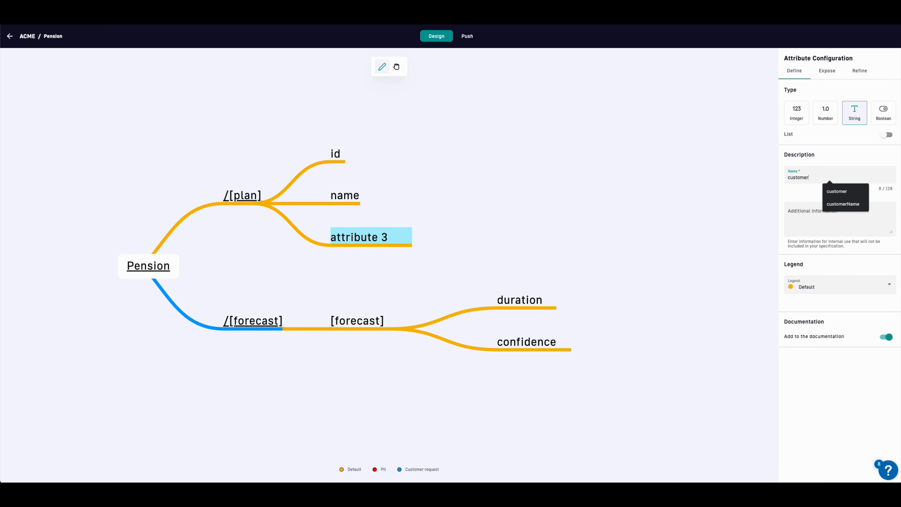
type("Name")
left_click(810, 288)
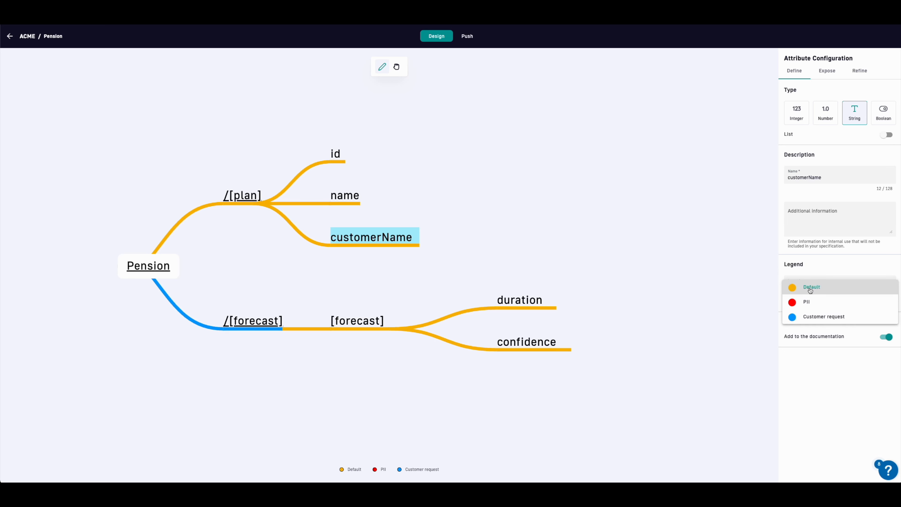
left_click(810, 302)
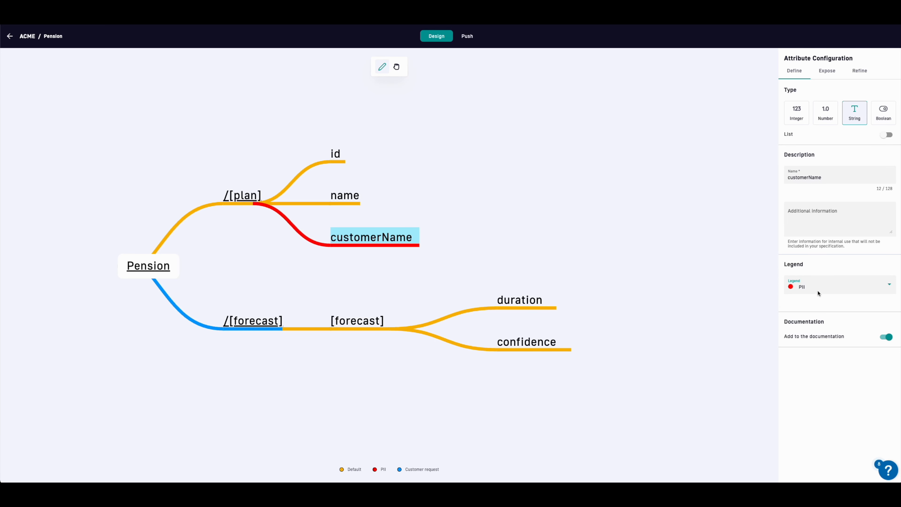
left_click(827, 71)
left_click(859, 71)
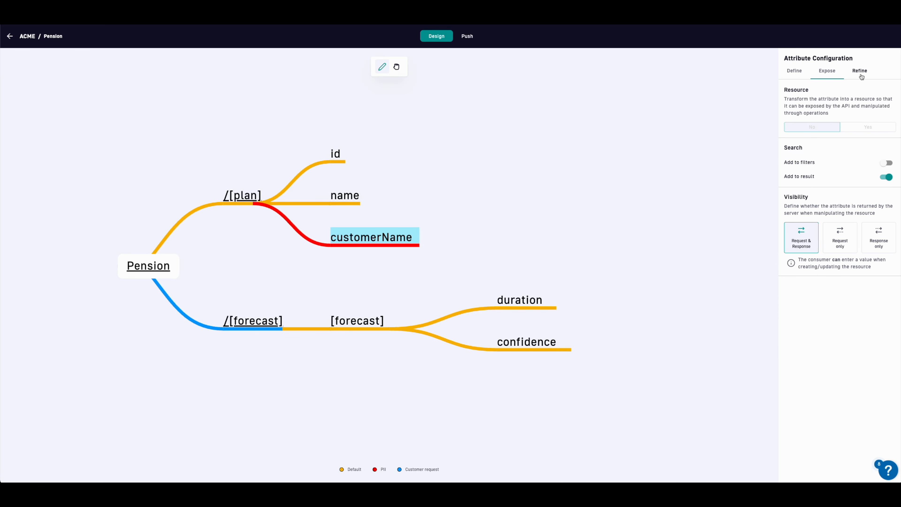
left_click(822, 202)
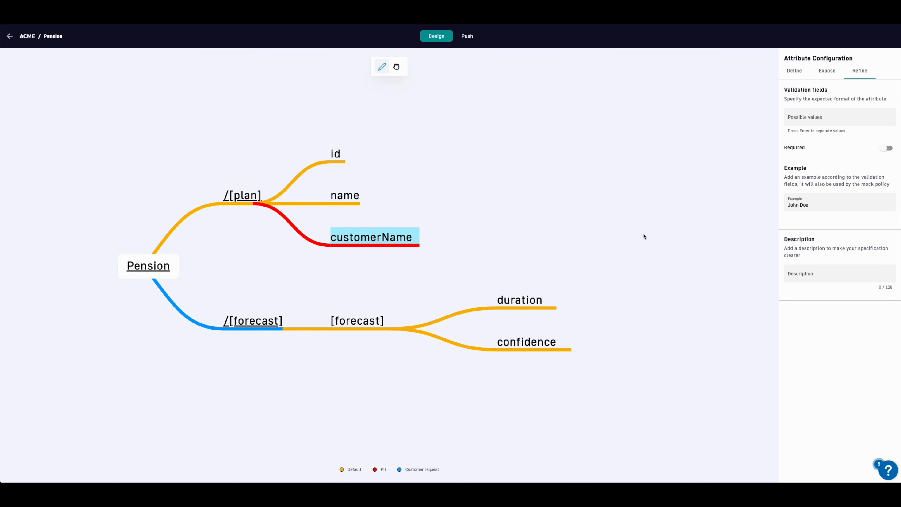
Step: Review the generated documentation for the GET /plan/{id} operation
left_click(463, 37)
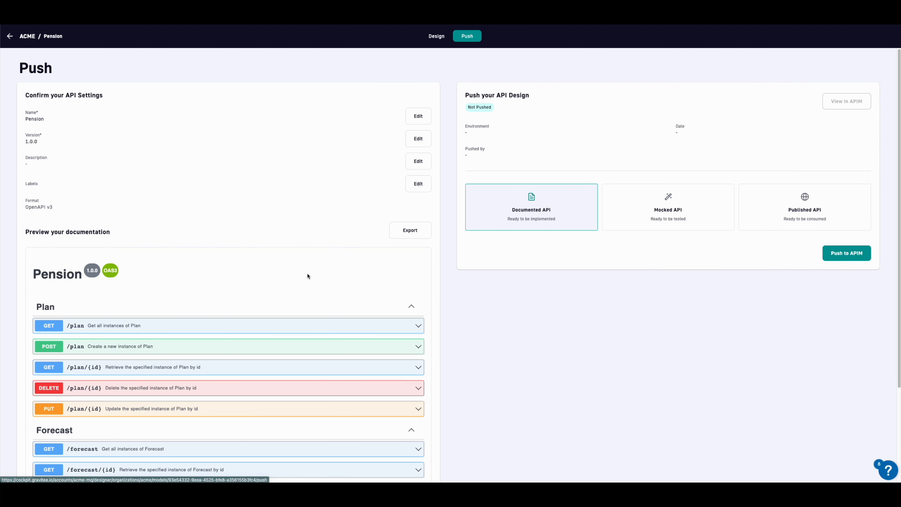
scroll(312, 271, "down", 3)
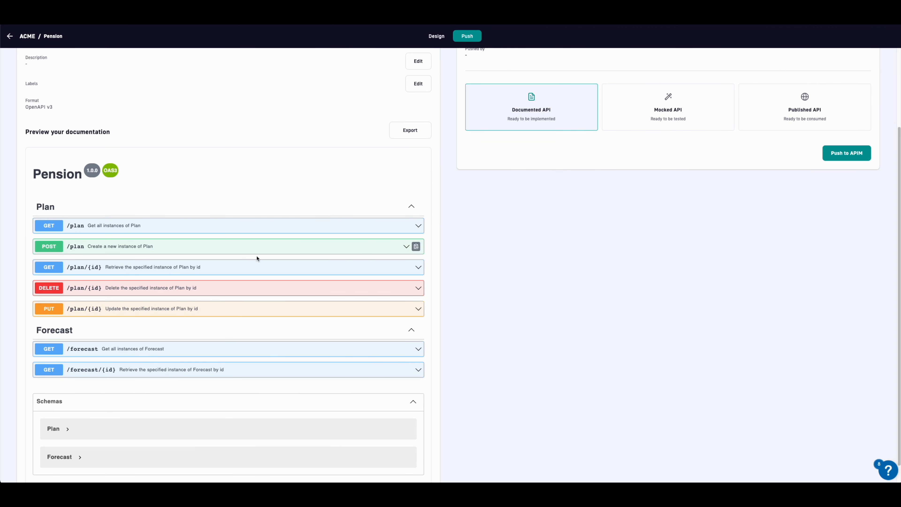
left_click(252, 266)
scroll(253, 273, "down", 4)
scroll(253, 273, "down", 5)
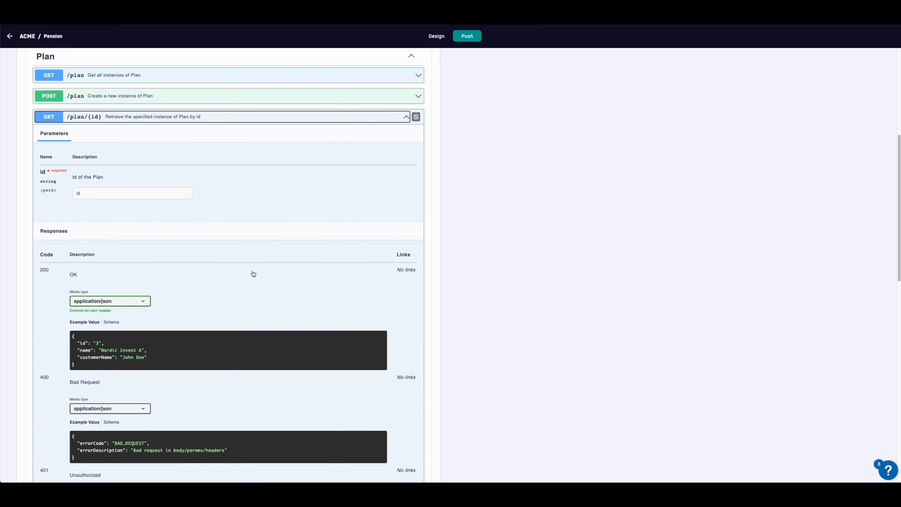
scroll(253, 273, "up", 1)
scroll(253, 273, "up", 10)
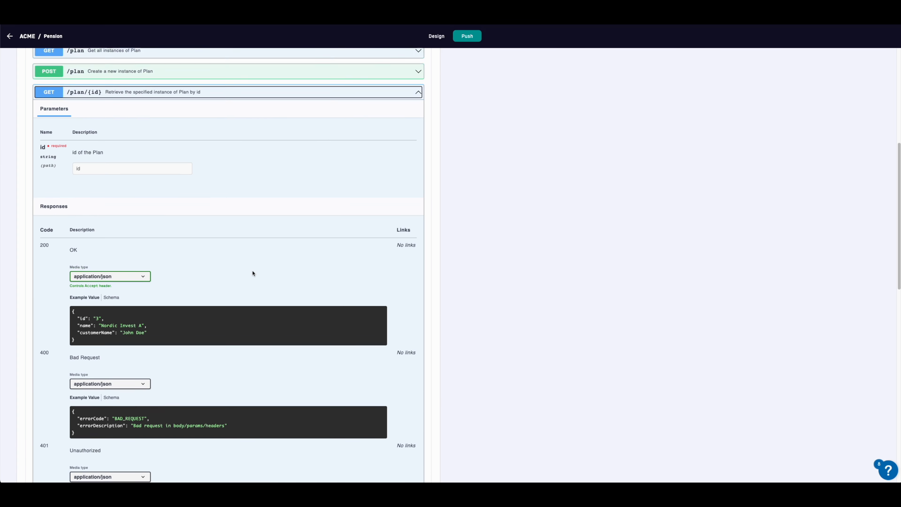
left_click(220, 367)
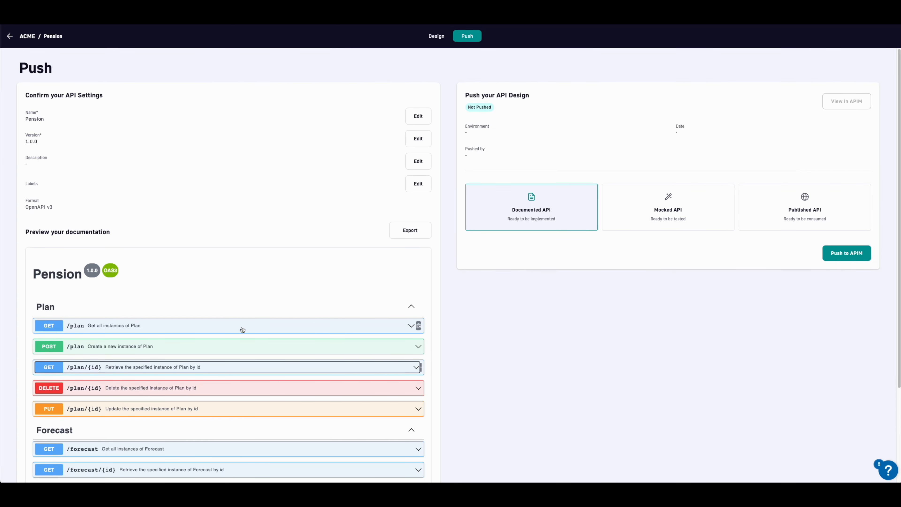
scroll(234, 330, "down", 3)
Step: Inspect the Plan schema's id, name and customerName fields and Forecast's duration field
left_click(73, 410)
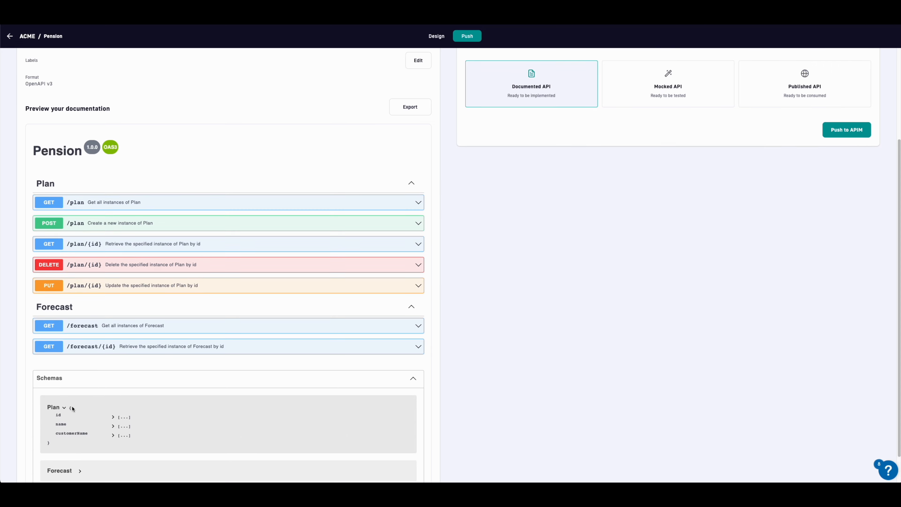
scroll(85, 401, "down", 1)
left_click(111, 382)
left_click(113, 394)
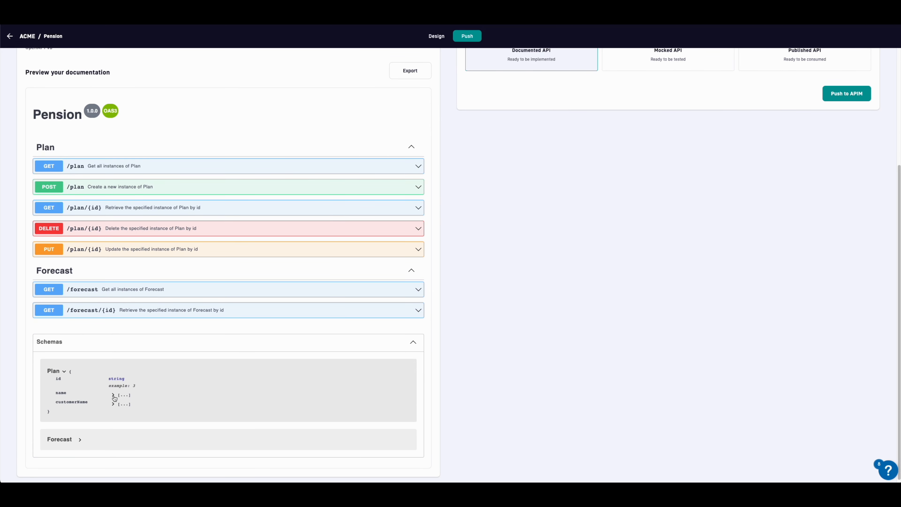
left_click(114, 409)
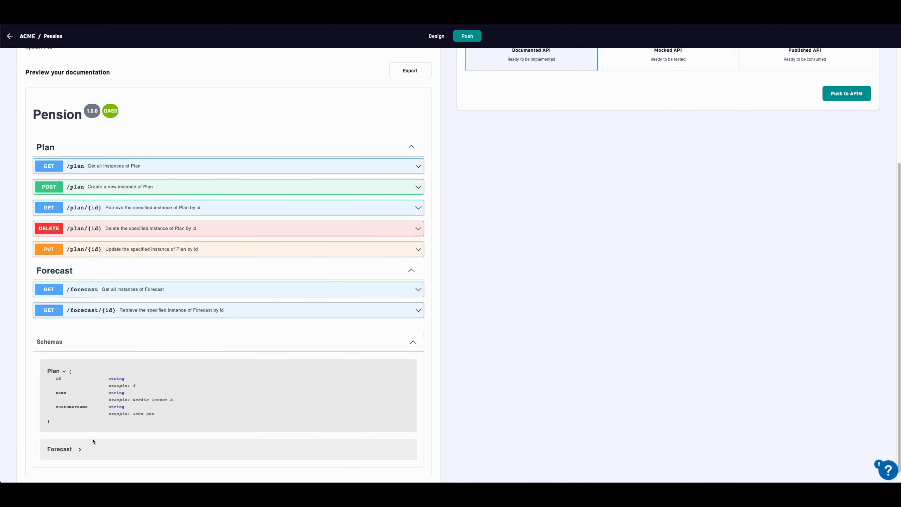
left_click(76, 450)
scroll(85, 452, "down", 1)
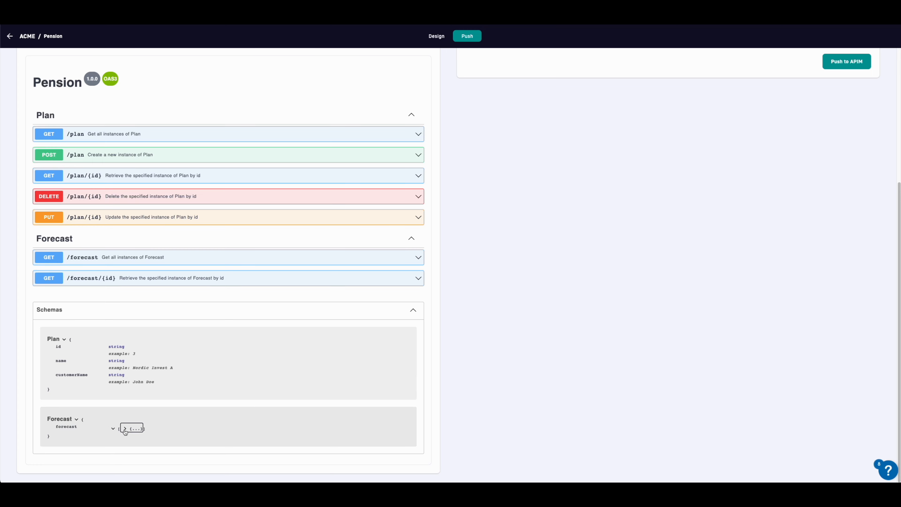
left_click(124, 429)
left_click(175, 438)
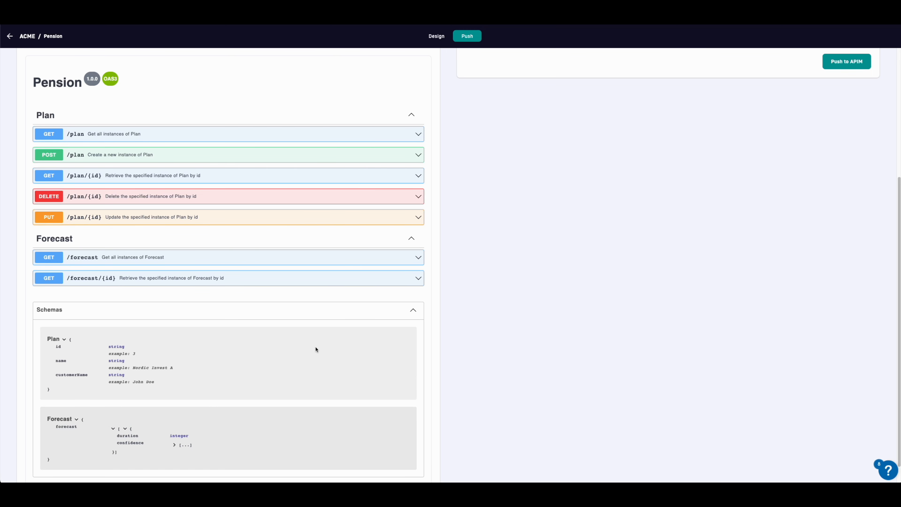
scroll(316, 350, "up", 5)
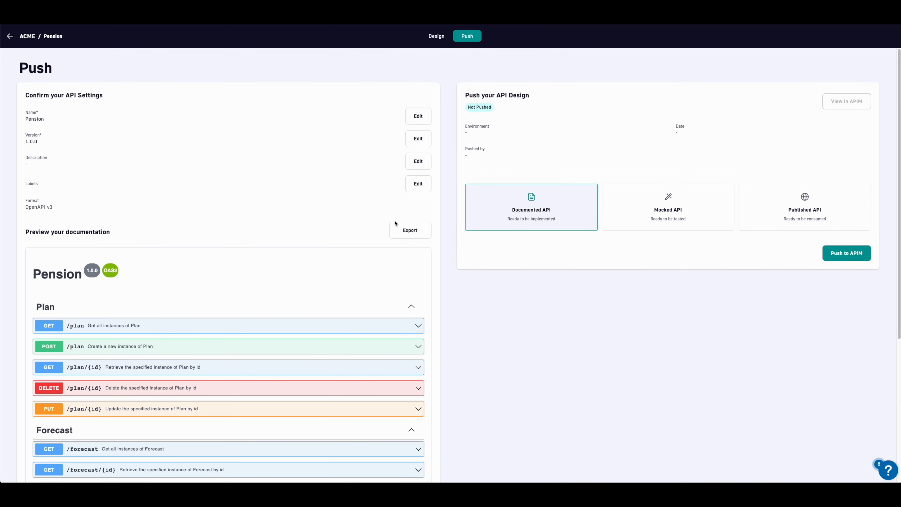
Step: Push Pension to APIM as a Published API and view it in API Management
left_click(826, 206)
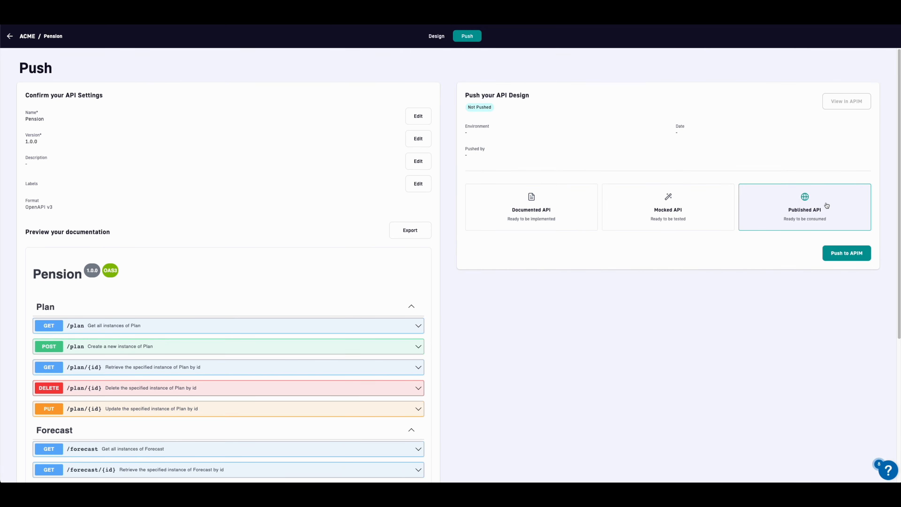
left_click(838, 253)
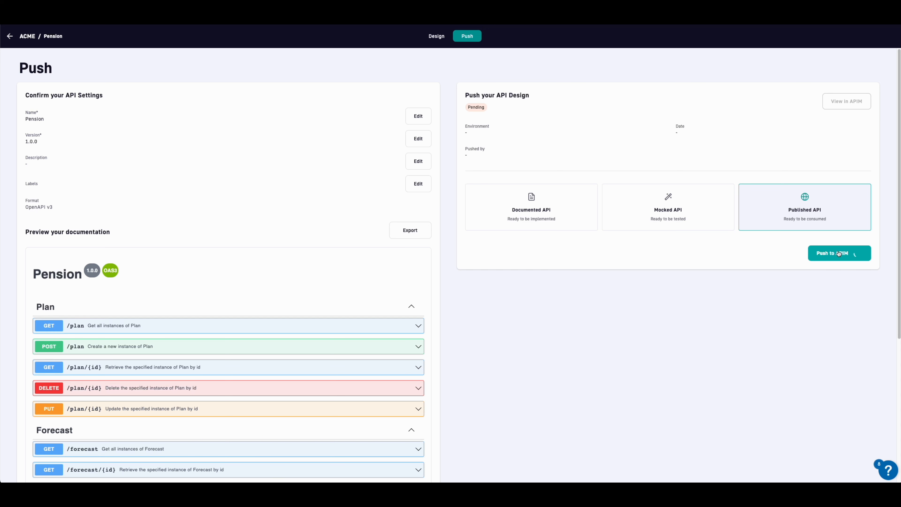
left_click(844, 102)
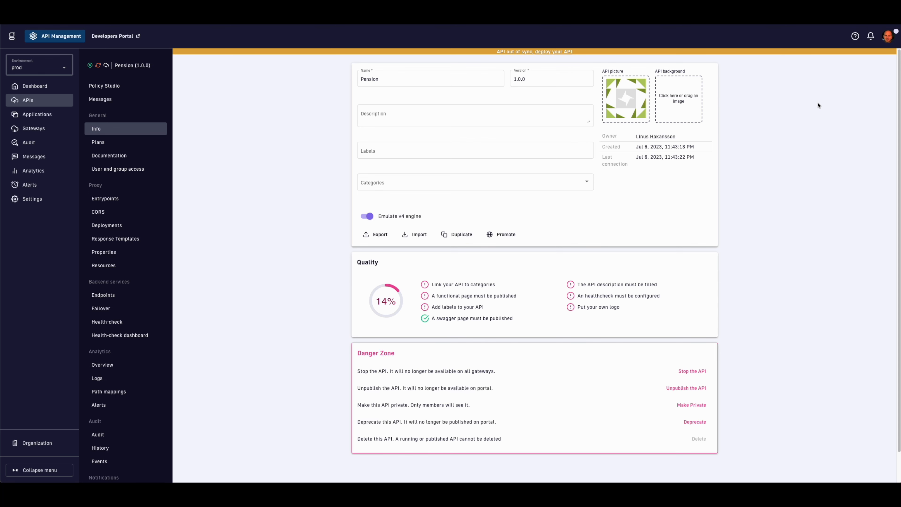
Step: Check the mock step on Pension's GET /plan/:id flow in Policy Studio
left_click(118, 87)
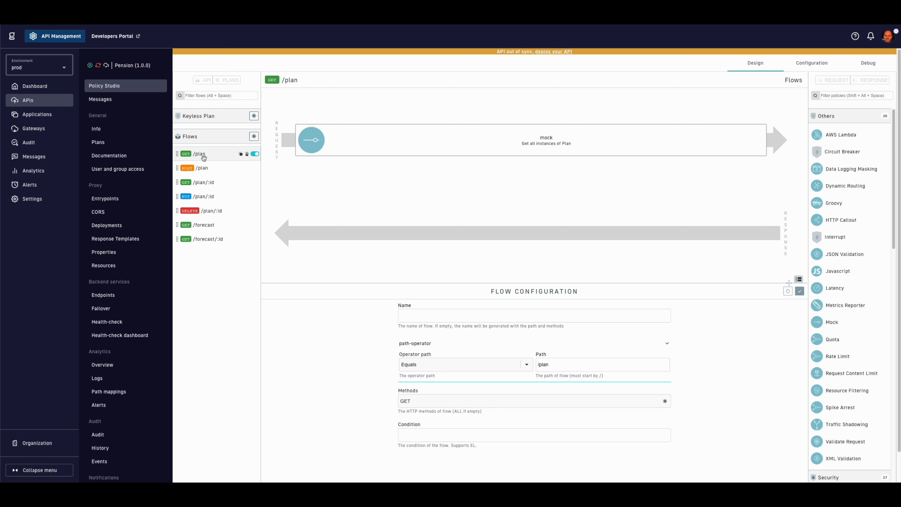
left_click(203, 182)
left_click(526, 137)
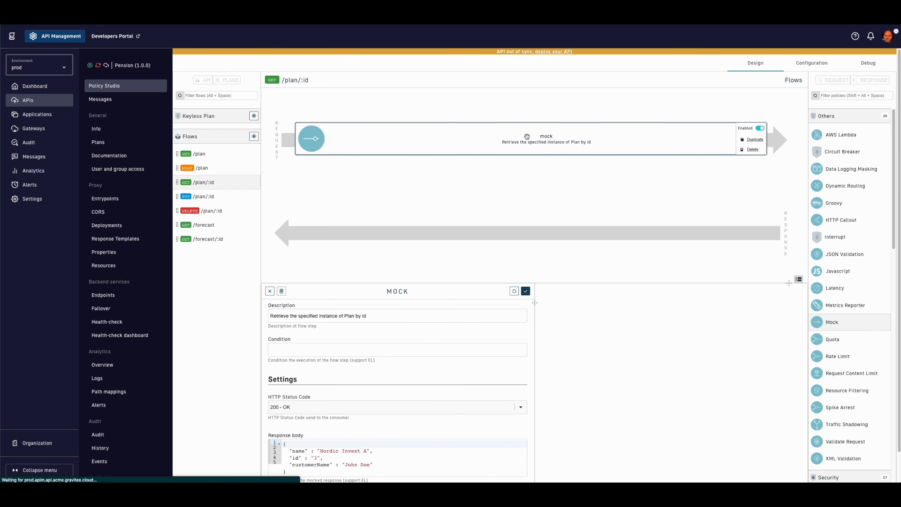
scroll(389, 378, "down", 3)
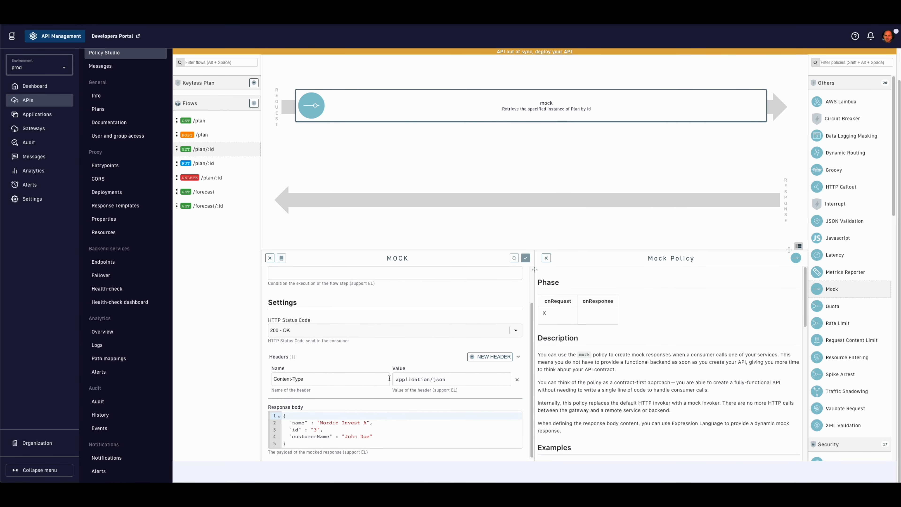
scroll(389, 378, "up", 2)
scroll(210, 266, "up", 2)
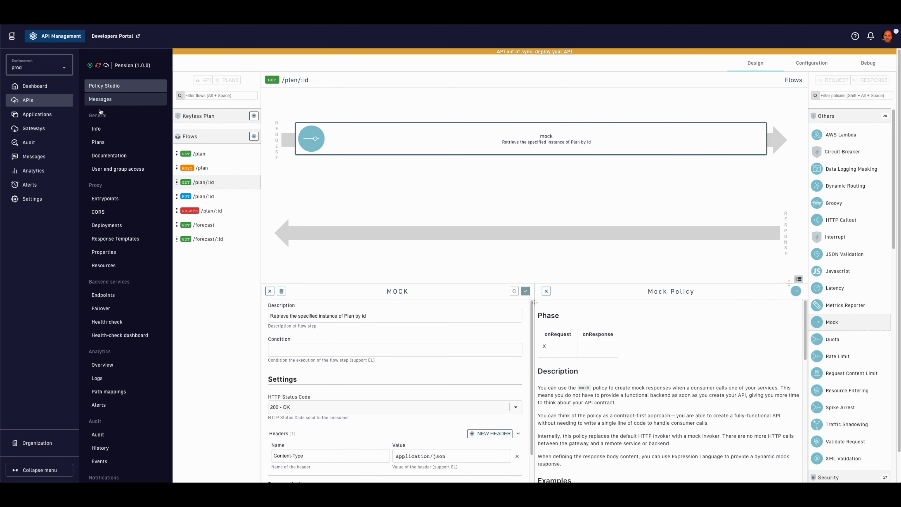
Step: Save the aws-region-1 sharding tag and deploy the API
left_click(148, 233)
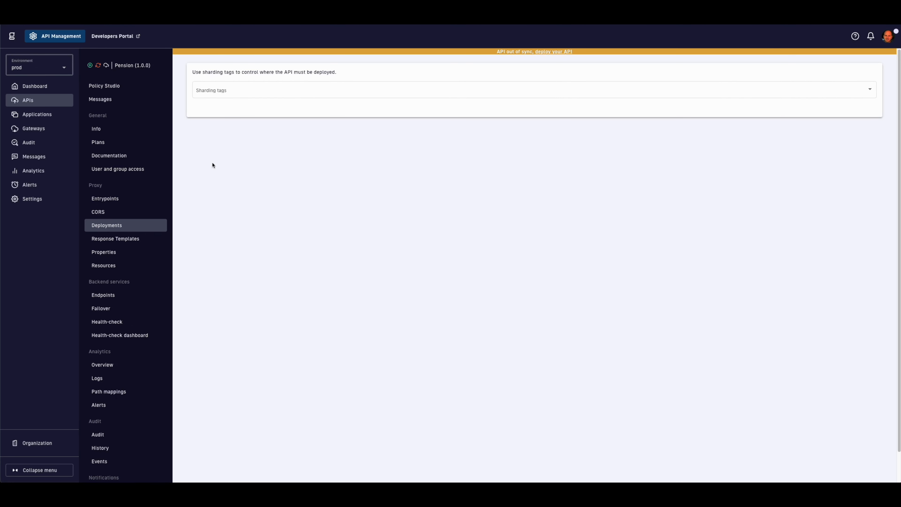
left_click(247, 93)
left_click(245, 91)
left_click(282, 155)
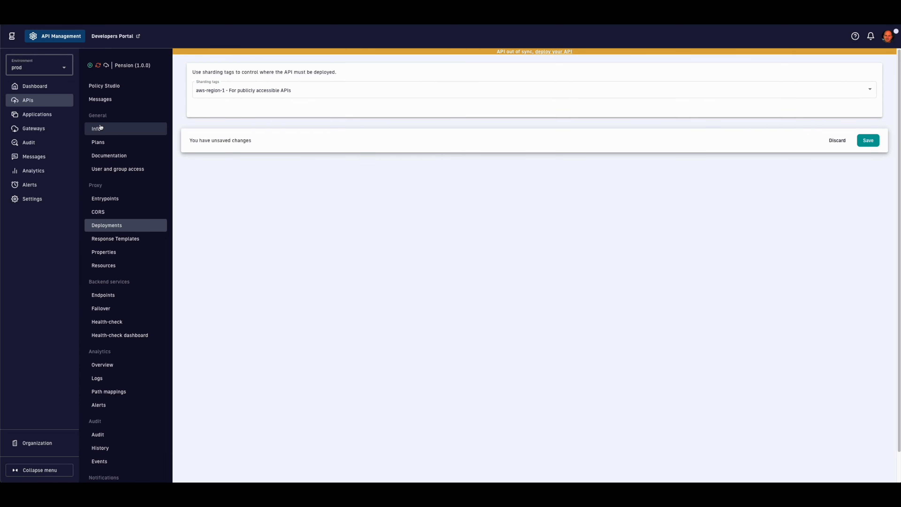
left_click(107, 86)
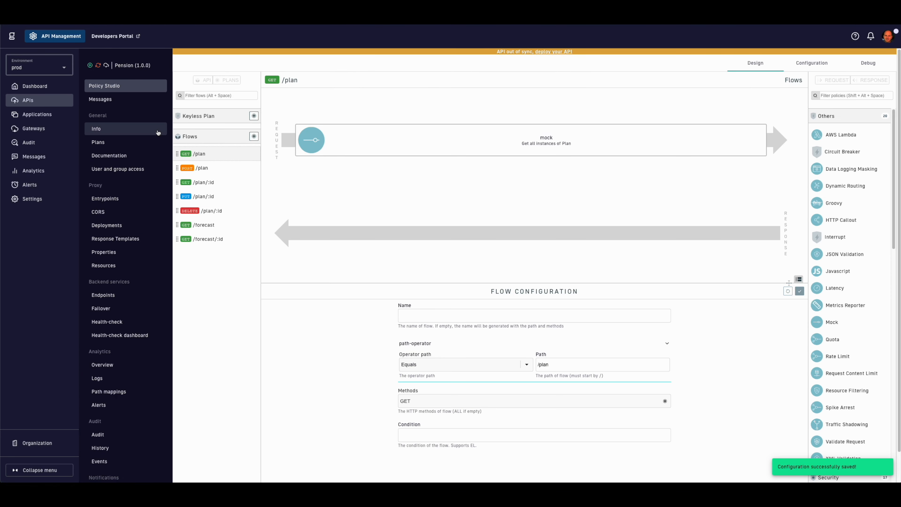
left_click(562, 52)
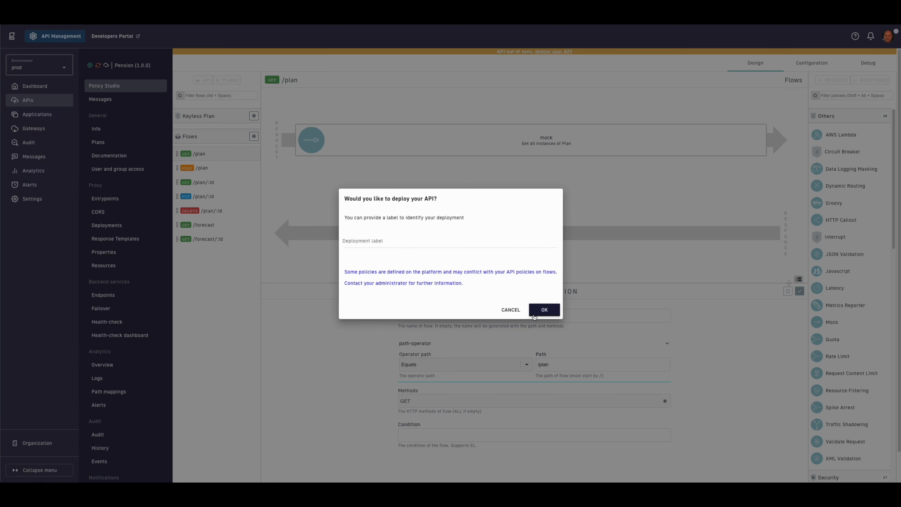
left_click(544, 310)
Step: In Postman, send a GET to the Pension API's /pension/plan/3 URL and get 200 OK
key("super+Tab")
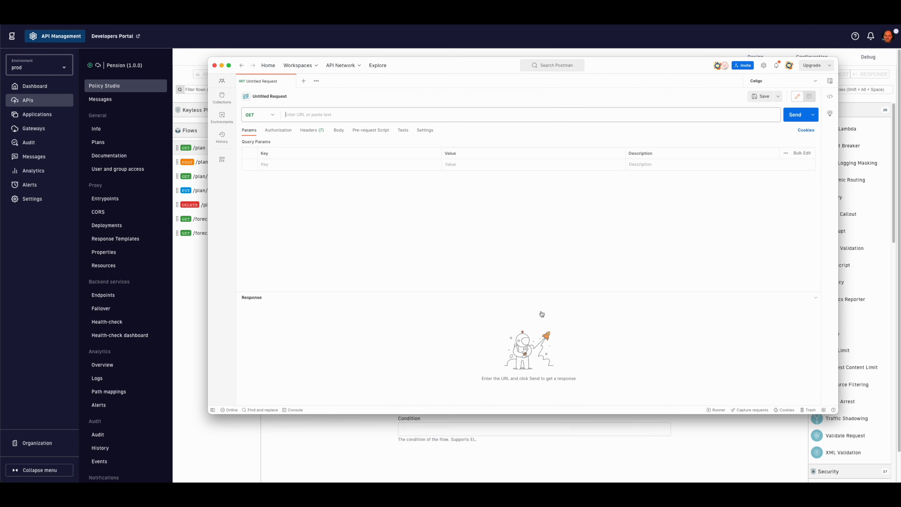
left_click(583, 118)
type("https://prod.apim.gateway-2.acme.gravitee.cloud/pension/plan/3")
left_click(792, 117)
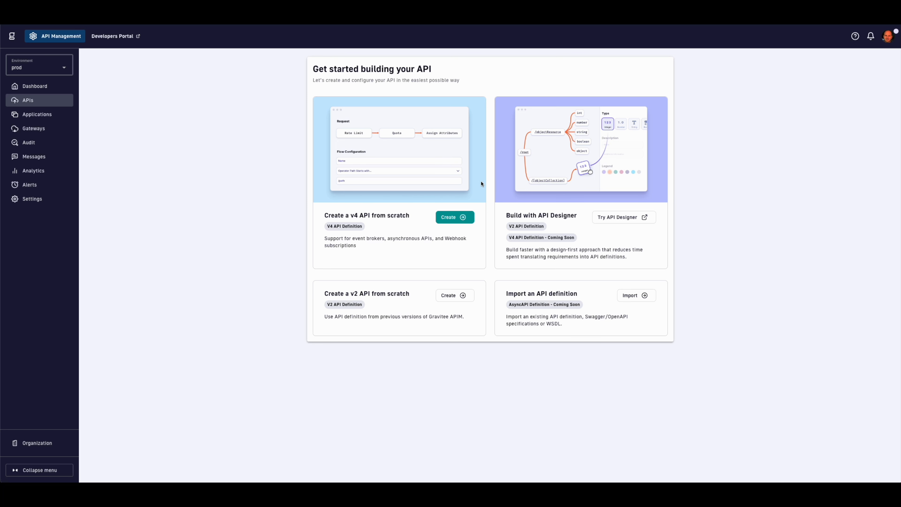
Step: Start a v4 API named Stock Ticker, version 1.0.0, described 'Real-time async updates on your stock portfolio'
left_click(455, 217)
left_click(427, 140)
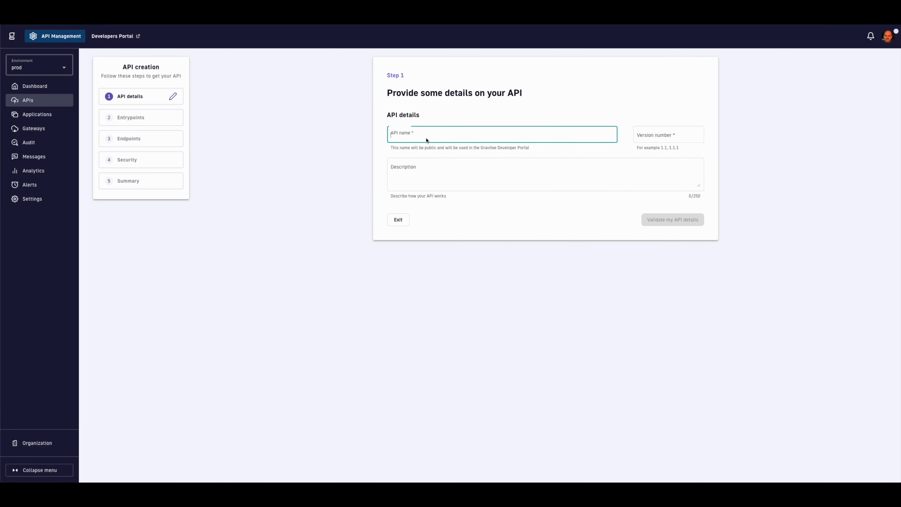
type("Stock ")
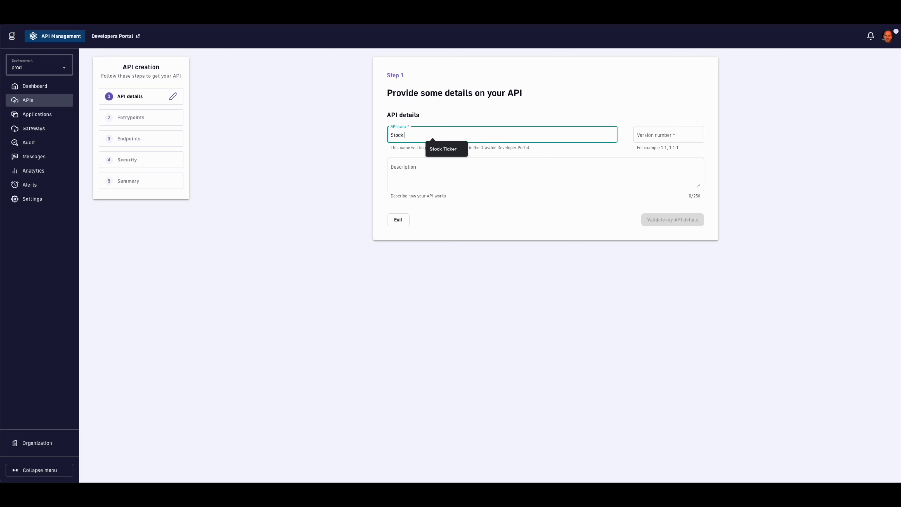
type("Ticker")
key("Tab")
type("1.0.")
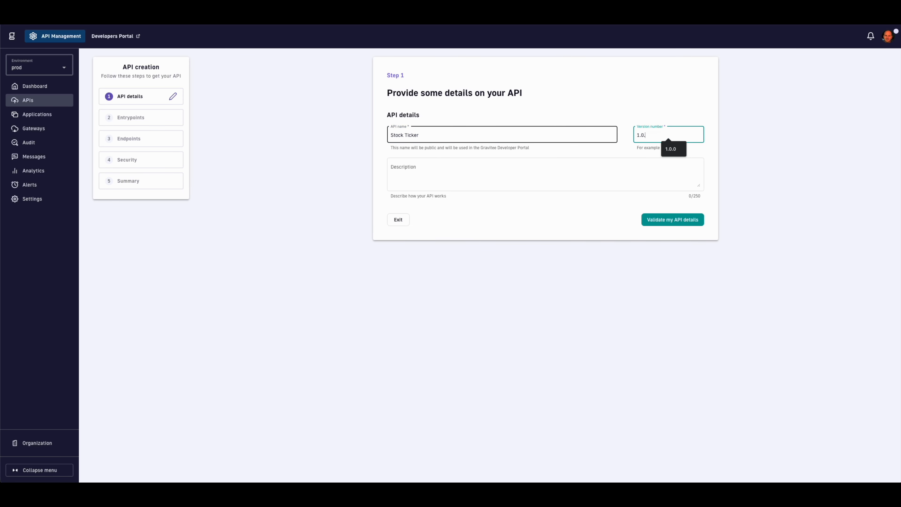
type("0")
key("Tab")
type("Real-")
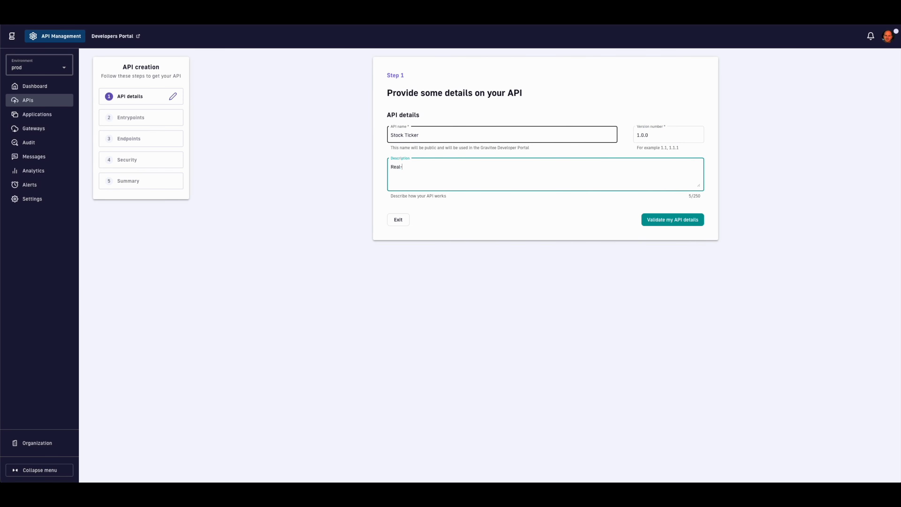
type("time async updates on your stock portfolio")
Step: Choose the event-driven backend and add Webhook and Websocket as entrypoints
left_click(658, 220)
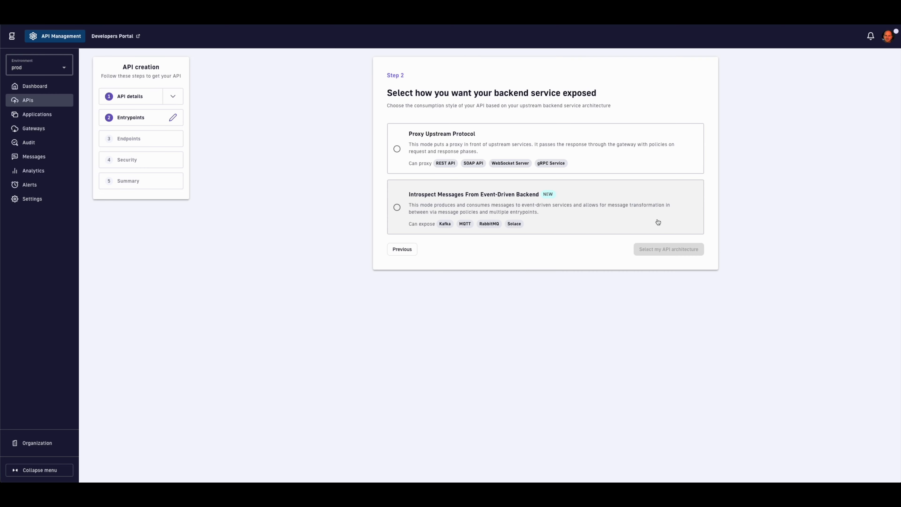
left_click(544, 203)
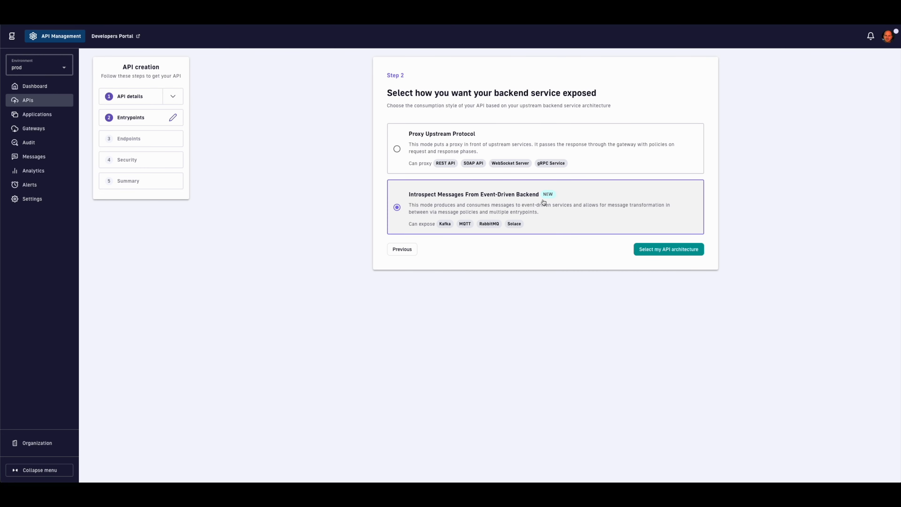
left_click(657, 250)
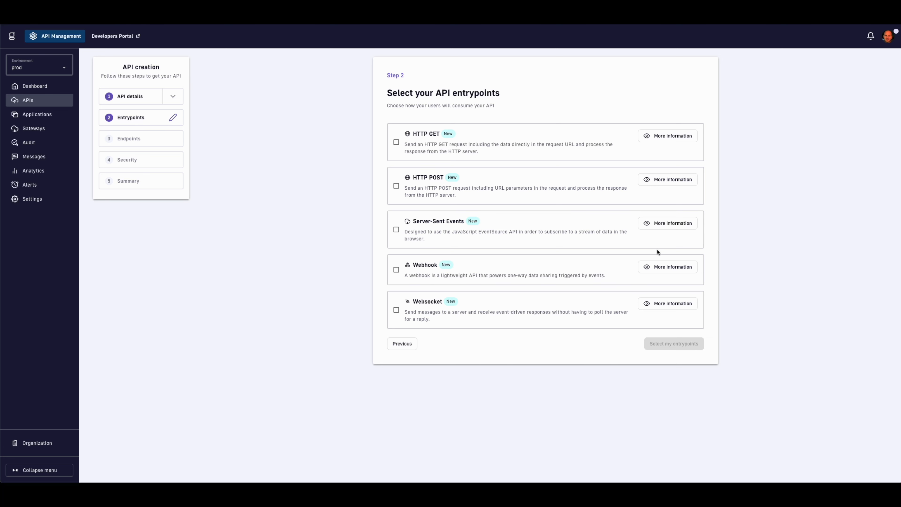
left_click(527, 274)
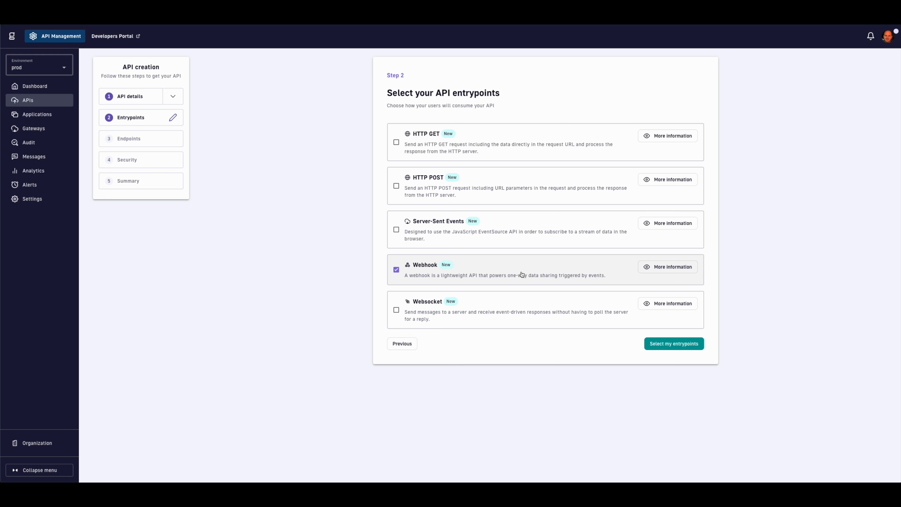
left_click(521, 313)
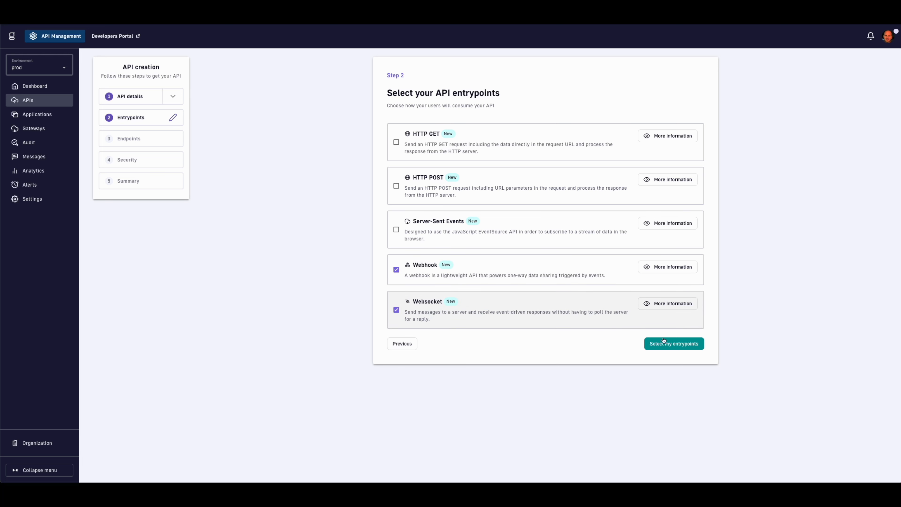
left_click(669, 346)
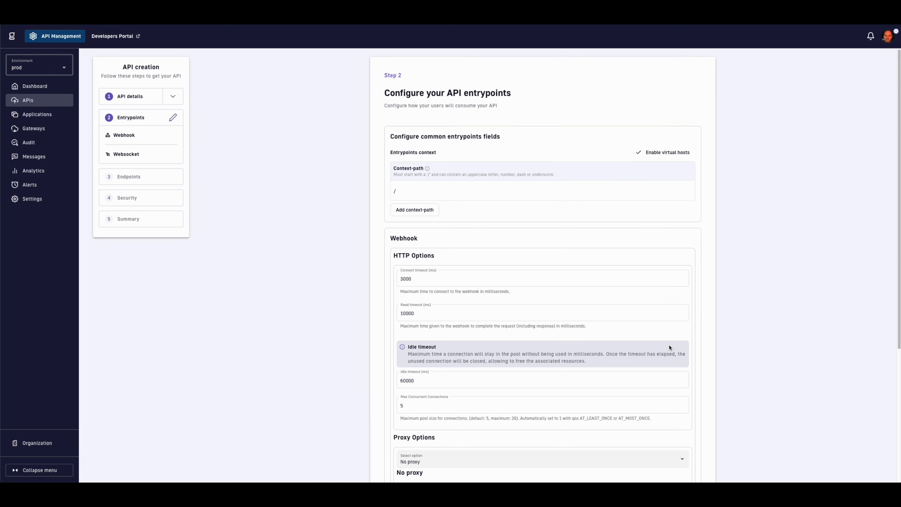
Step: Set the entrypoint context path to /stock-ticker and disable Websocket publishing
left_click(440, 189)
type("stock-ticker")
scroll(469, 215, "down", 5)
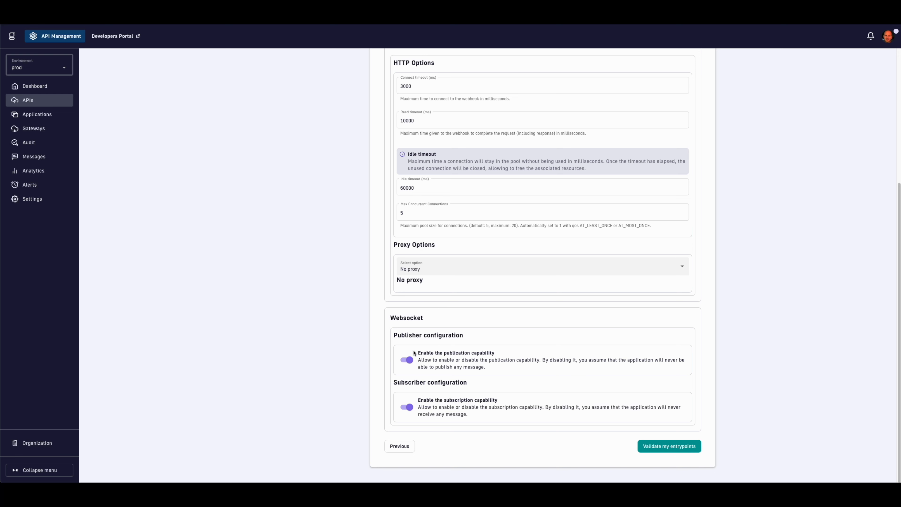
left_click(405, 361)
left_click(650, 446)
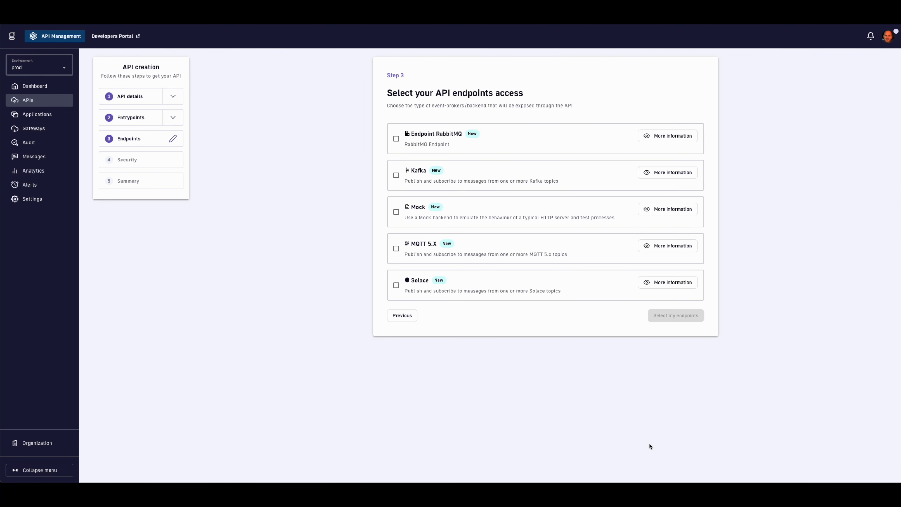
Step: Select Kafka as the endpoint and paste the Confluent Cloud bootstrap server address
left_click(467, 183)
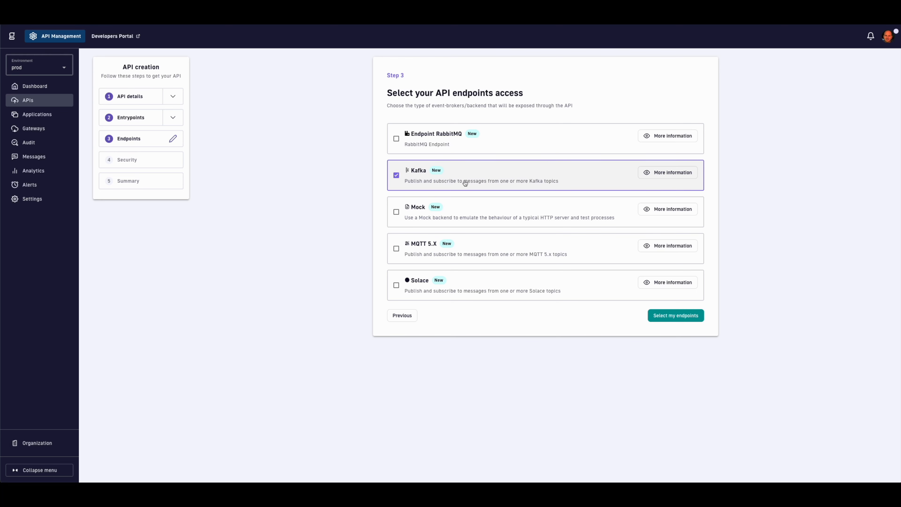
left_click(676, 316)
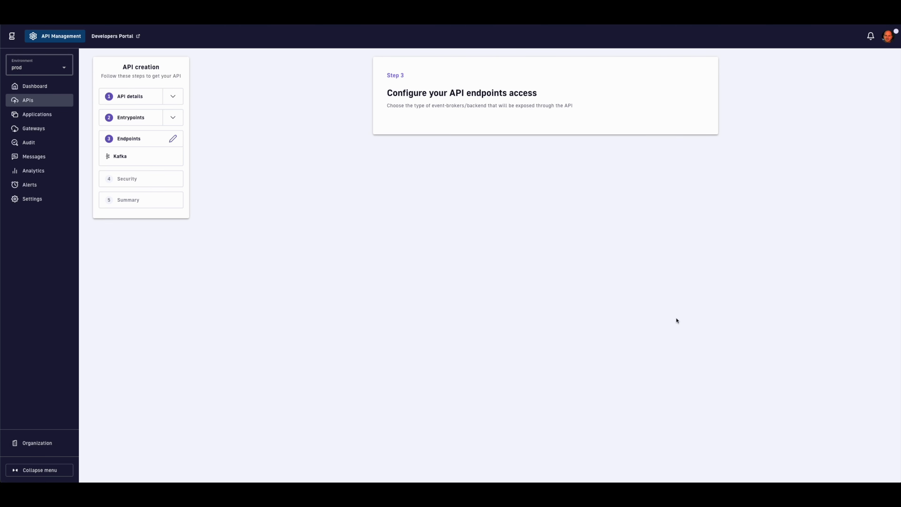
left_click(564, 199)
key("ctrl+v")
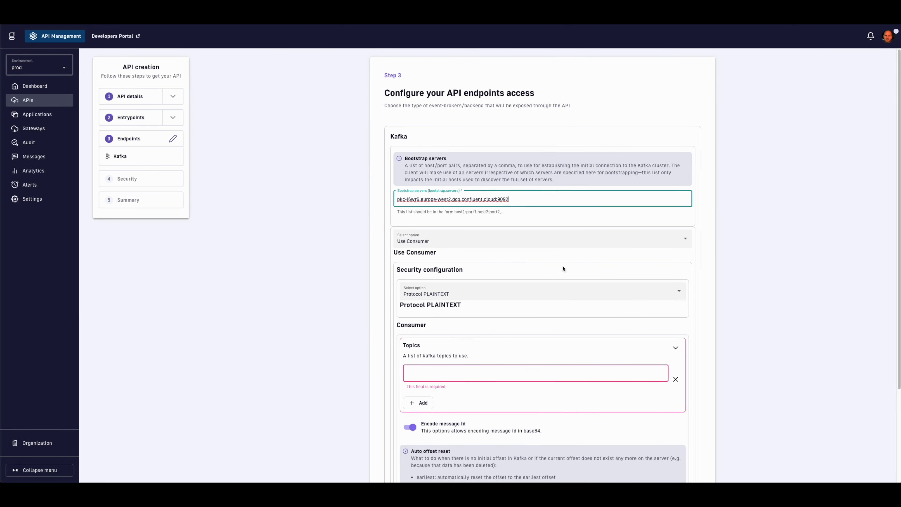
Step: Set Kafka security to SASL_SSL with PLAIN mechanism and paste the JAAS credentials
left_click(569, 297)
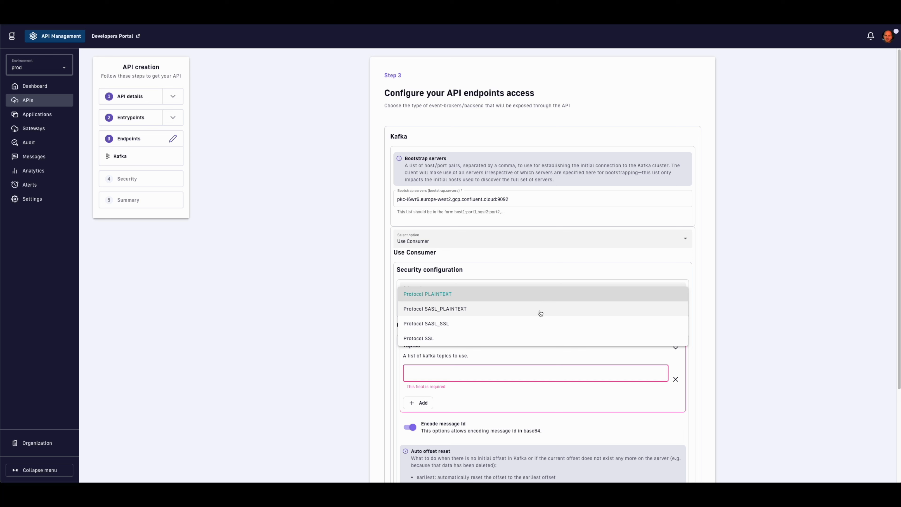
left_click(567, 323)
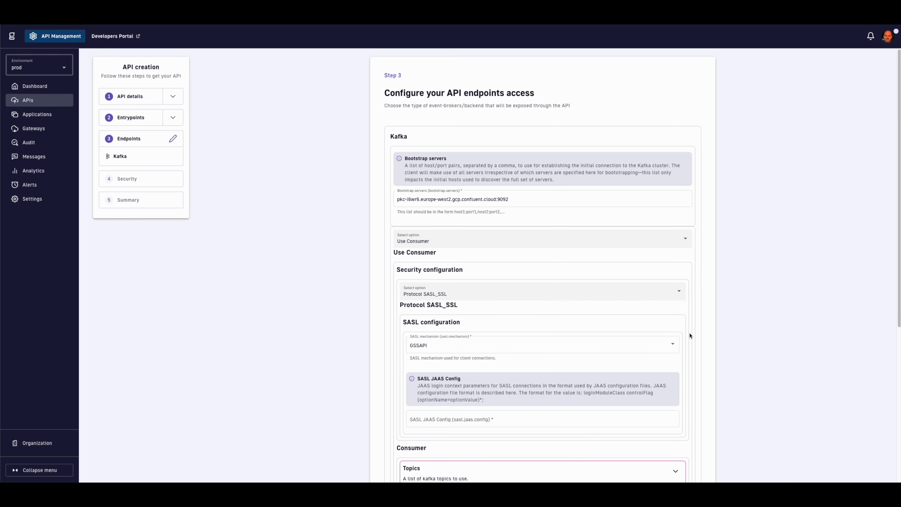
left_click(672, 343)
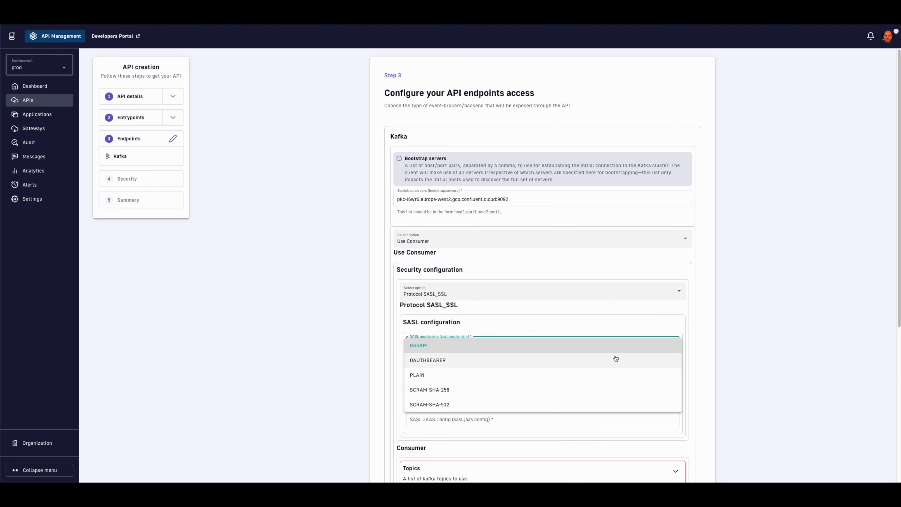
left_click(544, 376)
left_click(542, 417)
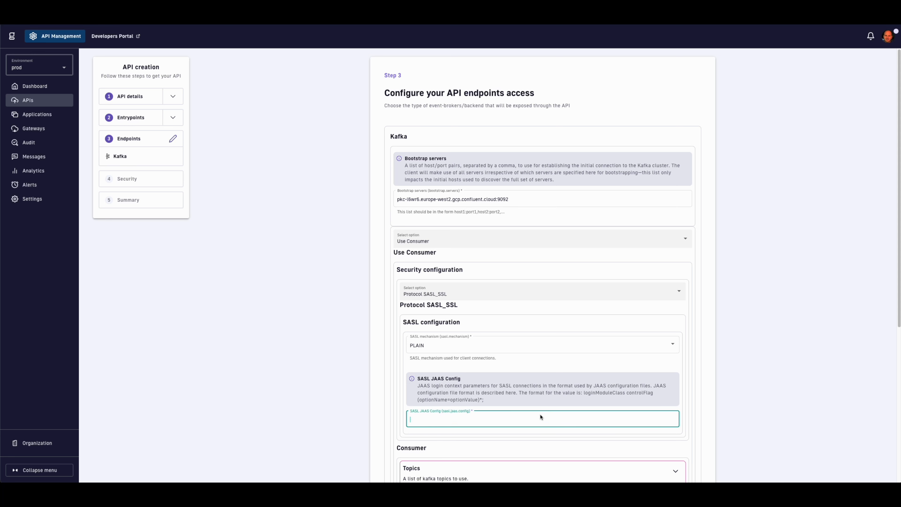
key("ctrl+v")
Step: Add the customer-stocks topic and validate the Kafka endpoint settings
scroll(722, 402, "down", 2)
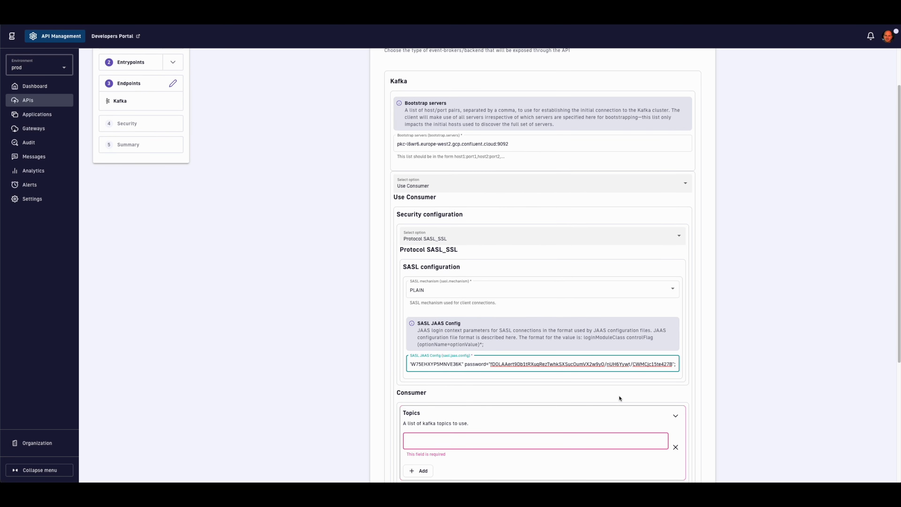
left_click(489, 440)
type("customer-stocks")
scroll(568, 390, "down", 5)
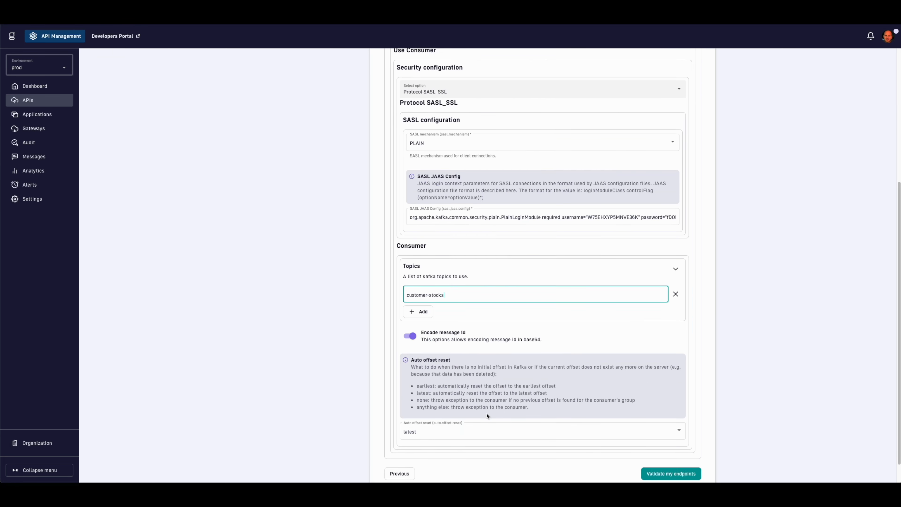
left_click(676, 461)
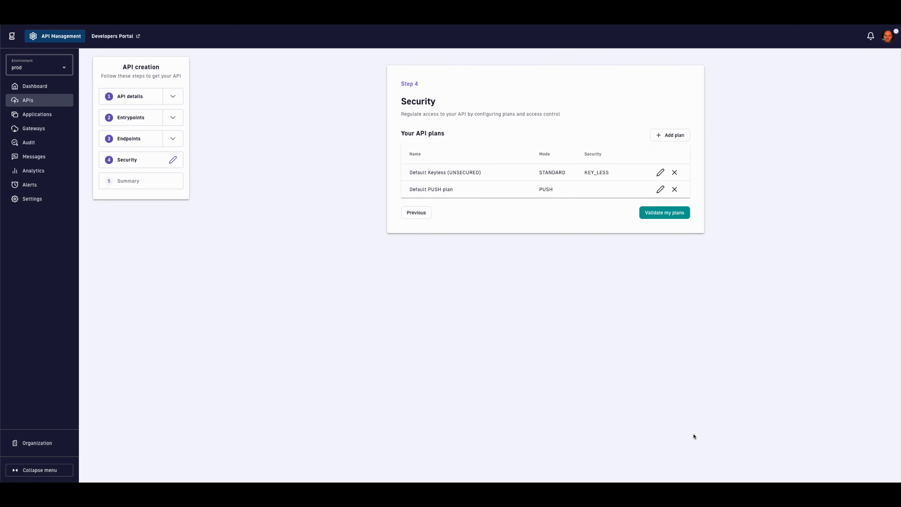
Step: Accept the default Keyless and PUSH plans, save and deploy Stock Ticker, and enter Policy Studio
left_click(666, 215)
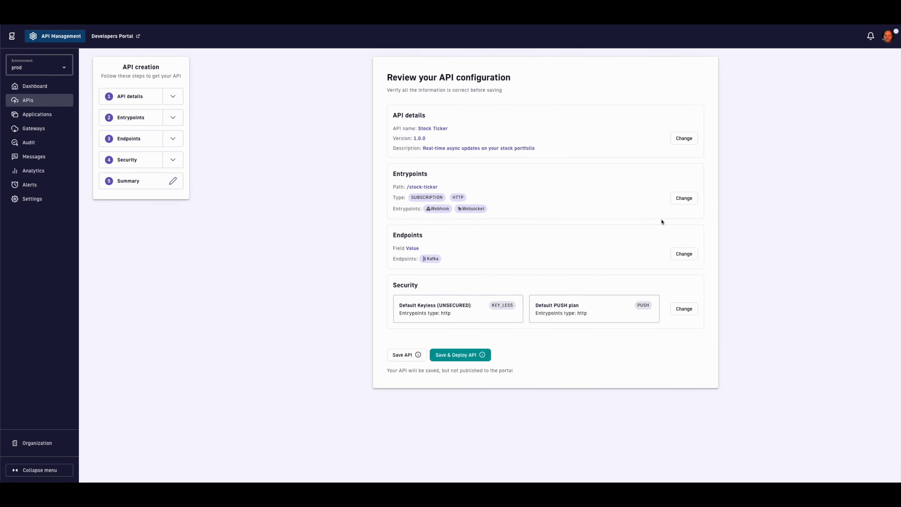
left_click(461, 355)
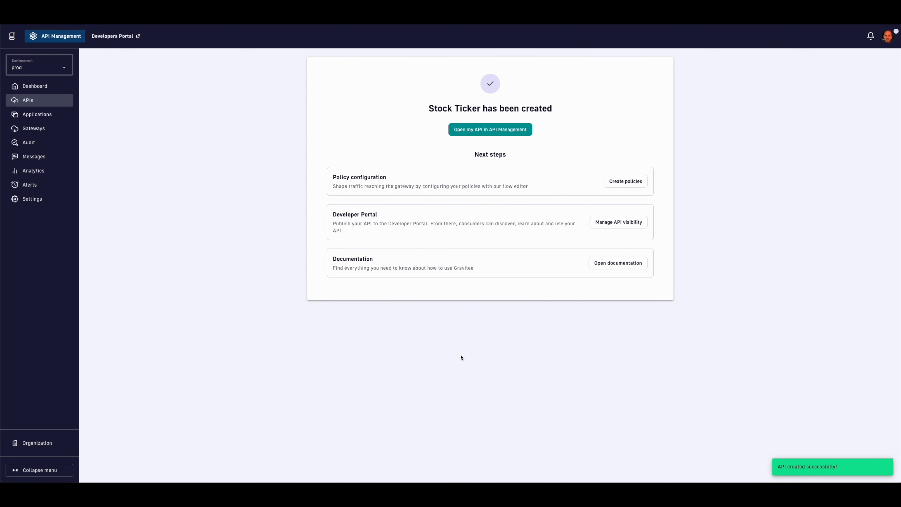
left_click(626, 184)
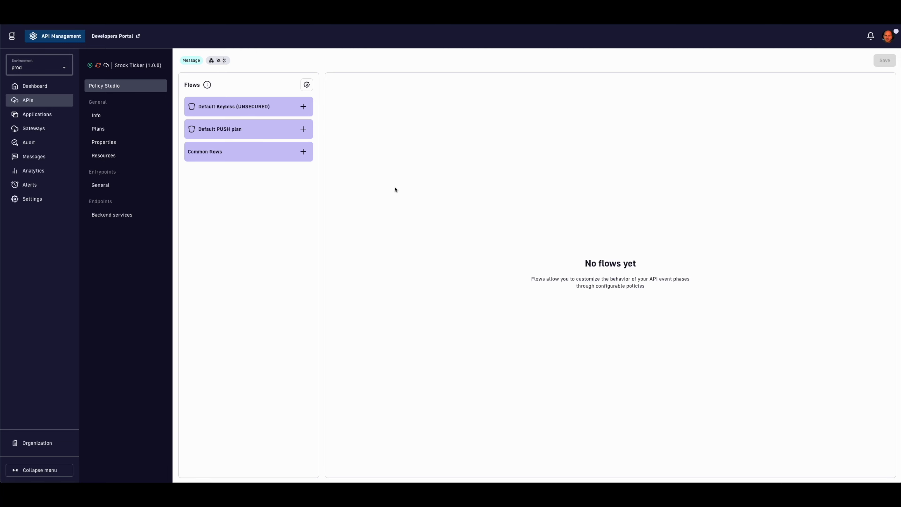
Step: Create a flow named 'Webhook specific' limited to the Webhook entrypoint and Subscribe operation
left_click(303, 152)
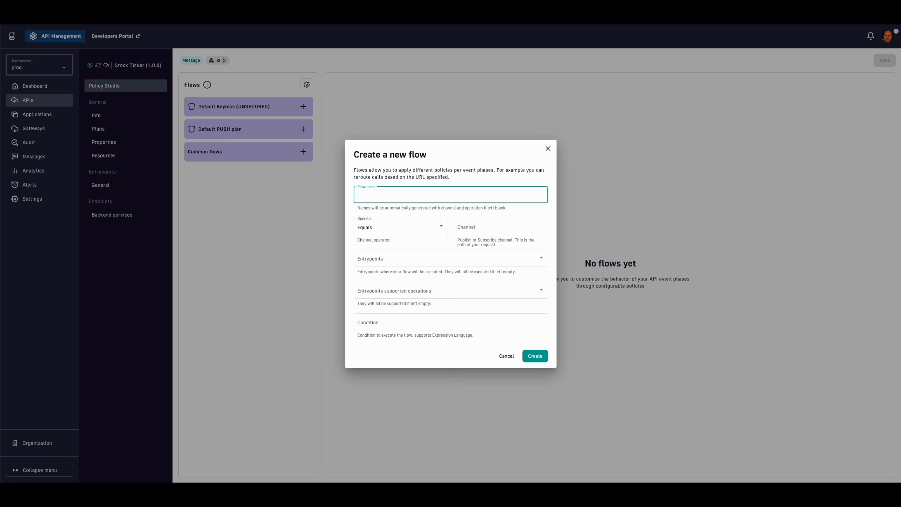
type("Webhook specific")
left_click(408, 259)
left_click(388, 263)
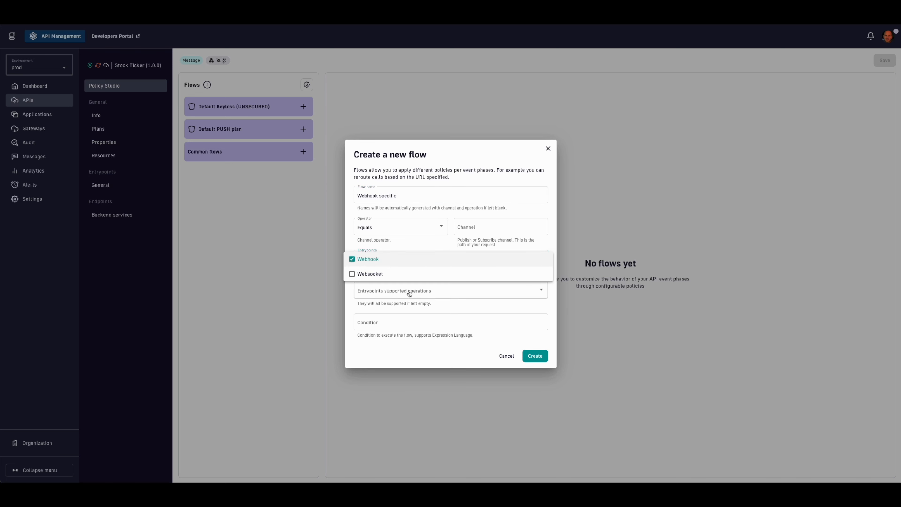
left_click(417, 294)
left_click(416, 295)
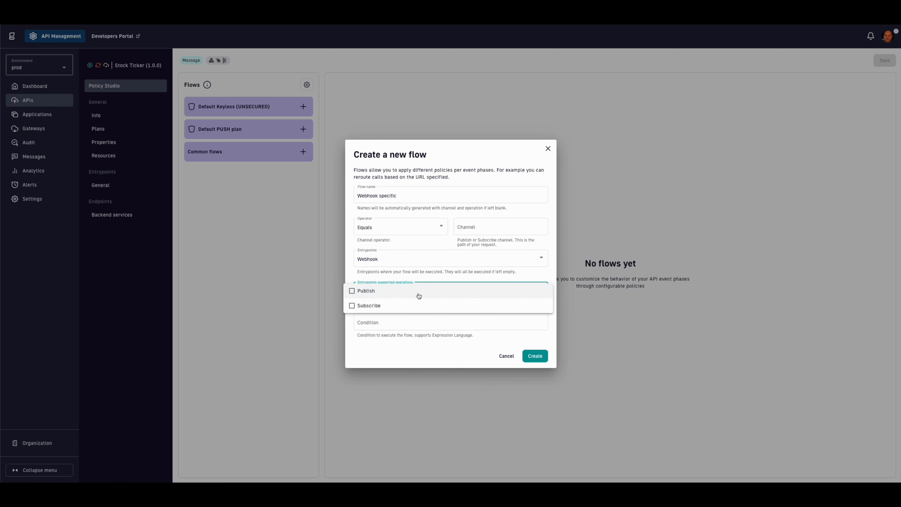
left_click(403, 306)
left_click(411, 328)
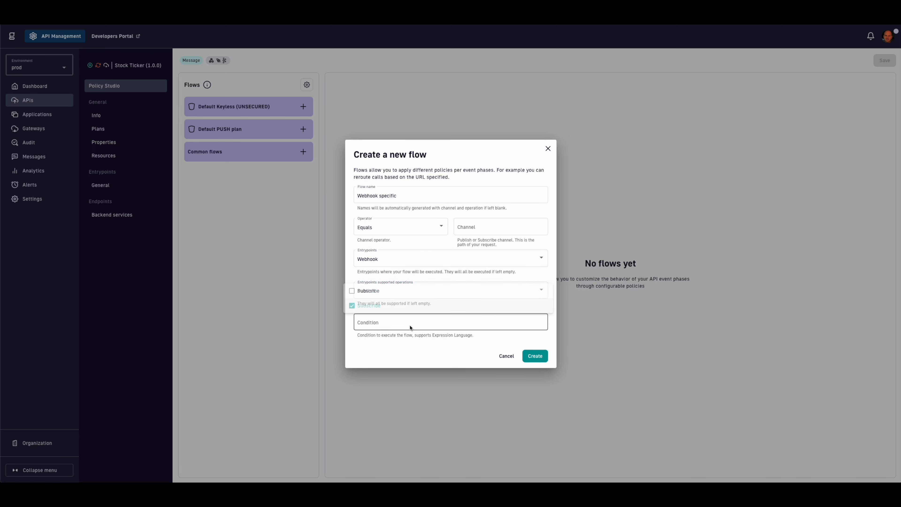
left_click(535, 356)
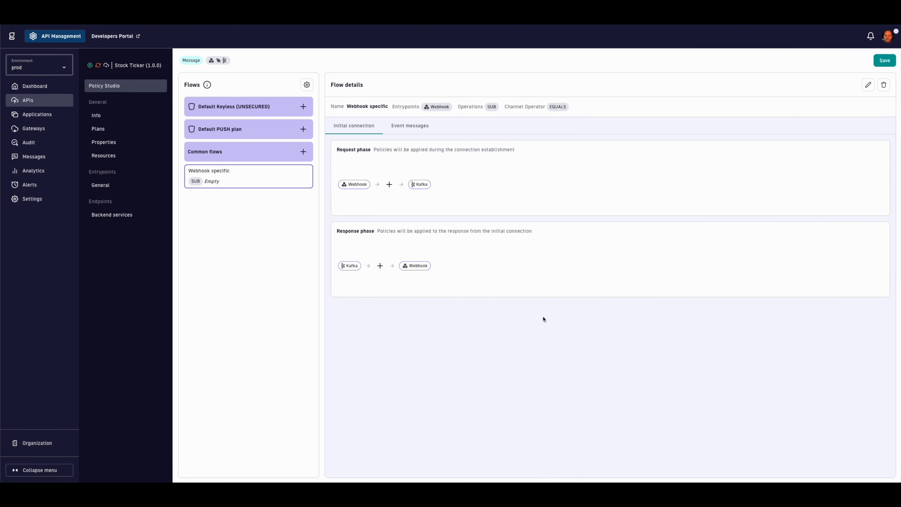
Step: Add a JSON to XML policy with root element 'stock' to the subscribe phase and save
left_click(406, 126)
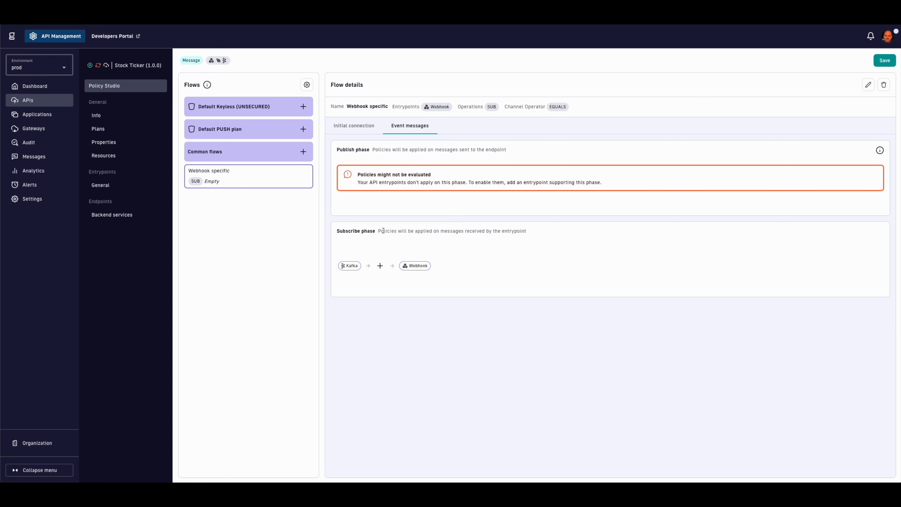
left_click(380, 266)
left_click(401, 272)
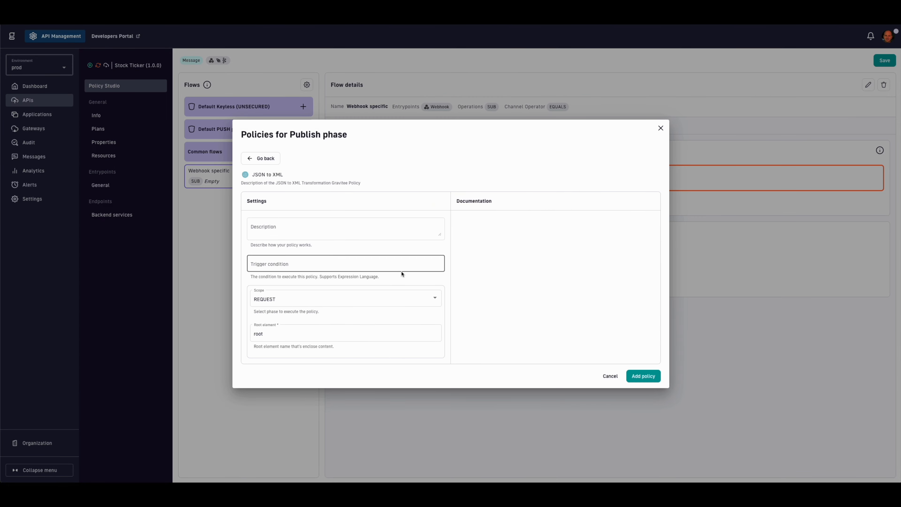
type("stock")
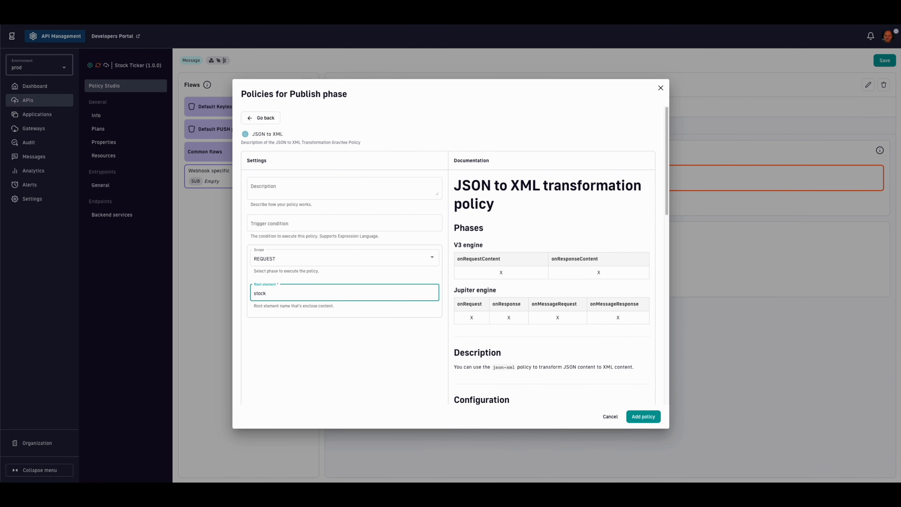
left_click(644, 416)
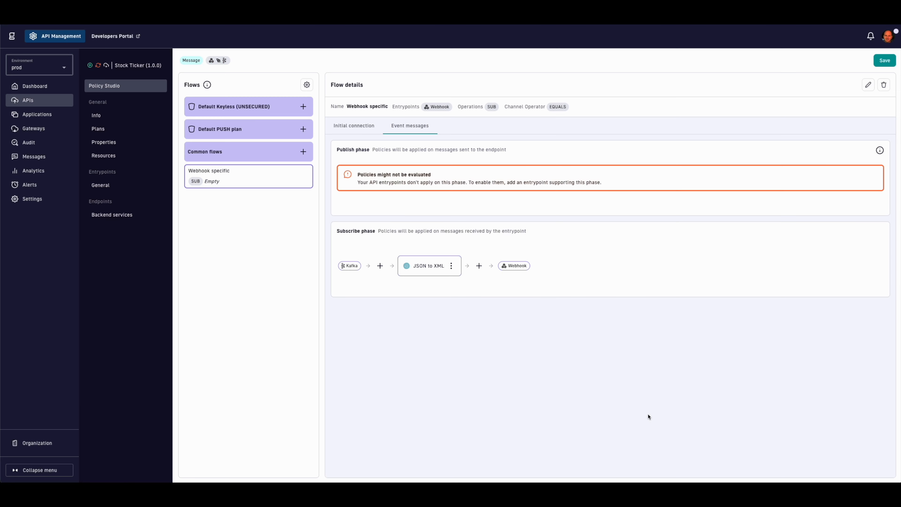
left_click(886, 62)
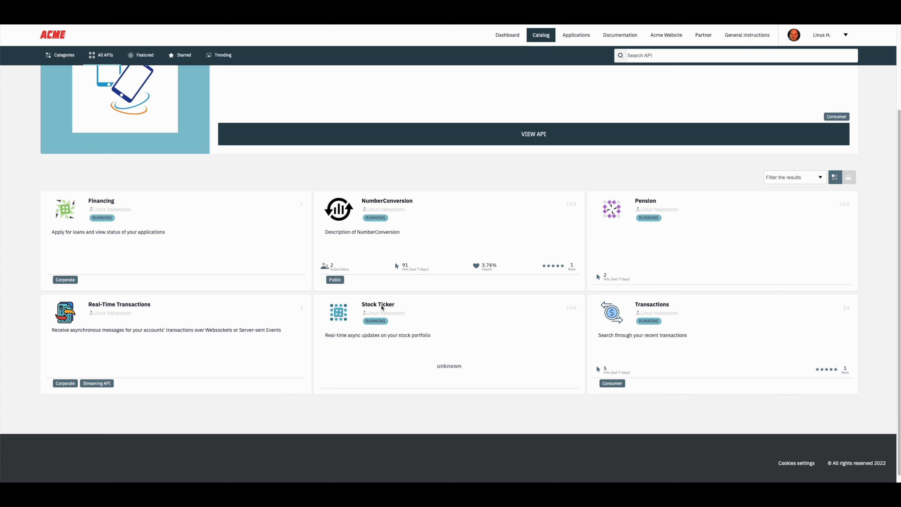
Step: Subscribe to Stock Ticker's Default PUSH plan via Webhook with the webhook.site callback and no security
left_click(380, 313)
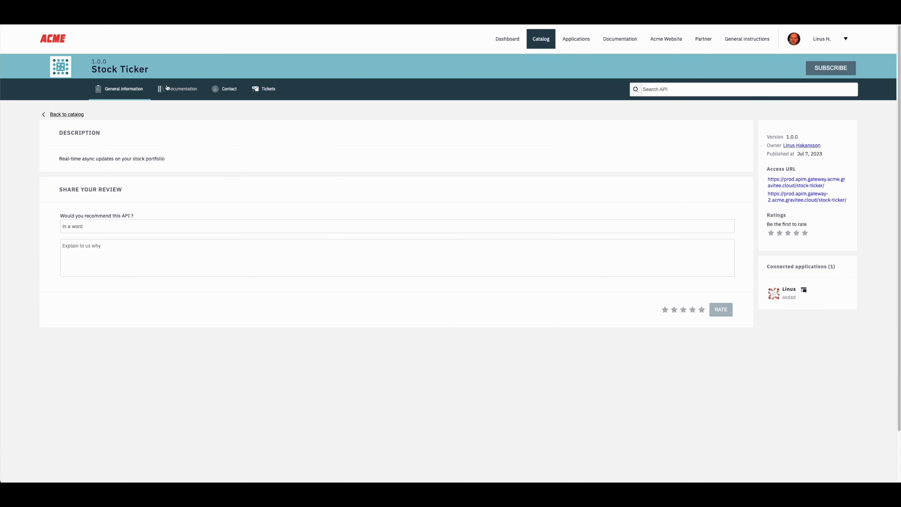
left_click(822, 70)
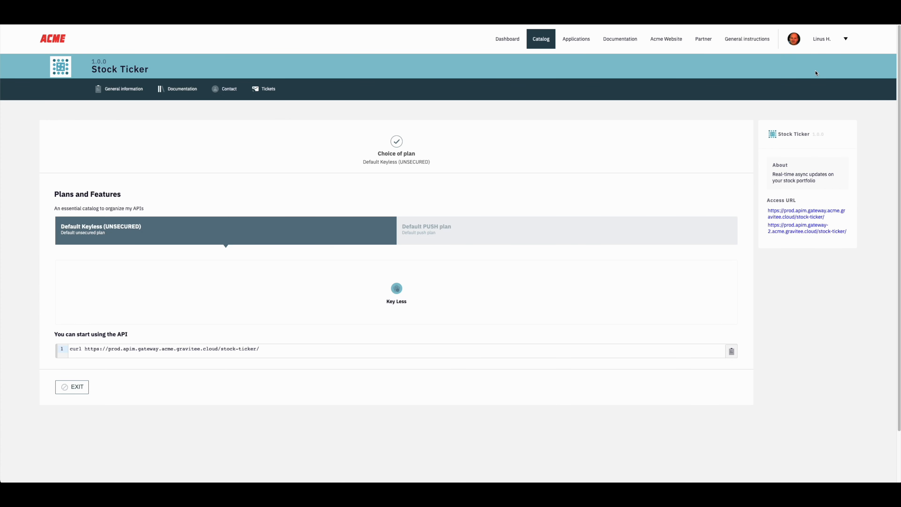
left_click(435, 240)
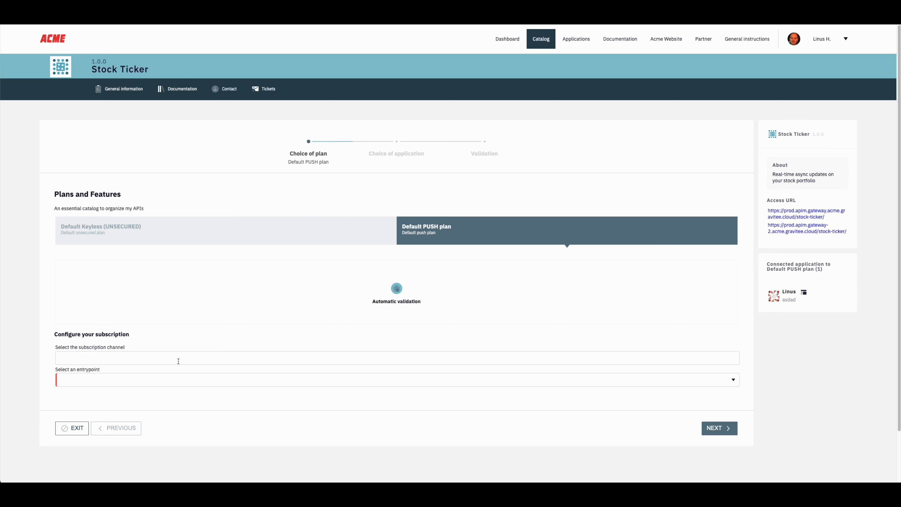
left_click(173, 380)
left_click(164, 392)
scroll(164, 392, "down", 2)
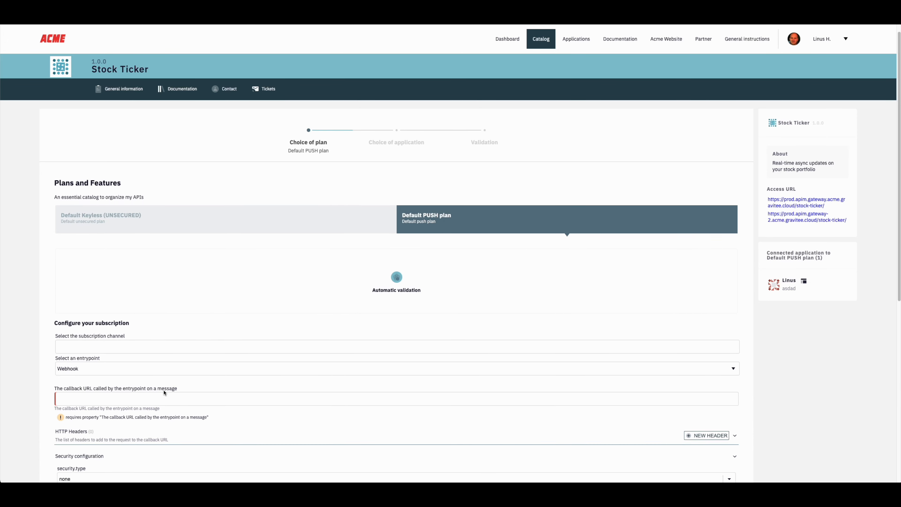
scroll(177, 375, "down", 6)
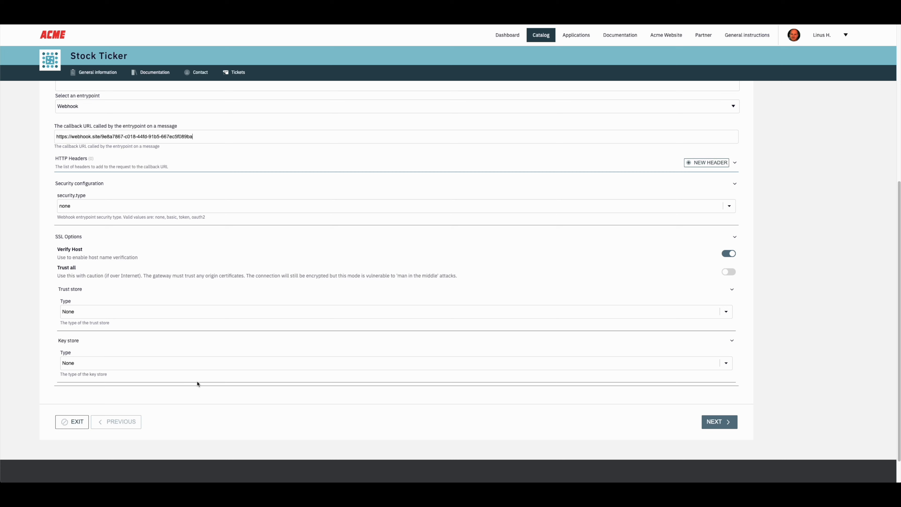
left_click(146, 209)
left_click(30, 211)
left_click(714, 421)
Step: Choose the Internal debug application and submit the subscription request for validation
left_click(388, 254)
left_click(372, 272)
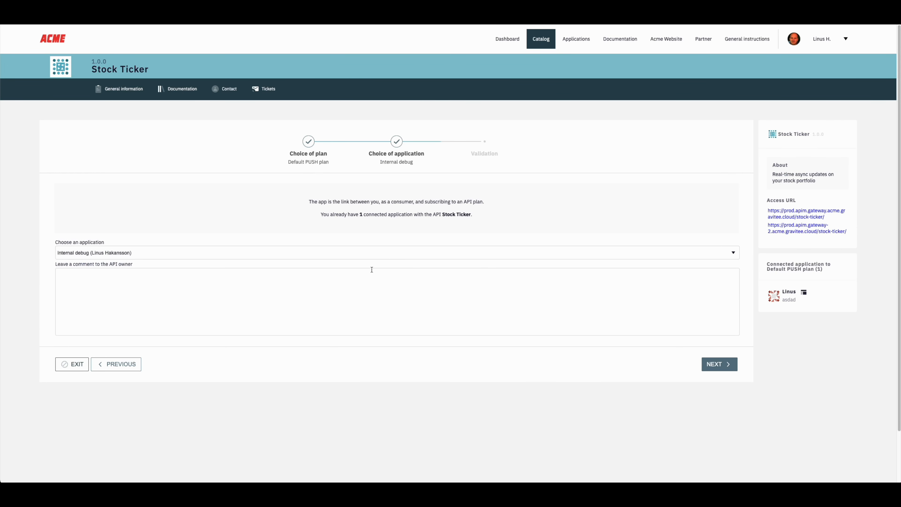
left_click(714, 365)
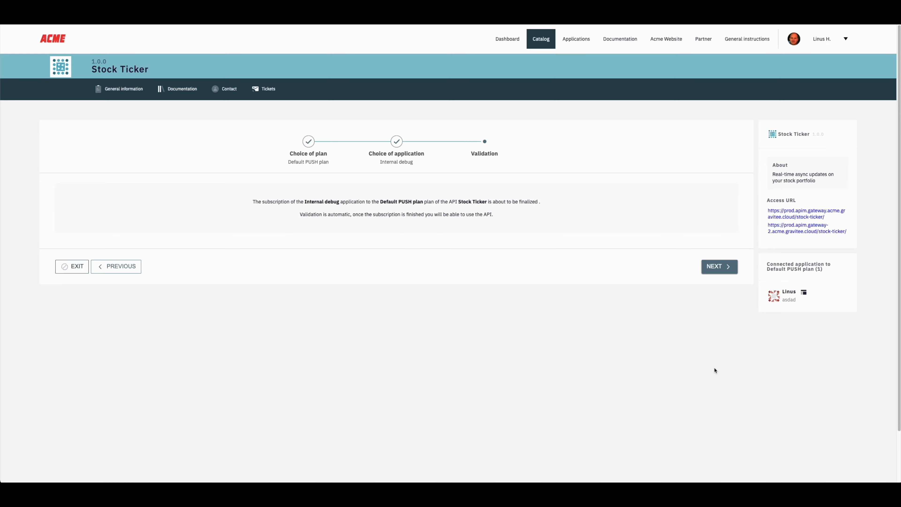
left_click(714, 263)
left_click(695, 216)
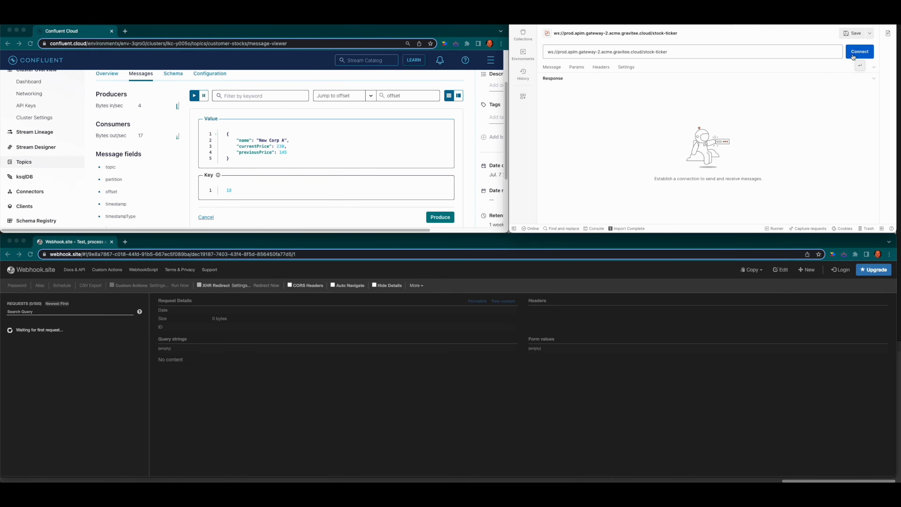
Step: Connect Postman's websocket to stock-ticker and produce New Corp A and New Corp B messages in Confluent
left_click(853, 58)
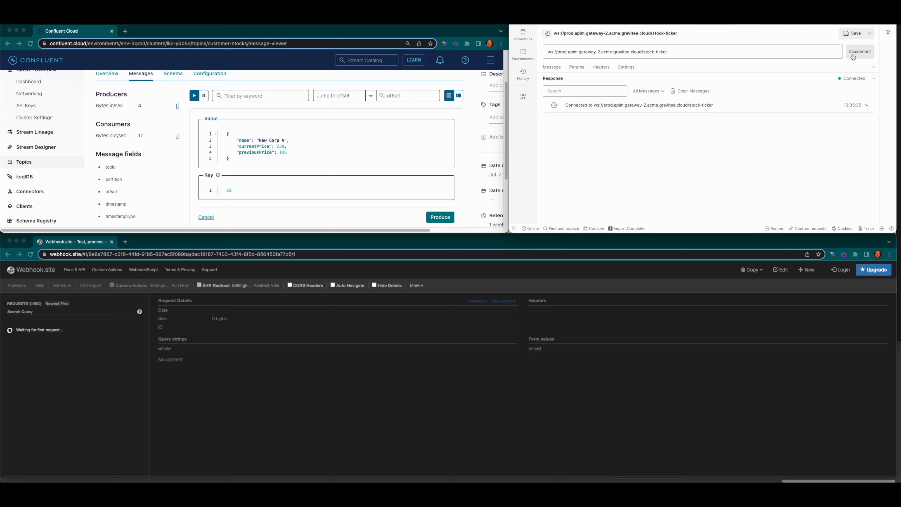
left_click(352, 138)
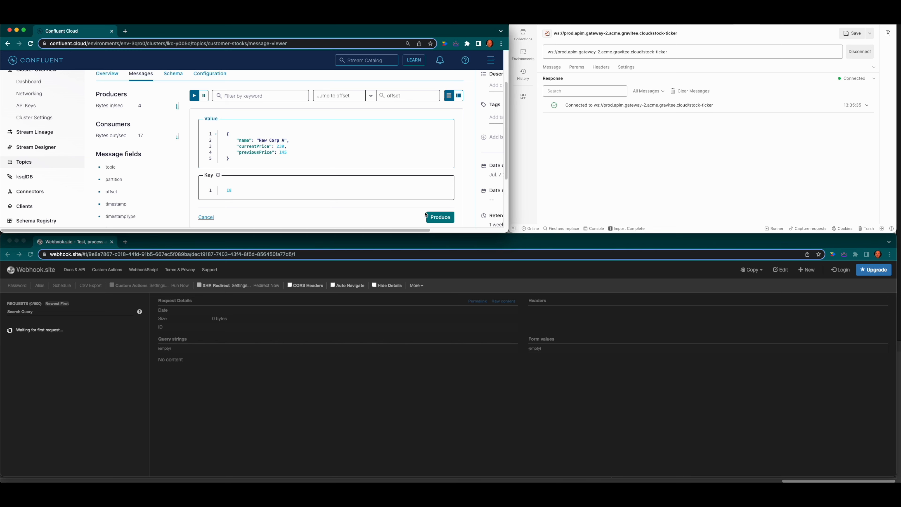
left_click(437, 217)
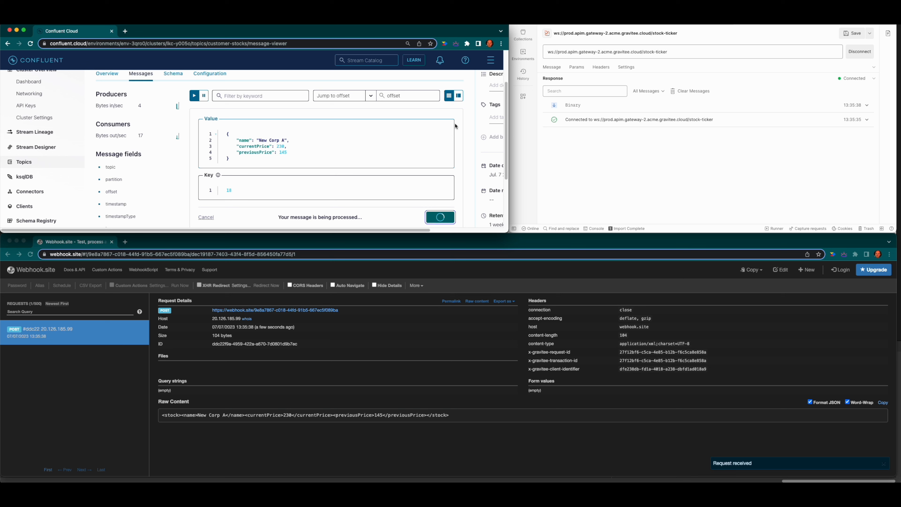
type("B")
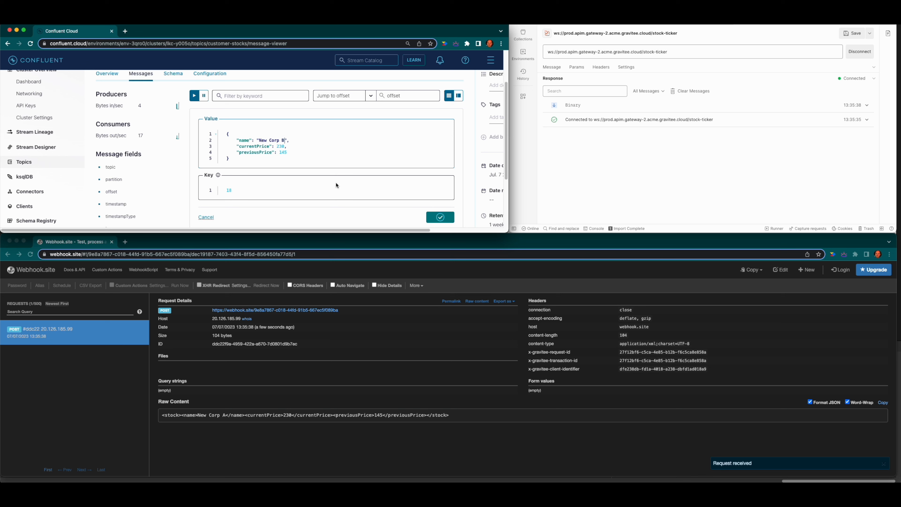
left_click(438, 217)
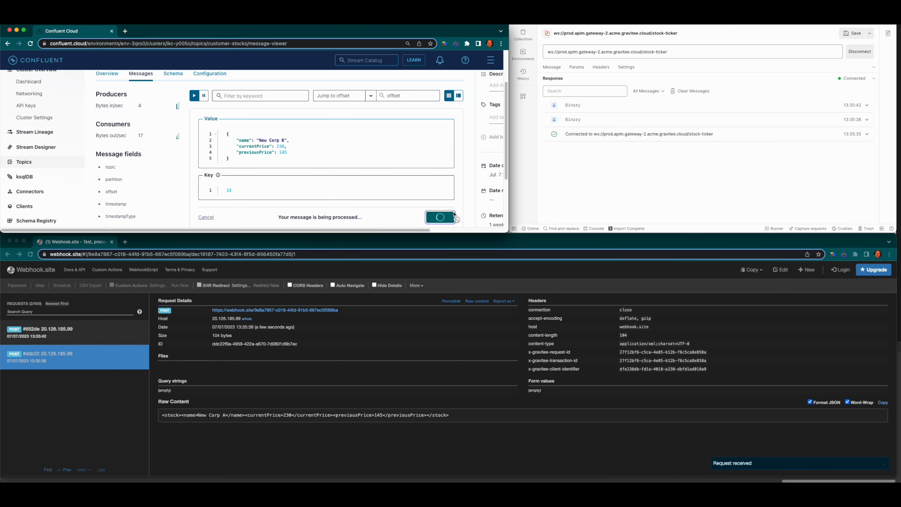
Step: Inspect the received message as JSON in Postman and as XML raw content in Webhook.site
left_click(571, 106)
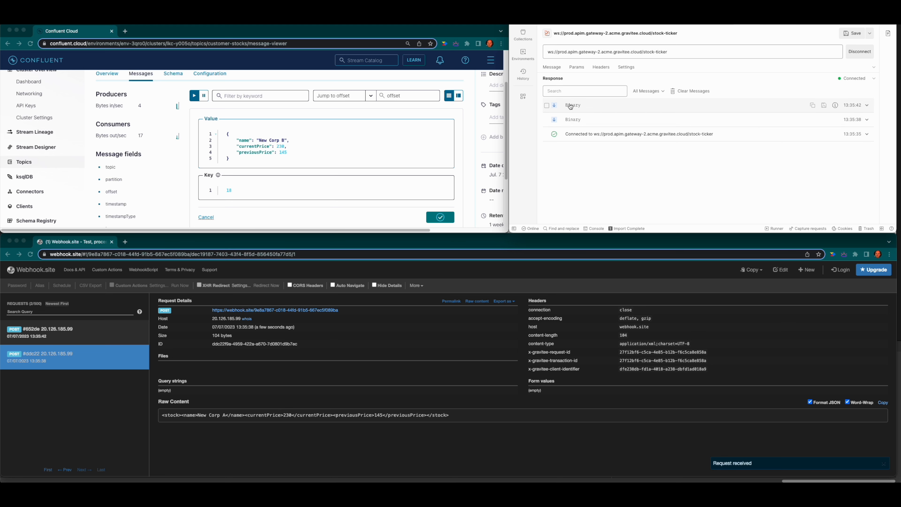
left_click(840, 119)
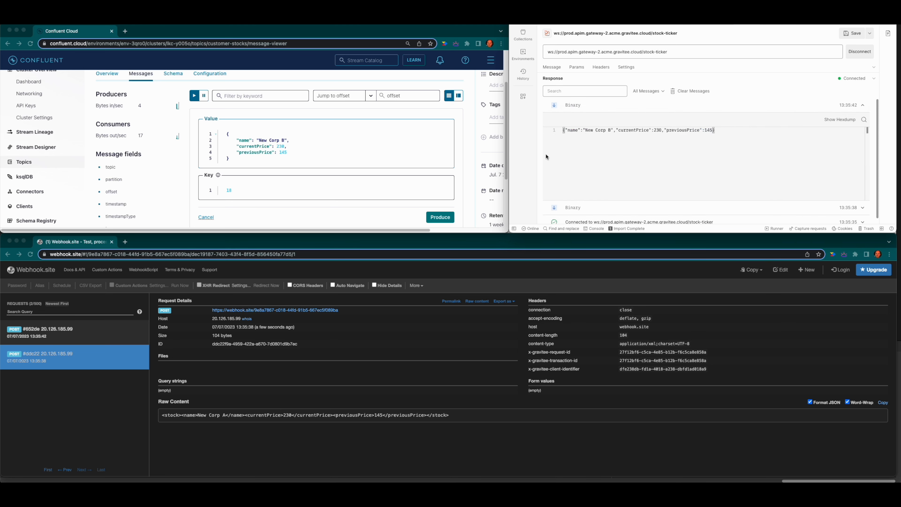
left_click(73, 333)
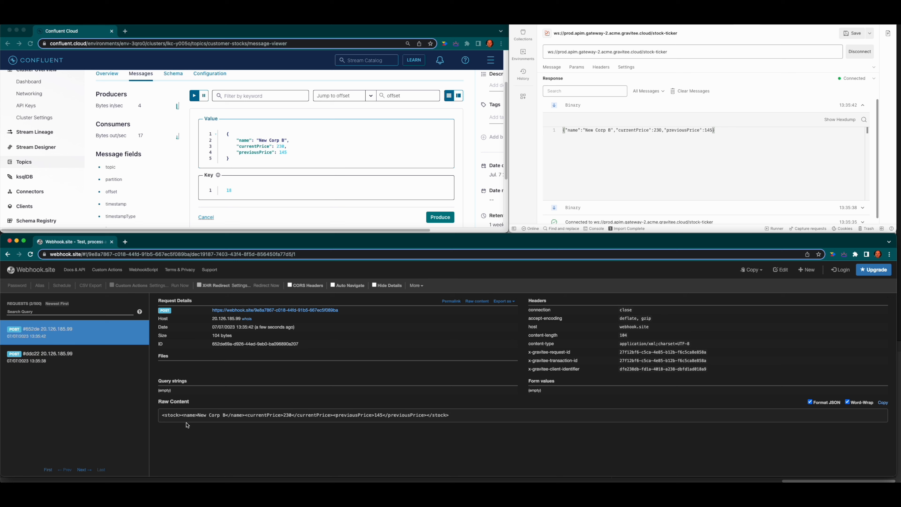
left_click_drag(173, 414, 378, 411)
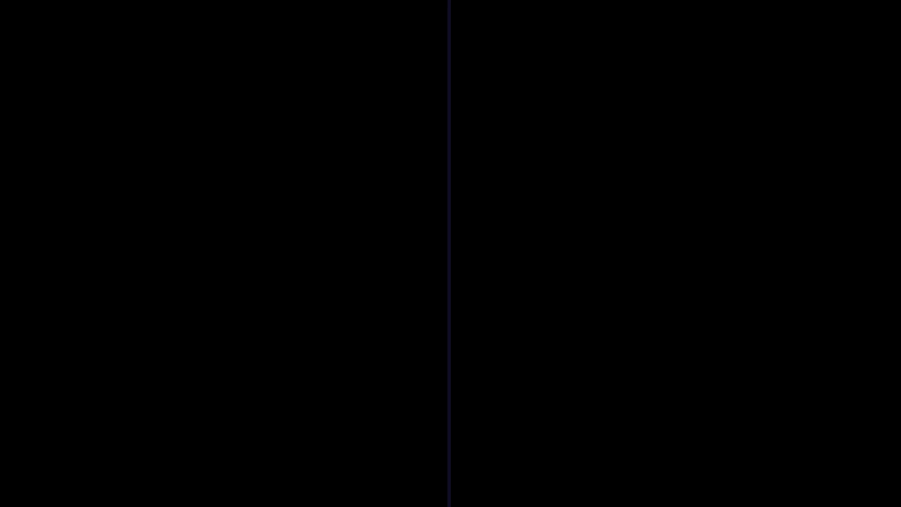